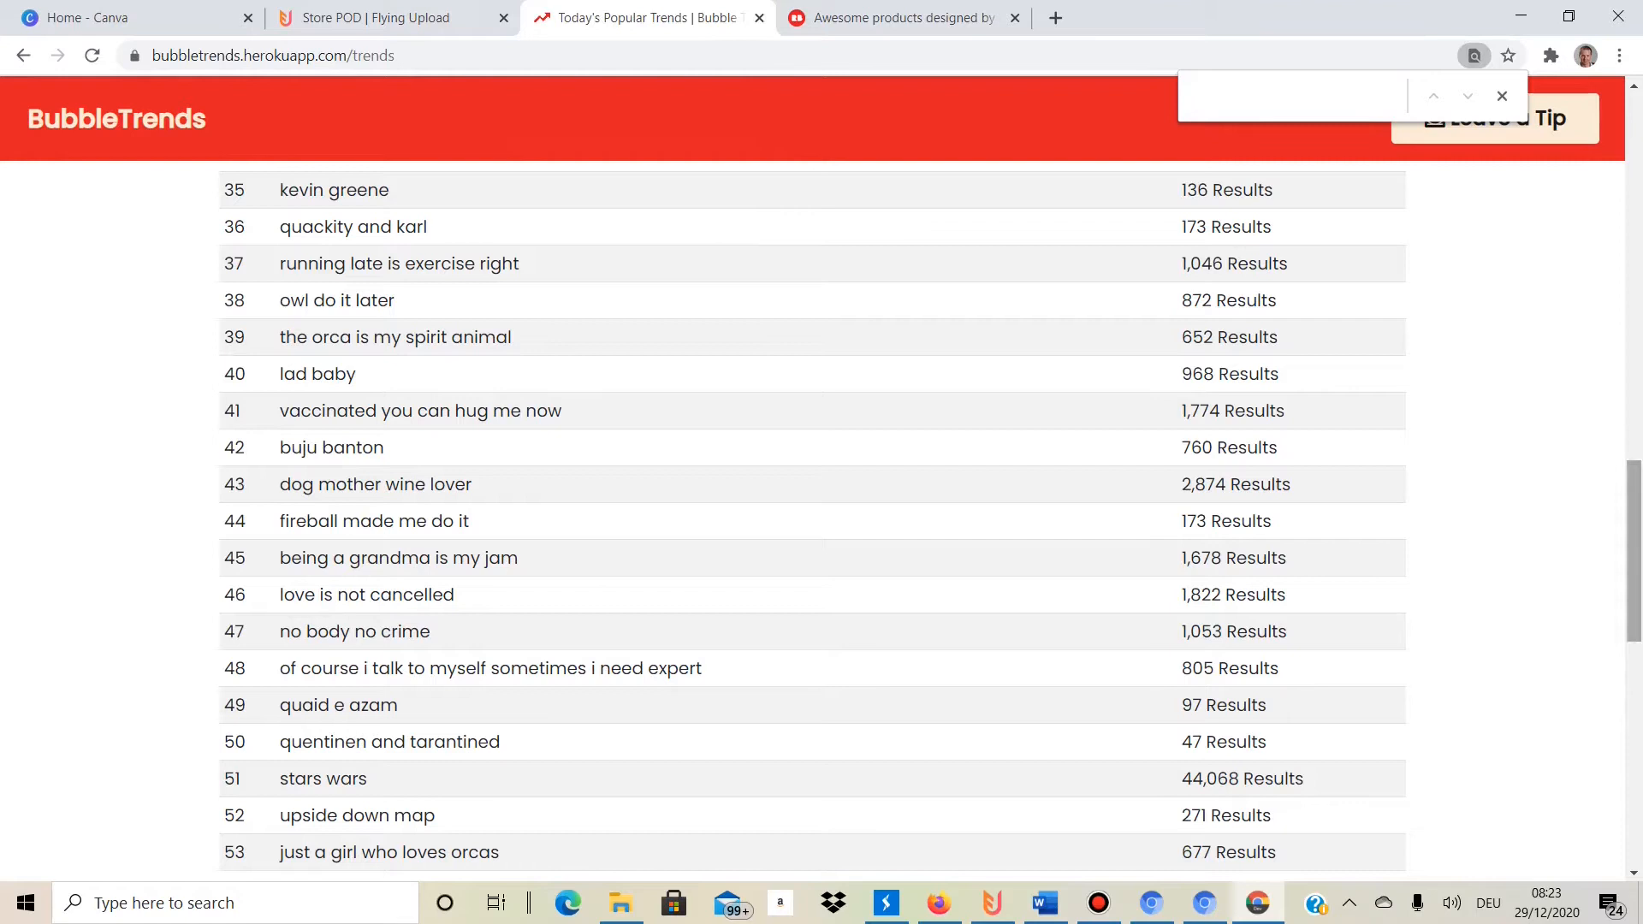
Return to the date chooser above the trending keywords, keep 29/12/2020, and dismiss the page's find bar.
drag(1635, 552, 1634, 180)
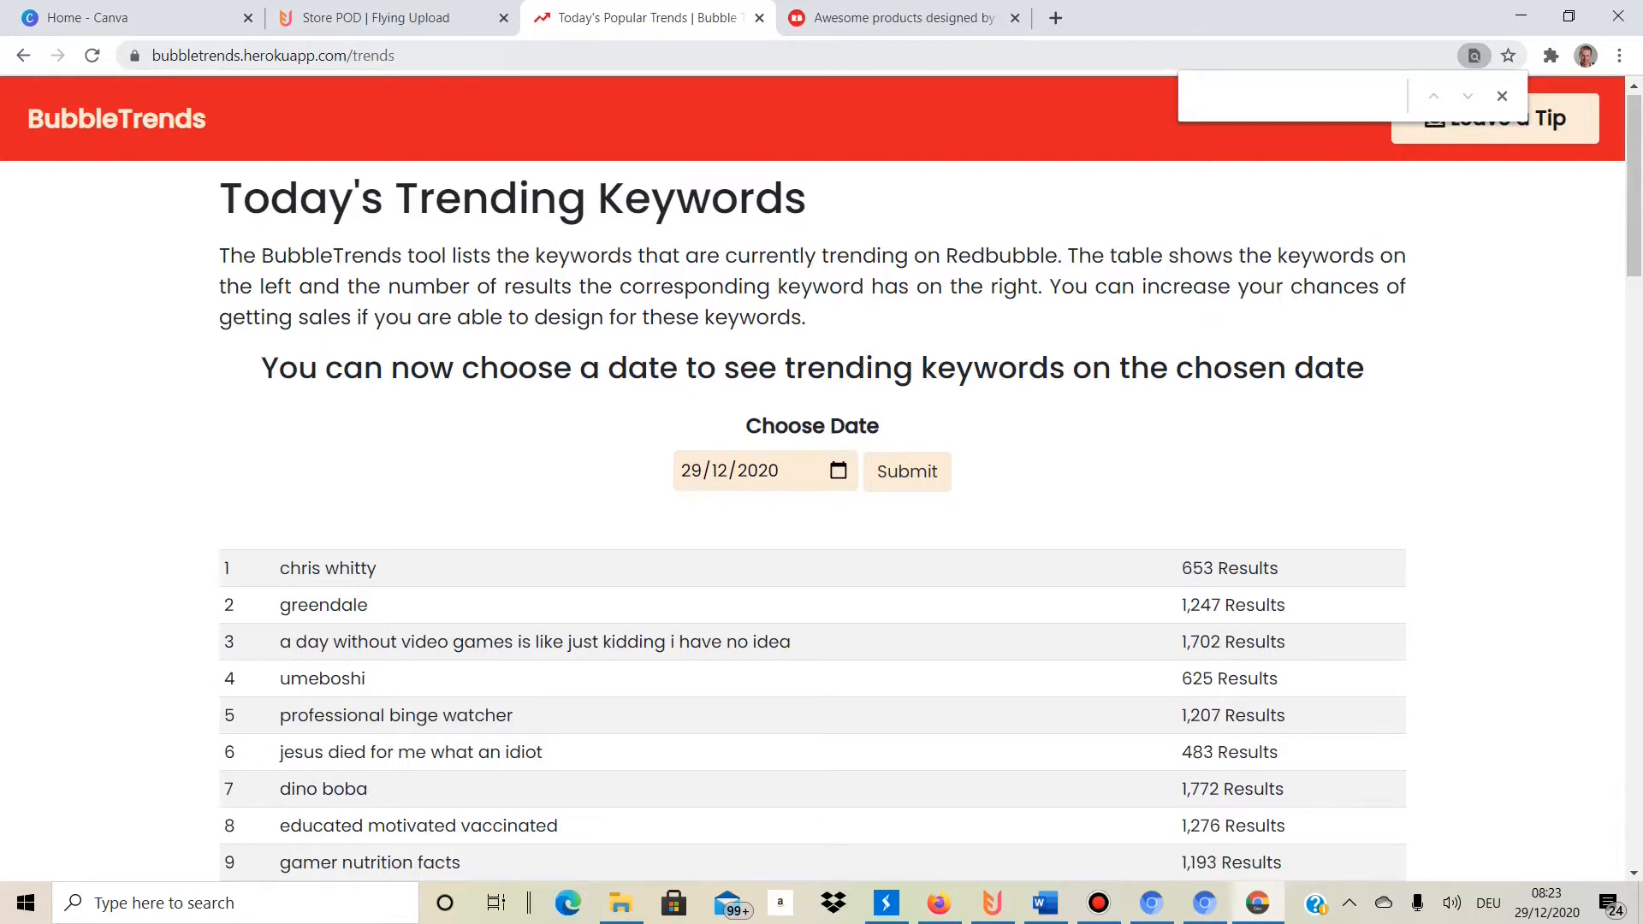
click(841, 471)
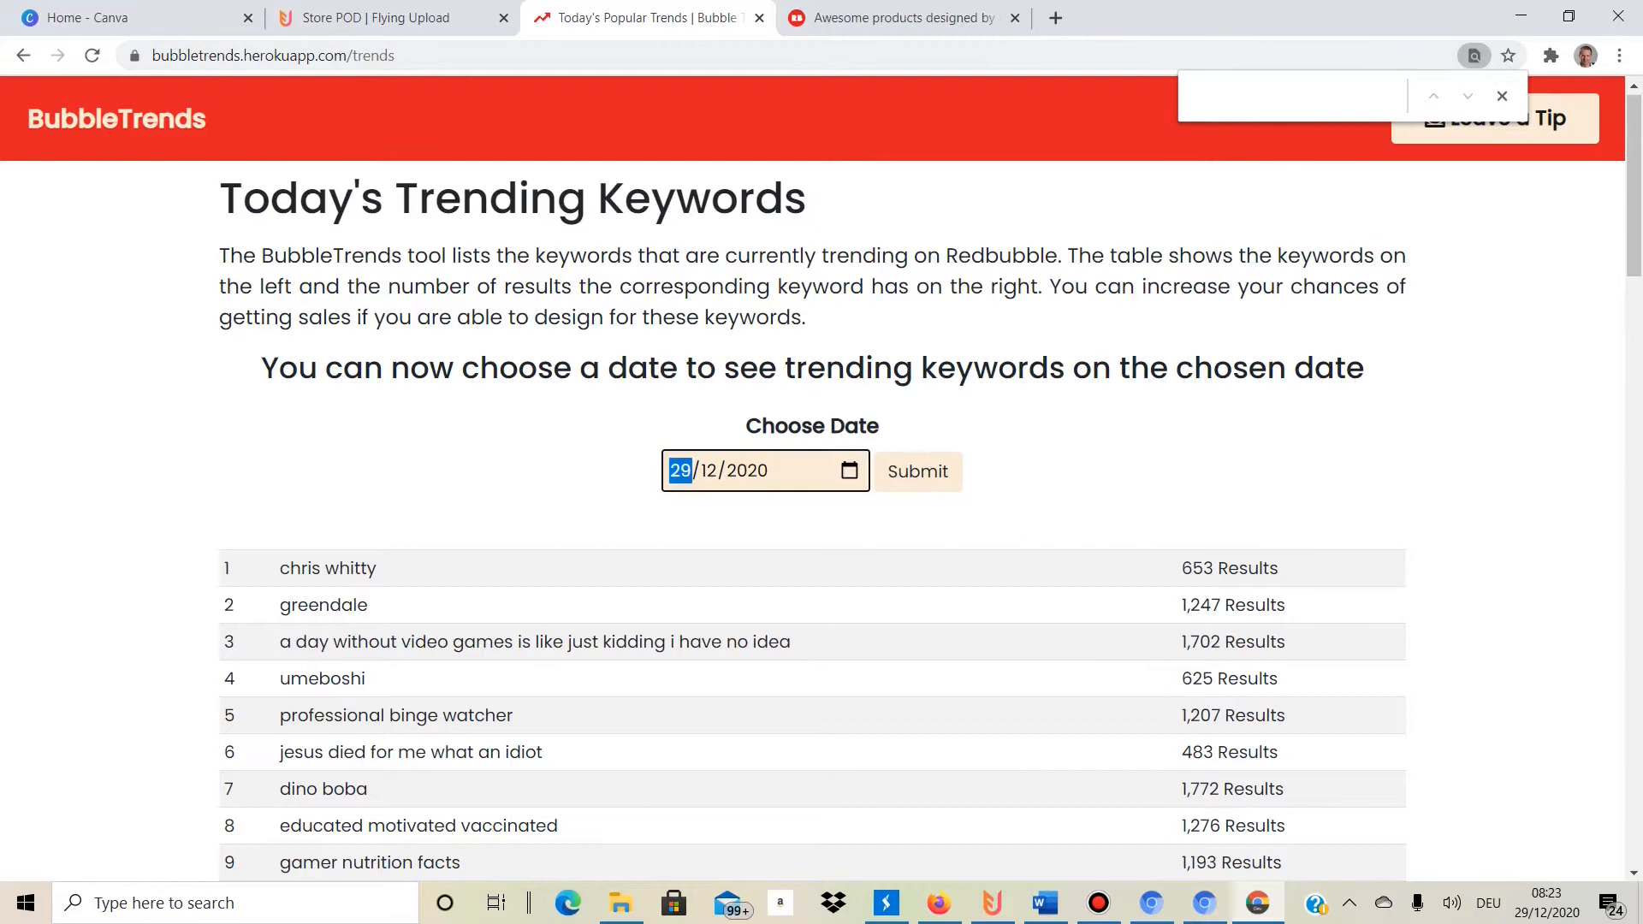
click(720, 705)
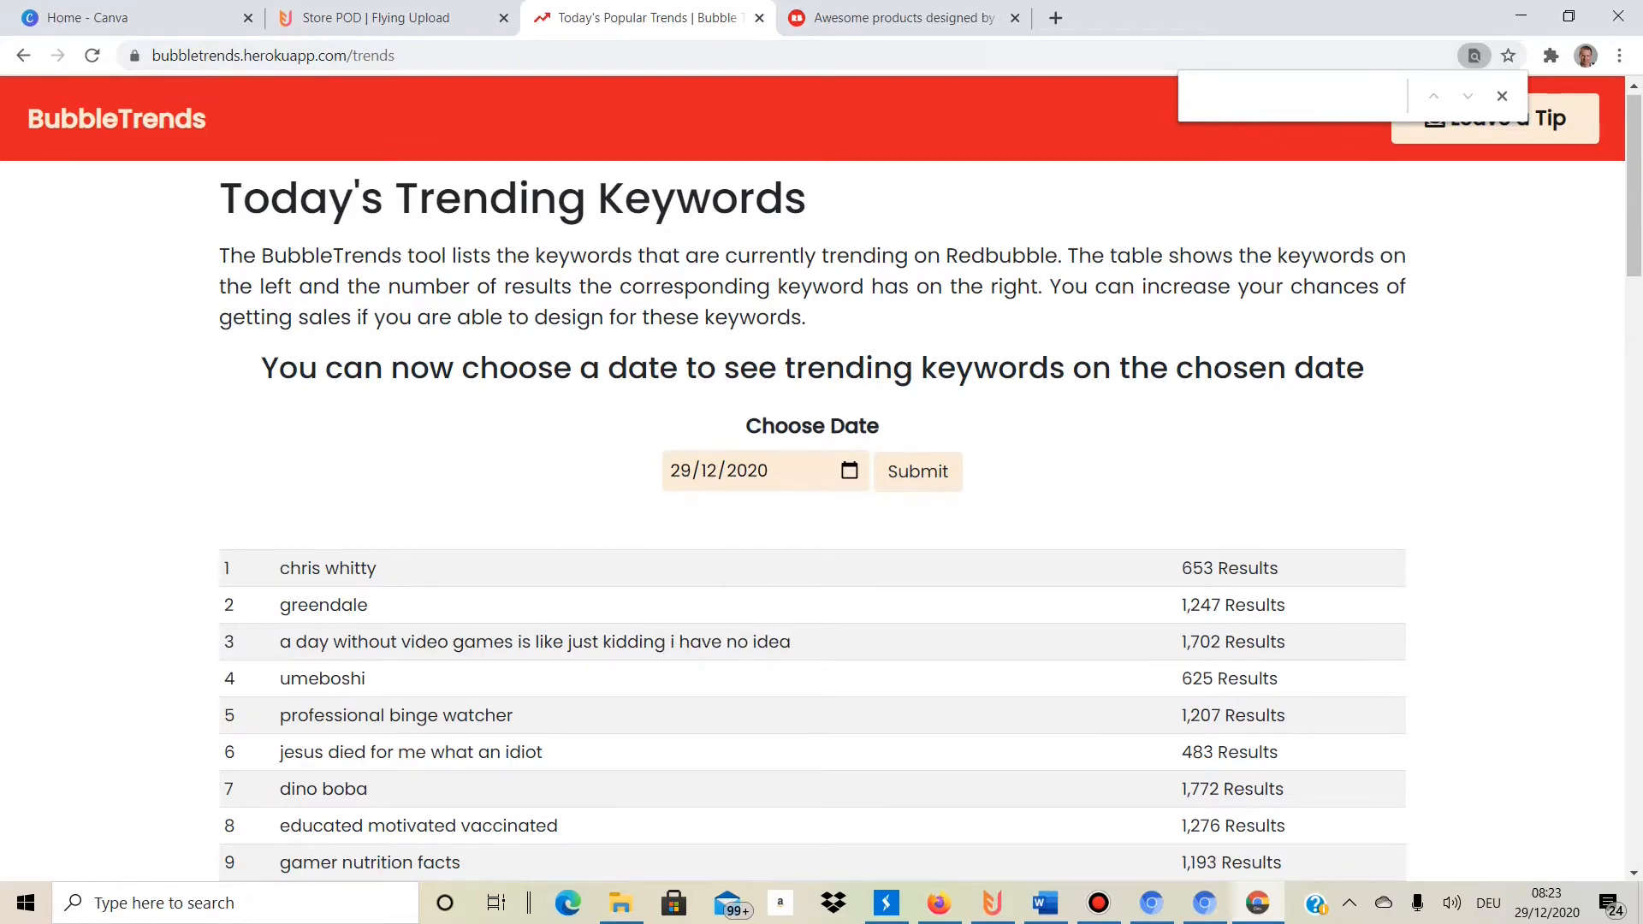
click(919, 471)
key(Escape)
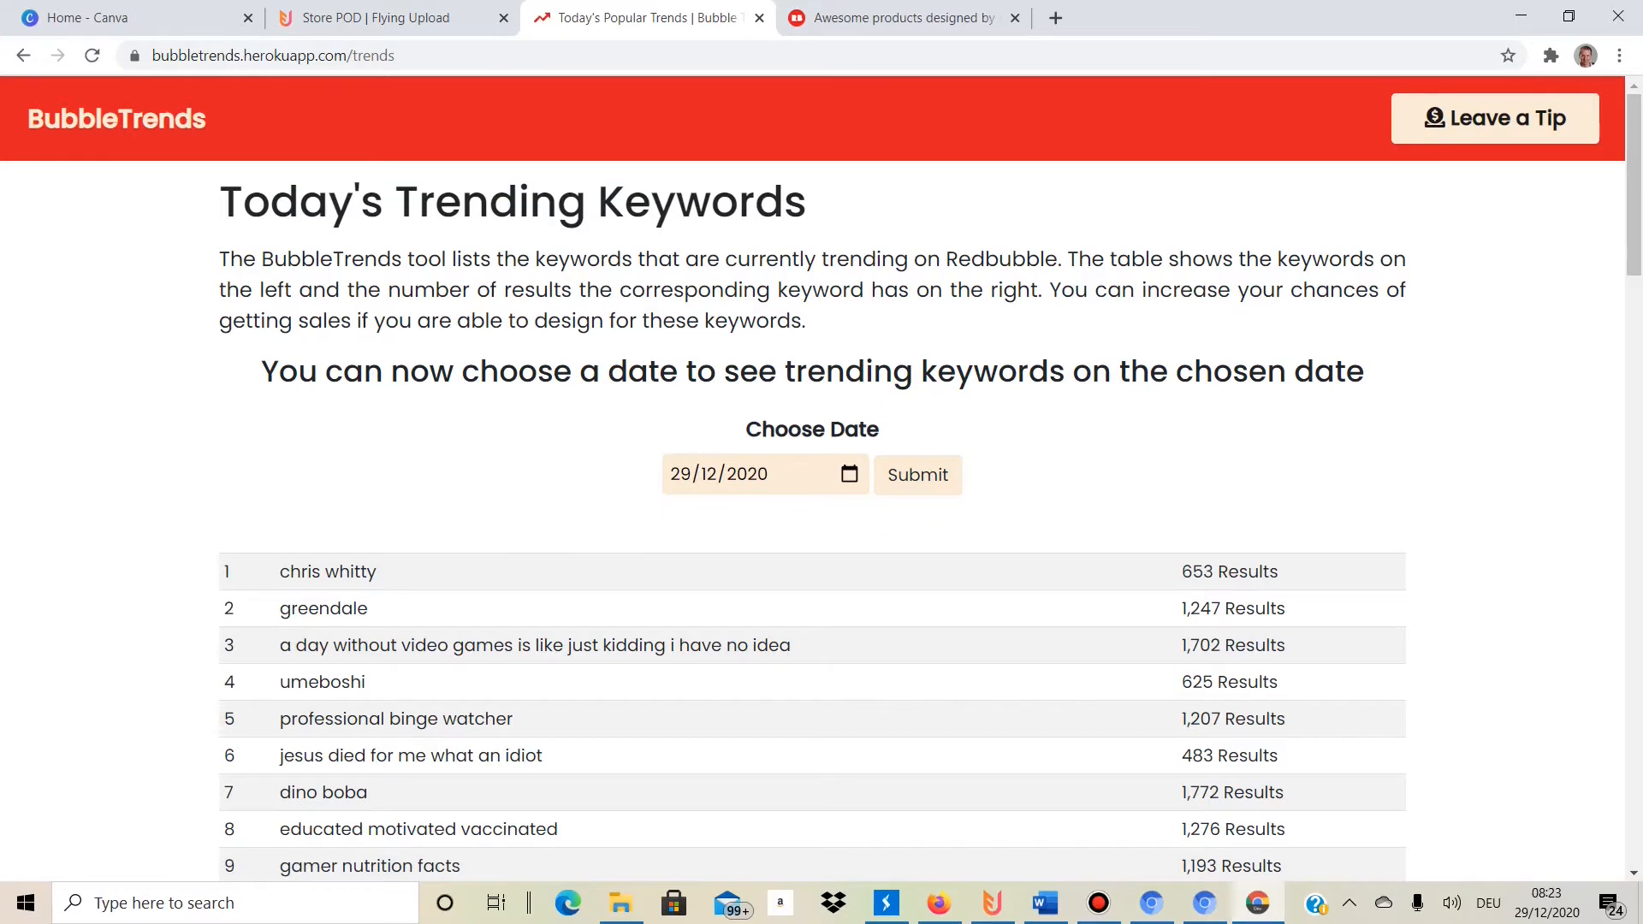
Review today's trending Redbubble keywords, comparing their result counts to judge the competition.
scroll(813, 513, down, 20)
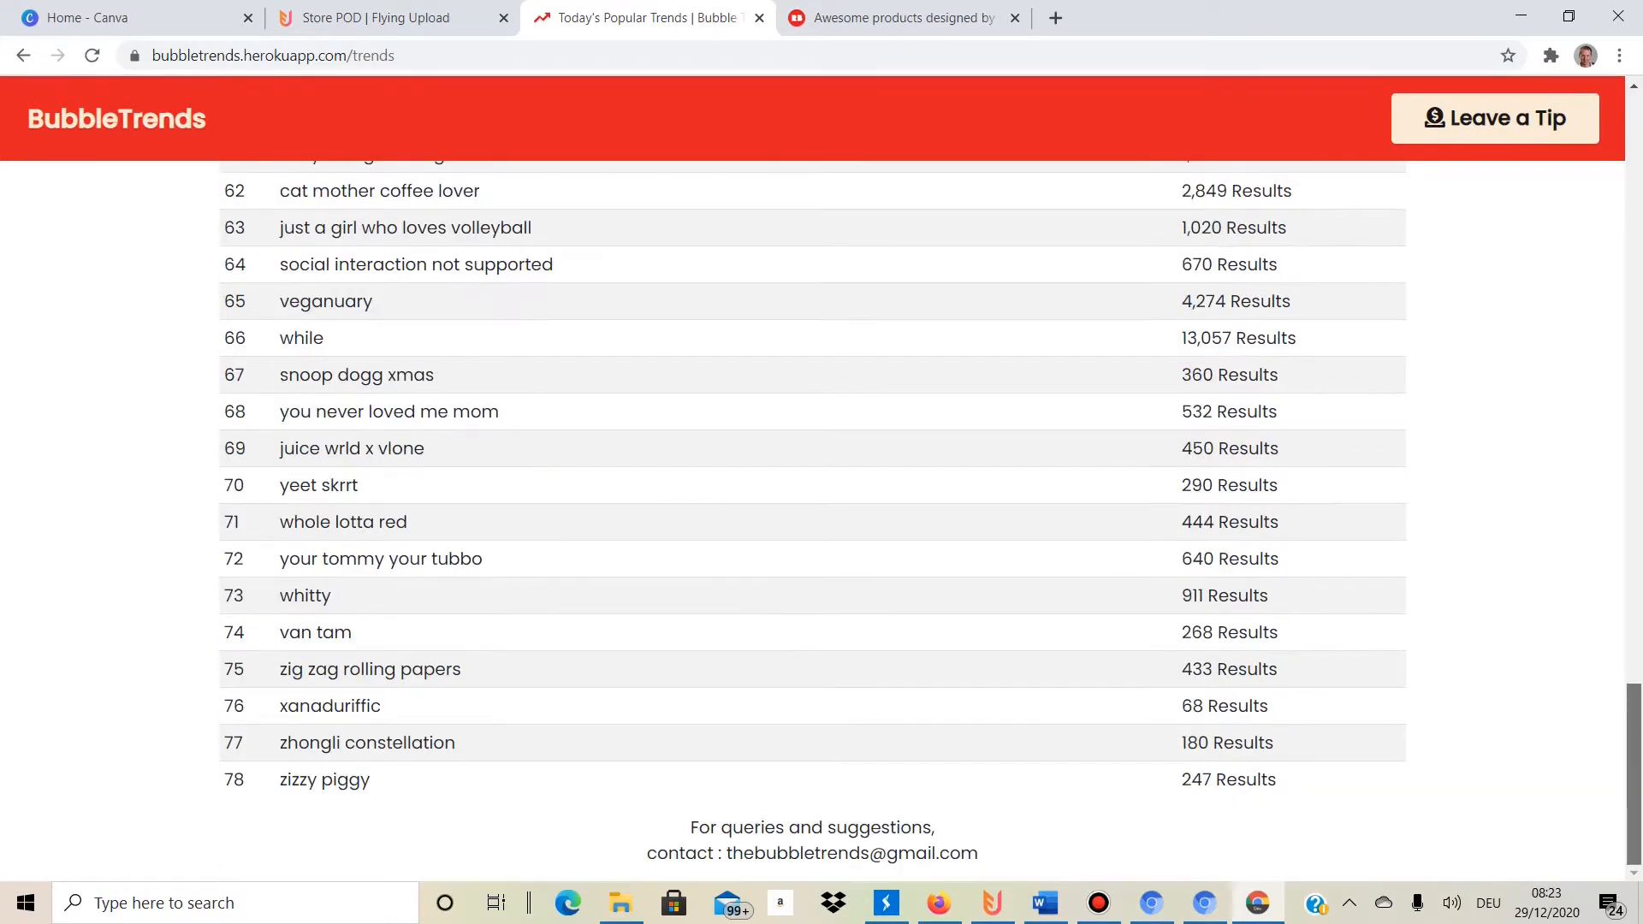
scroll(813, 513, up, 3)
scroll(813, 514, up, 20)
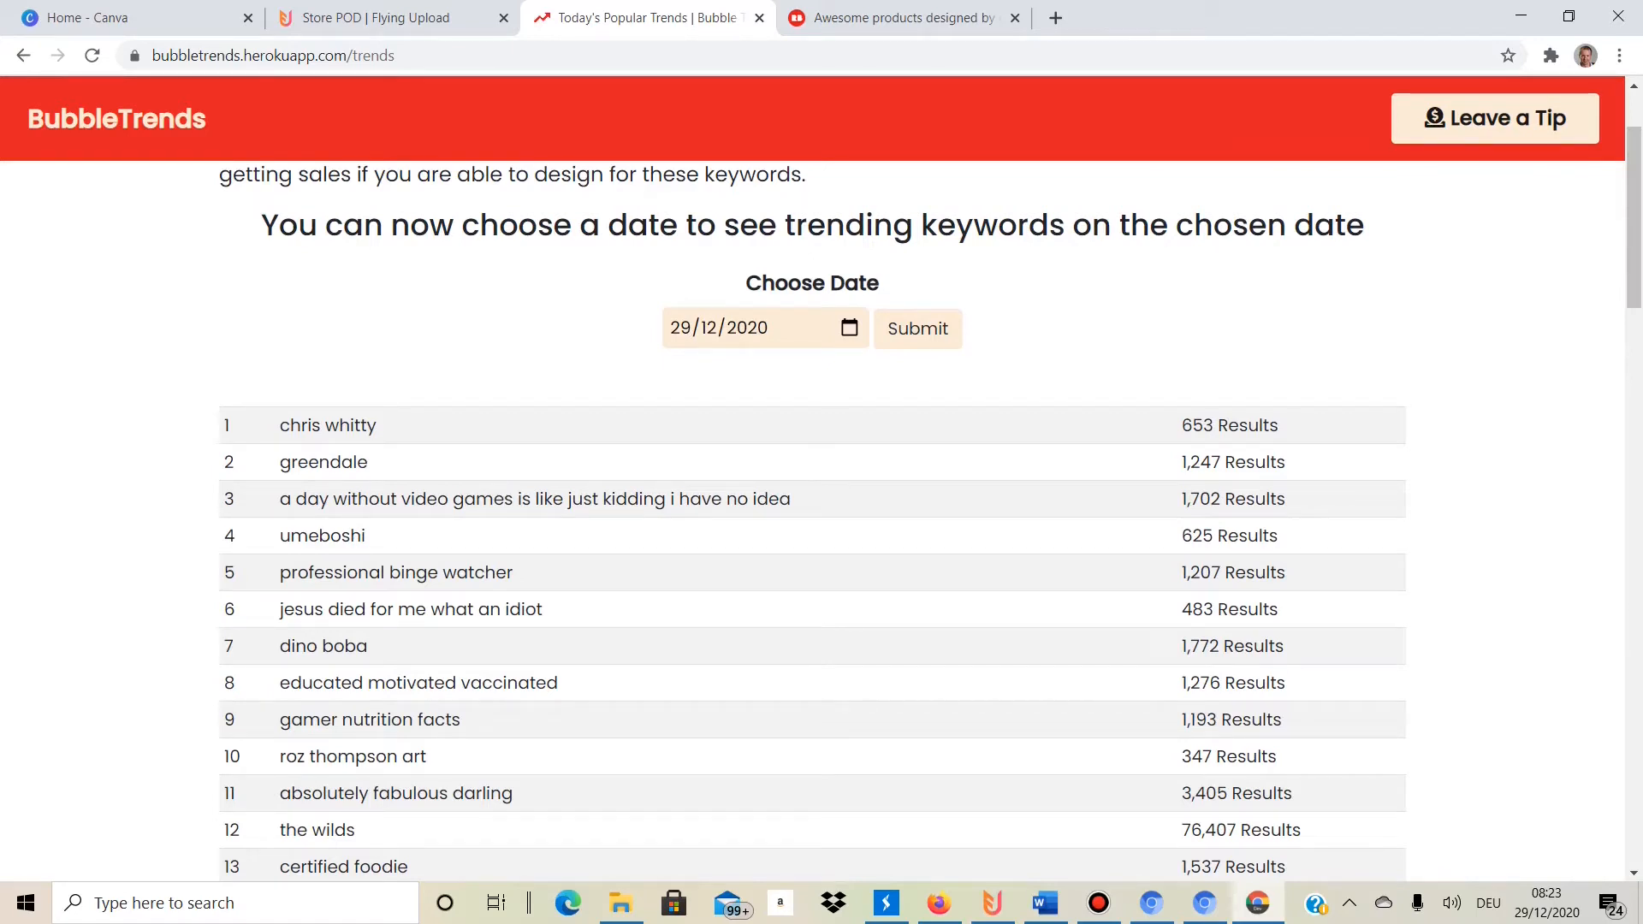
drag(1182, 425, 1256, 685)
click(1255, 685)
scroll(822, 514, down, 2)
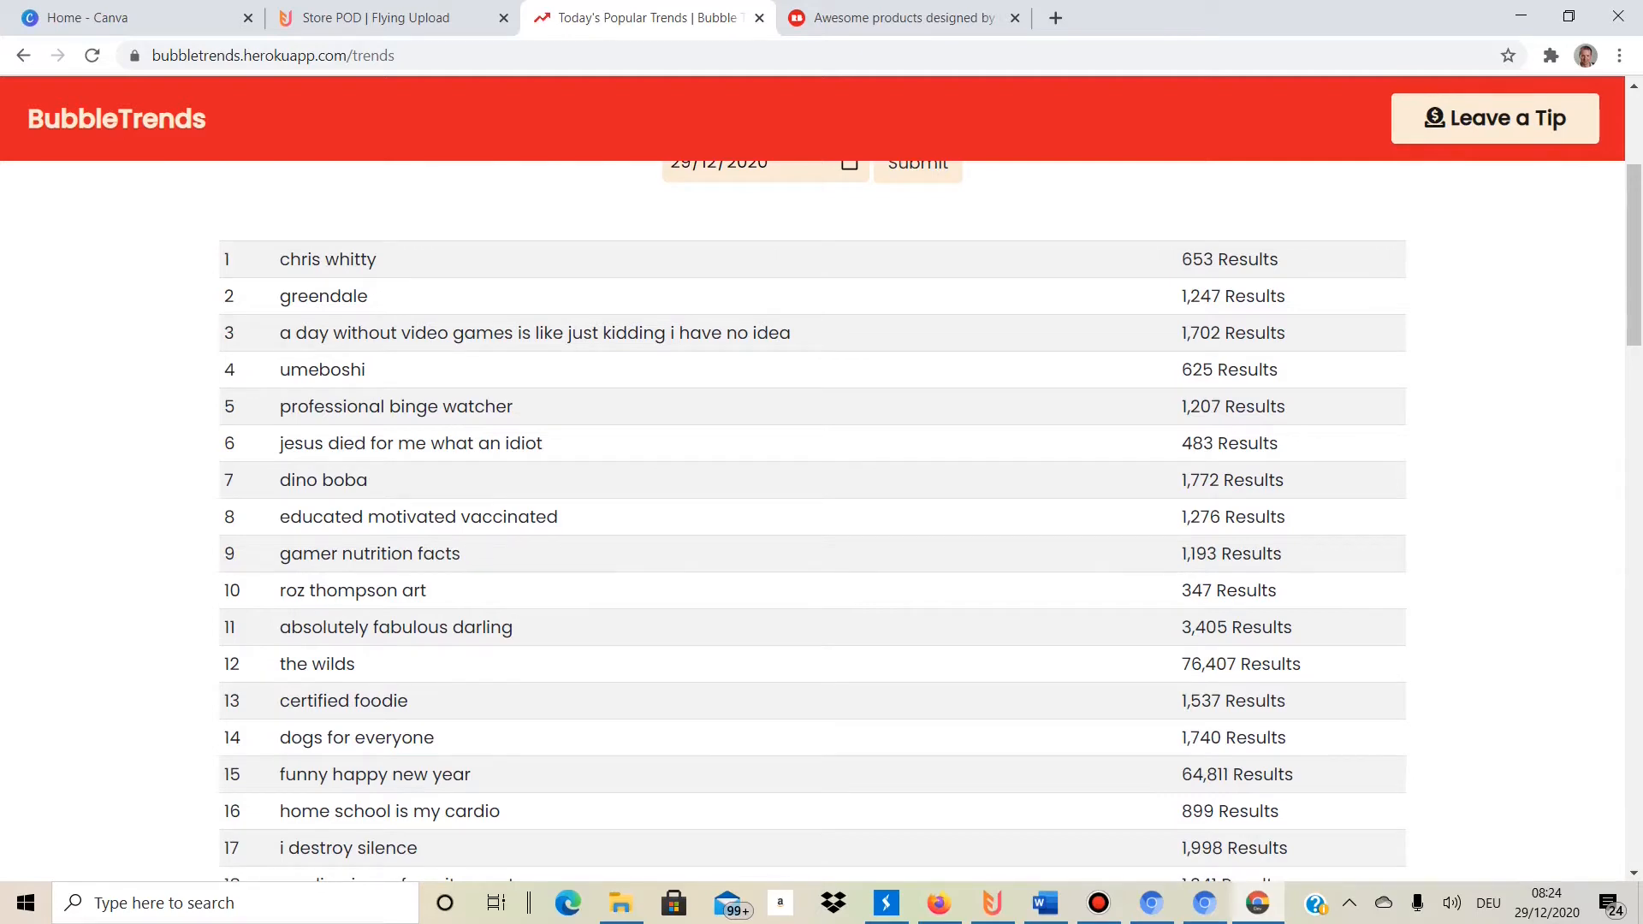
scroll(813, 513, down, 10)
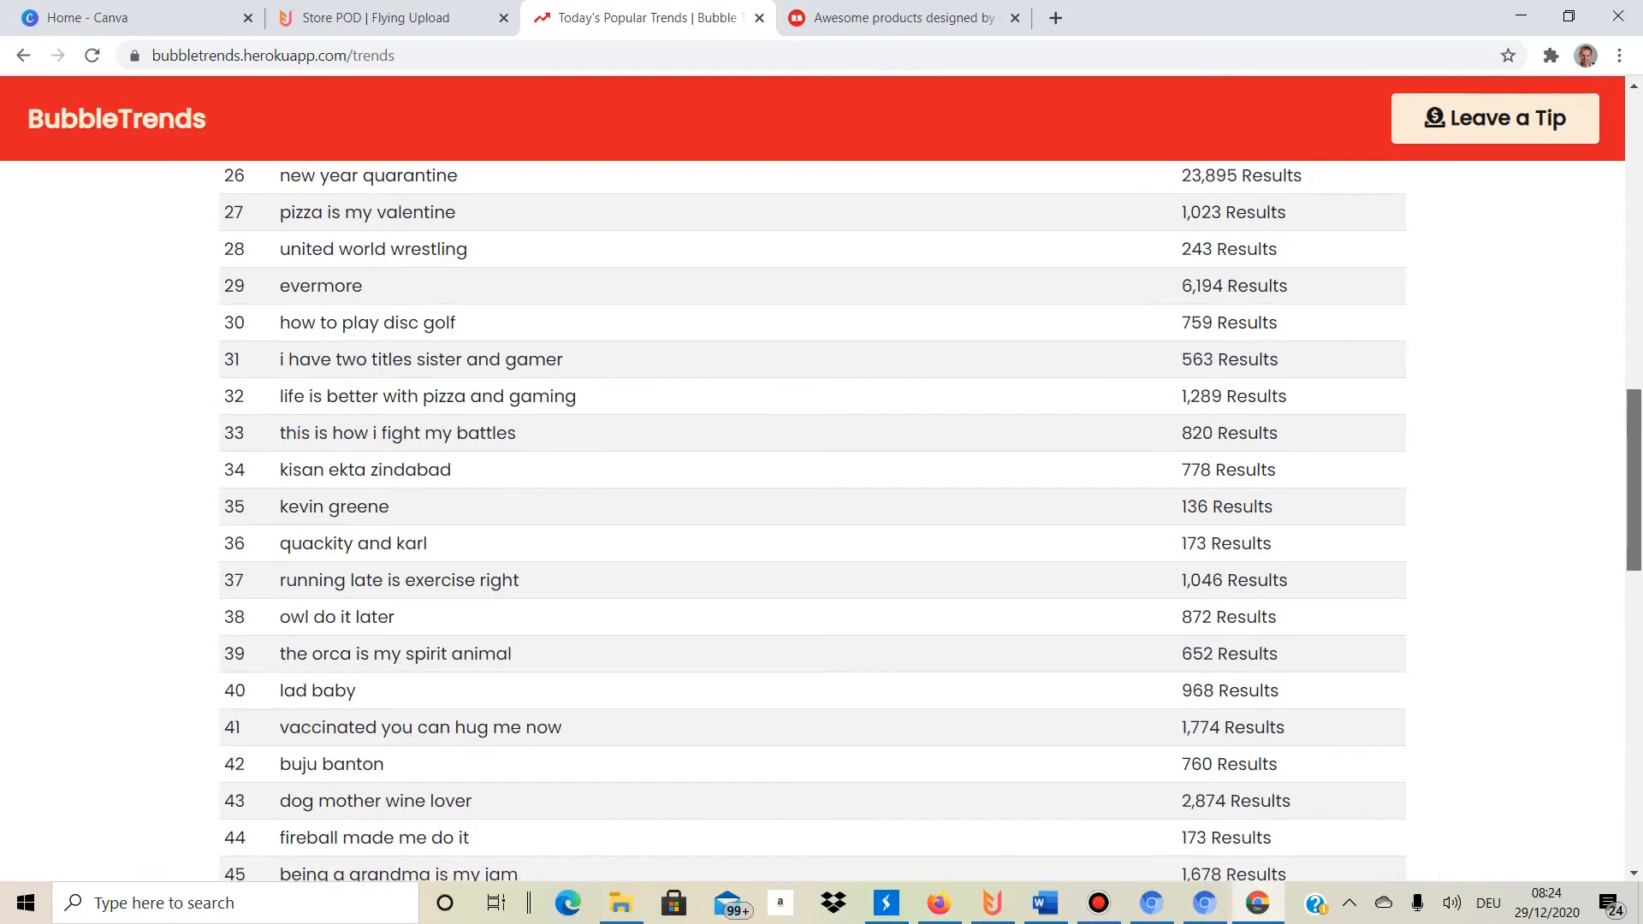
scroll(813, 514, down, 3)
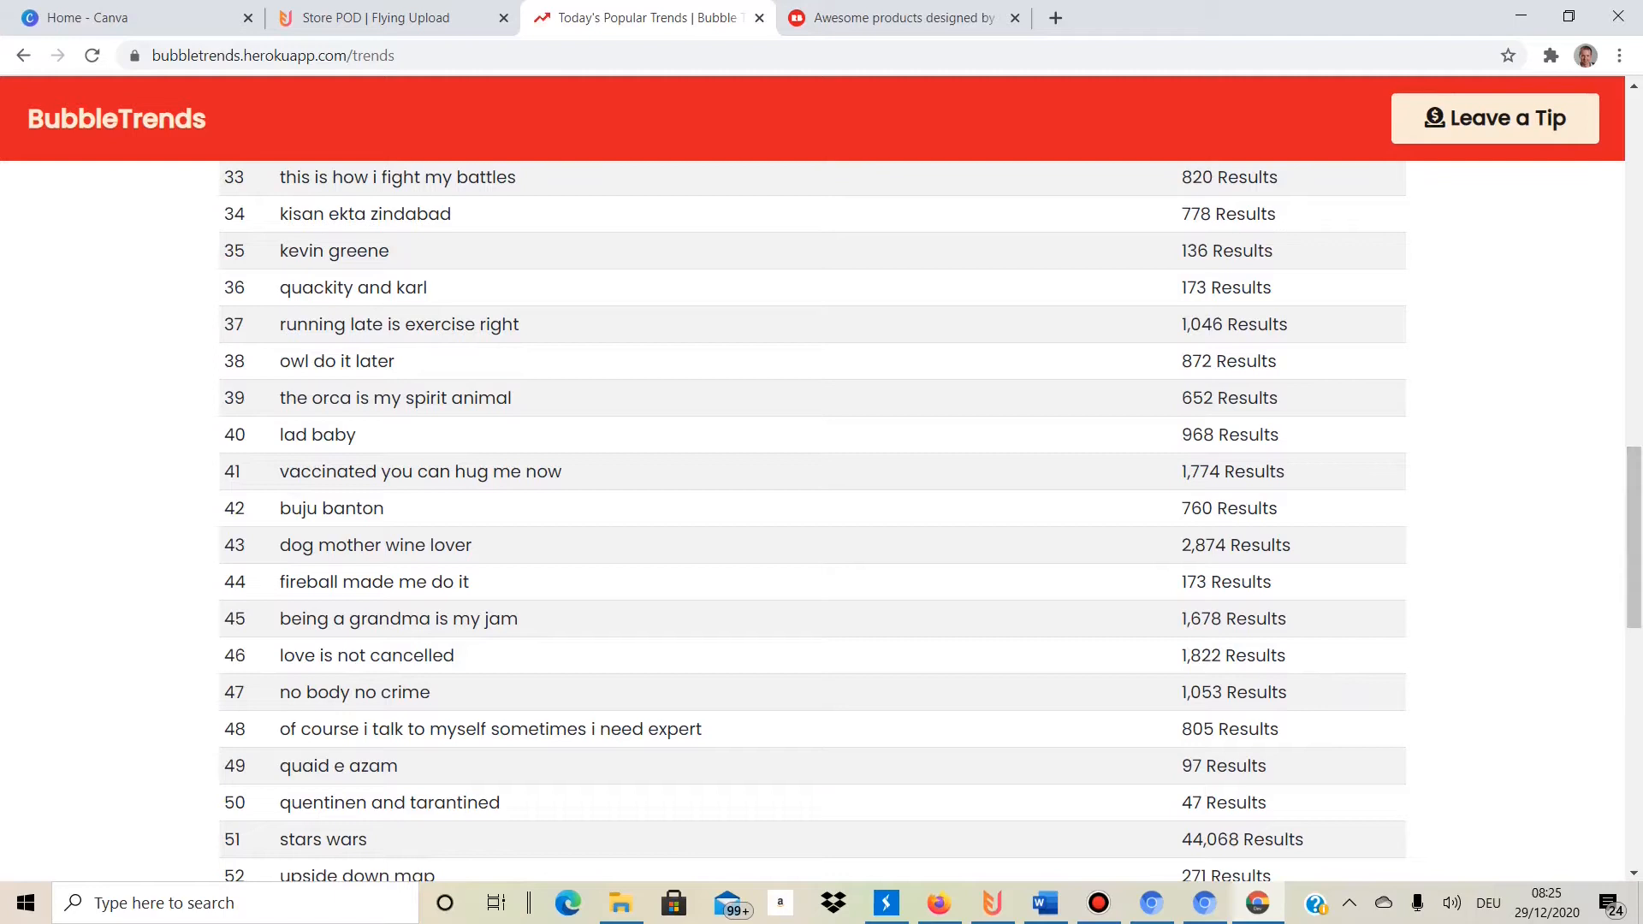
Highlight the "fireball made me do it" row with its result count and examine the remaining keywords for design ideas.
drag(296, 582, 1264, 582)
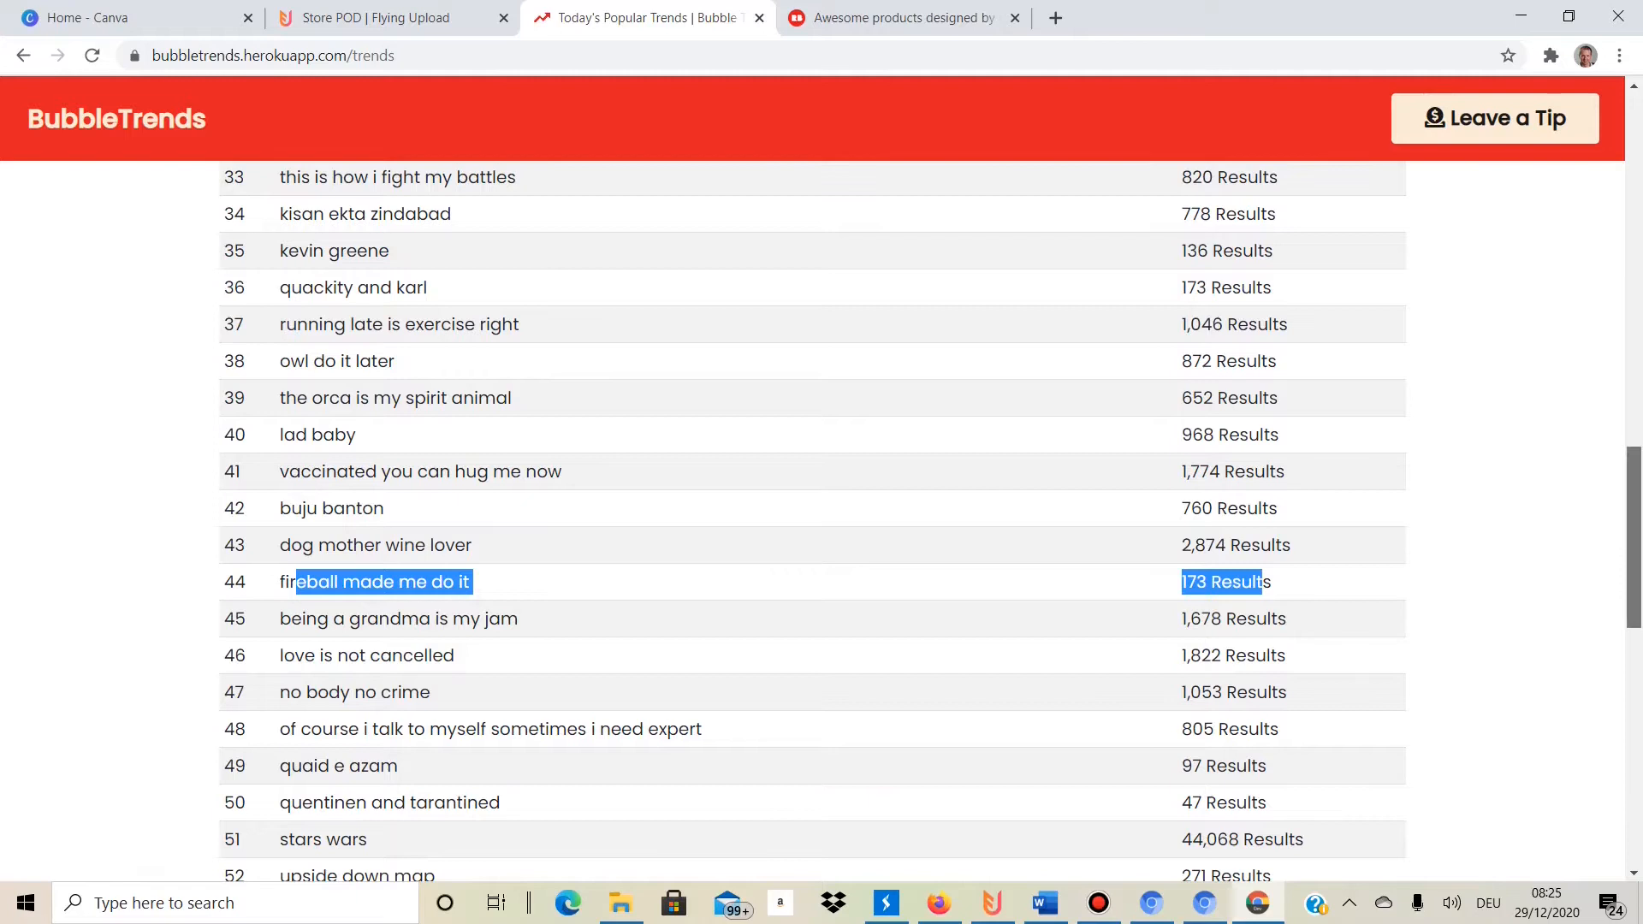
scroll(813, 514, down, 3)
scroll(813, 513, down, 3)
scroll(813, 514, down, 1)
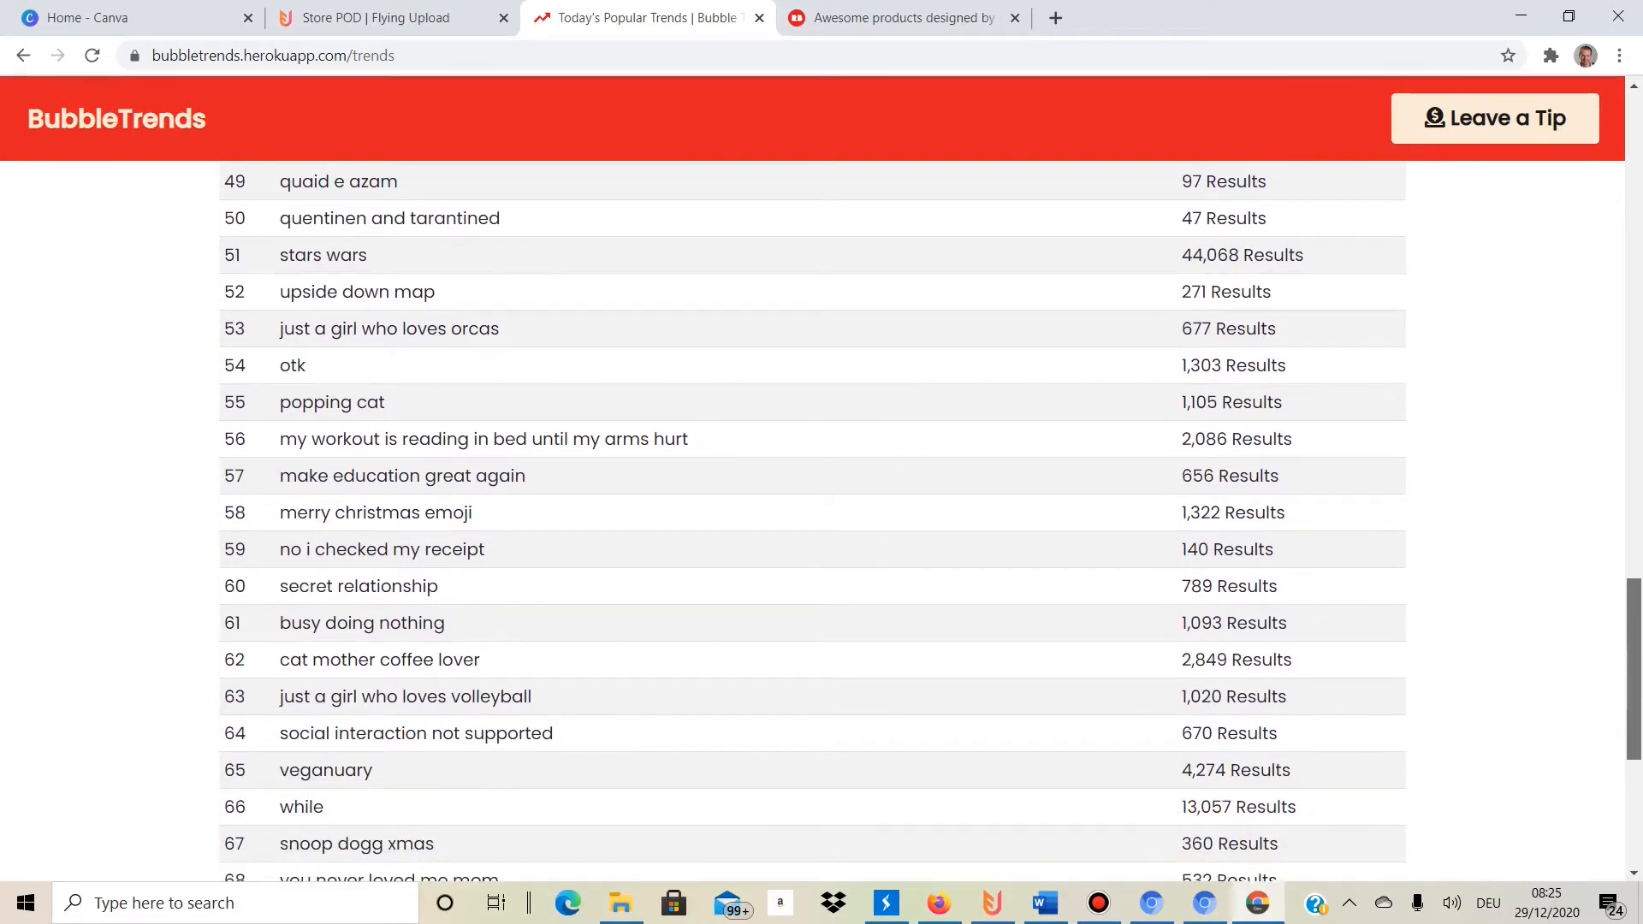
scroll(813, 514, down, 1)
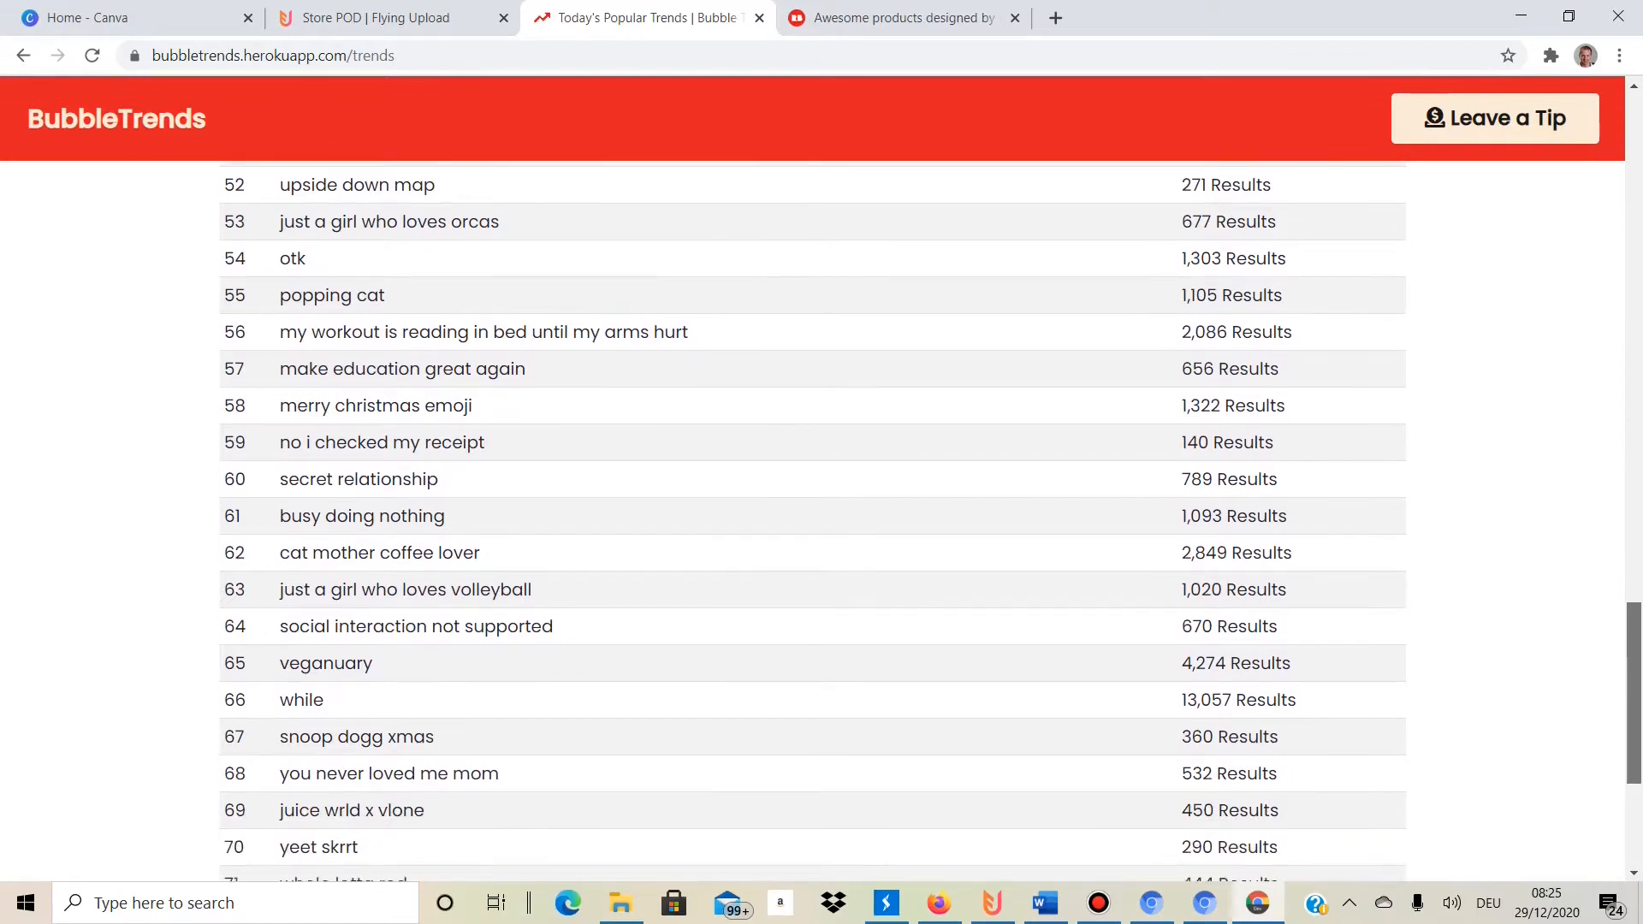
scroll(813, 513, down, 2)
scroll(813, 513, up, 2)
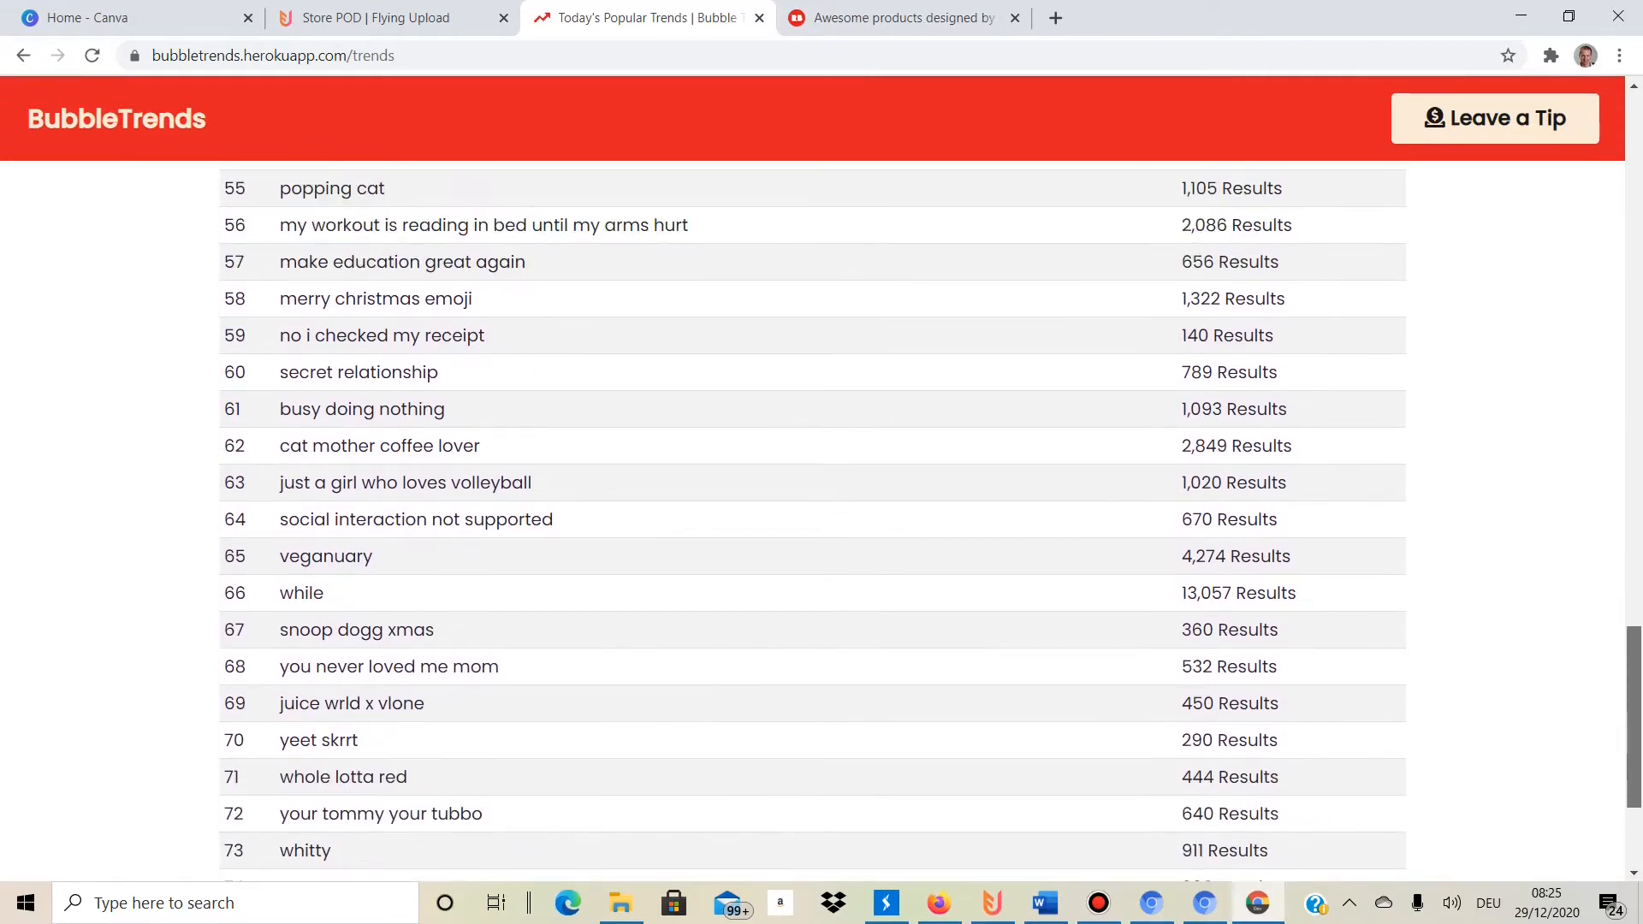
scroll(813, 514, up, 1)
scroll(813, 514, up, 3)
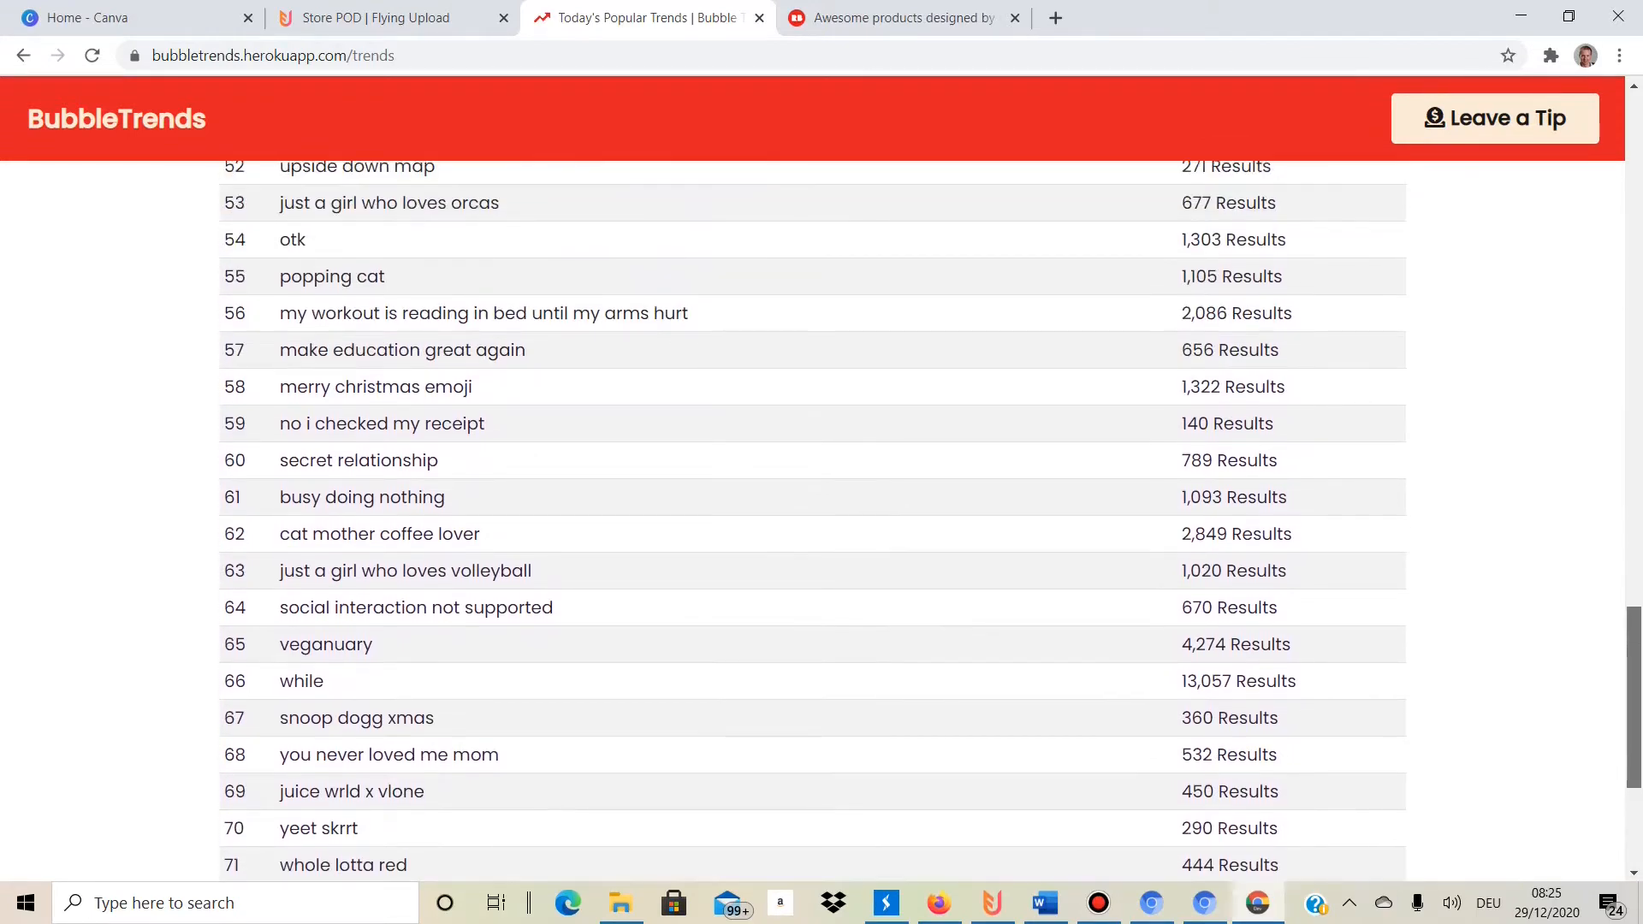
scroll(813, 514, down, 1)
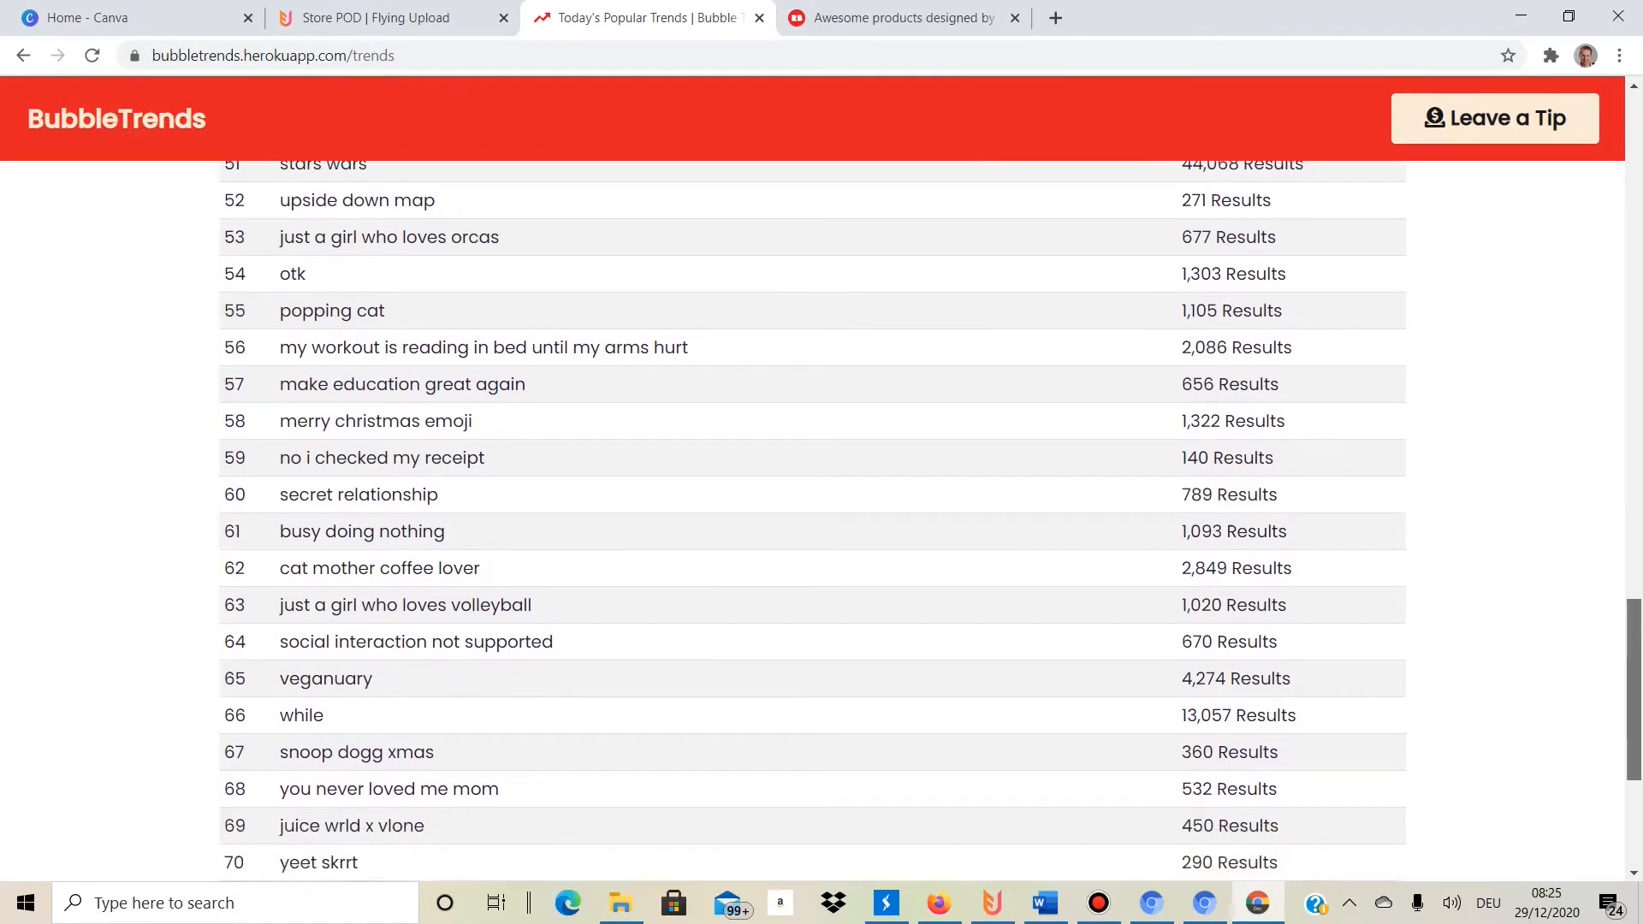
scroll(813, 514, down, 5)
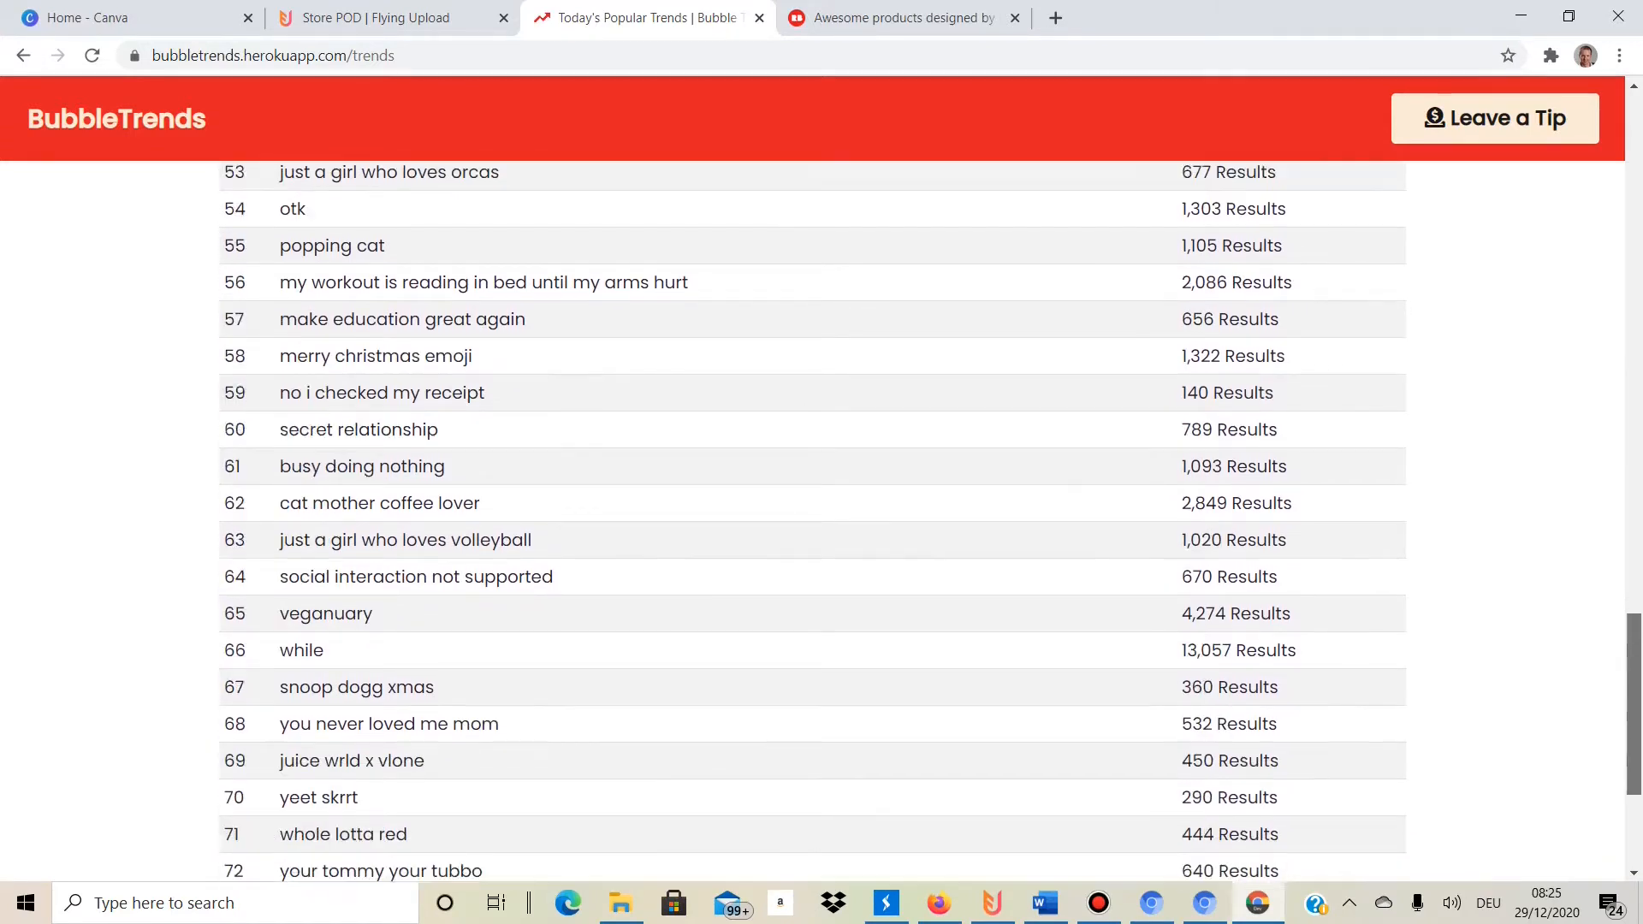
scroll(814, 513, up, 2)
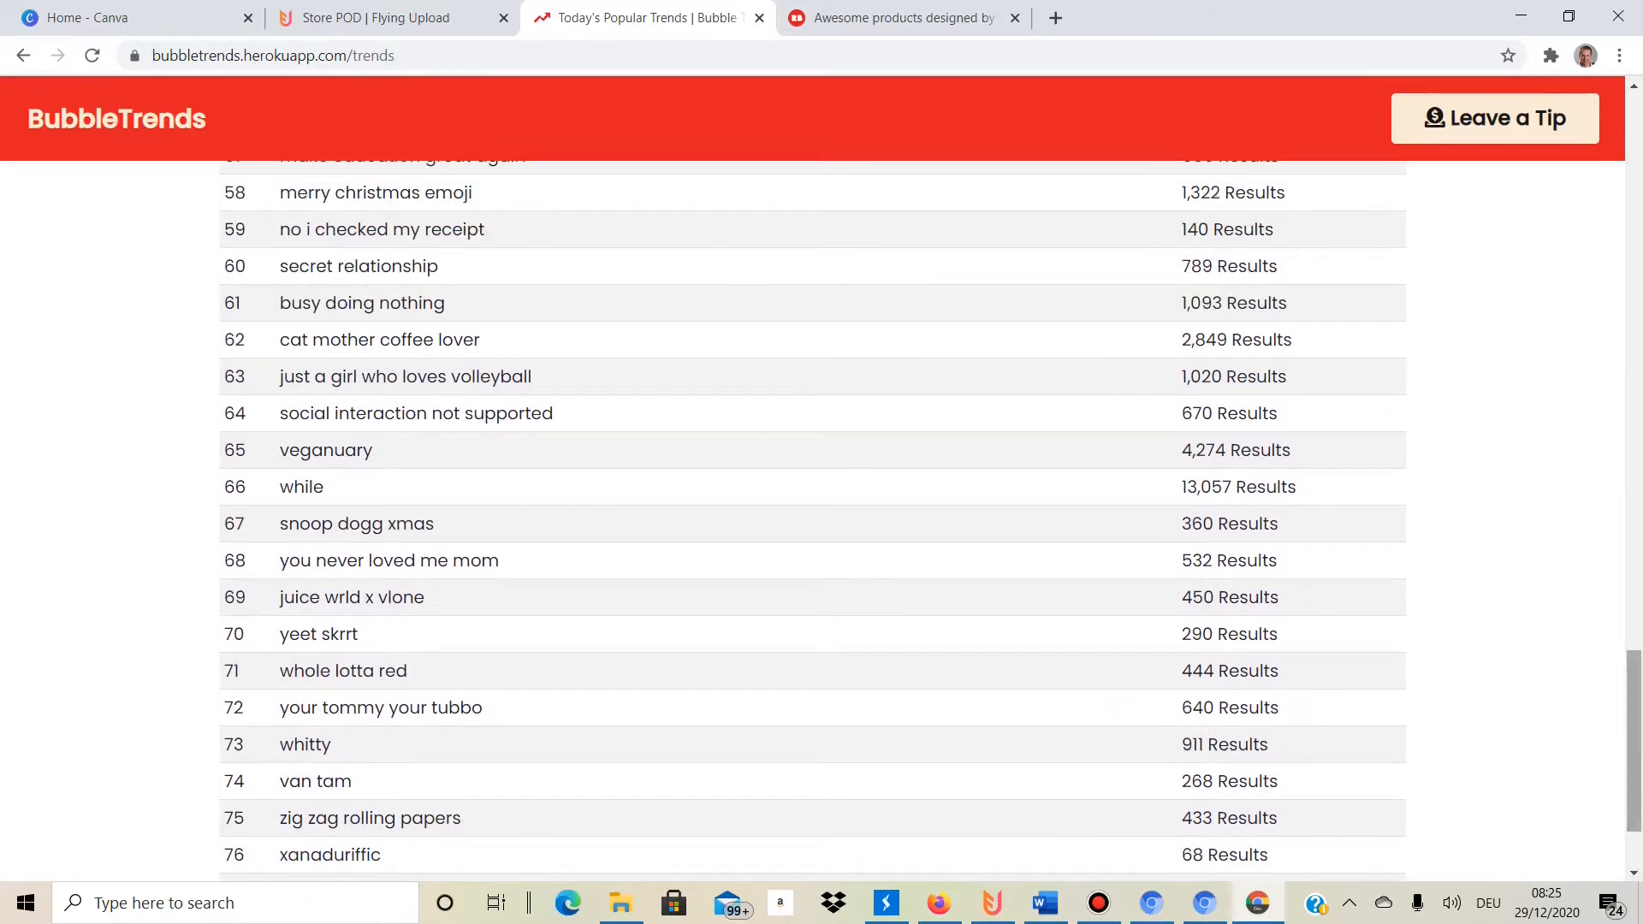
scroll(813, 514, up, 2)
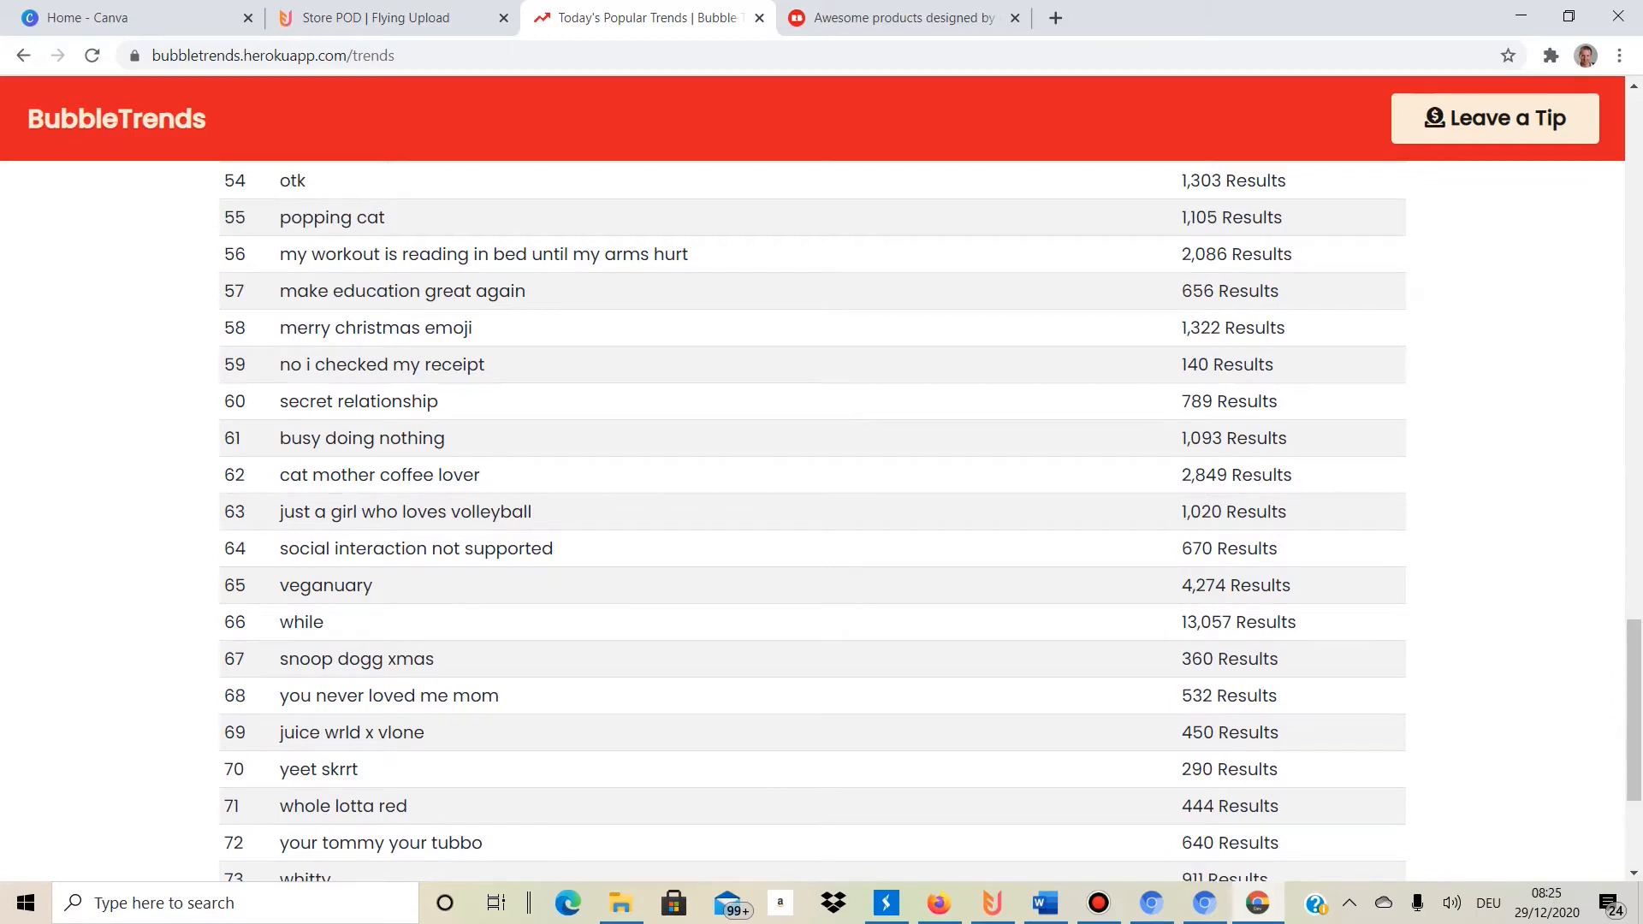
scroll(930, 522, up, 3)
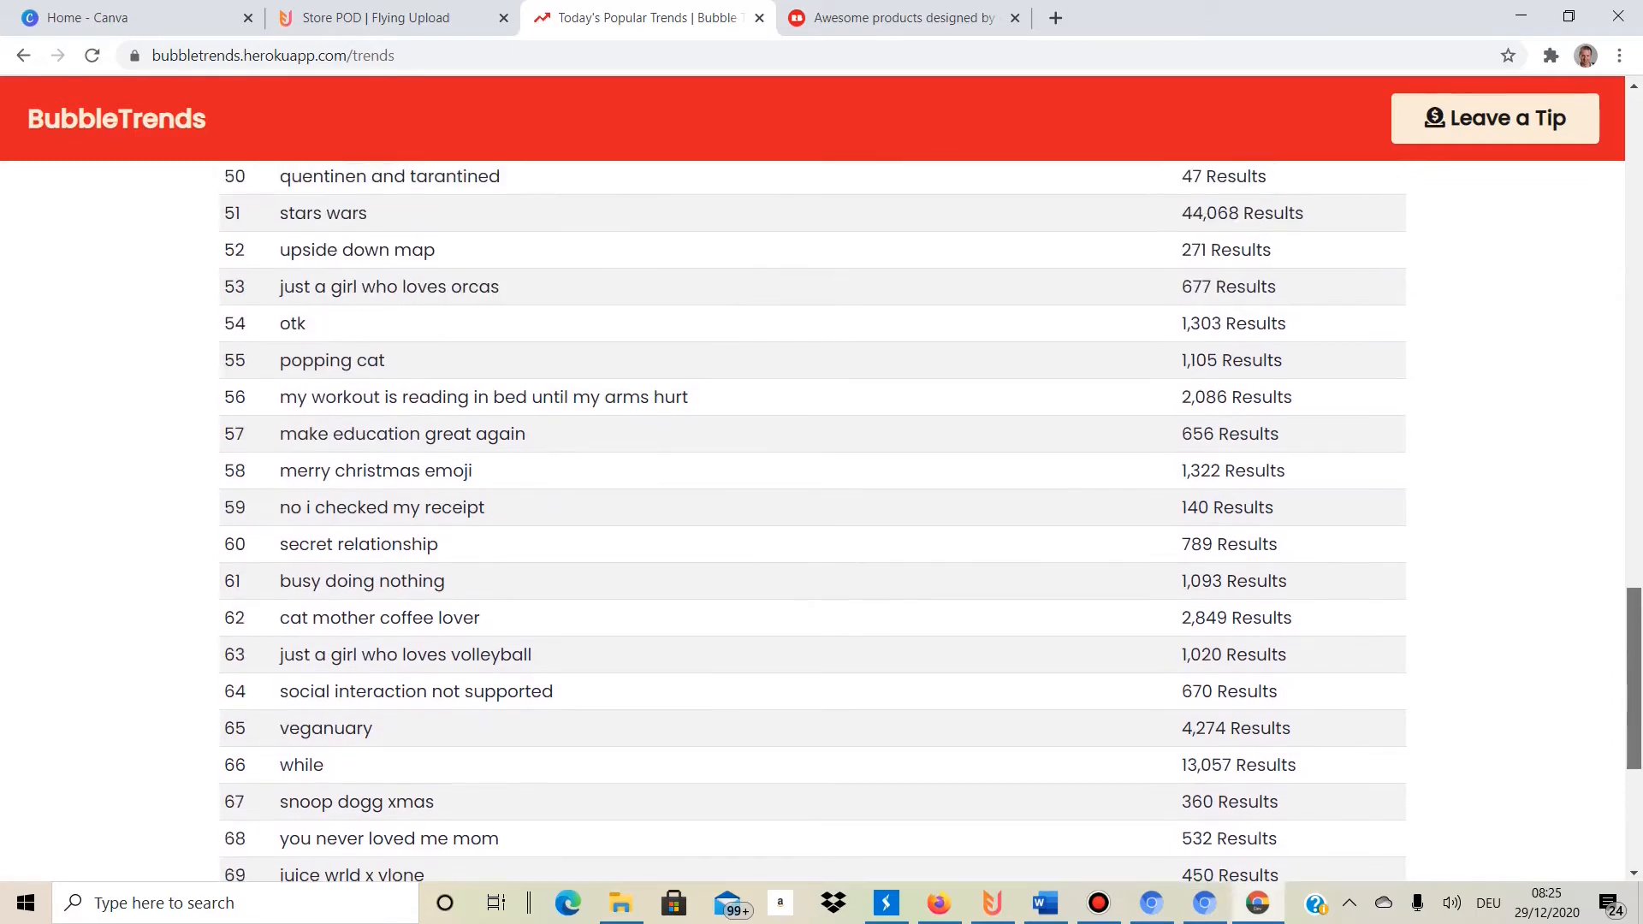
scroll(931, 522, up, 3)
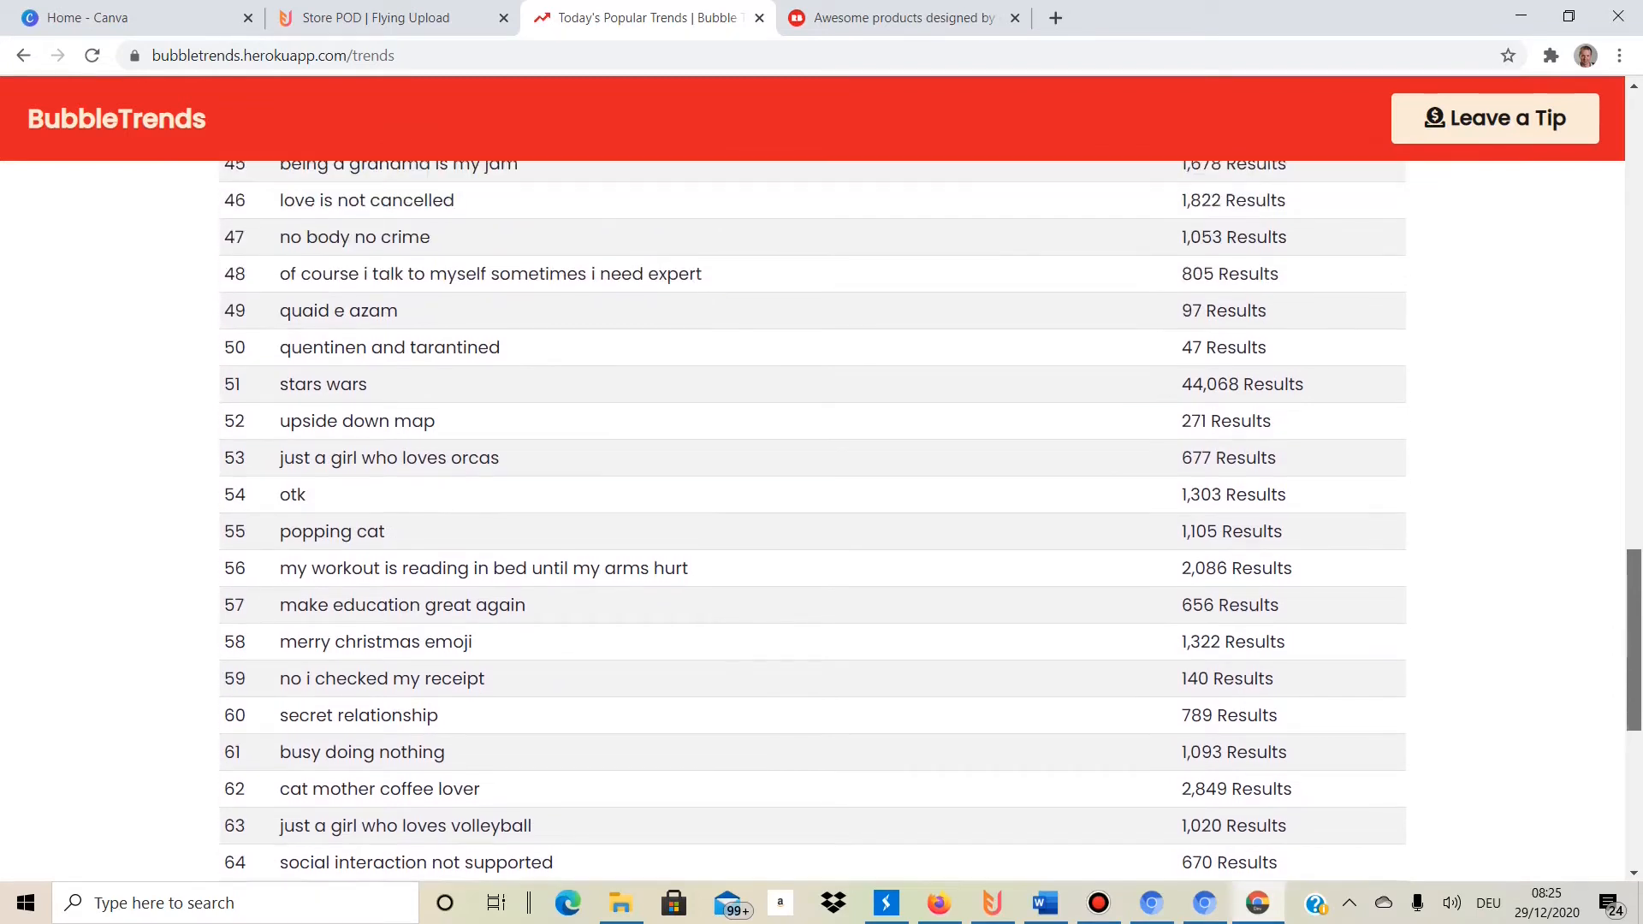
scroll(930, 522, up, 1)
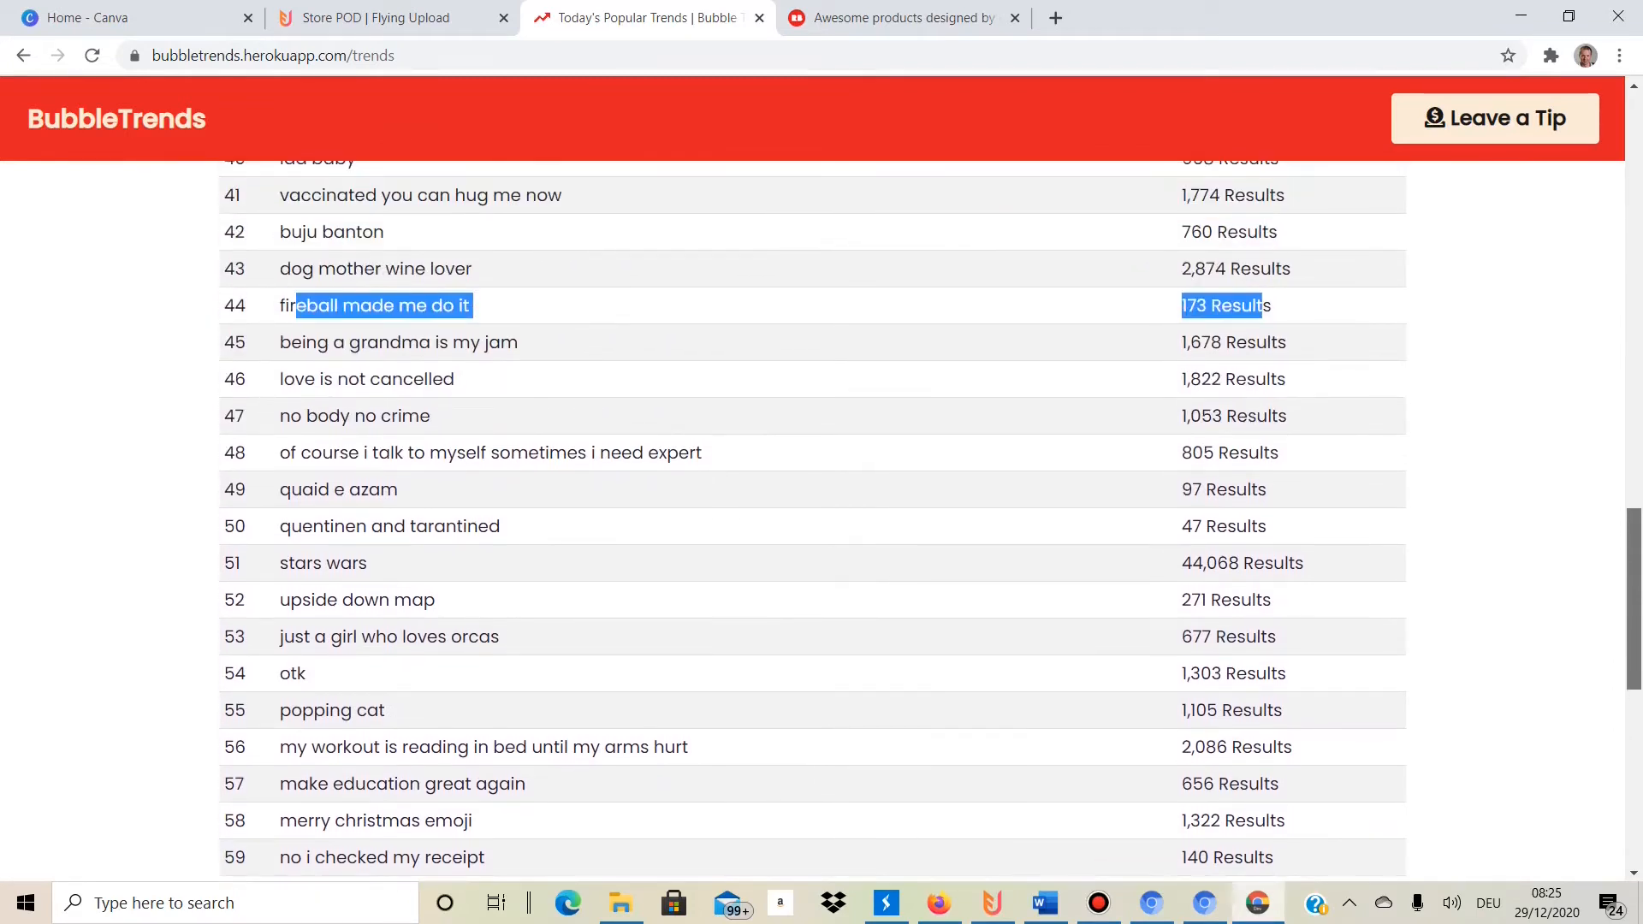
scroll(931, 522, up, 2)
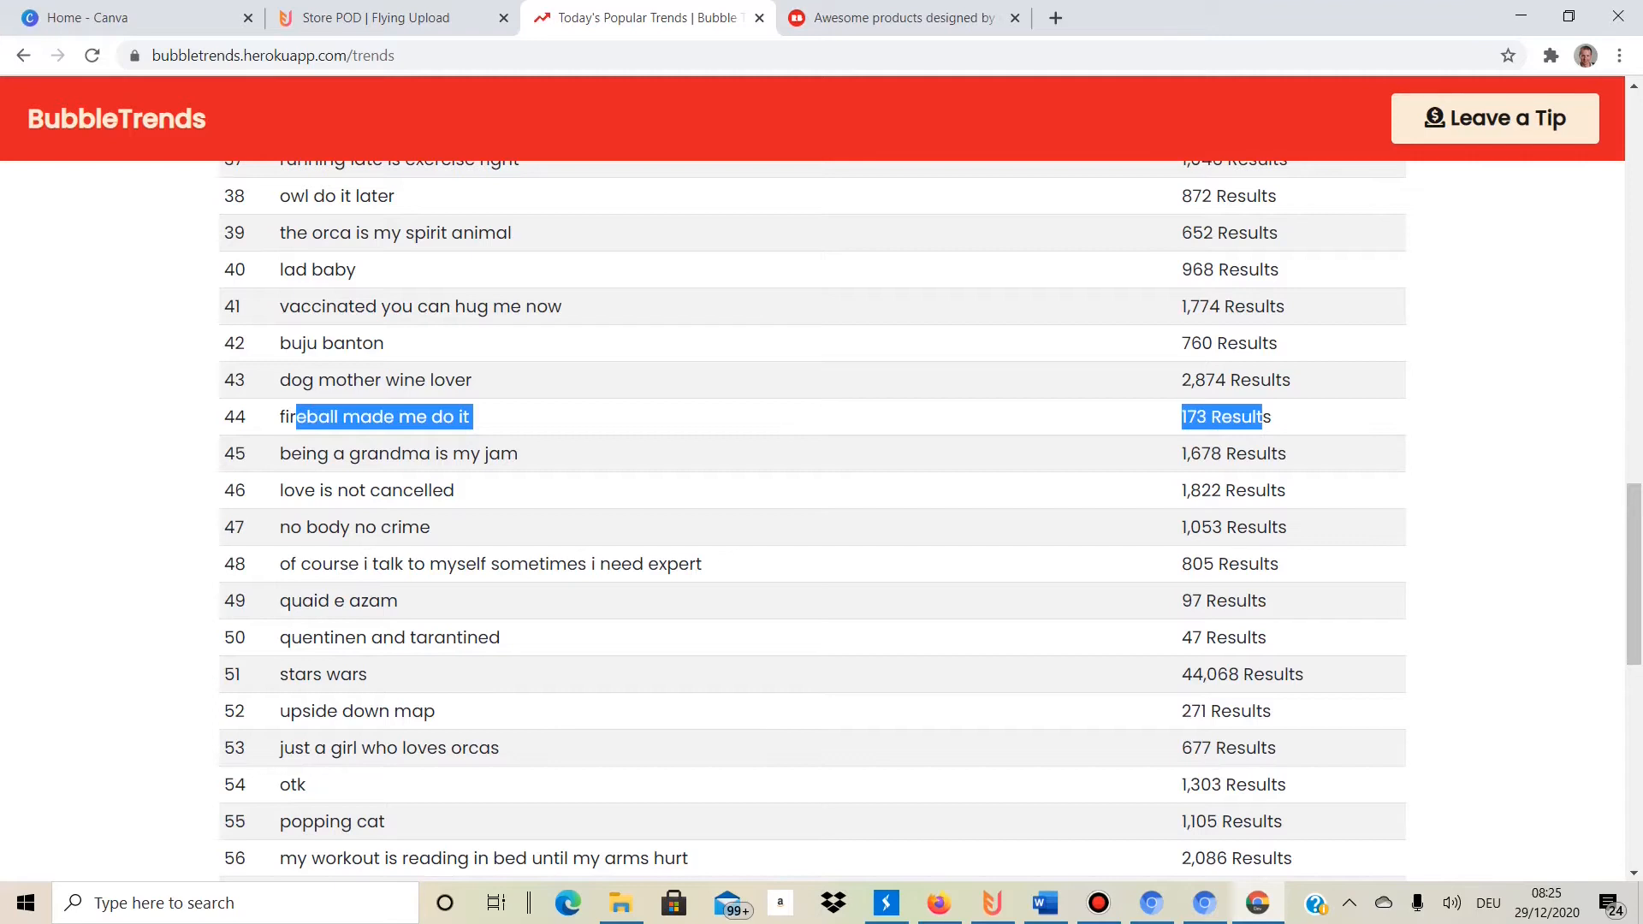
Select the trending keyword "being a grandma is my jam" and search Redbubble for it.
drag(280, 454, 519, 454)
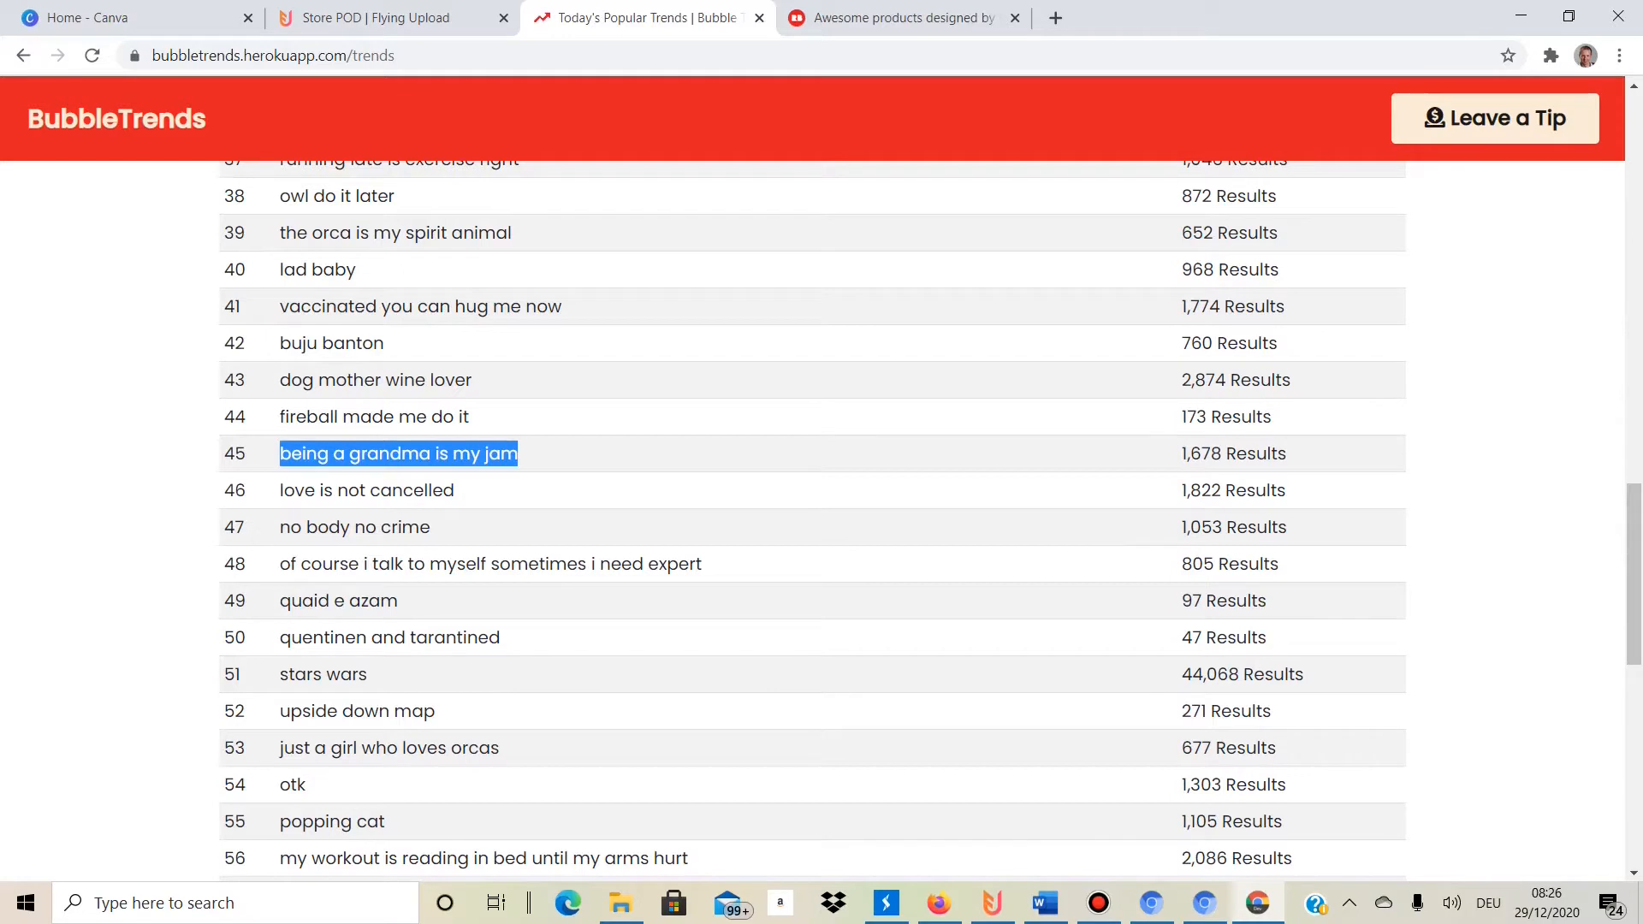
click(899, 17)
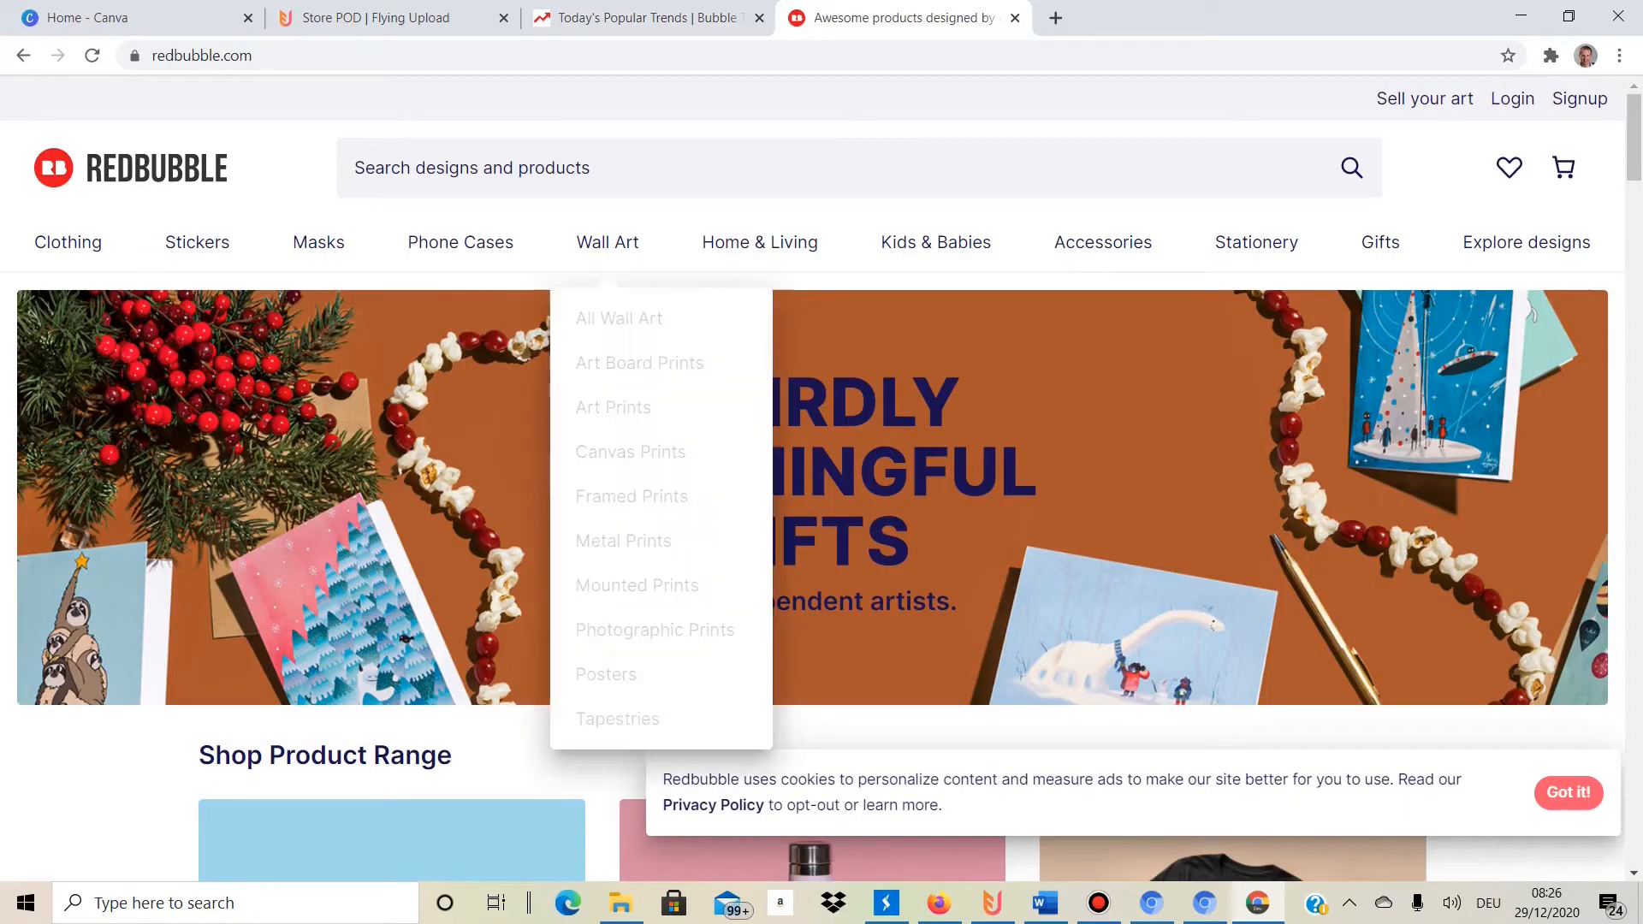
click(599, 167)
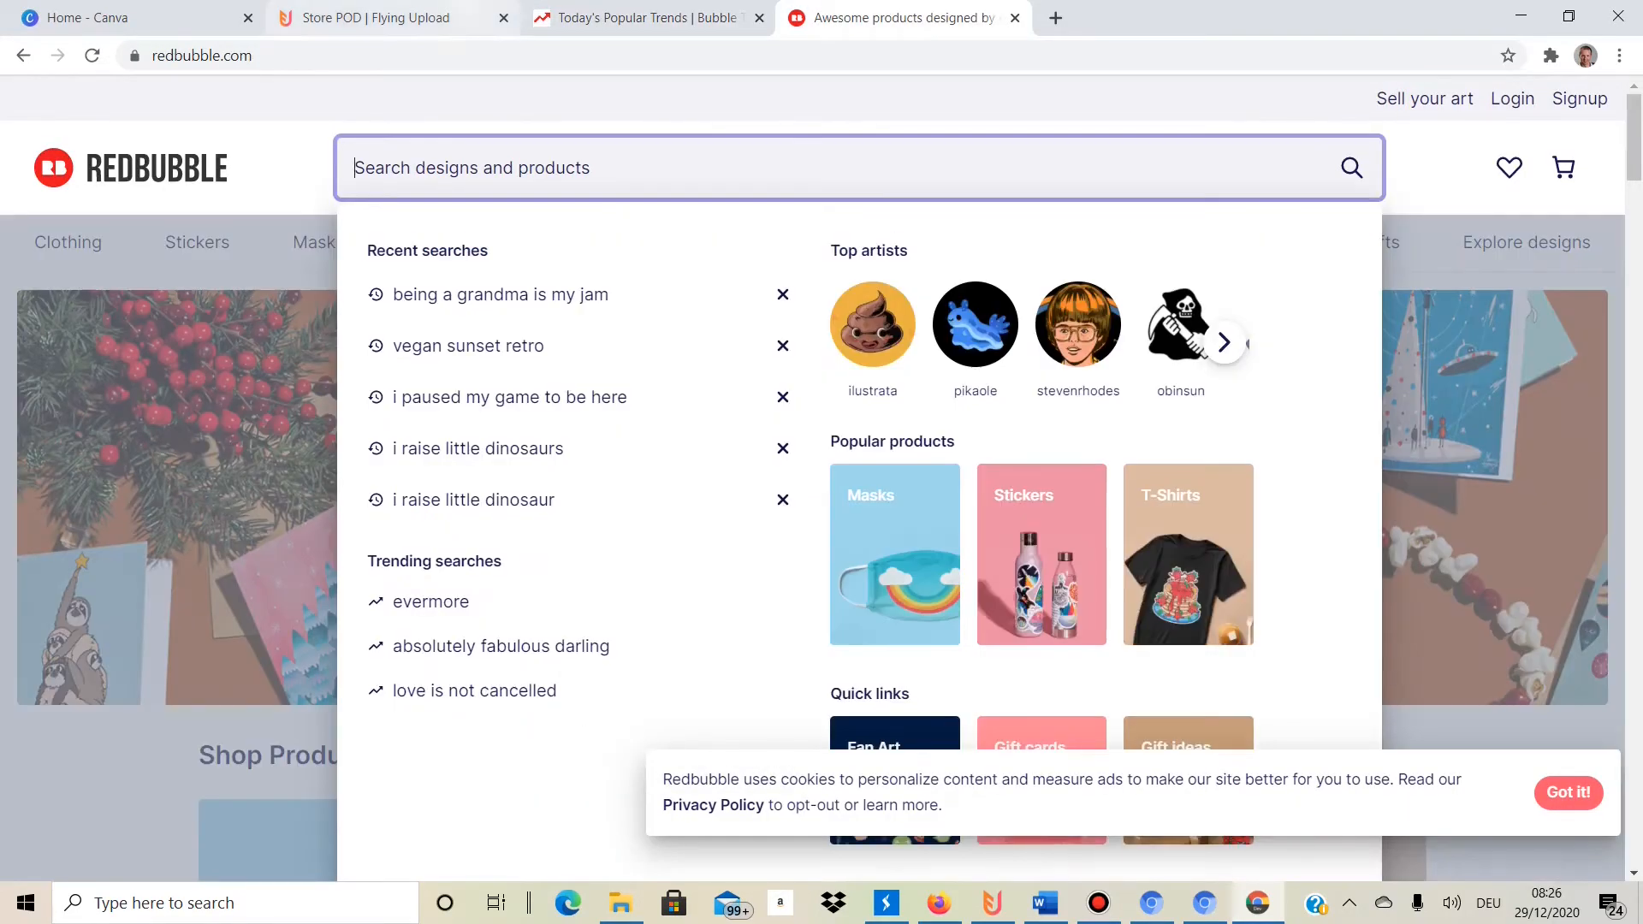
click(282, 168)
click(599, 168)
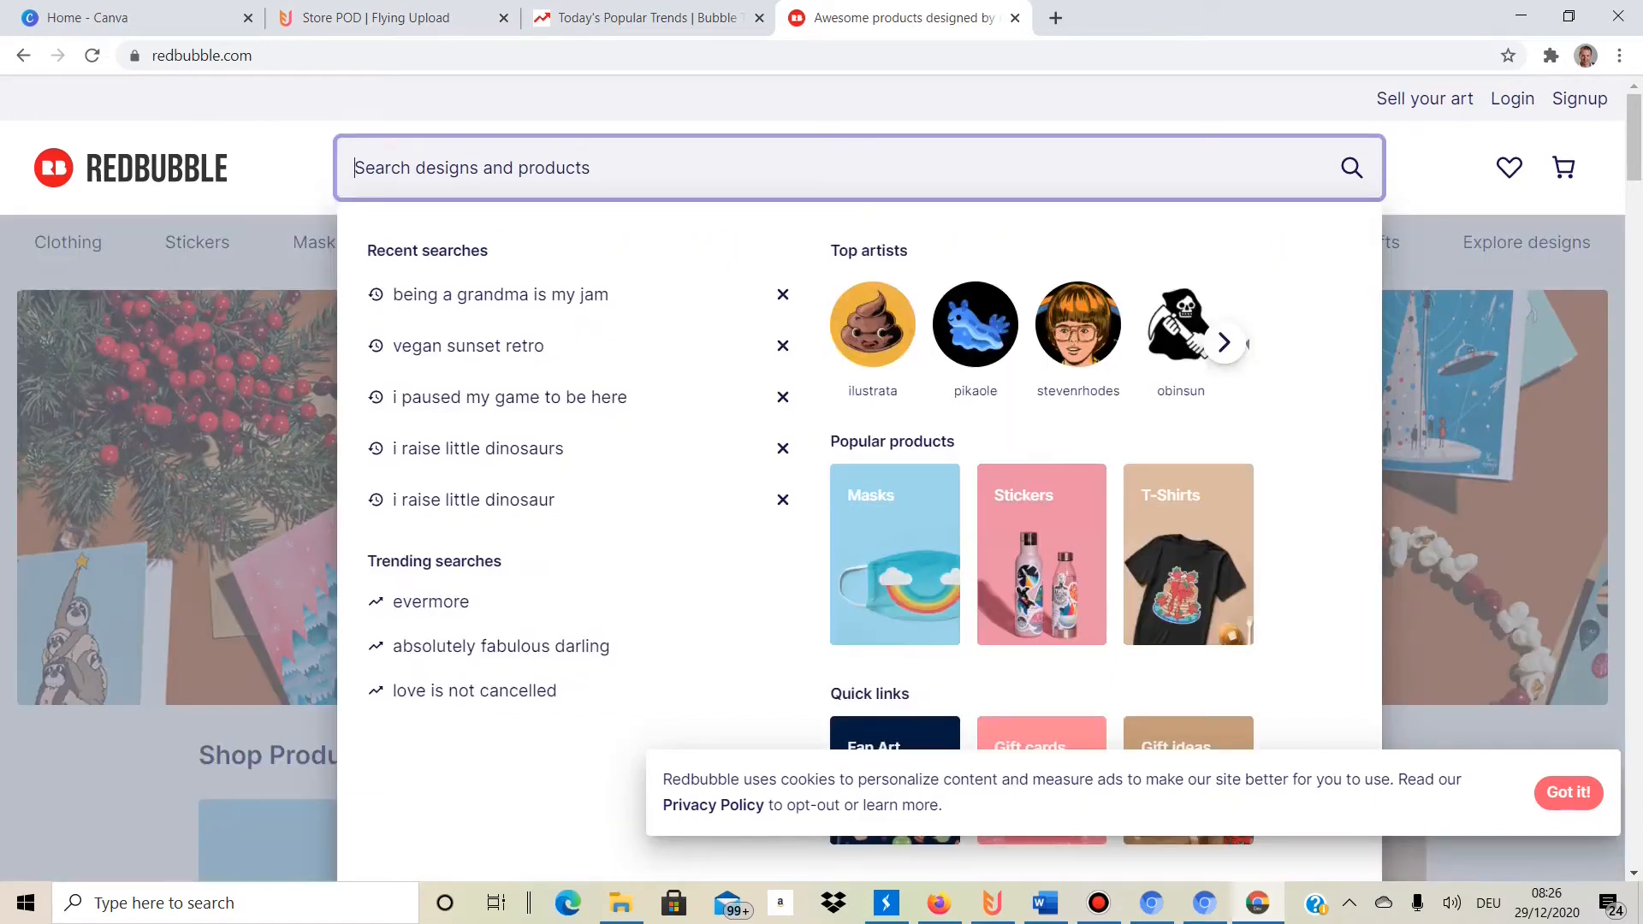
text(being a grandma is my jam)
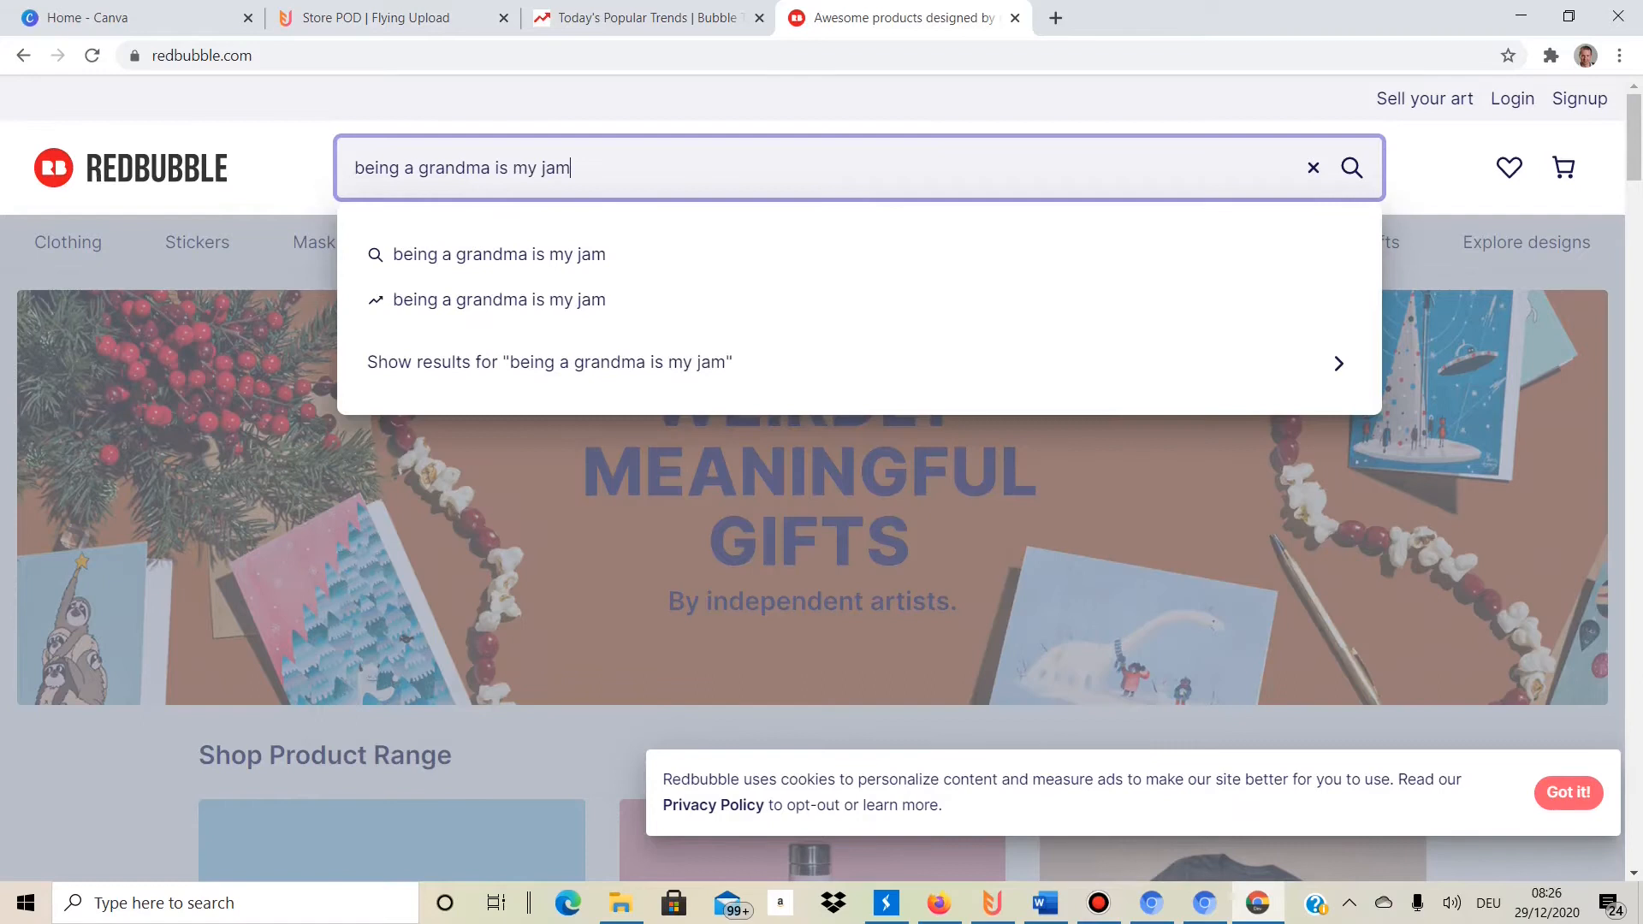
key(Return)
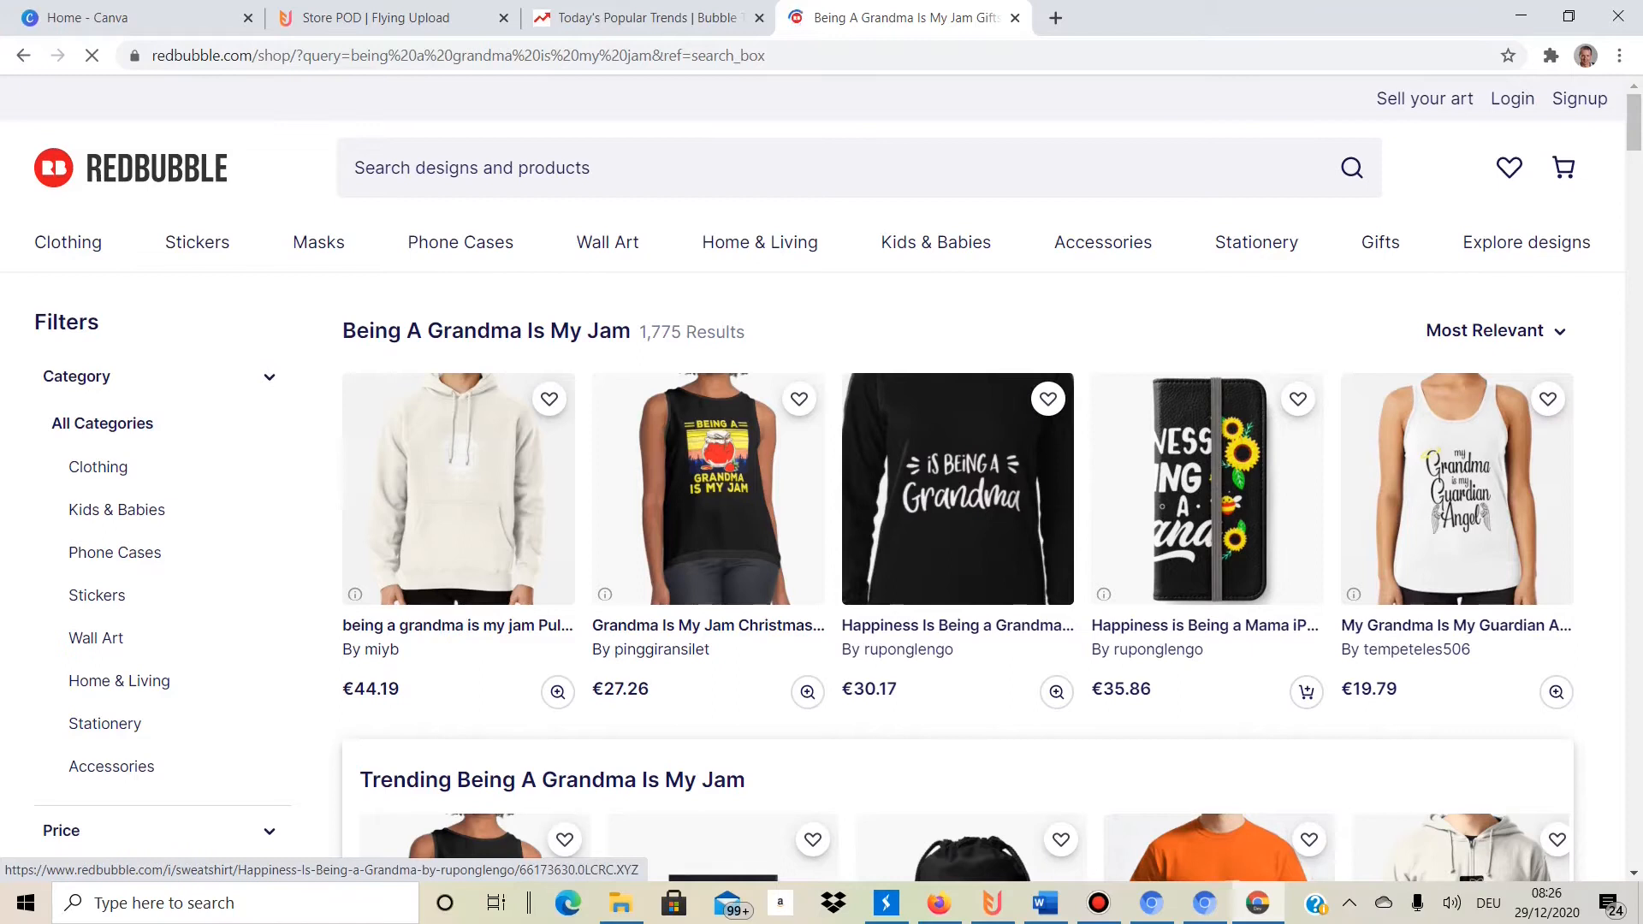
Examine the existing designs in the Redbubble search results for layout and style ideas.
scroll(959, 488, down, 5)
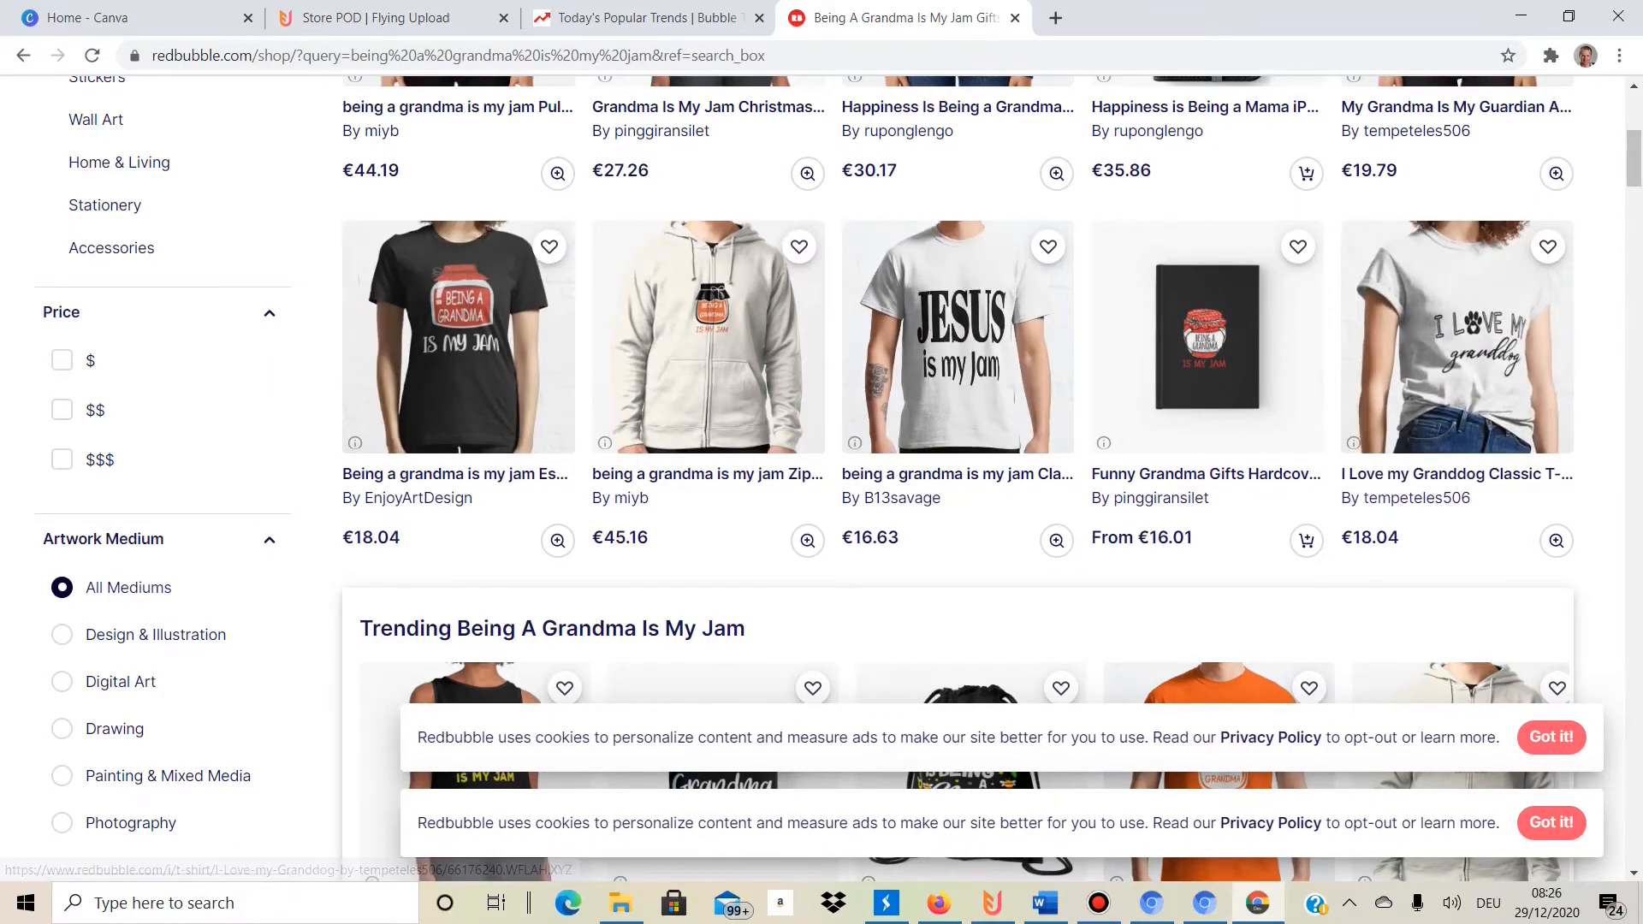
scroll(822, 479, down, 3)
scroll(822, 479, down, 3)
scroll(822, 480, down, 2)
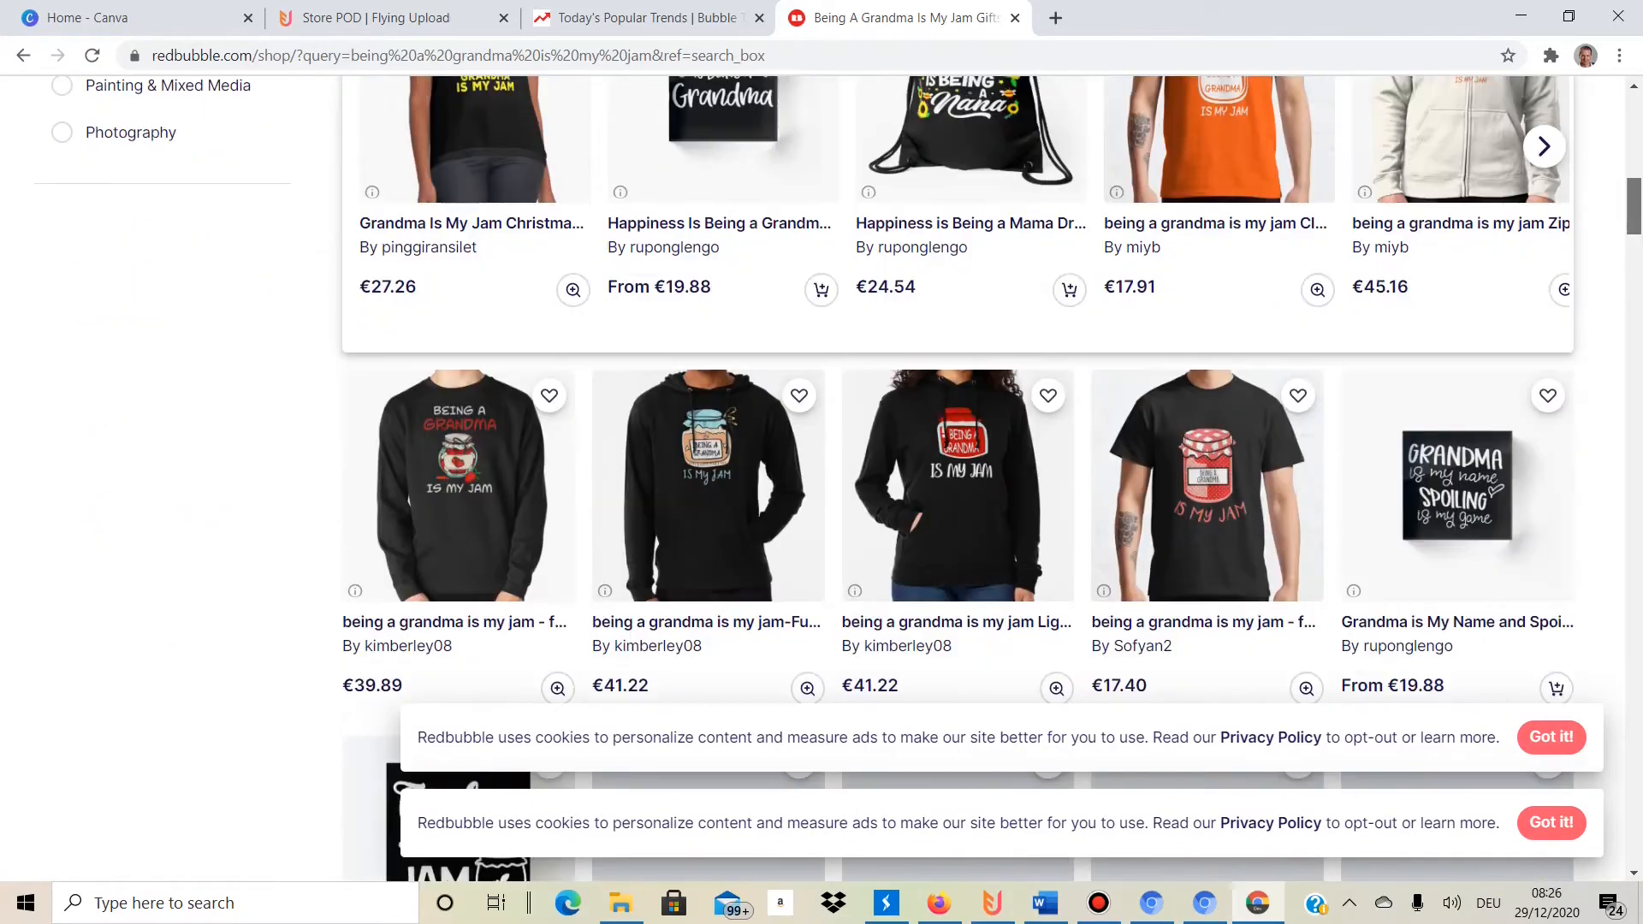
scroll(822, 479, down, 6)
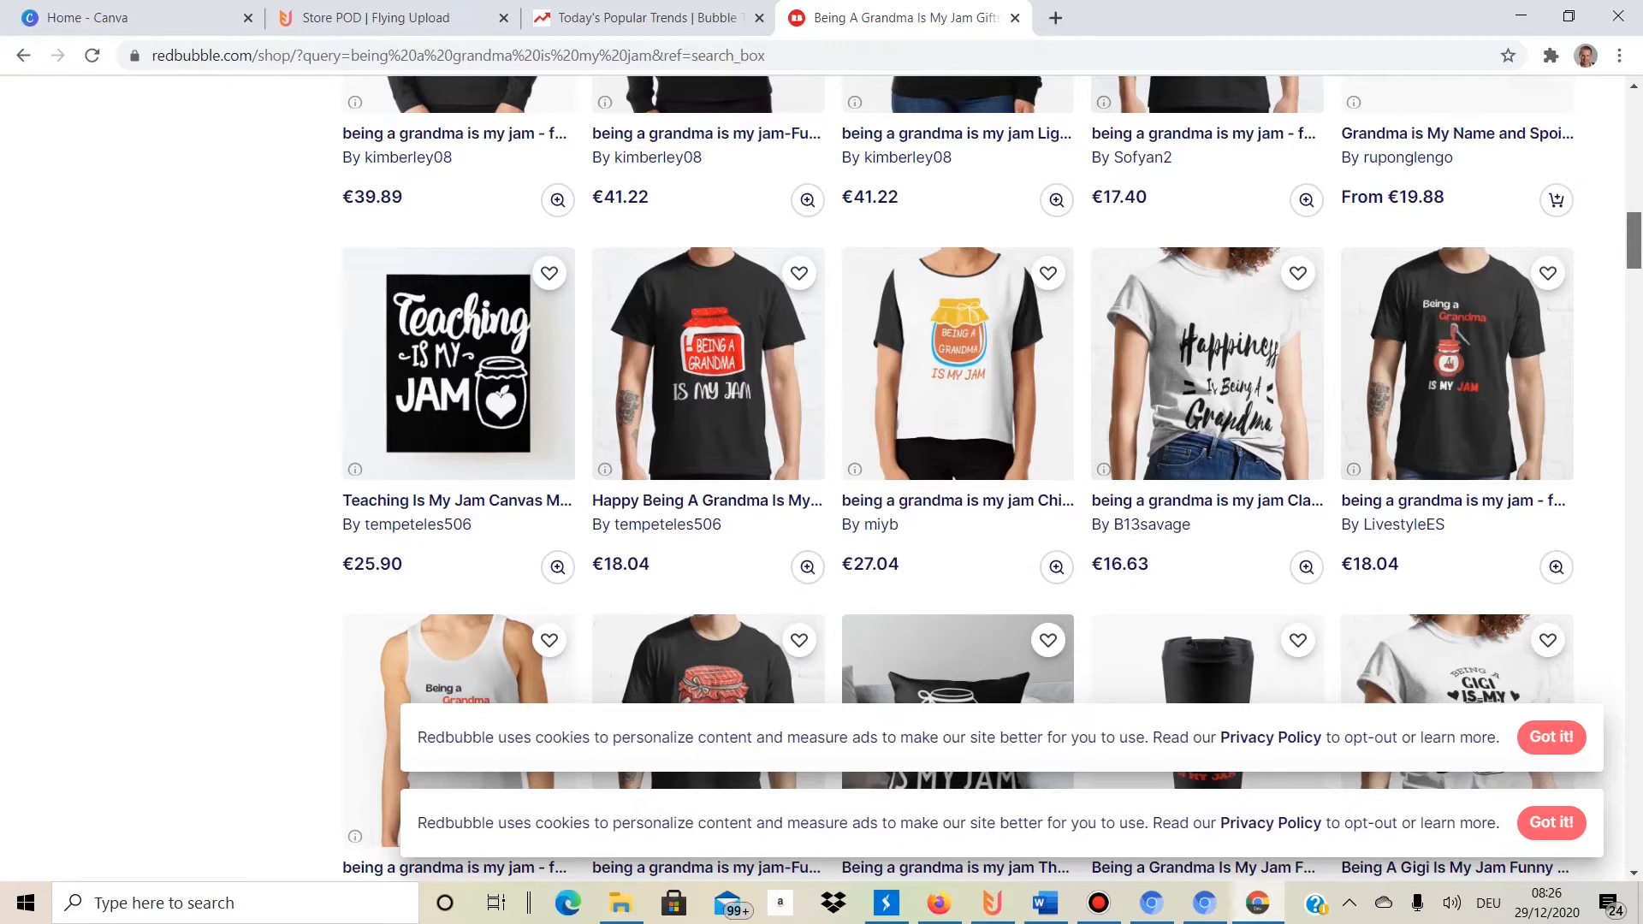
scroll(822, 480, down, 6)
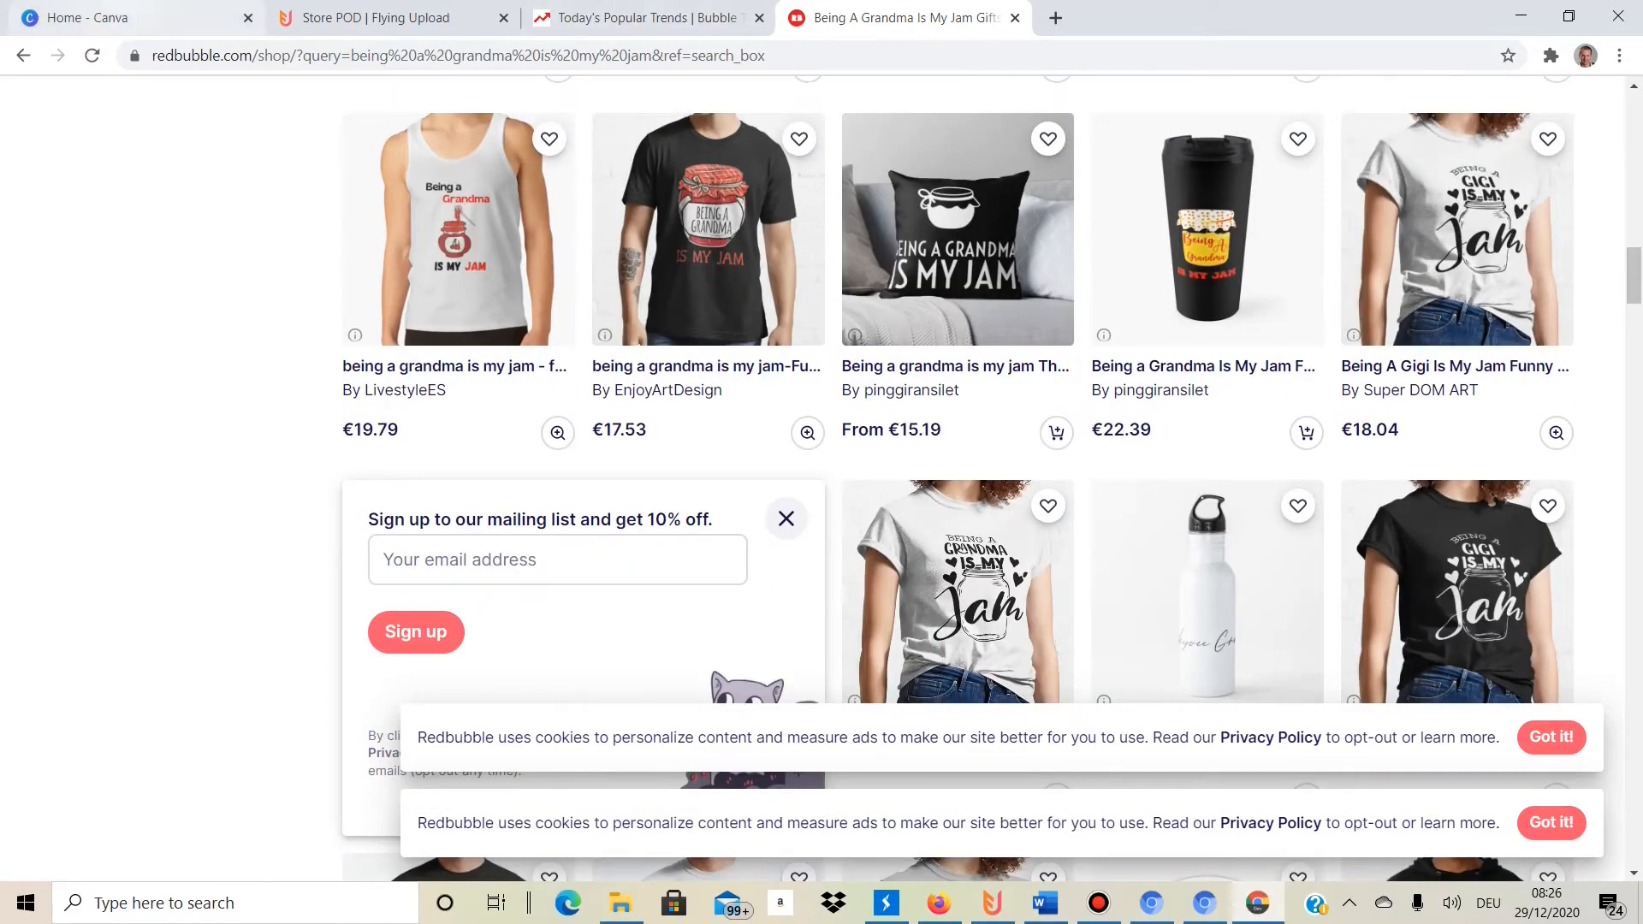
Switch to Canva and create a new blank design with the custom size 4500 x 5400 px.
key(ctrl+1)
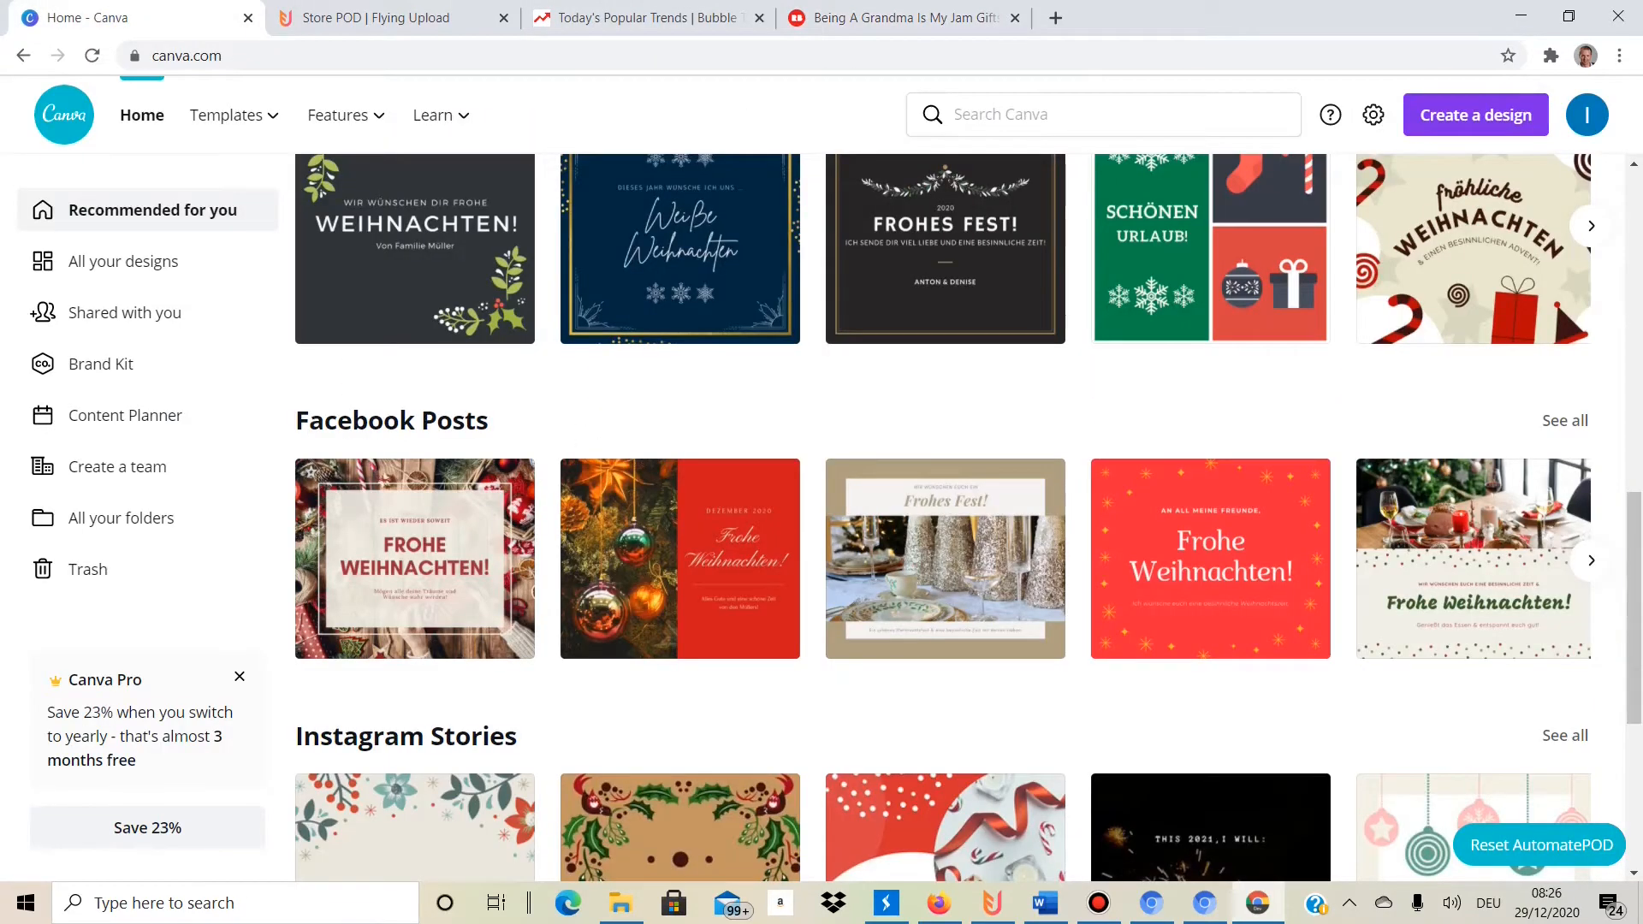
click(1476, 115)
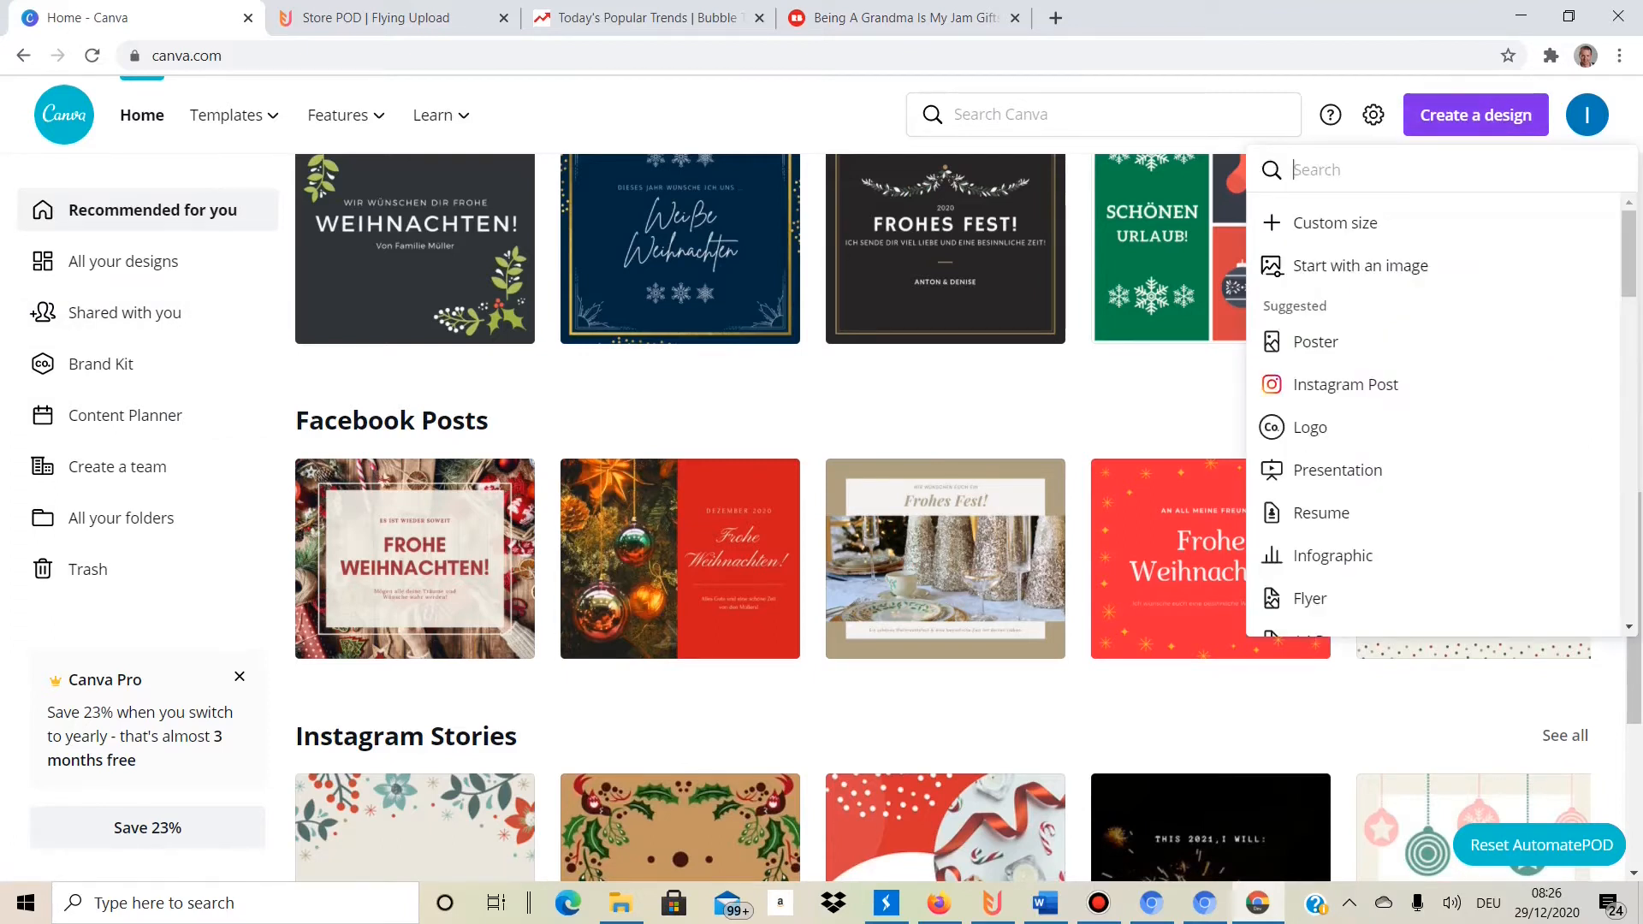
click(1335, 223)
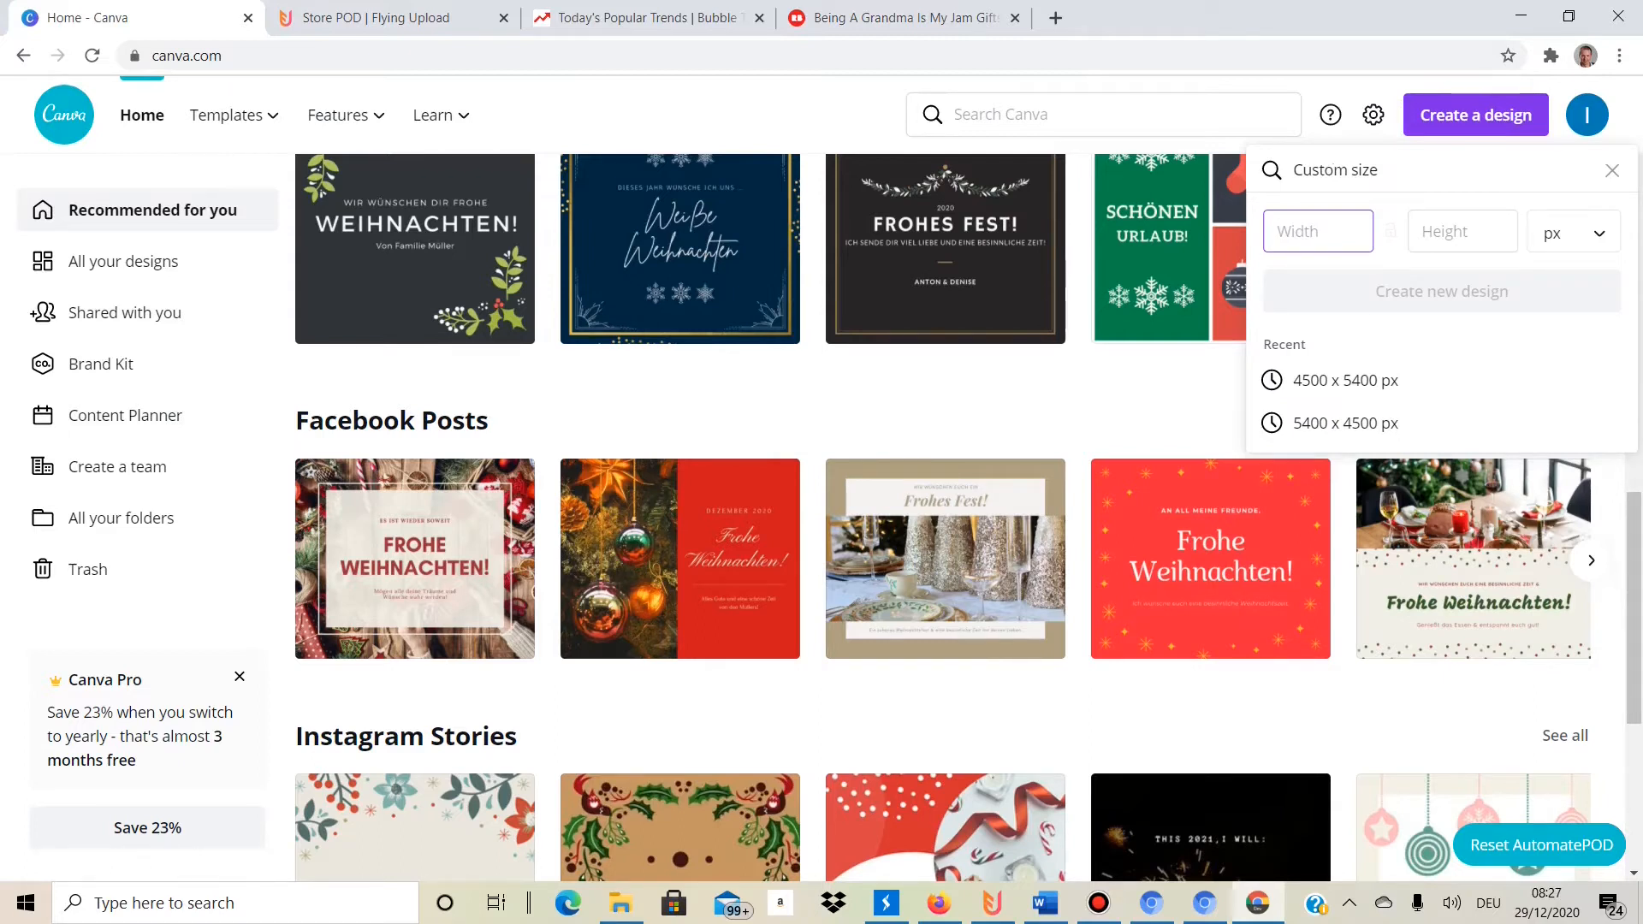
click(1346, 380)
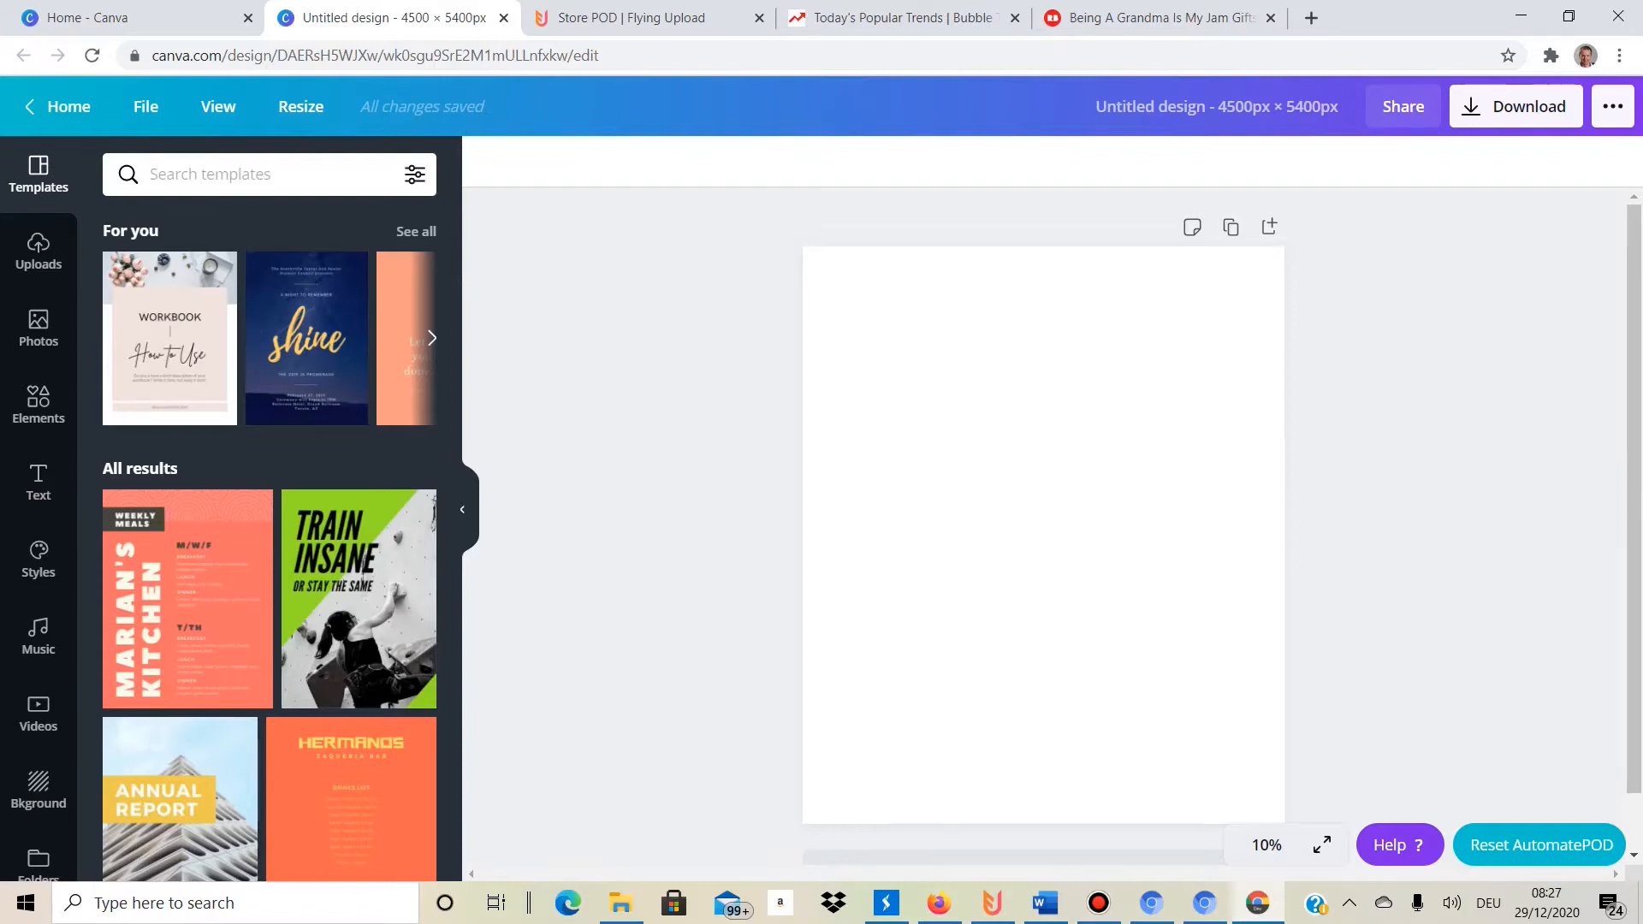
Search the Elements library for "banner".
click(39, 404)
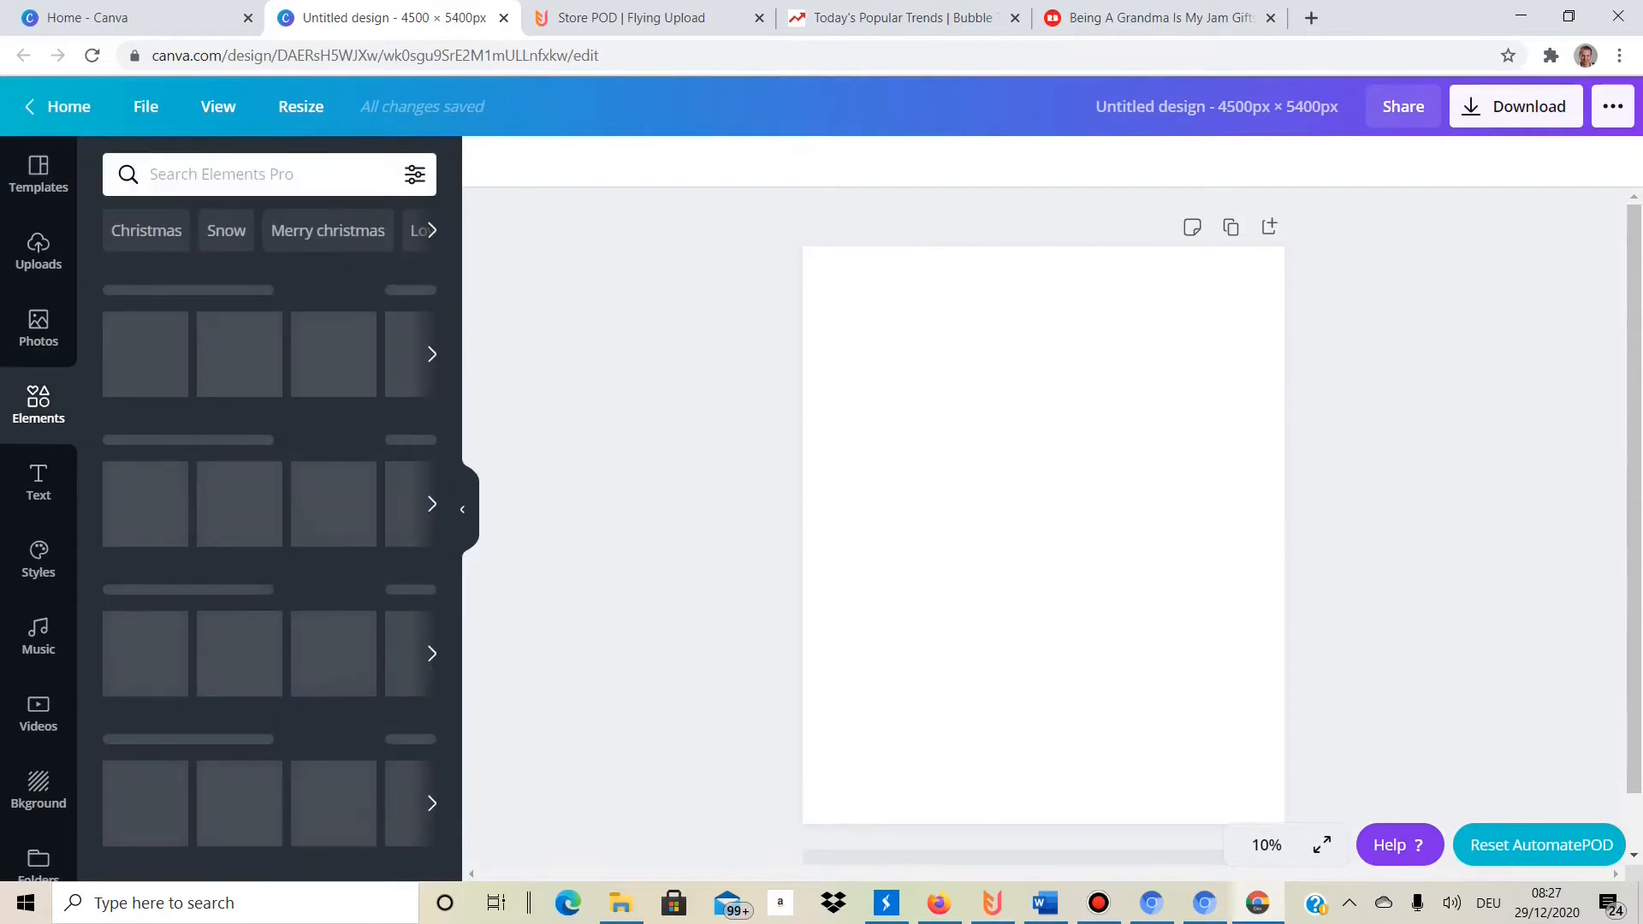
click(270, 175)
text(banner)
key(Return)
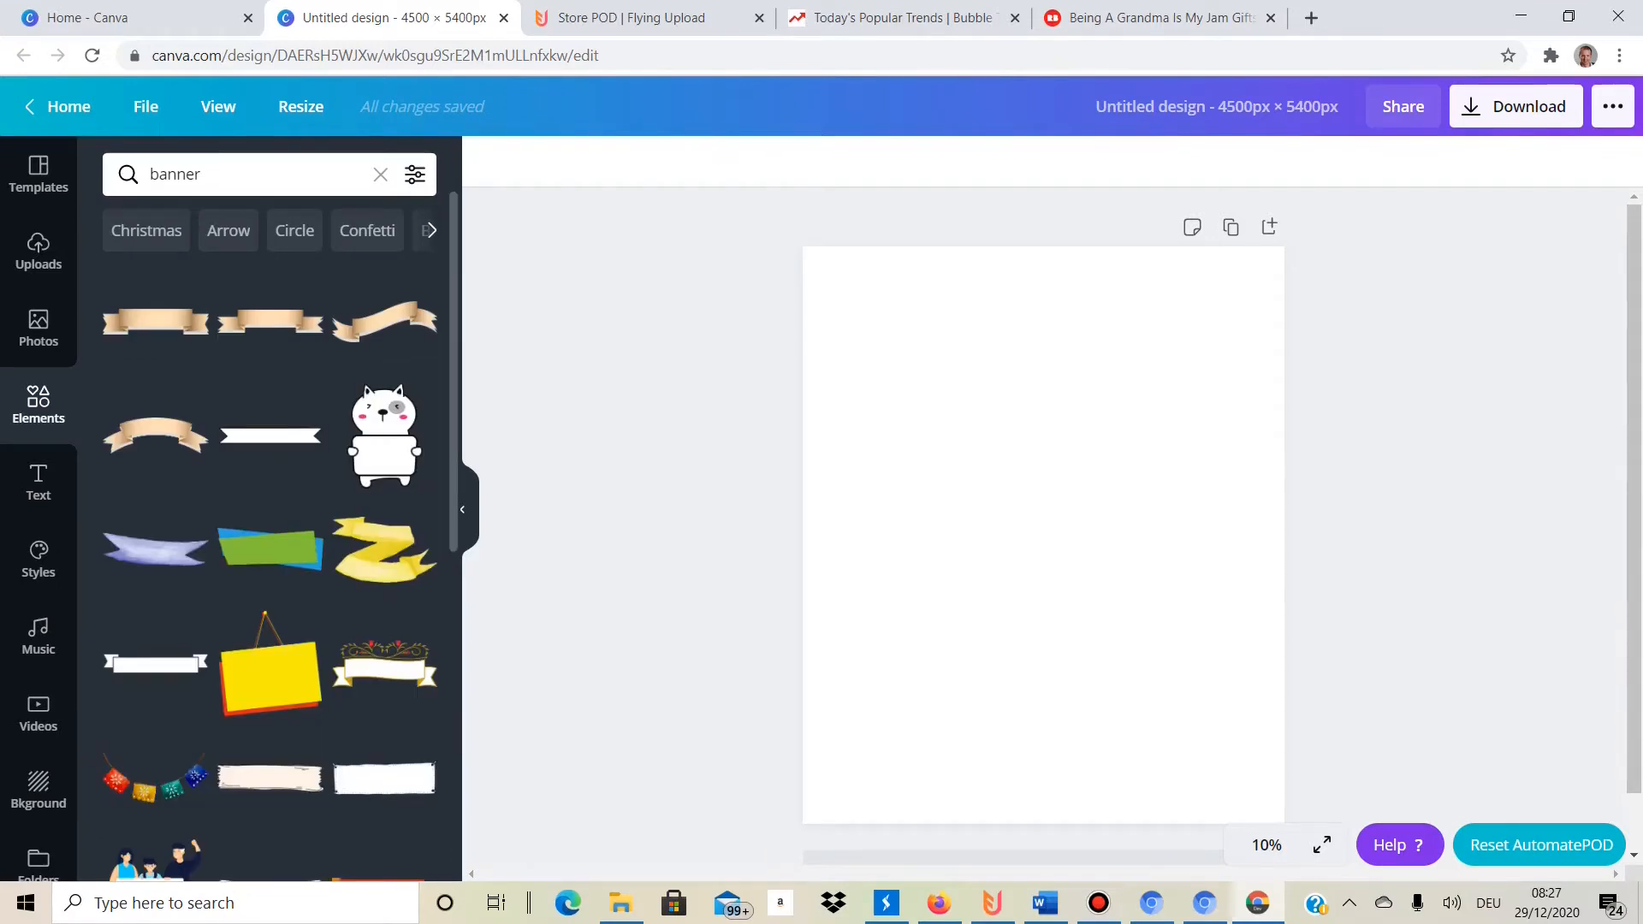
Add the free white arched ribbon banner with folded ends and enlarge it to span nearly the page's full width along its upper edge.
scroll(270, 539, down, 5)
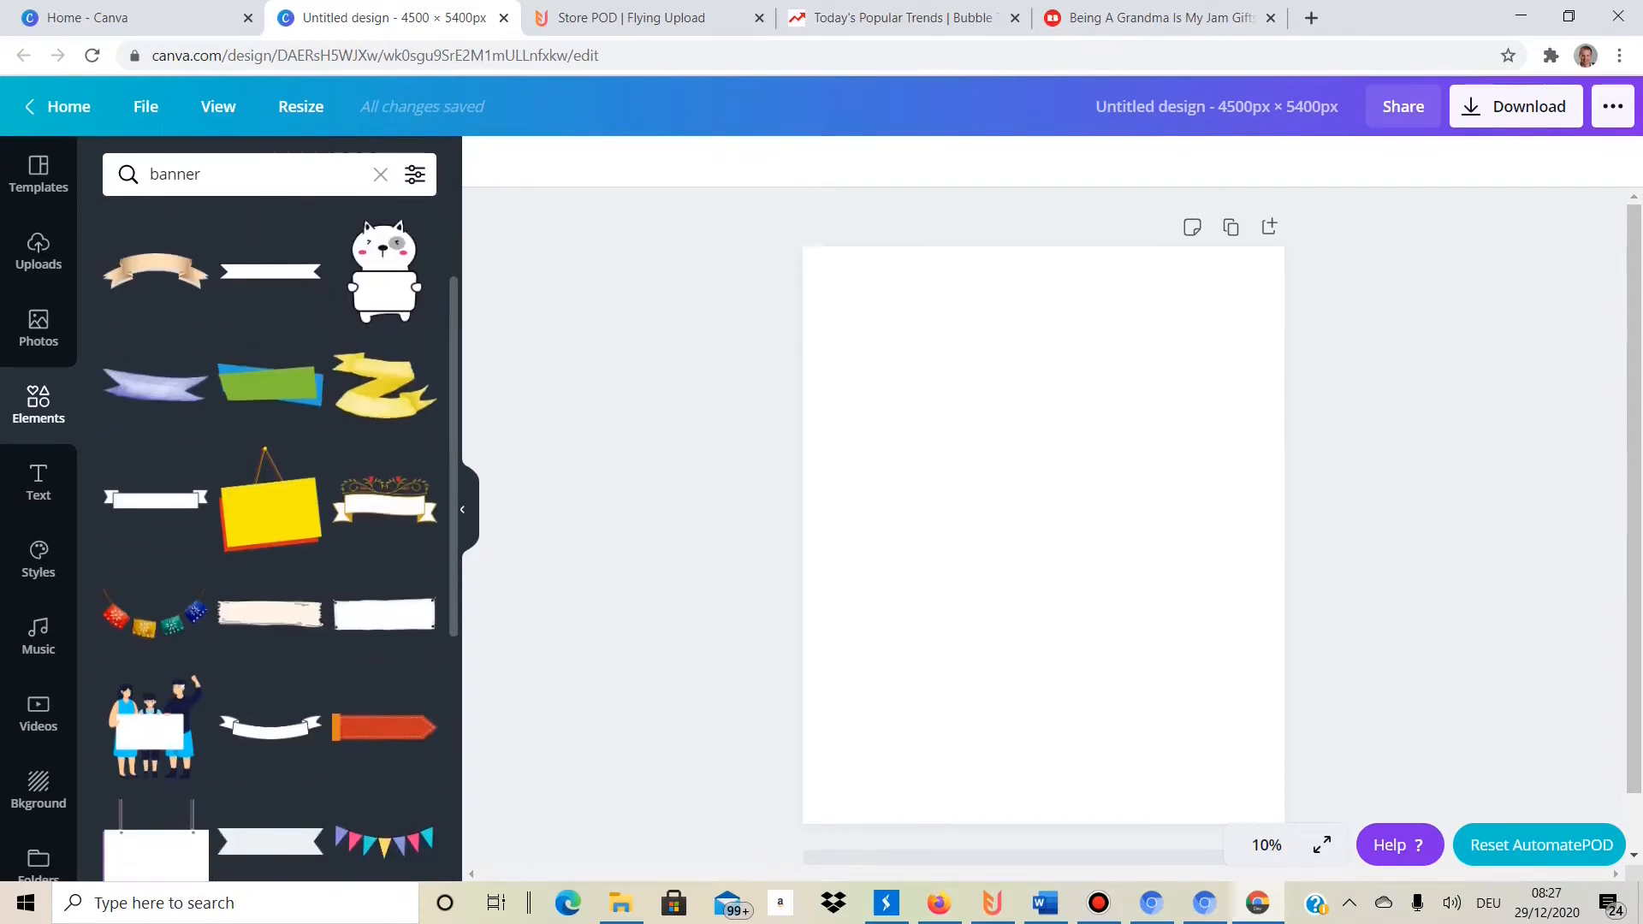
scroll(269, 514, down, 1)
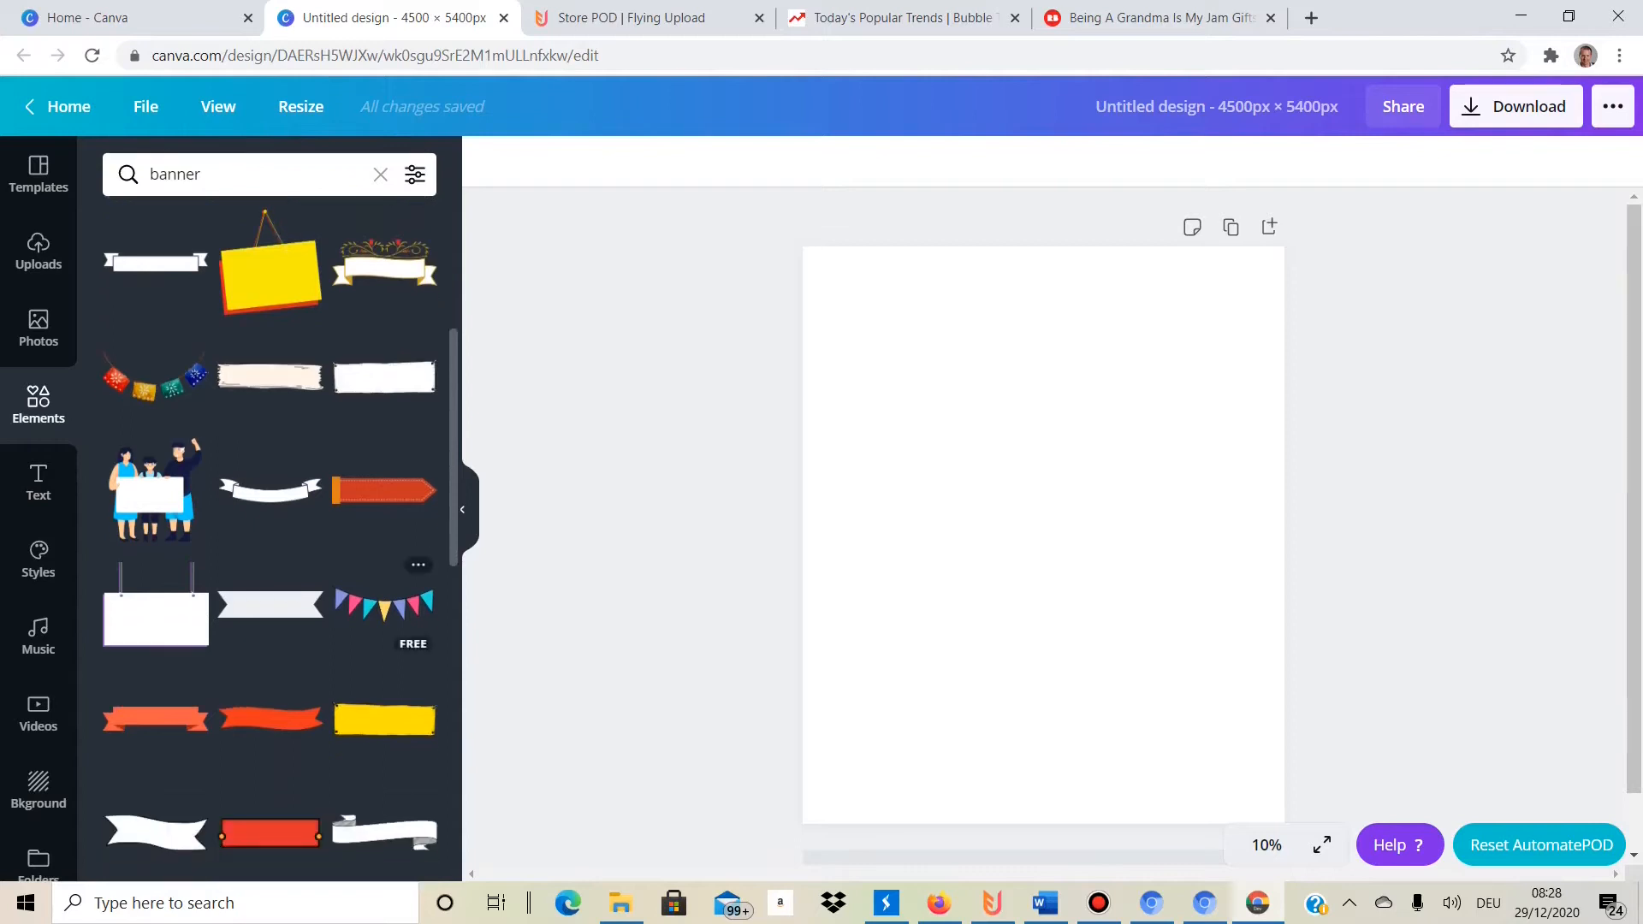
scroll(269, 685, down, 2)
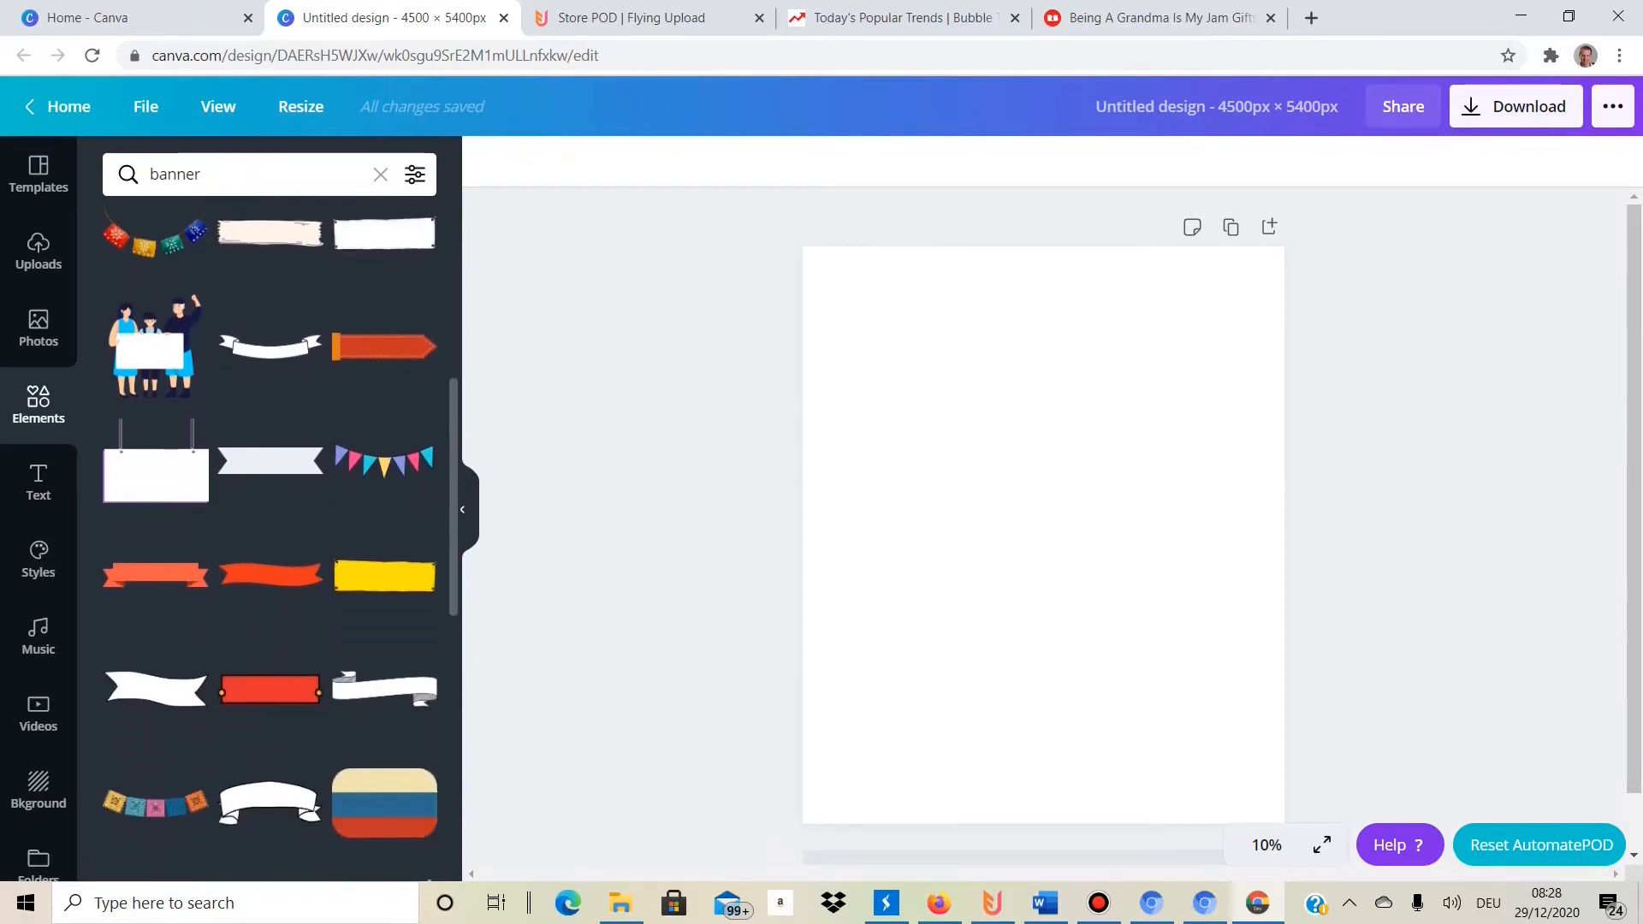
click(270, 800)
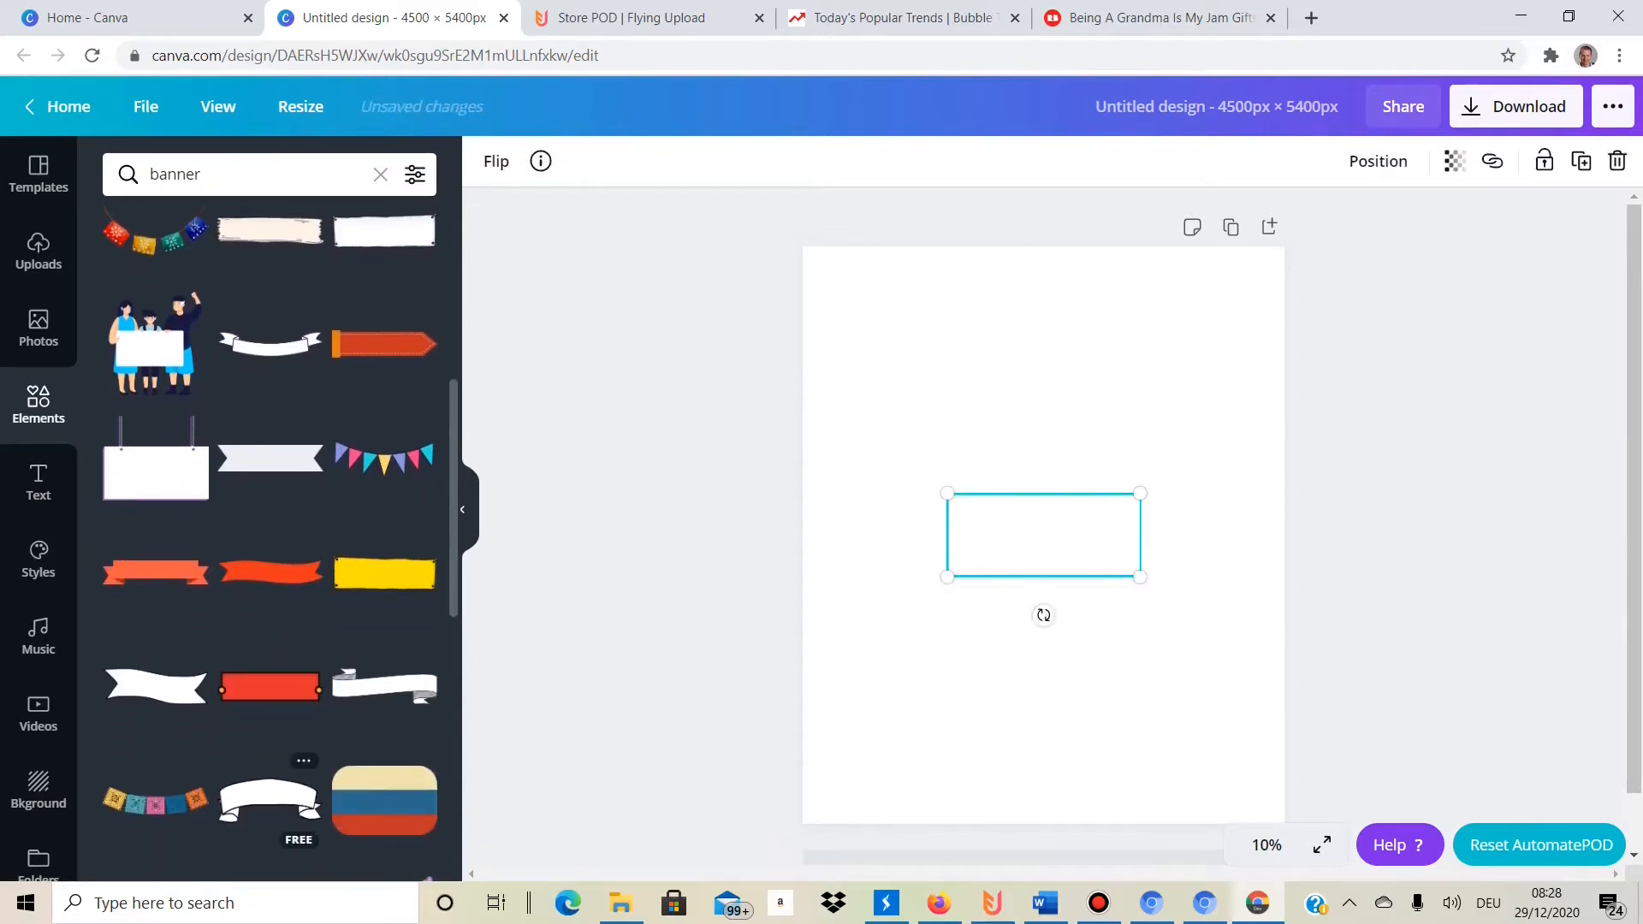
drag(1031, 533, 899, 288)
drag(1010, 329, 1273, 449)
mouse_move(1112, 359)
mouse_down()
mouse_move(1143, 368)
mouse_move(1119, 360)
mouse_up()
click(716, 542)
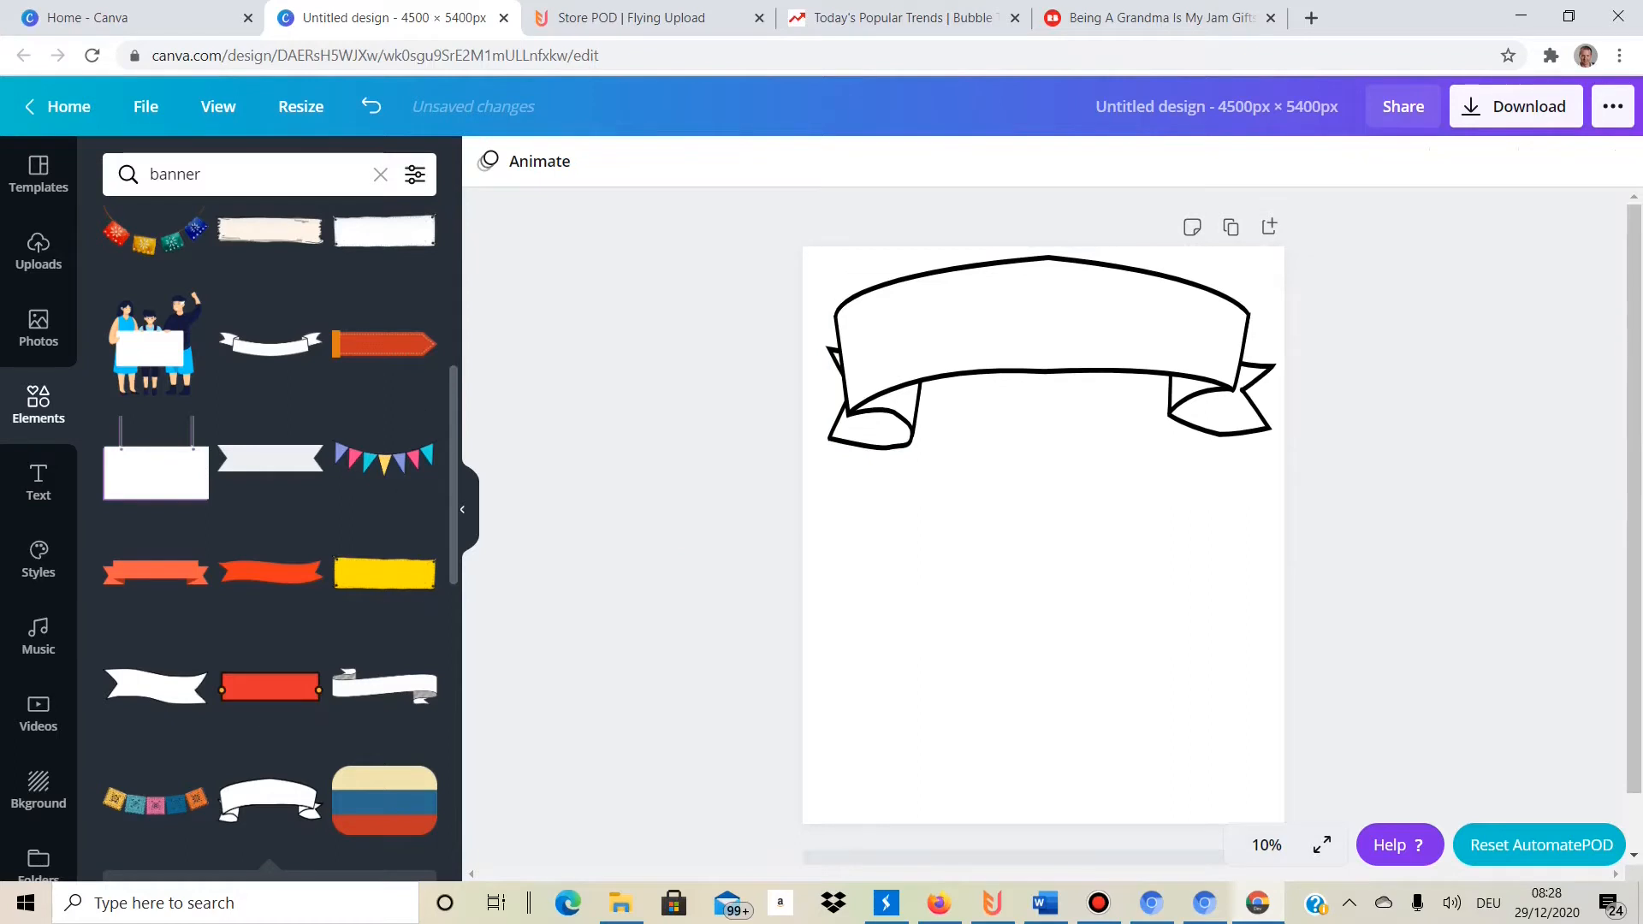
Add the downward-curved ribbon banner with forked ends and stretch it across the page's full width near the lower edge.
scroll(386, 462, down, 2)
scroll(269, 513, down, 3)
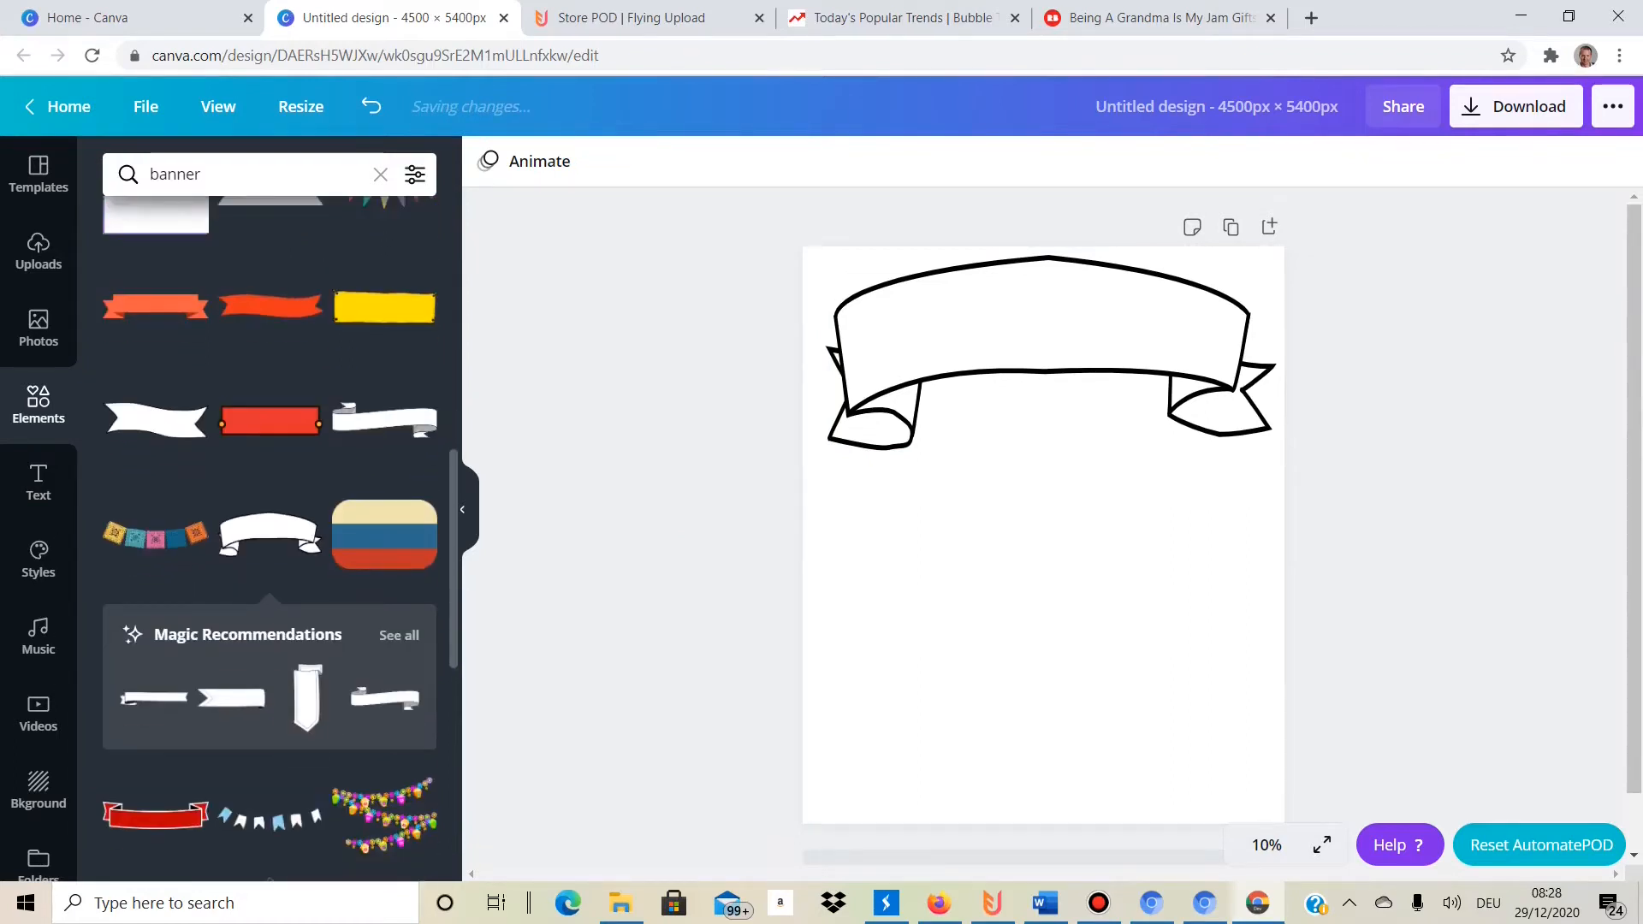
scroll(385, 771, down, 6)
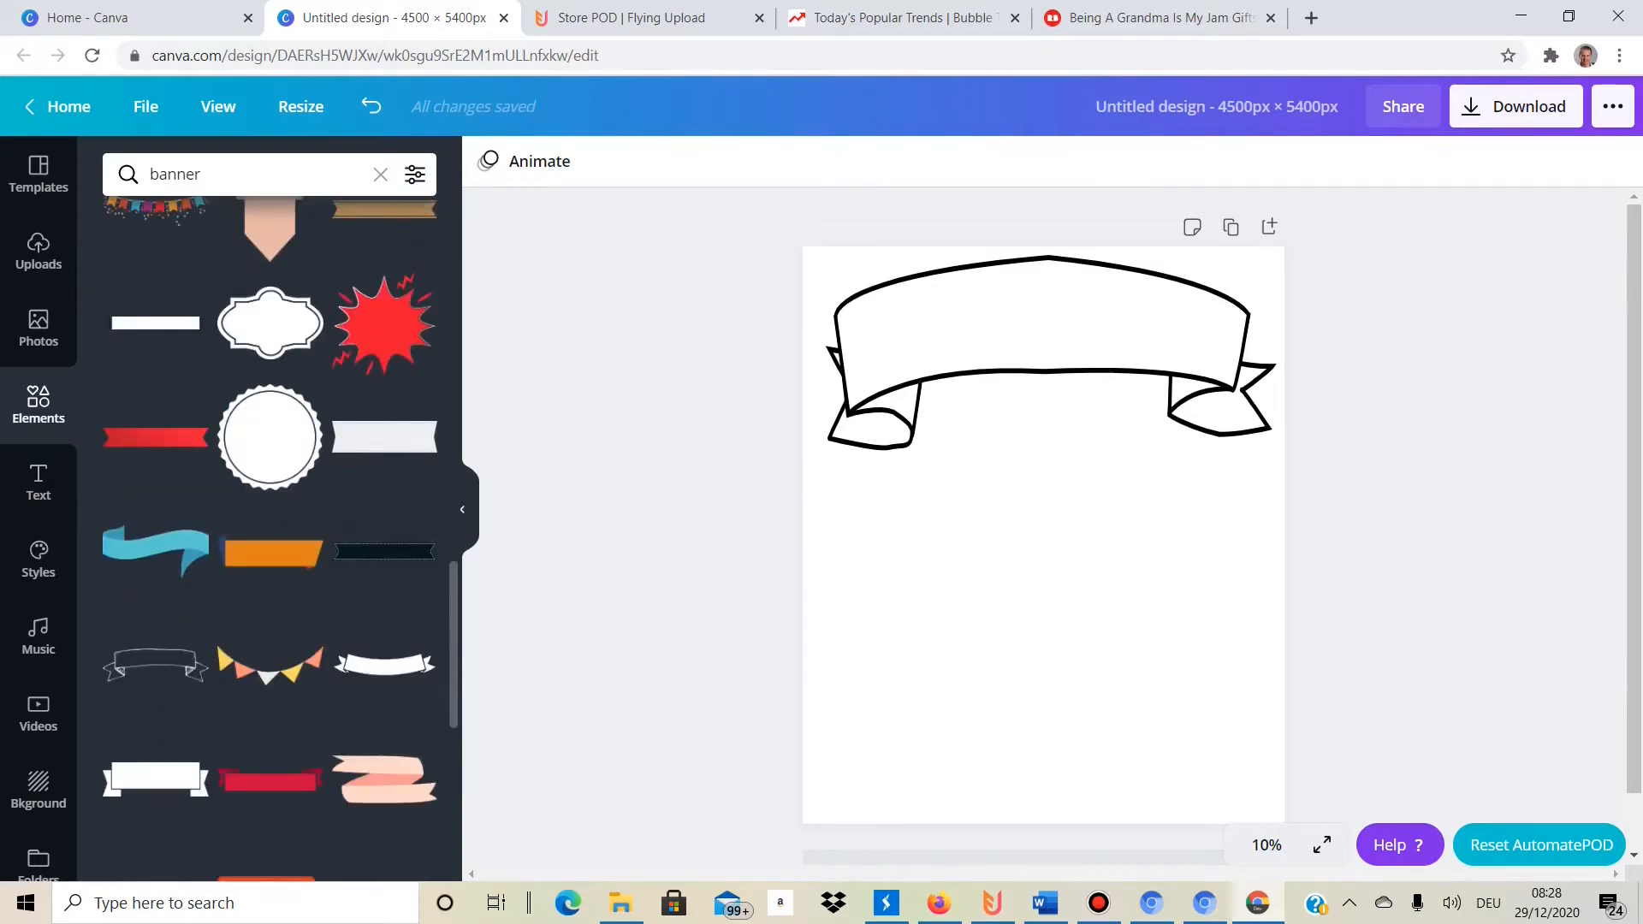
click(384, 663)
drag(1061, 596, 1043, 845)
drag(1124, 763, 1278, 730)
drag(929, 728, 804, 700)
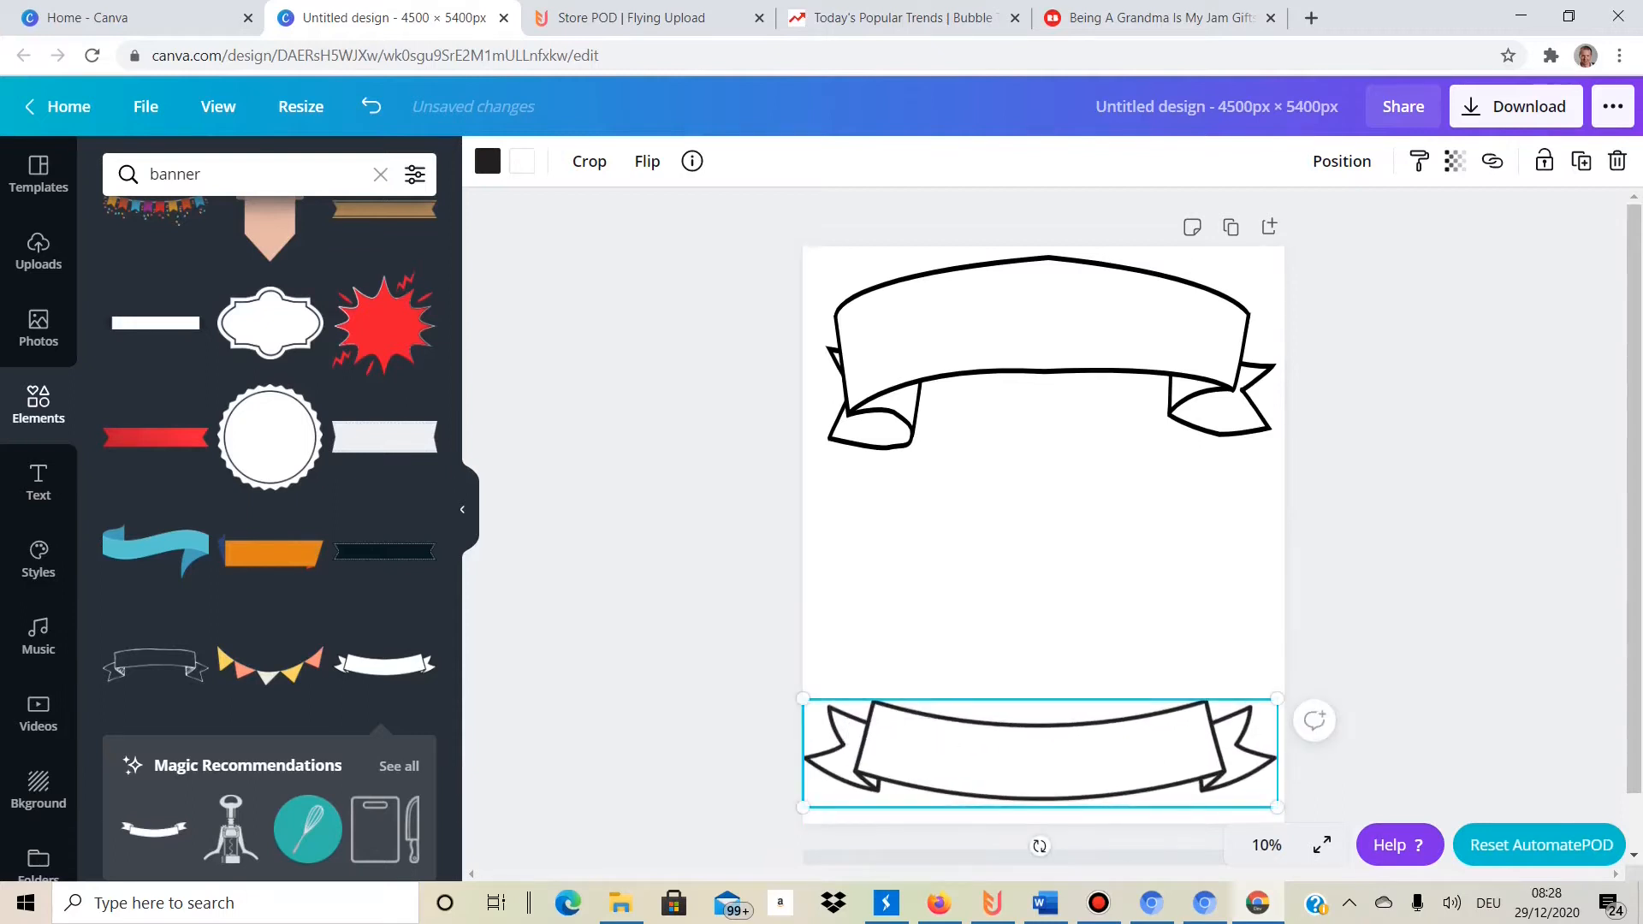
drag(1278, 699, 1284, 695)
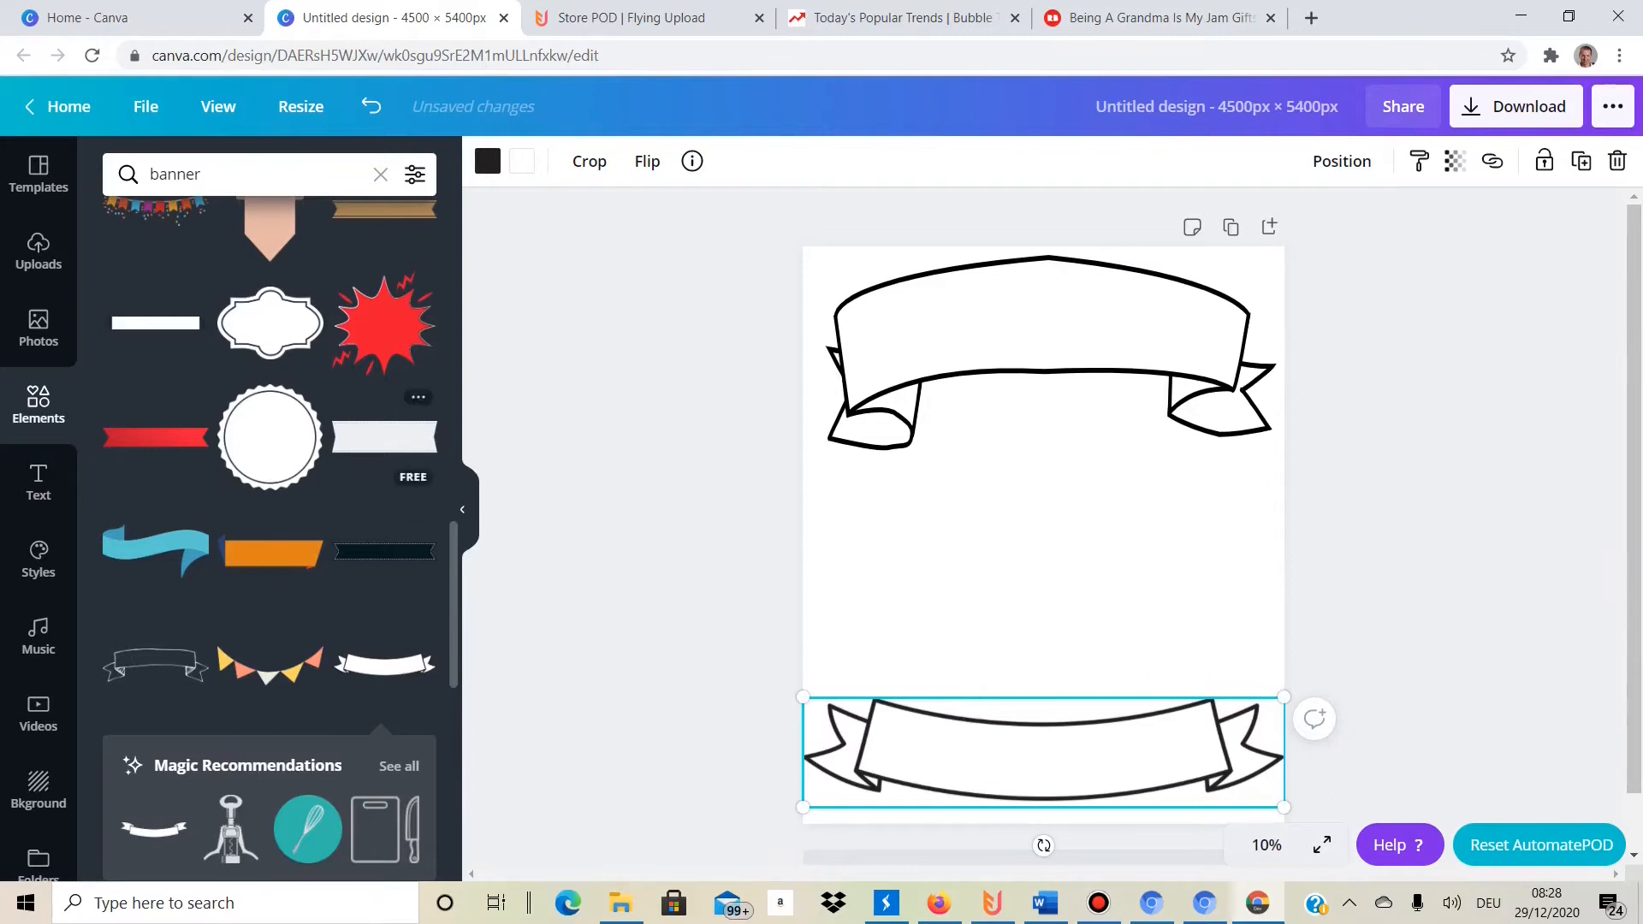
Try out the free white arched banner between the two ribbons at a larger size and delete it.
scroll(270, 530, down, 3)
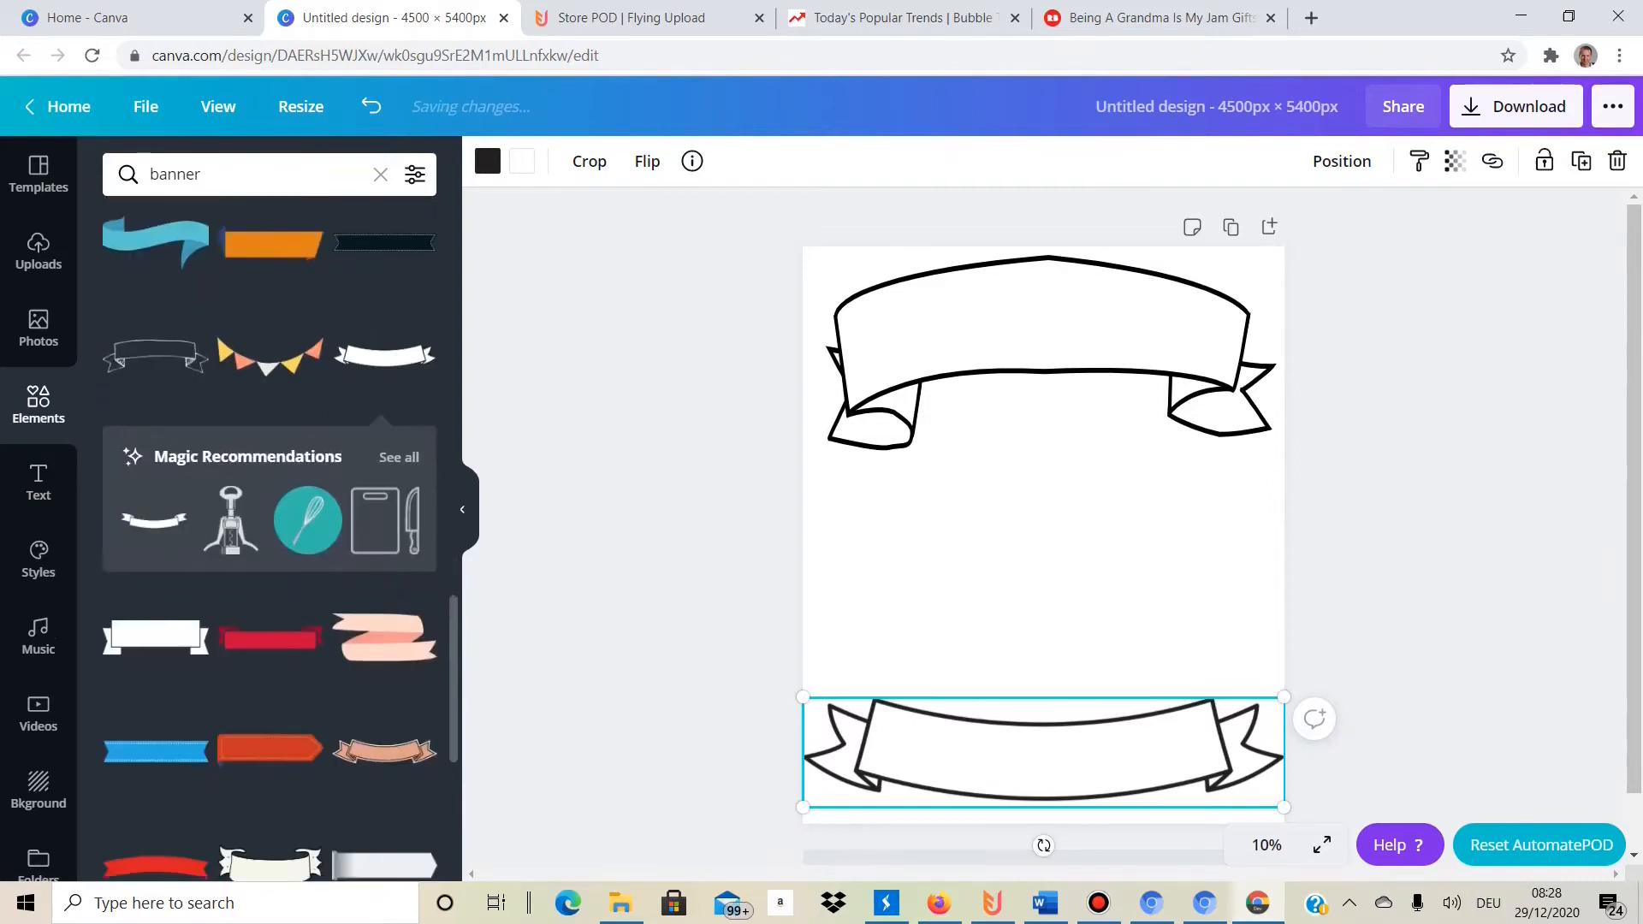
scroll(270, 514, down, 2)
scroll(270, 531, down, 3)
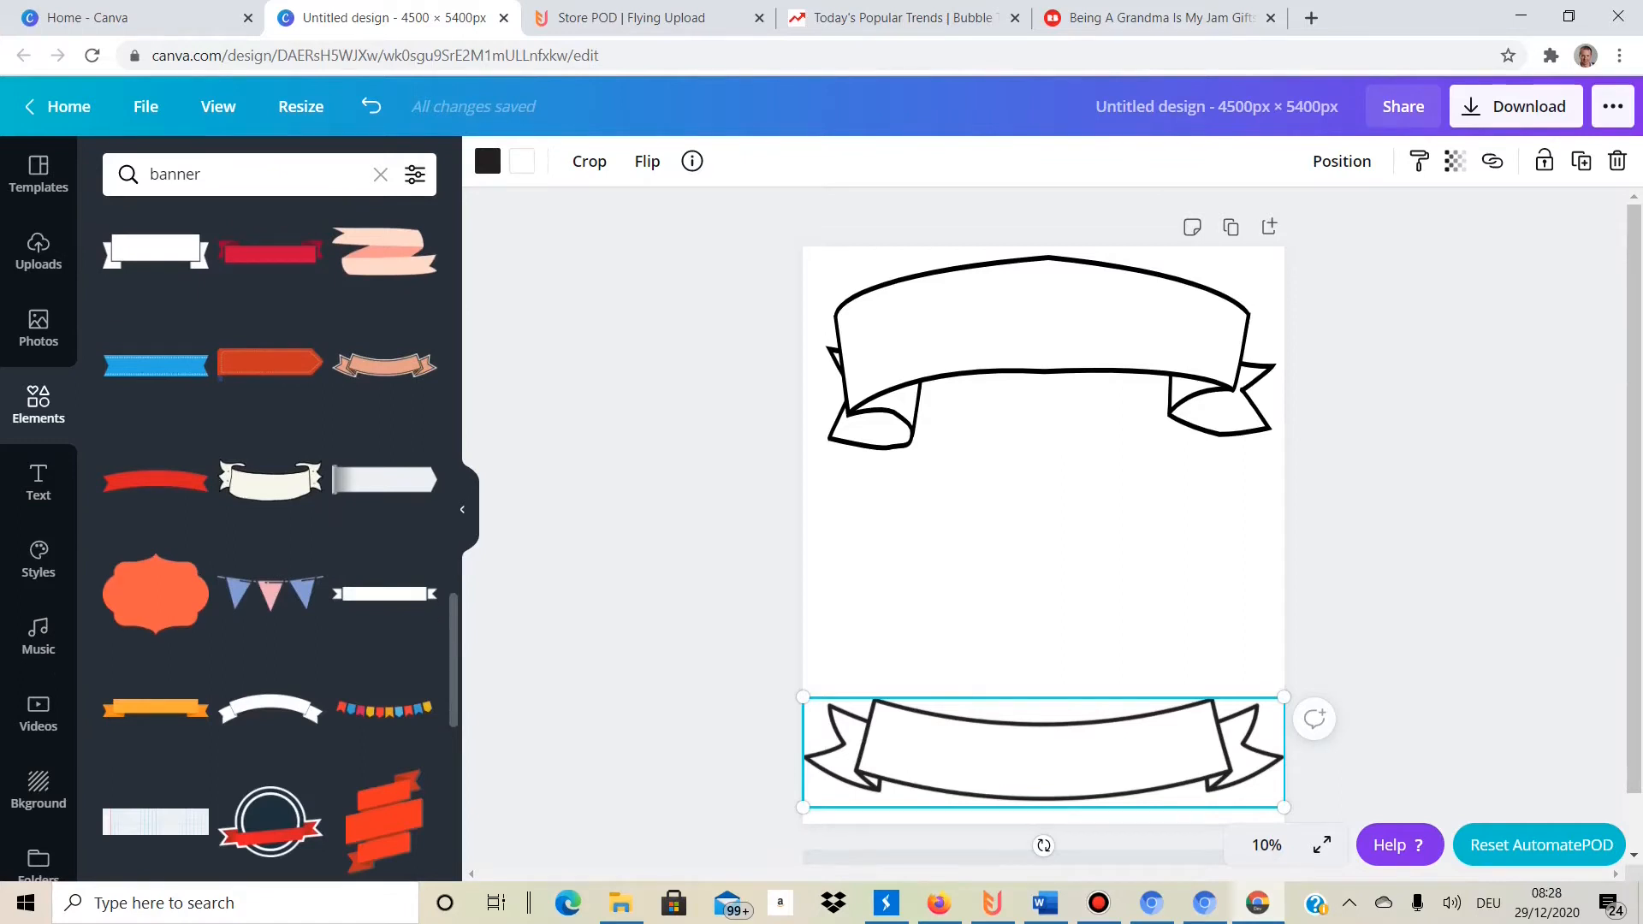
click(272, 707)
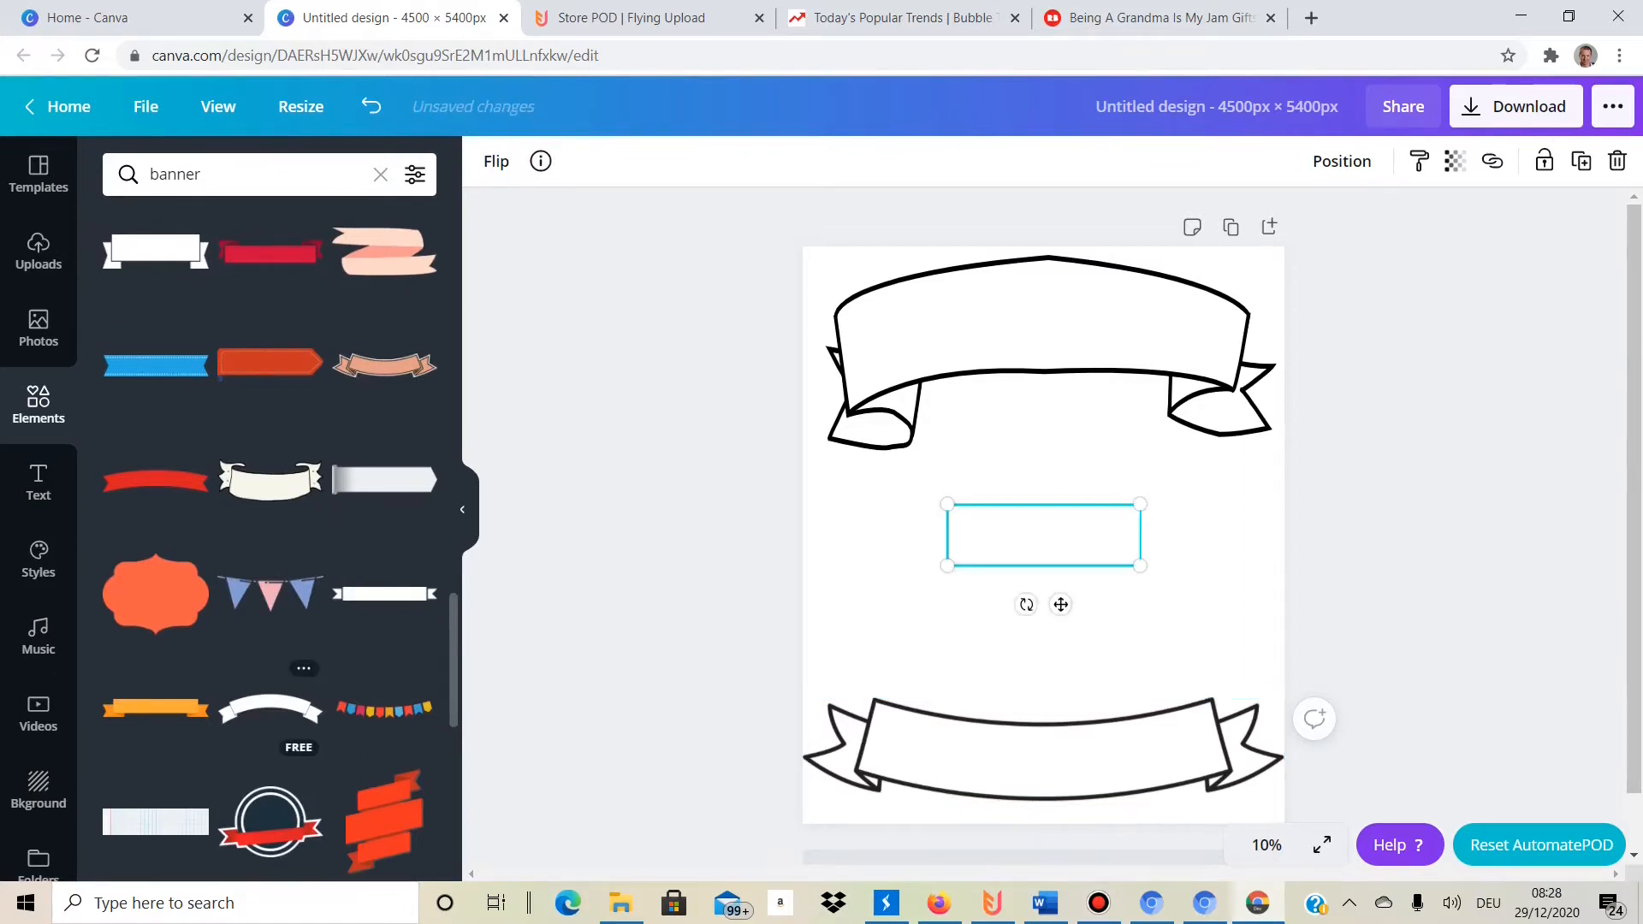
drag(1140, 566, 1276, 613)
key(Delete)
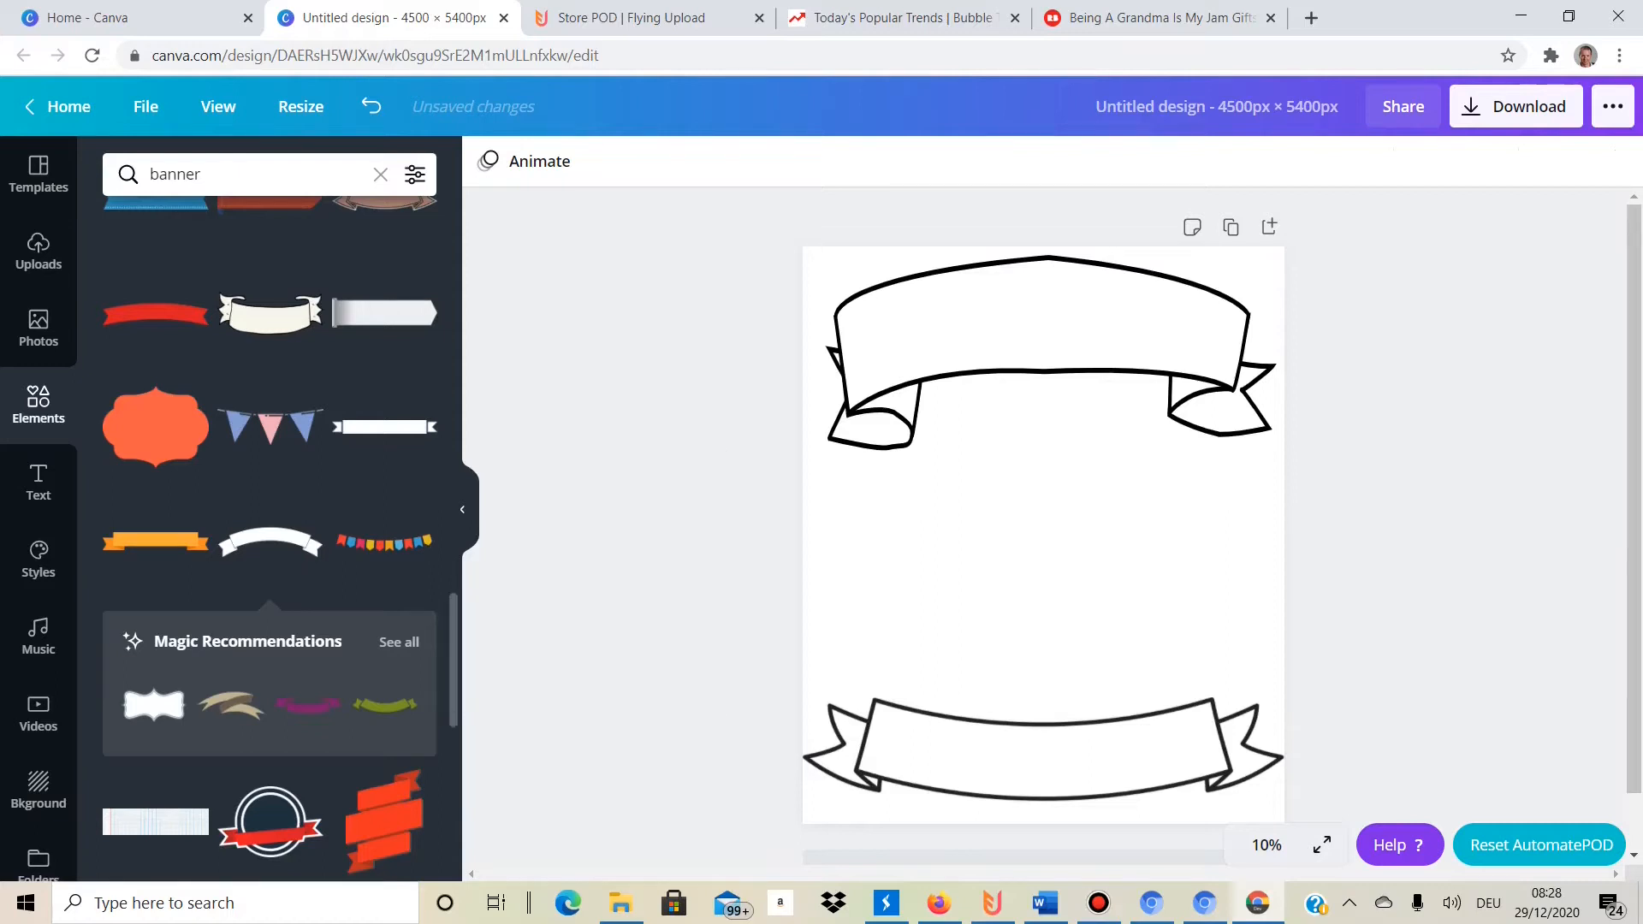
Add the Pro ribbon banner with curled, shaded ends below the page's centre and delete the forked ribbon at the lower edge.
scroll(270, 514, down, 10)
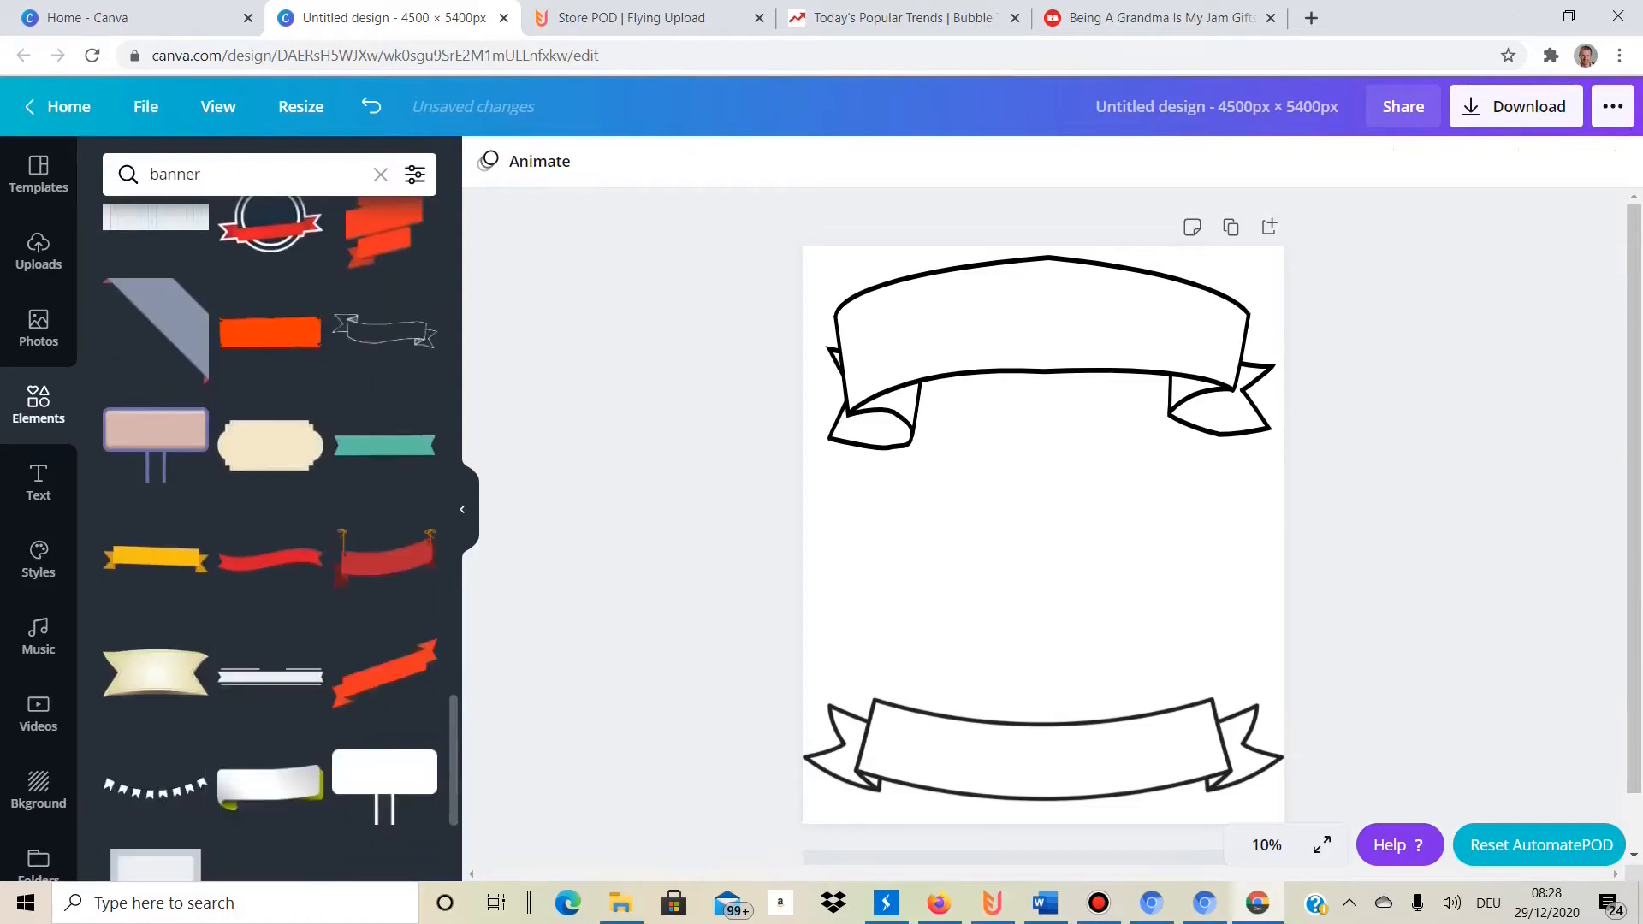
scroll(269, 514, down, 3)
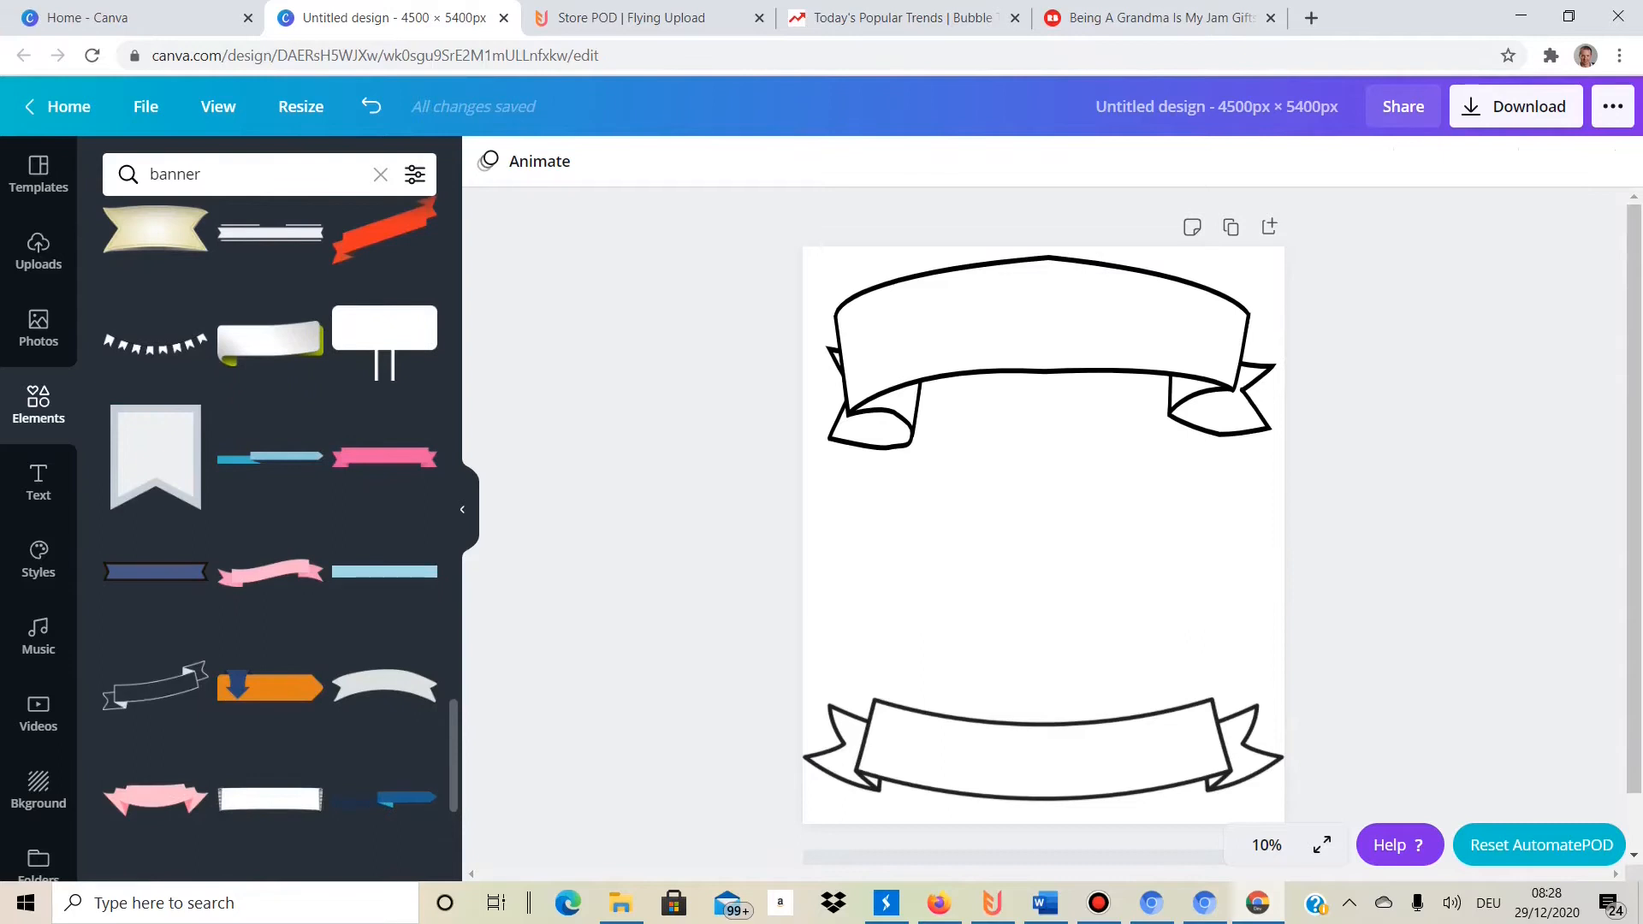
scroll(393, 651, down, 2)
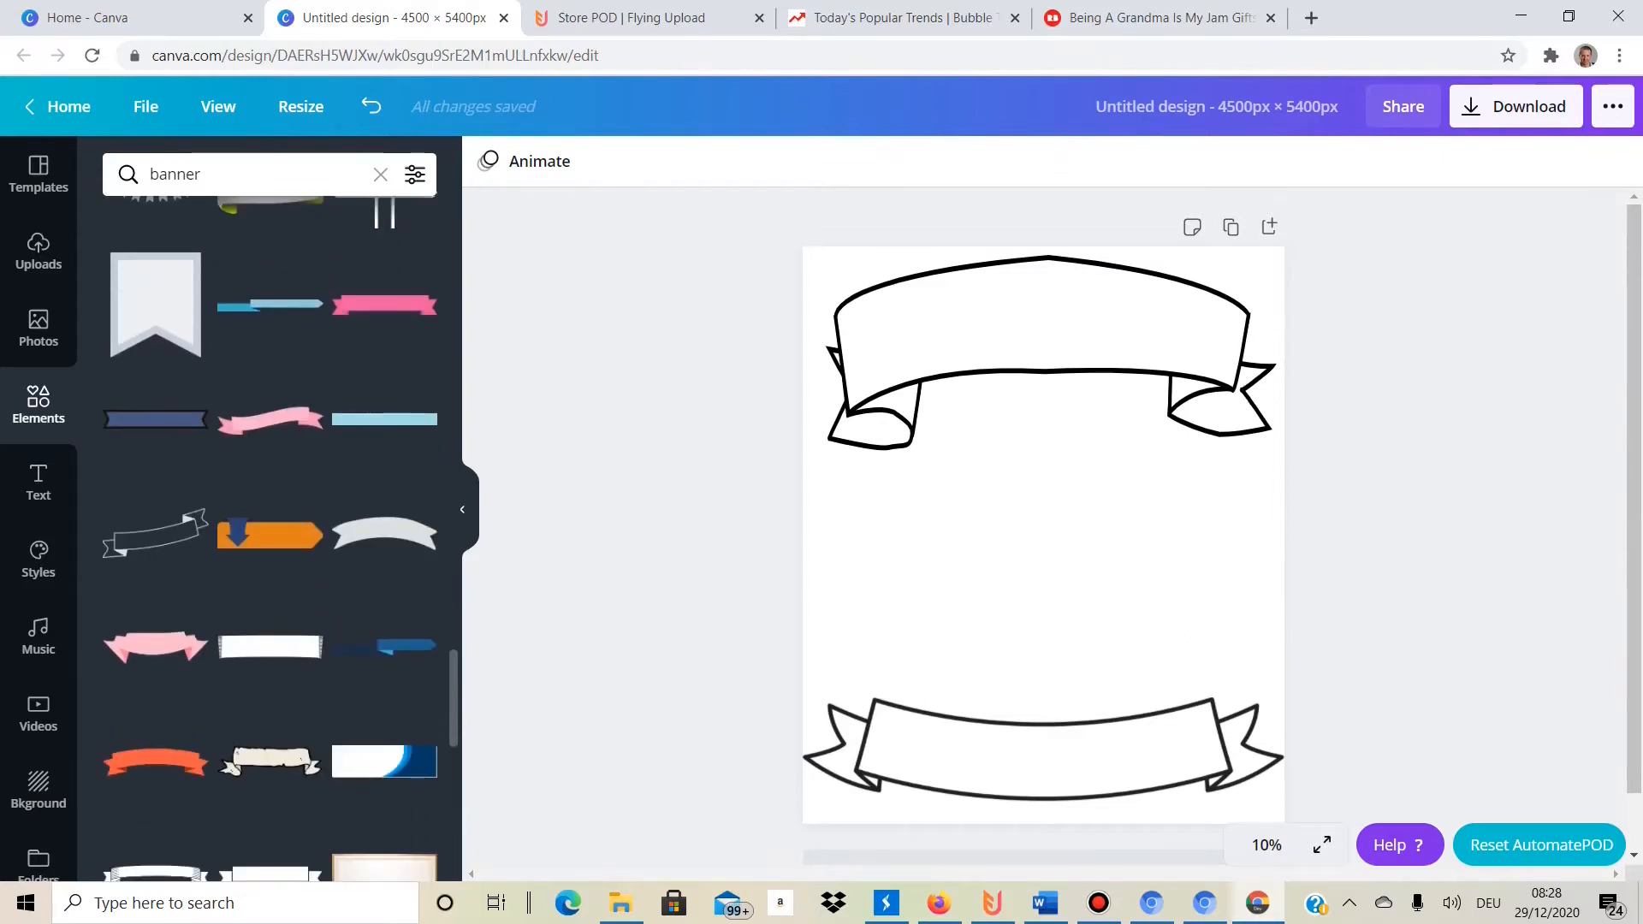
scroll(269, 514, down, 5)
scroll(281, 537, down, 8)
scroll(270, 537, down, 4)
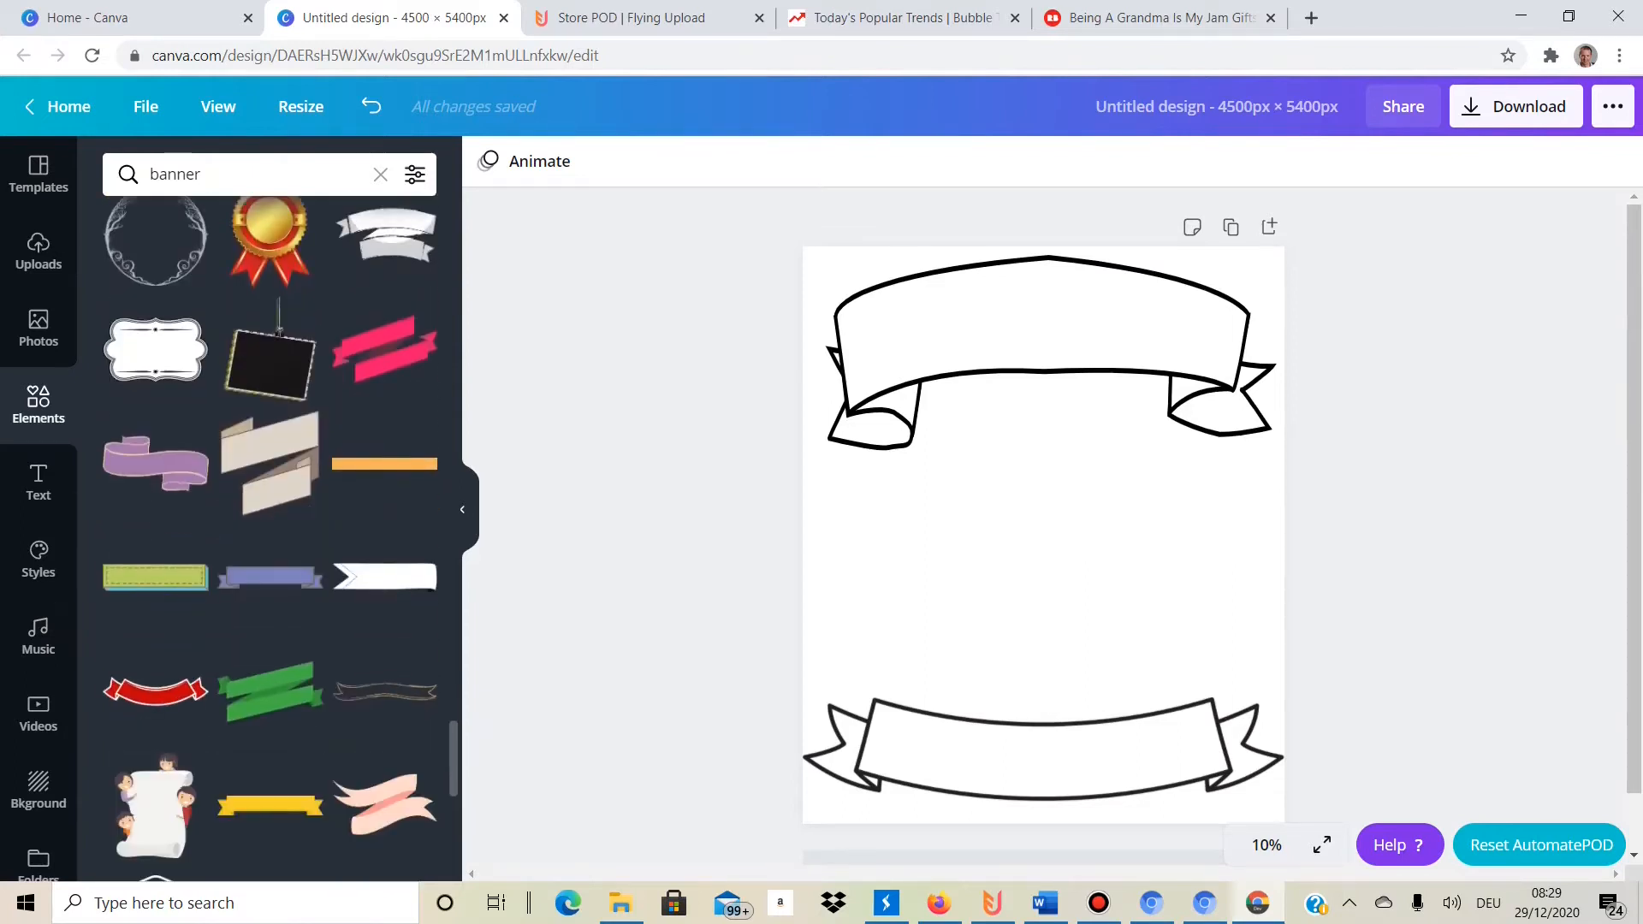
scroll(385, 676, down, 5)
scroll(270, 539, down, 6)
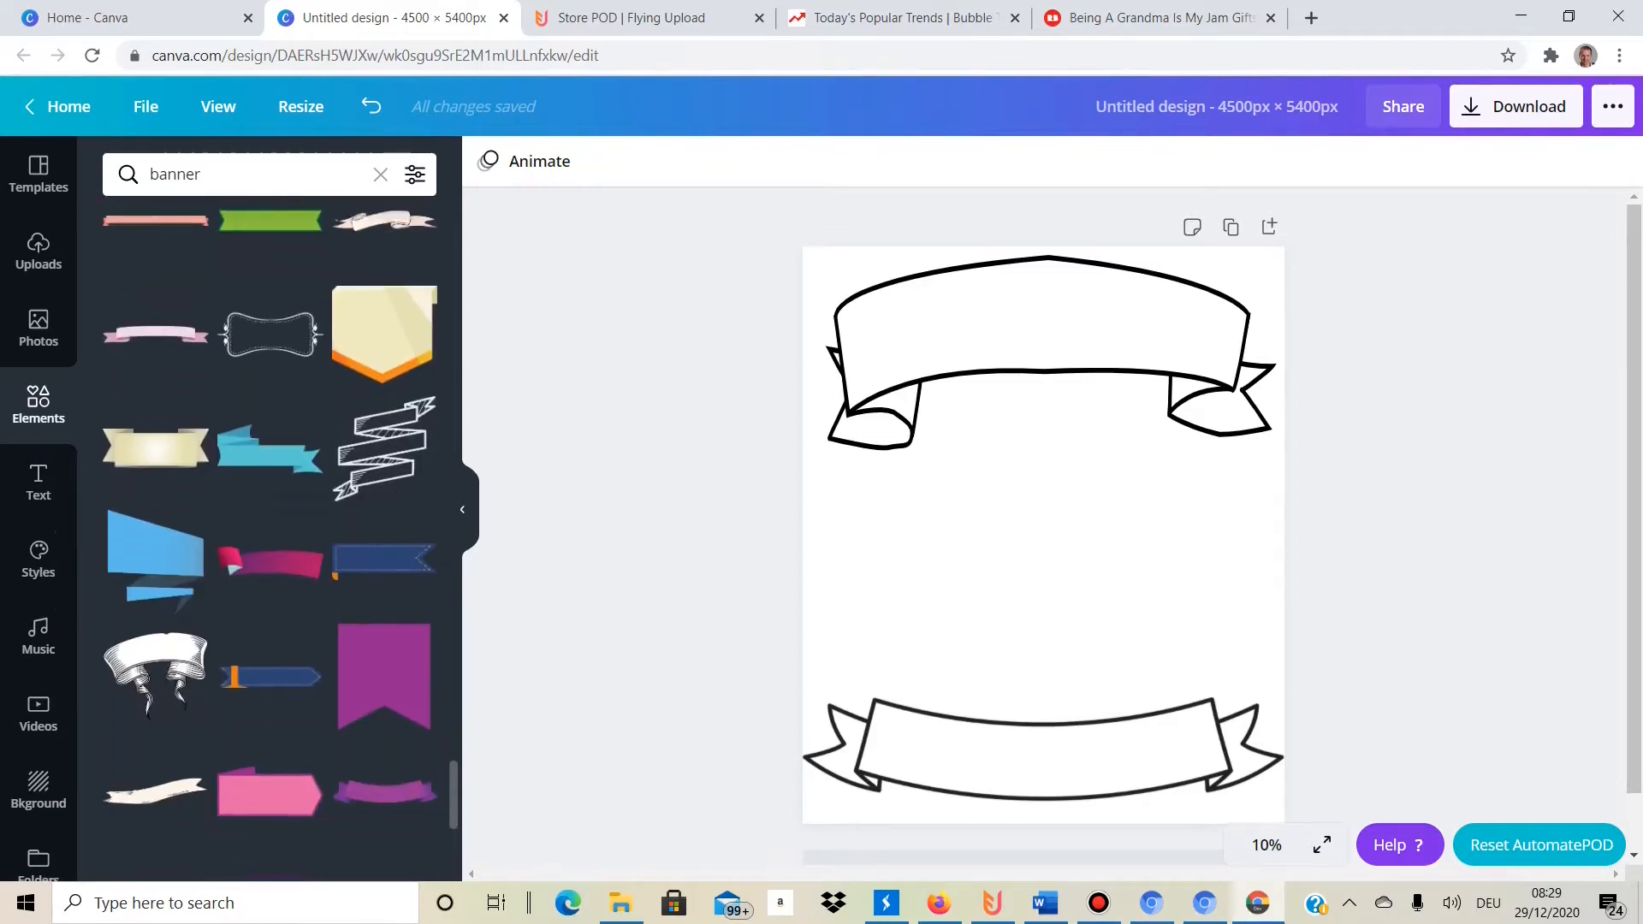
scroll(270, 539, down, 5)
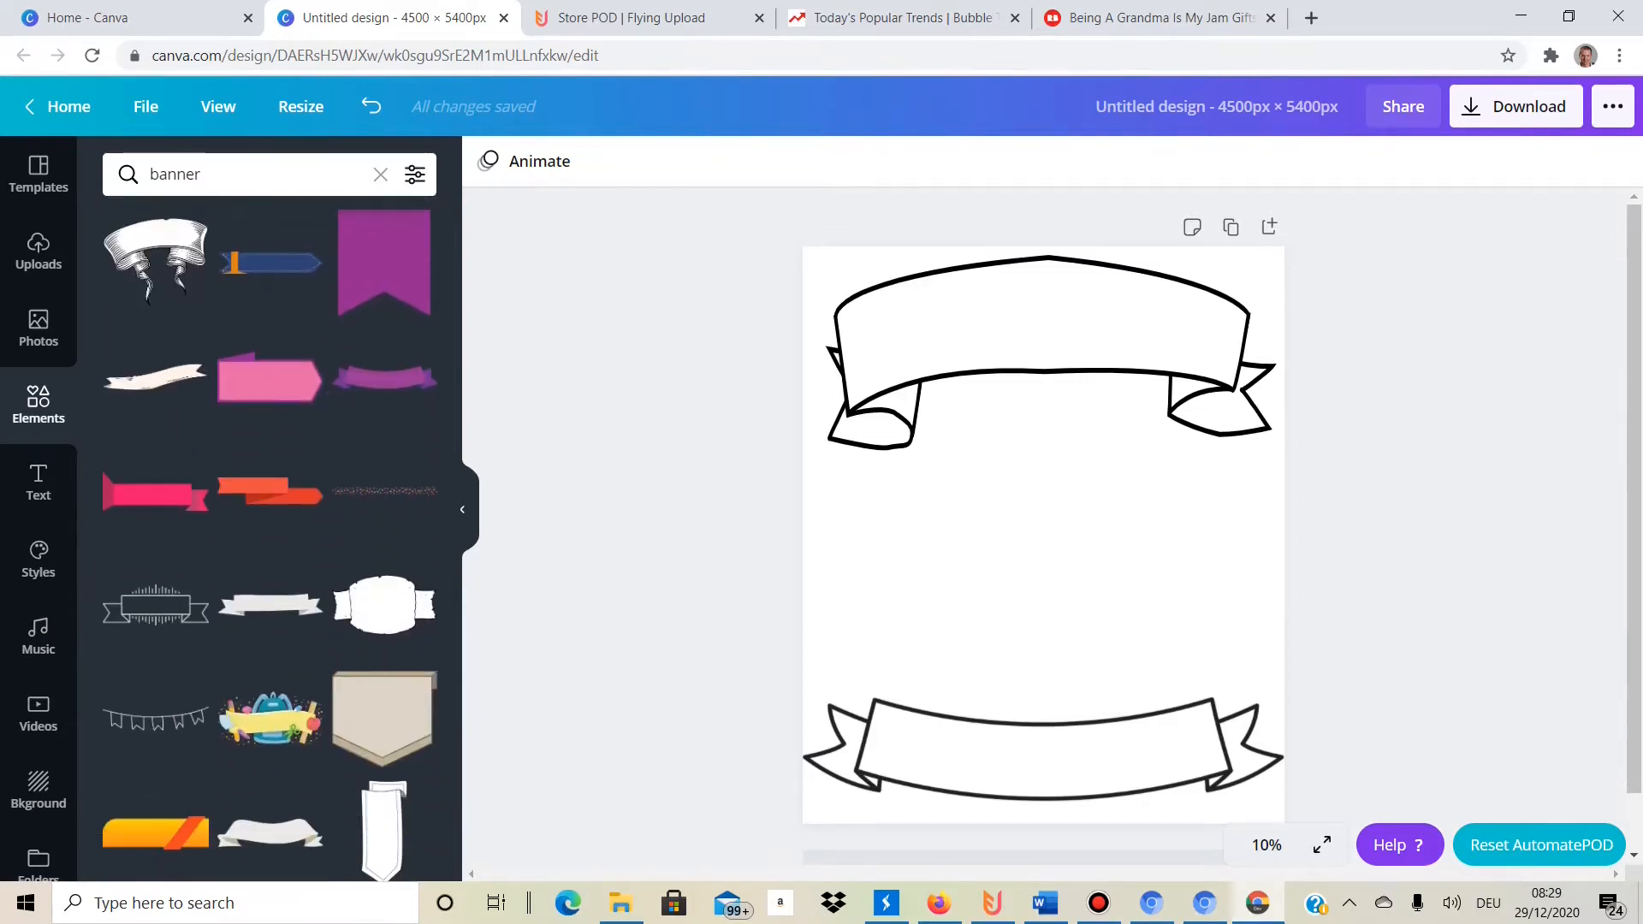
scroll(396, 578, down, 5)
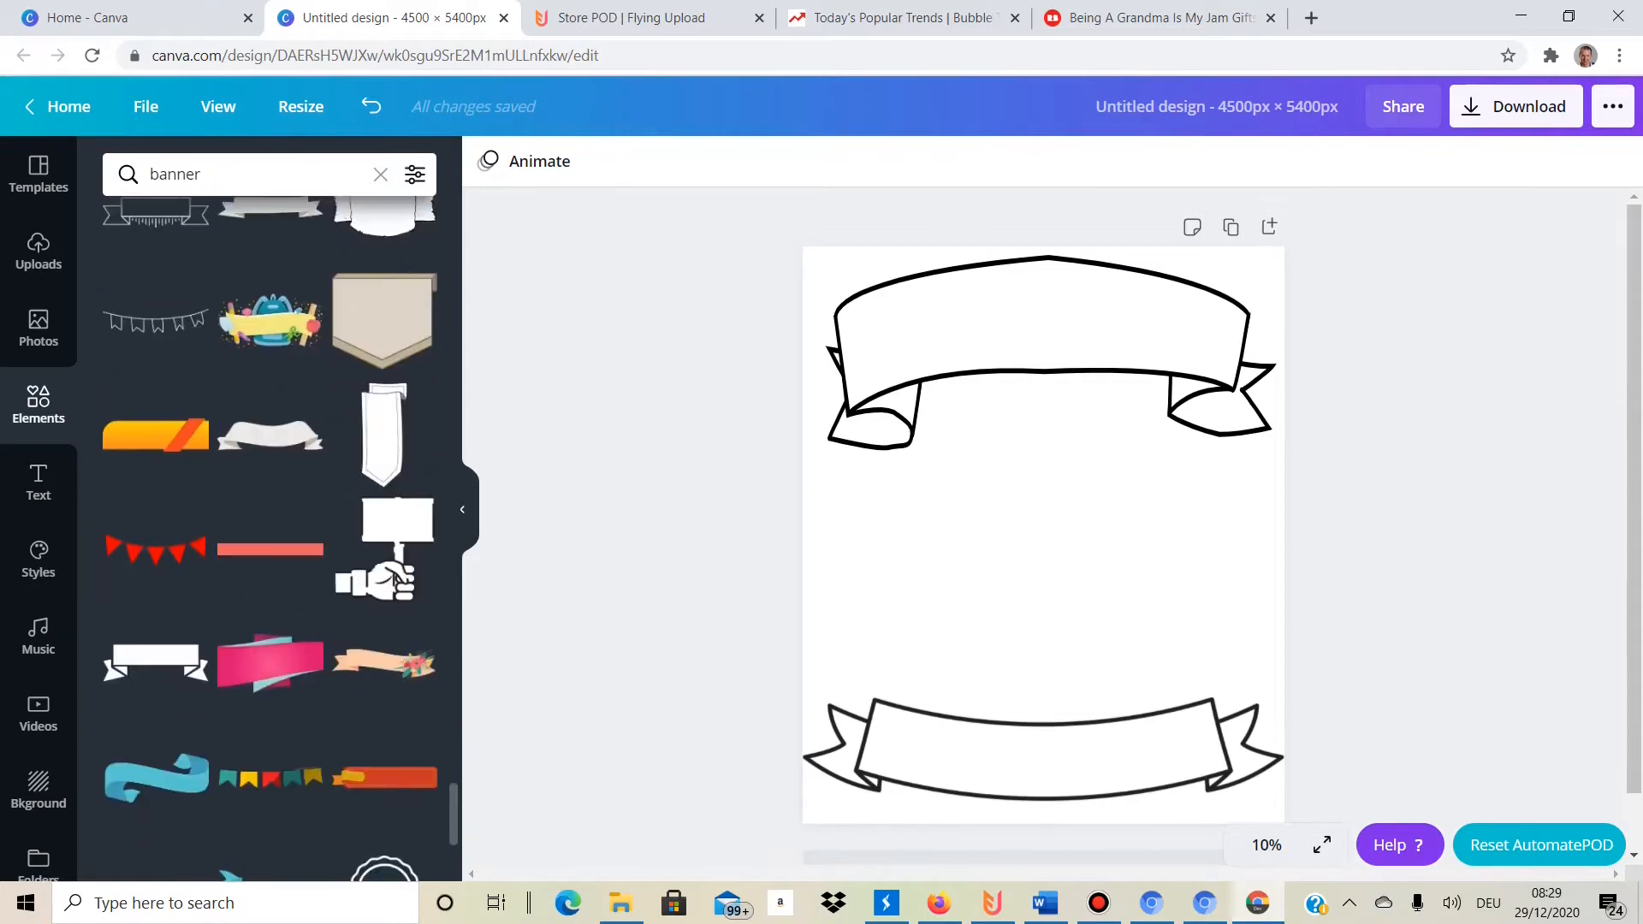
scroll(396, 578, down, 1)
scroll(394, 549, down, 10)
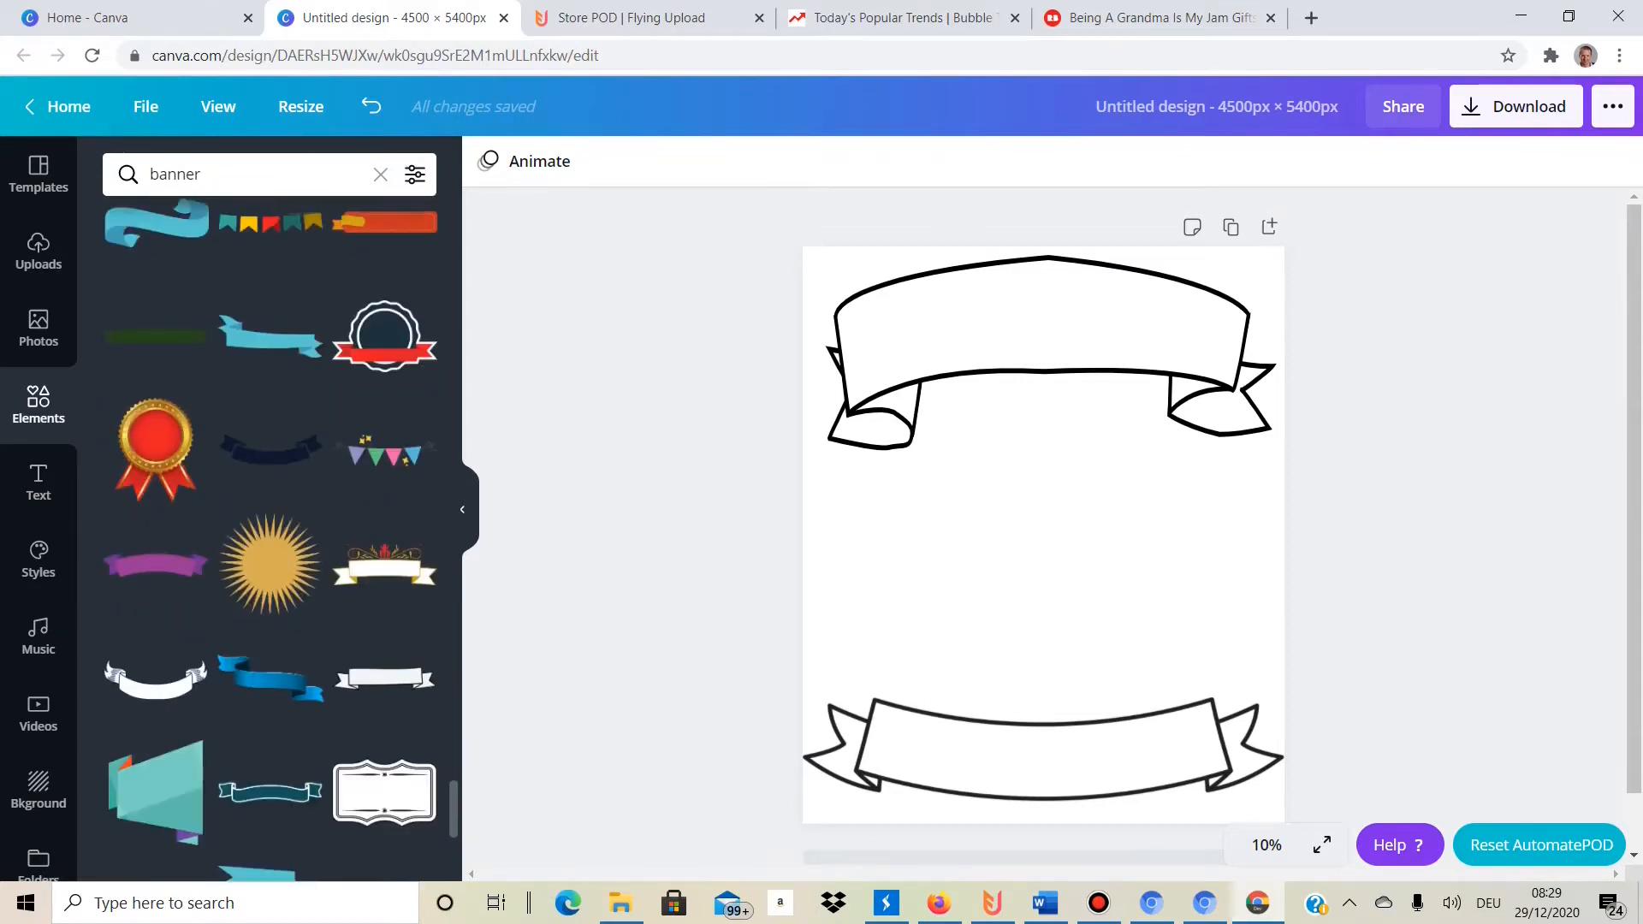
click(155, 353)
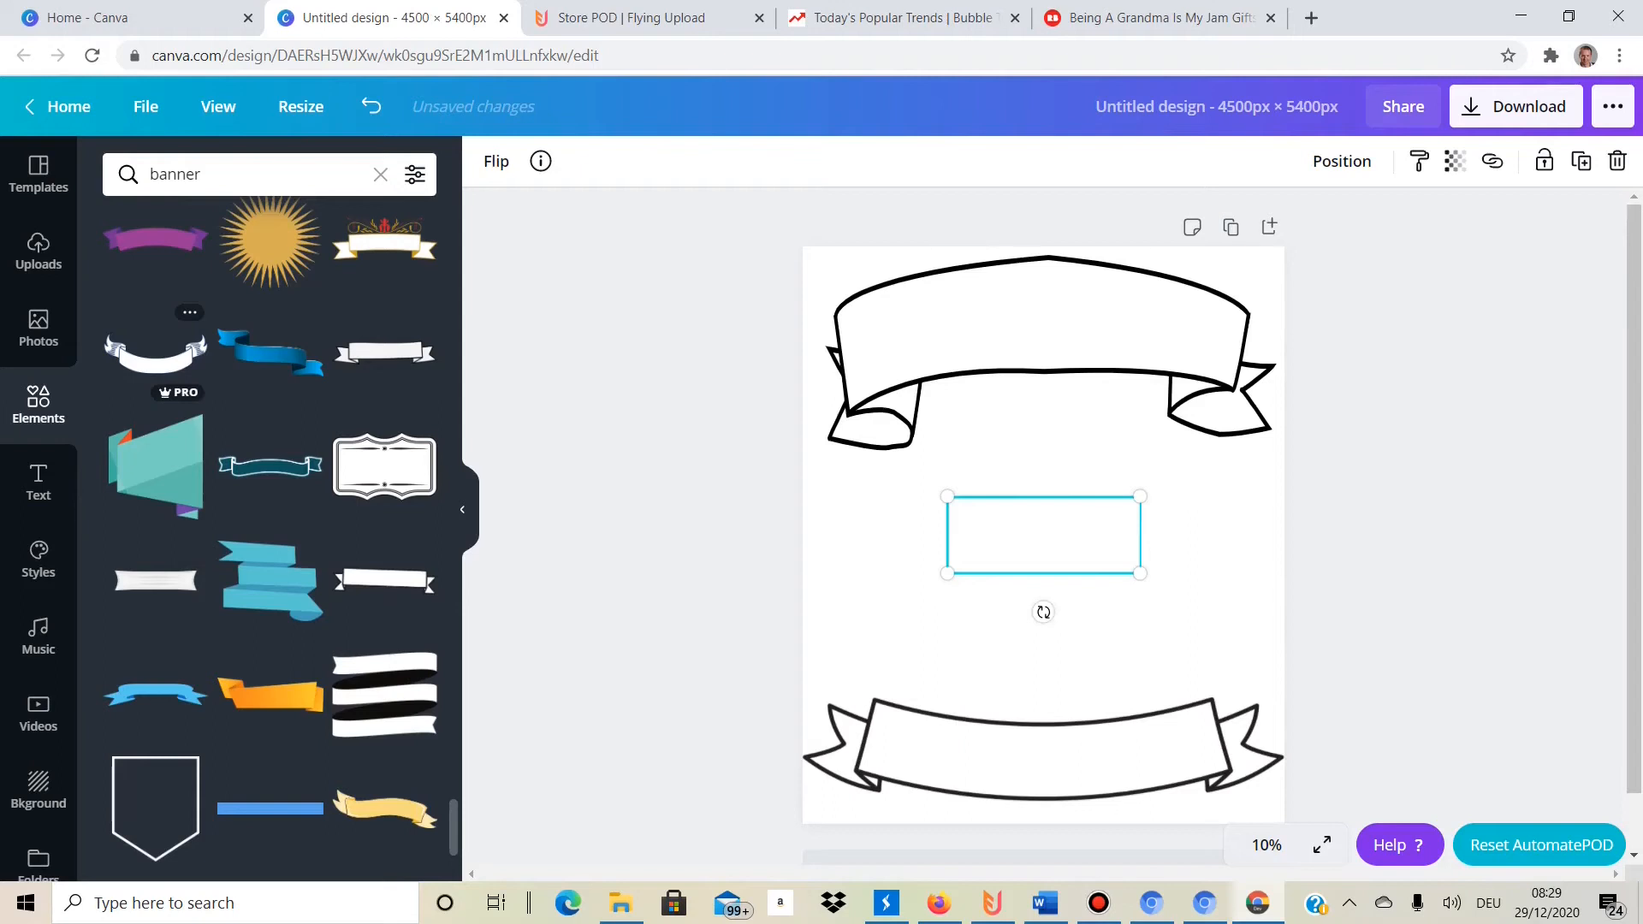
drag(1043, 535, 1013, 612)
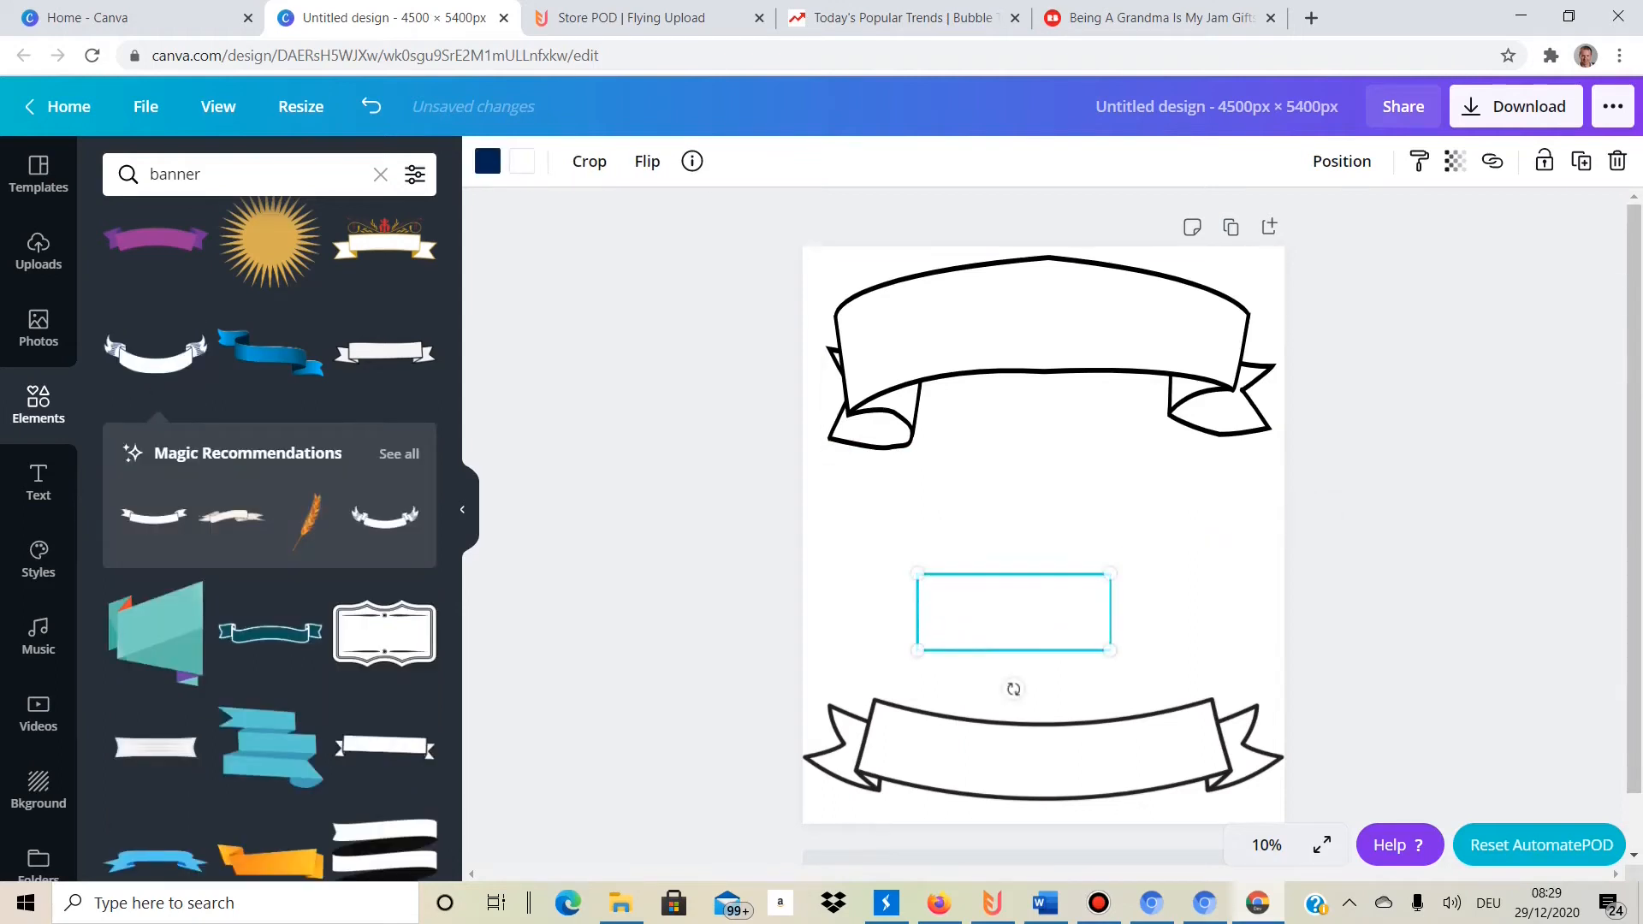
click(1036, 754)
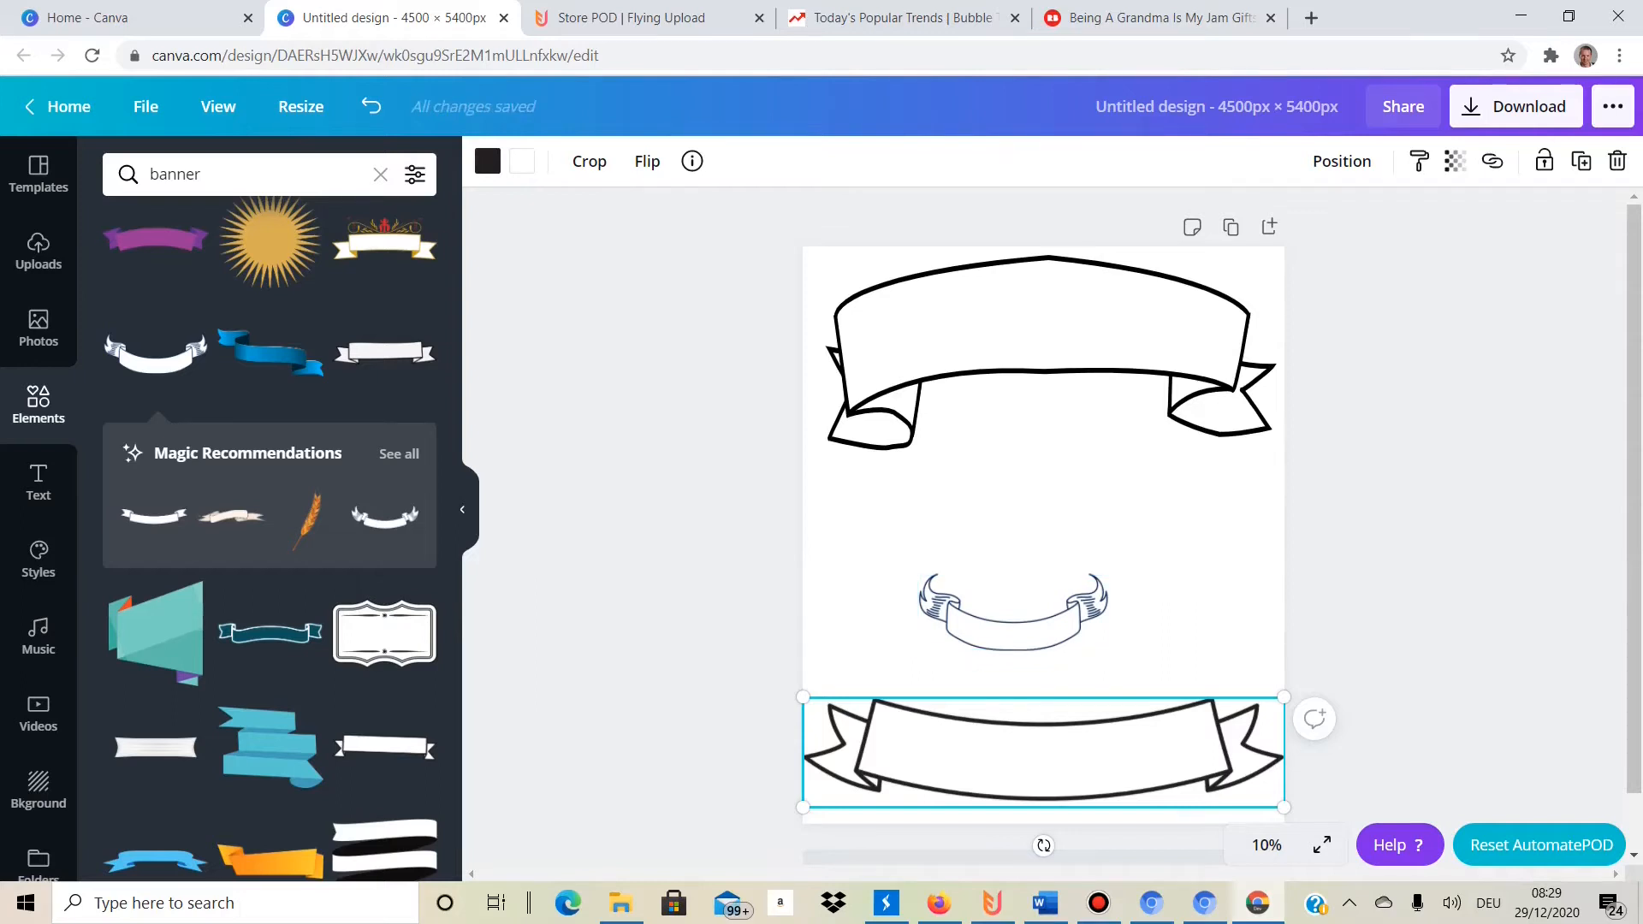
key(Delete)
Enlarge the curled-end banner to the full page width along the lower edge and recolour its navy outline black.
click(1014, 621)
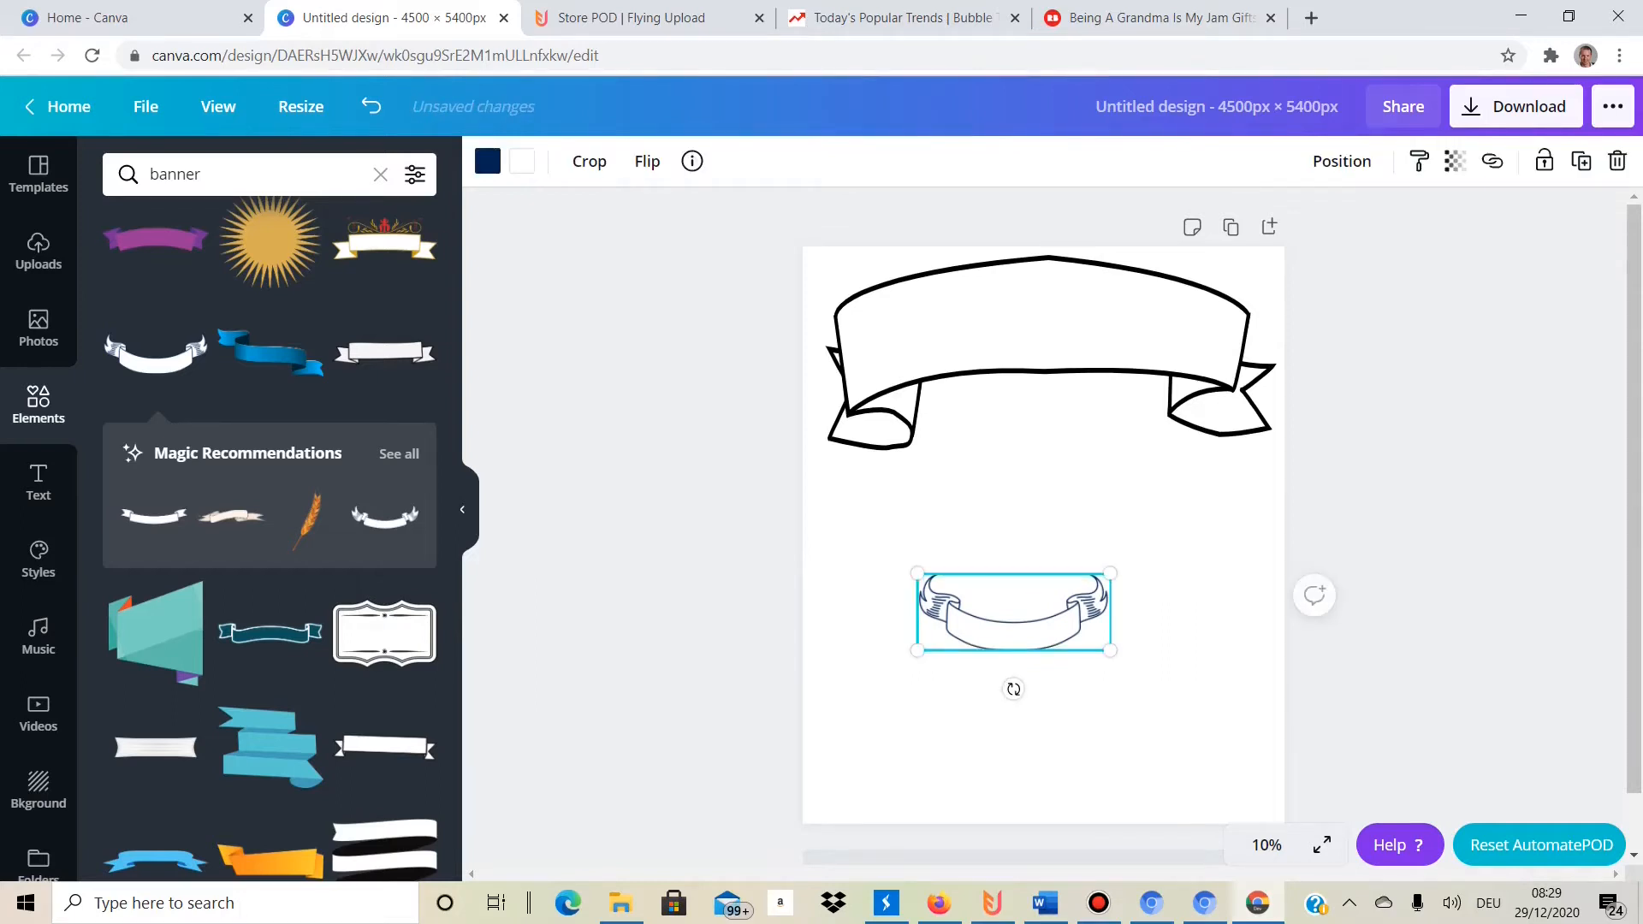
drag(1110, 650, 1342, 746)
drag(1113, 685, 1048, 752)
drag(848, 641, 803, 623)
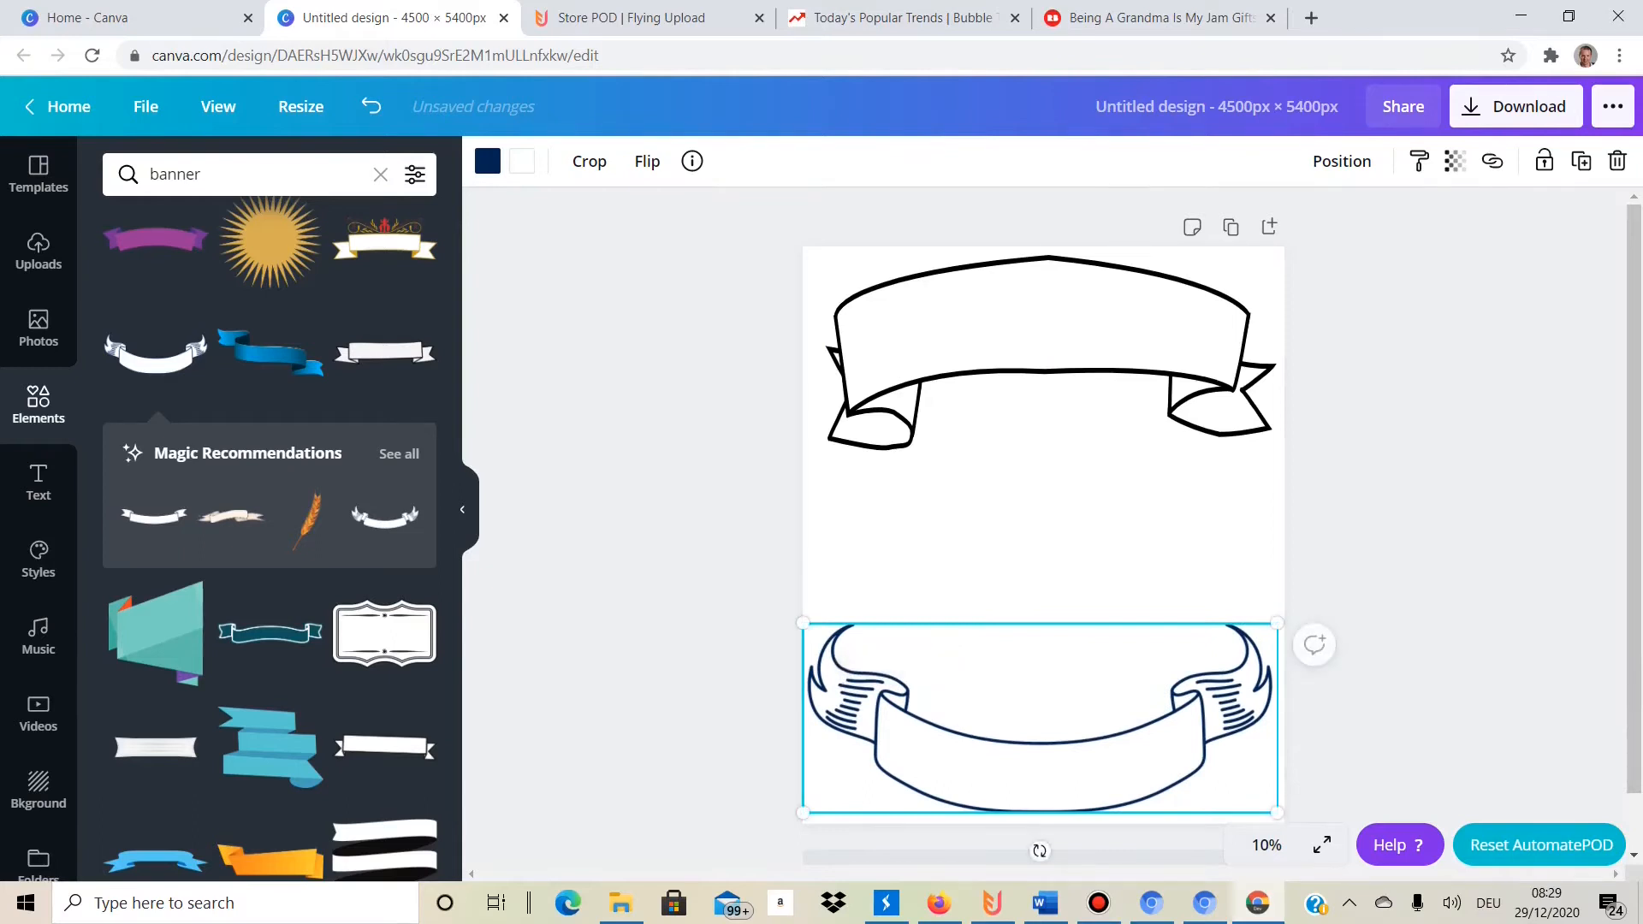
drag(1277, 623, 1284, 619)
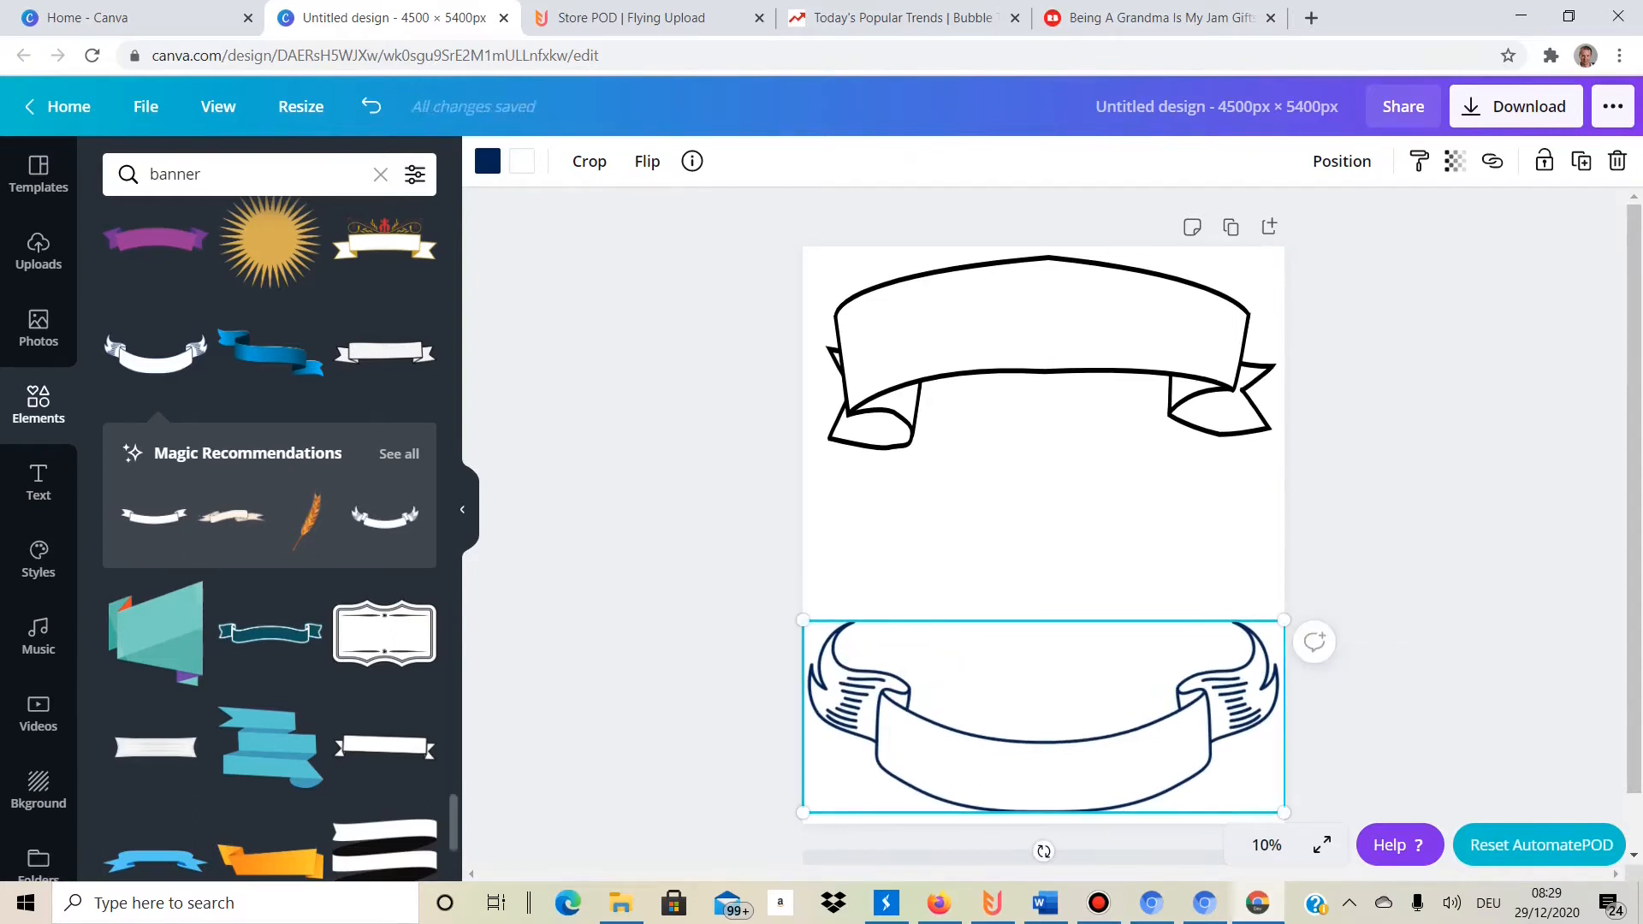
click(488, 161)
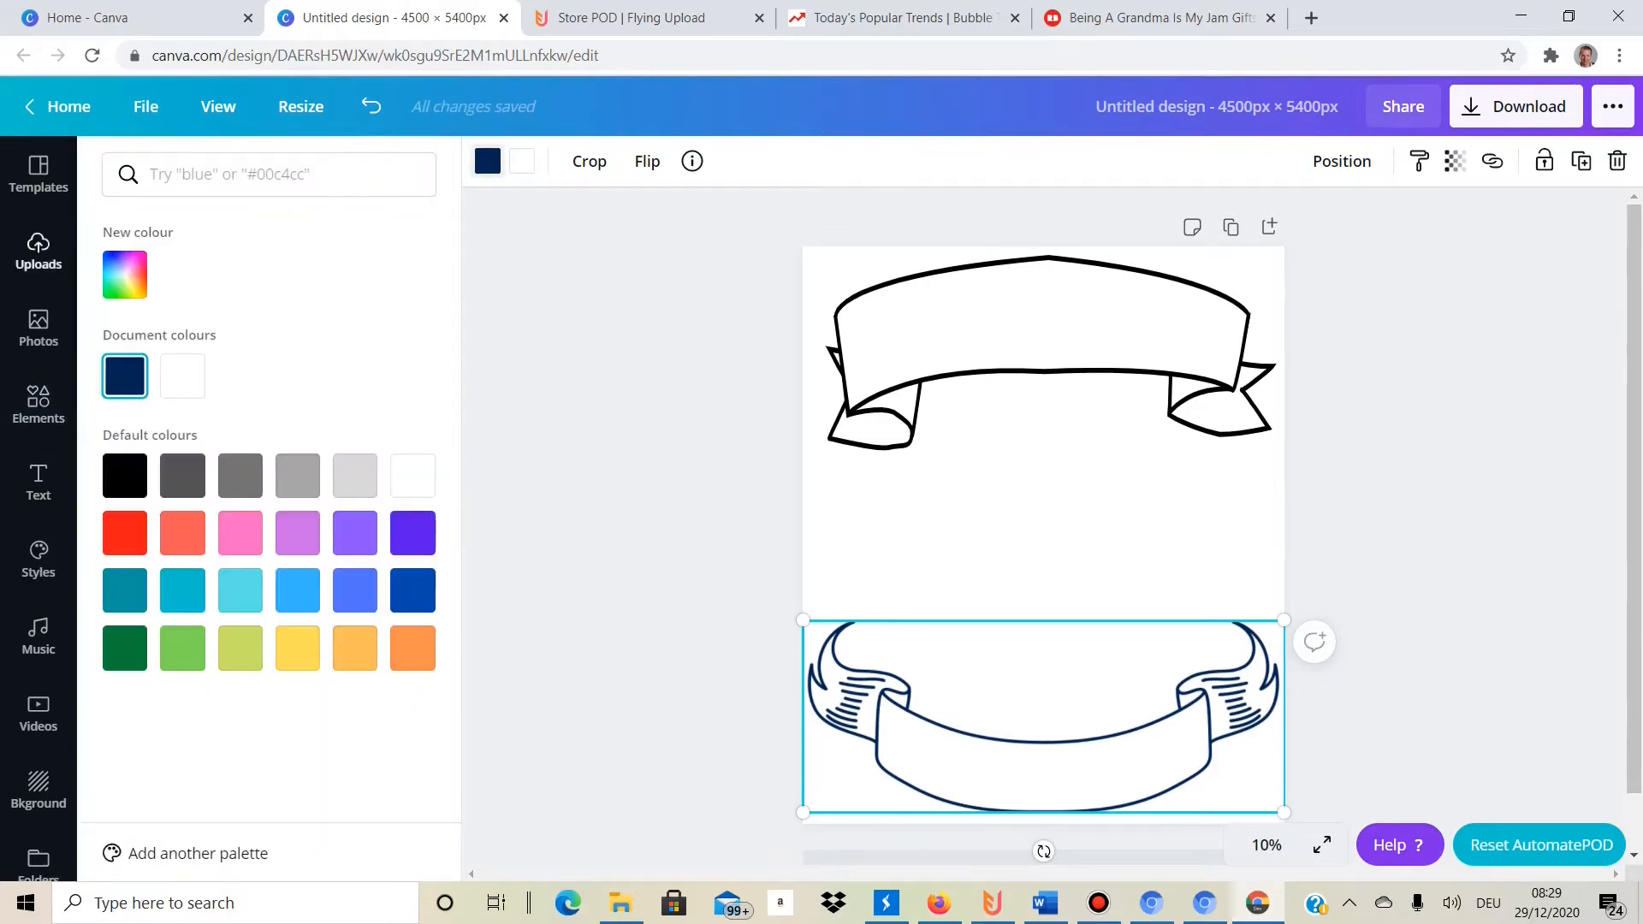
click(125, 476)
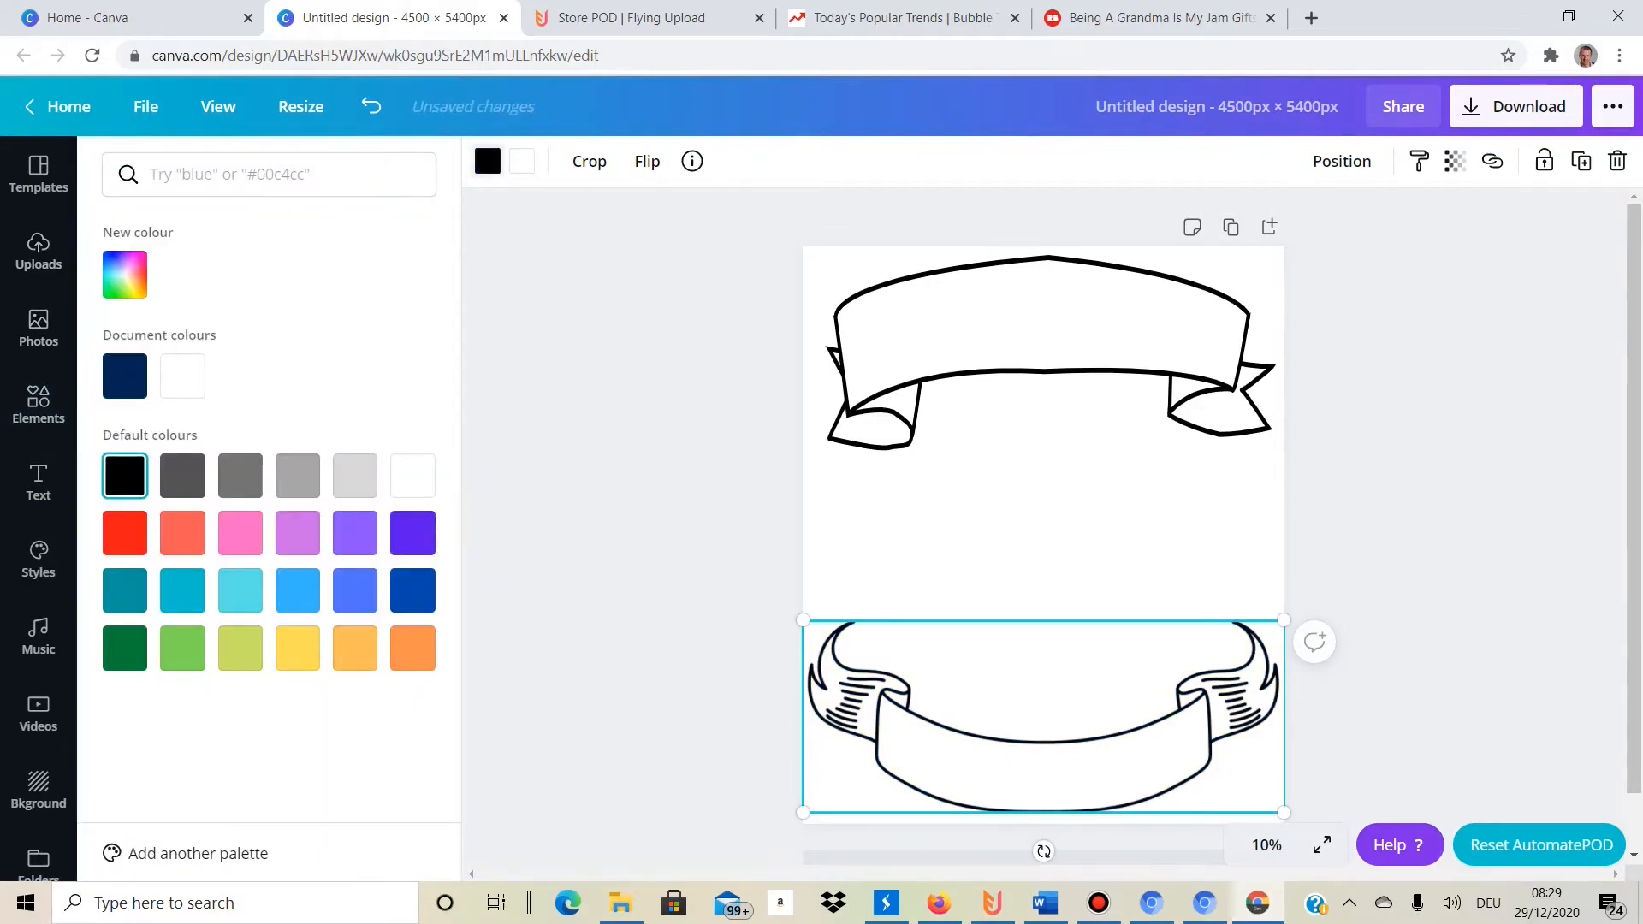
Add the Pro ribbon banner with forked, hatched ends and place it enlarged between the two existing banners.
click(695, 595)
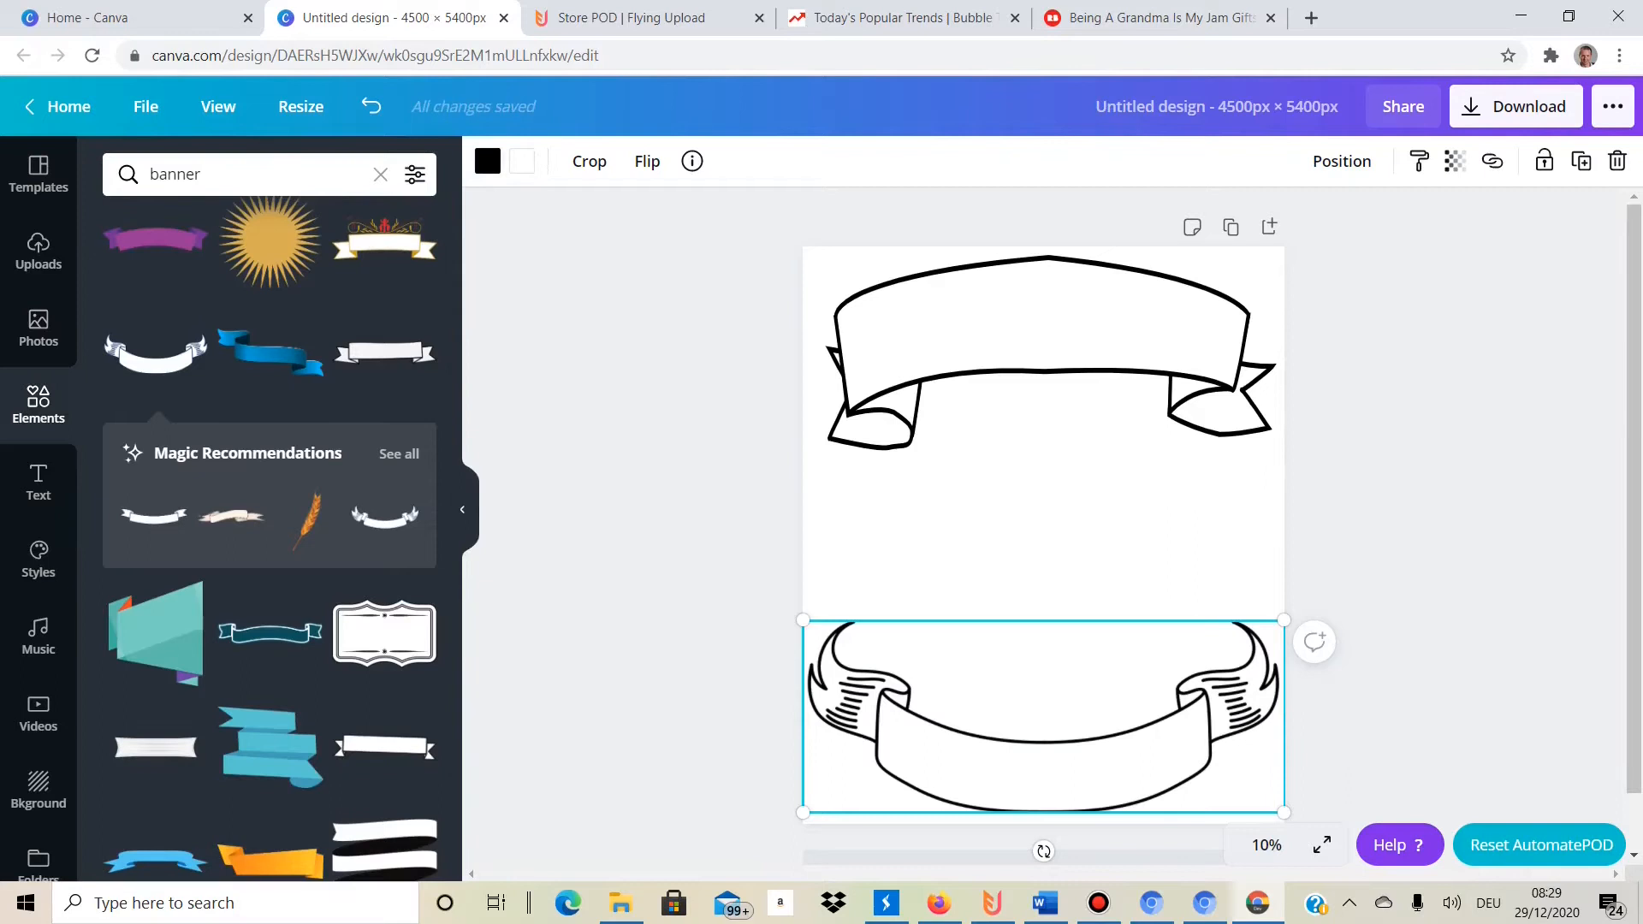
key(Escape)
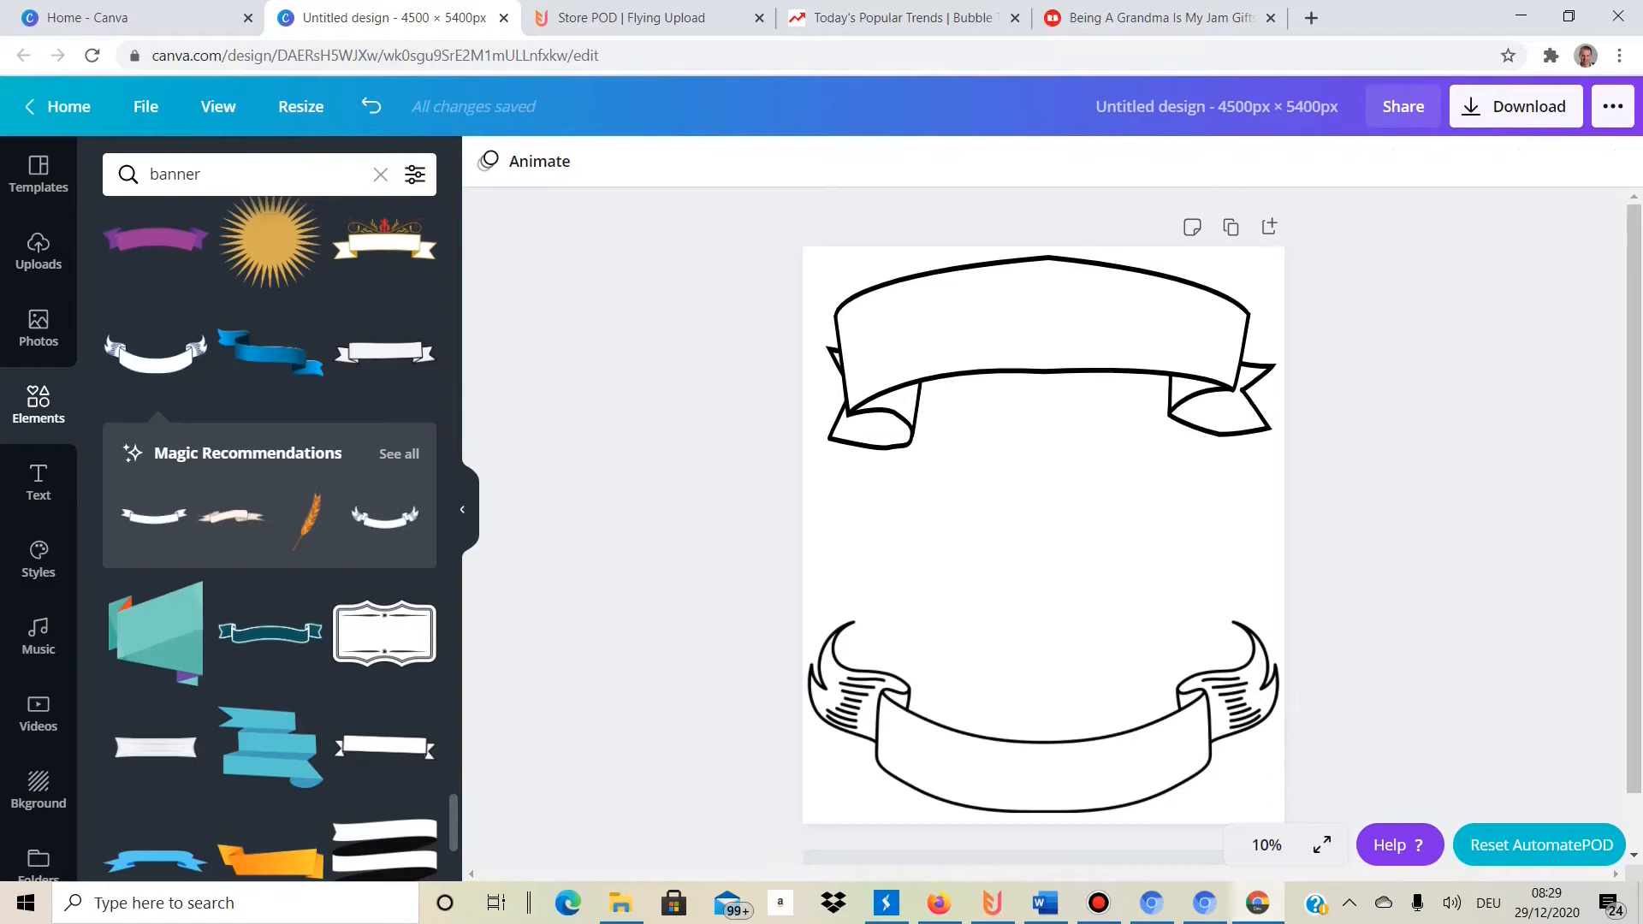
scroll(269, 539, down, 5)
scroll(270, 540, down, 2)
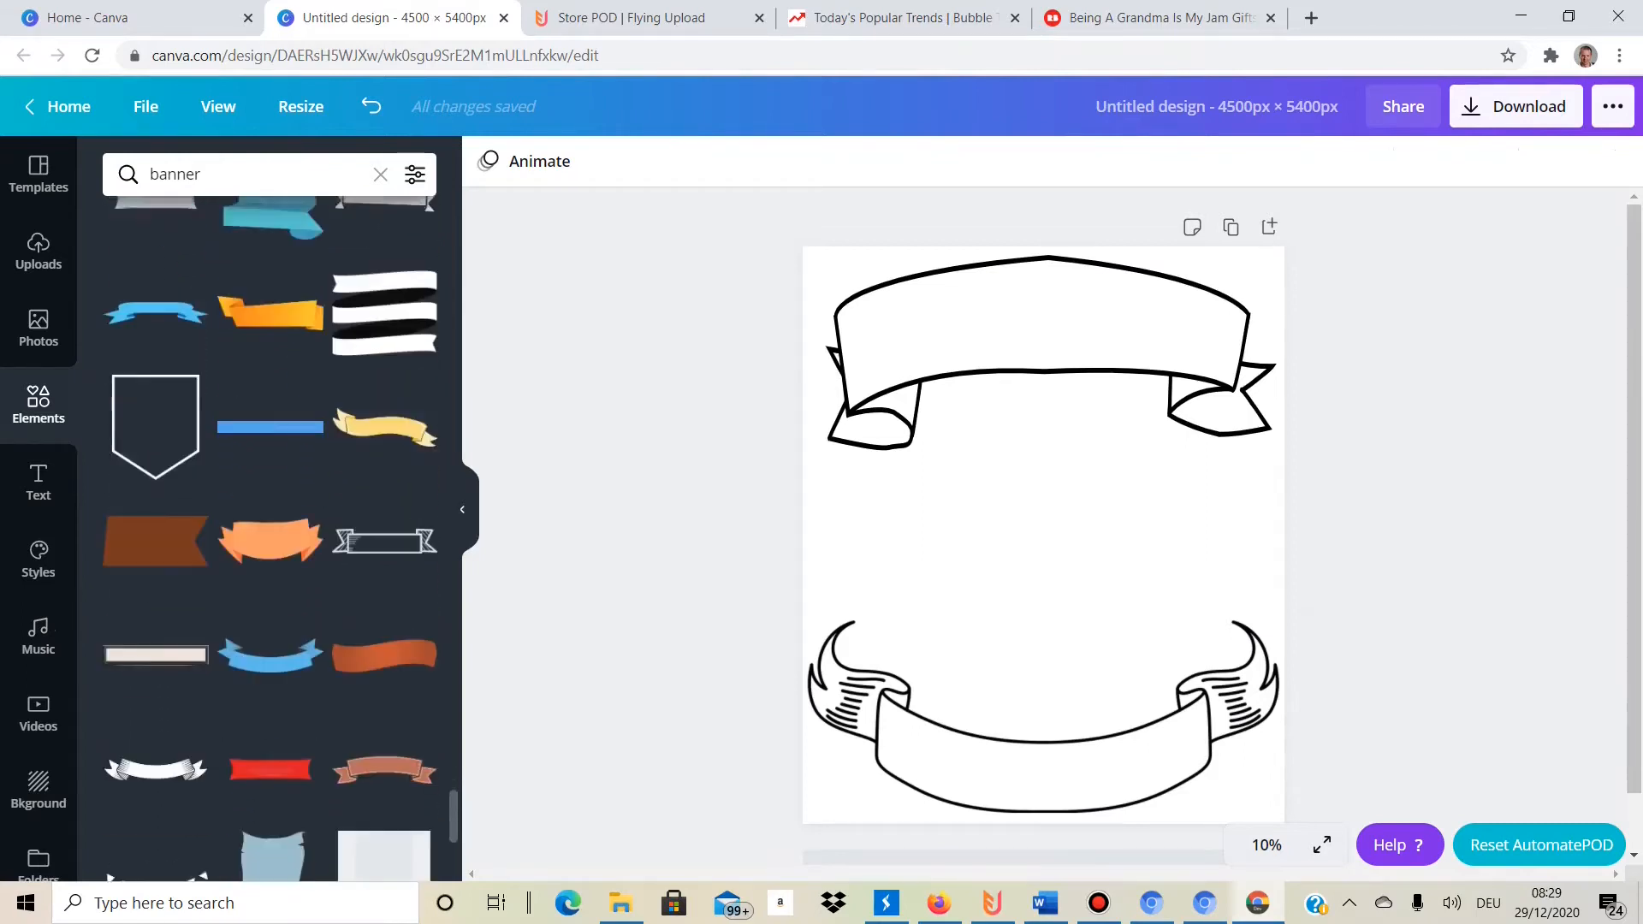
click(155, 713)
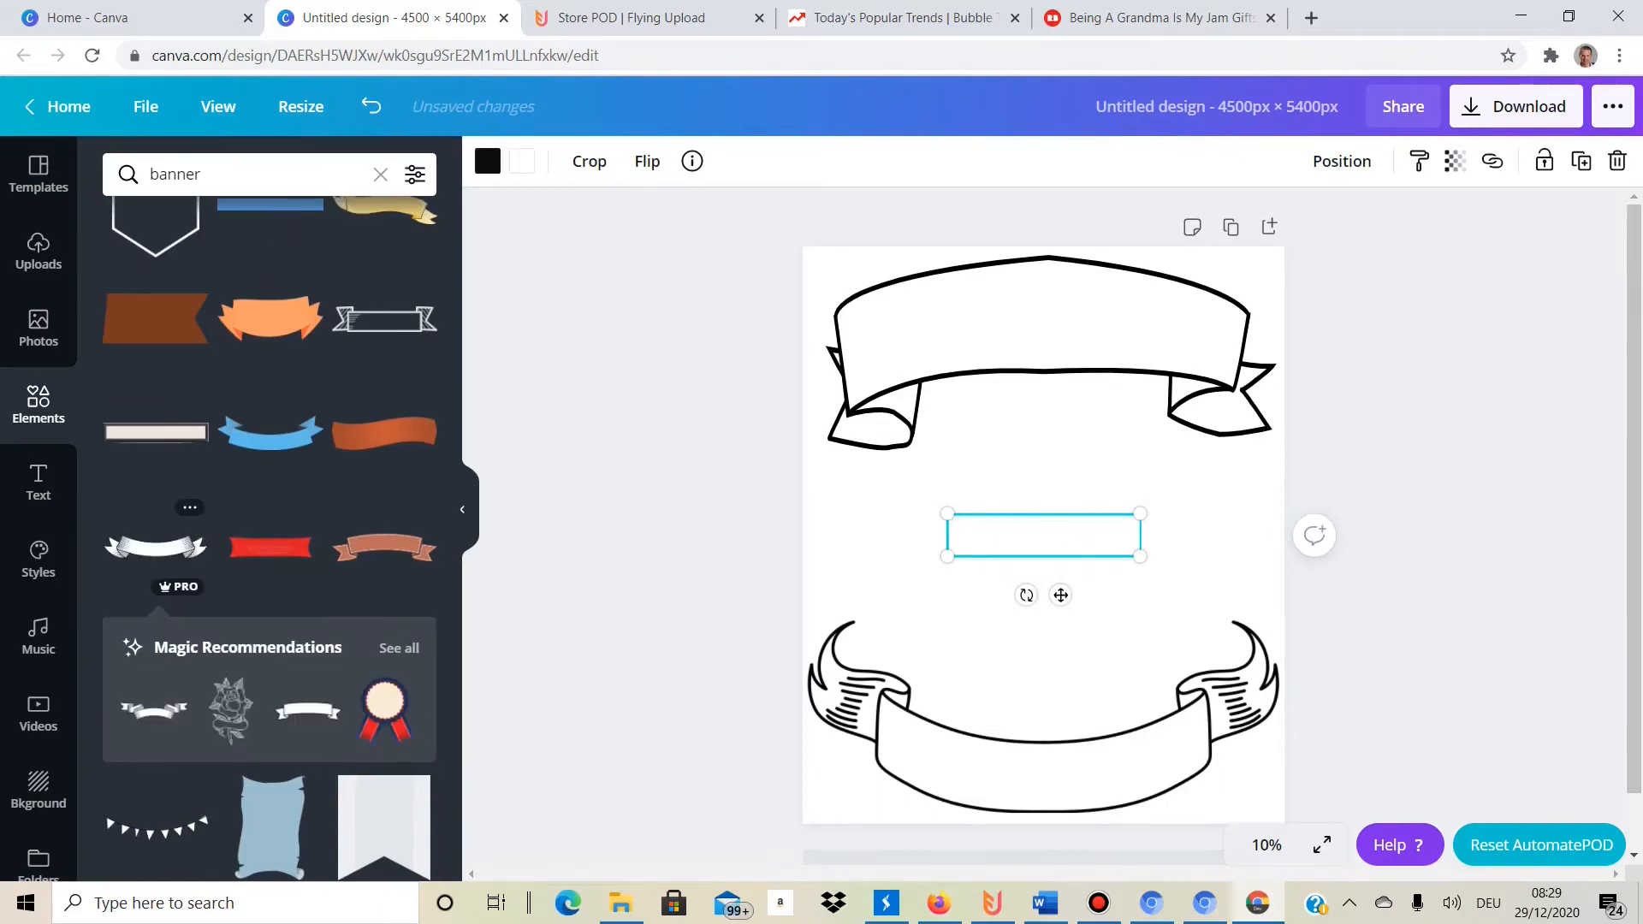
drag(1141, 556, 1284, 587)
drag(1111, 624, 1026, 622)
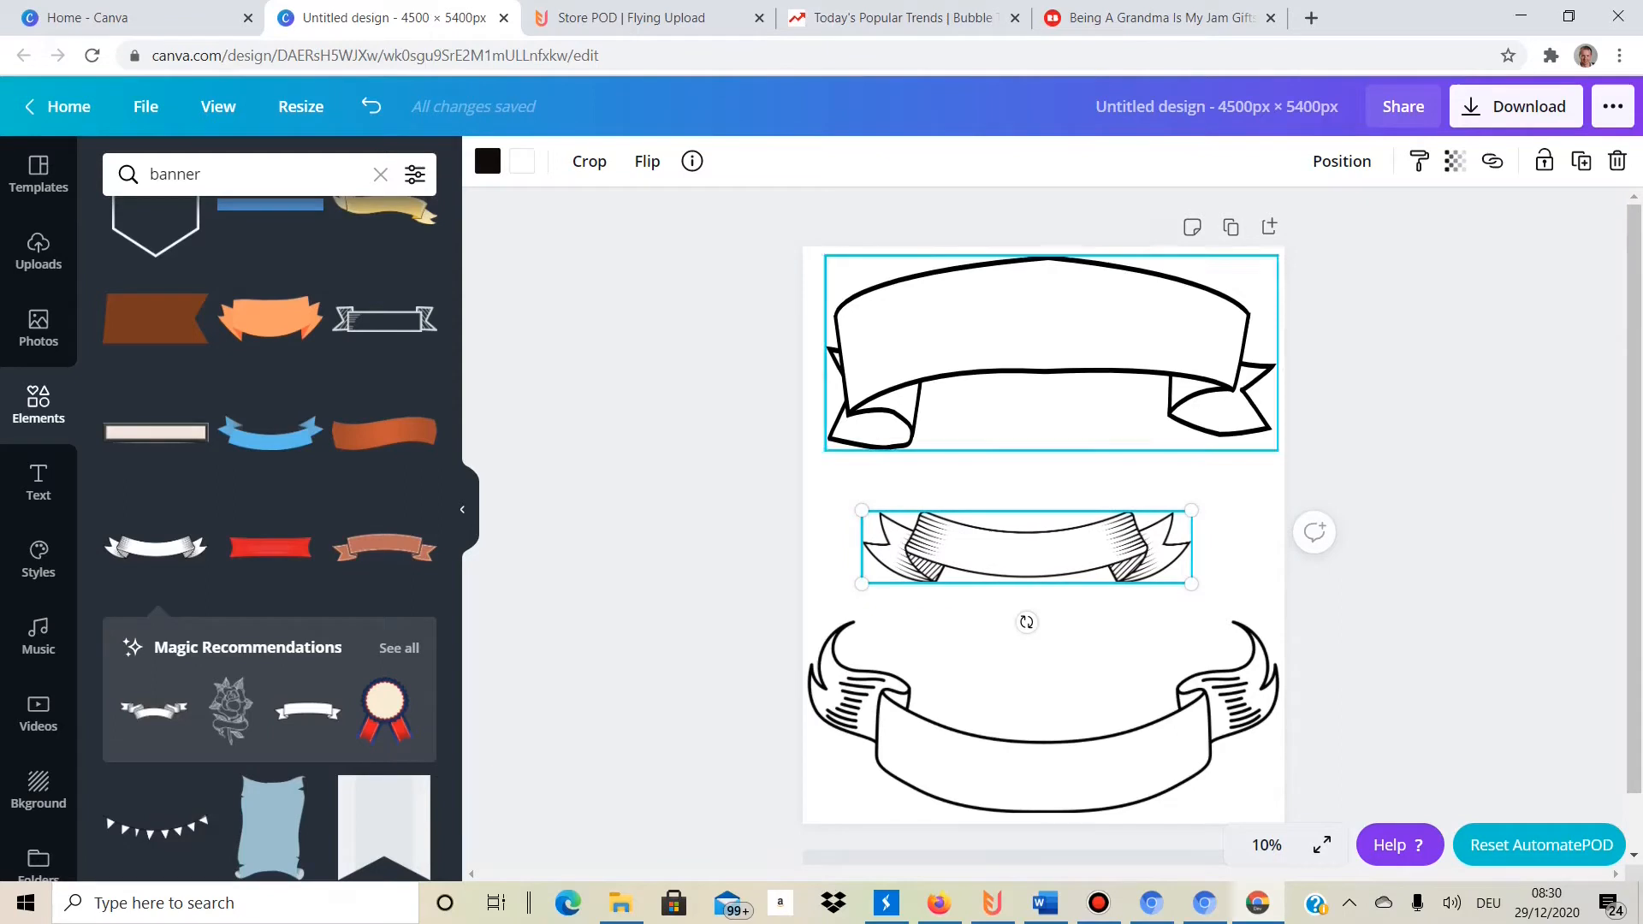
Delete the upper arched banner and replace it with the curled-end banner turned upside down at the page's upper edge.
click(1051, 351)
key(Delete)
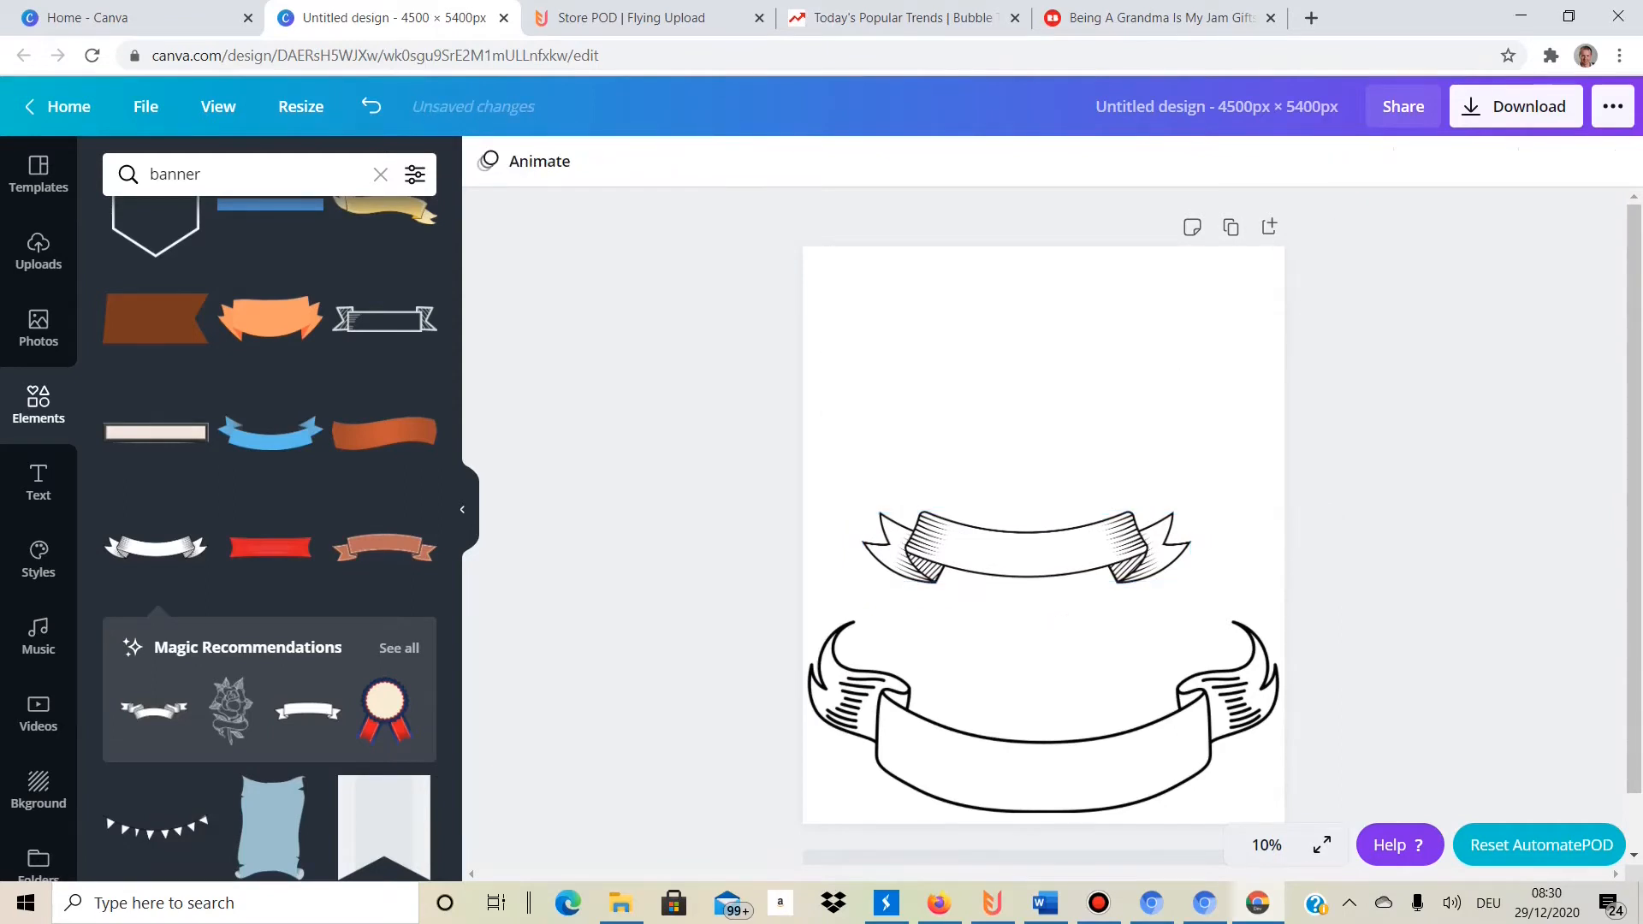
click(1044, 736)
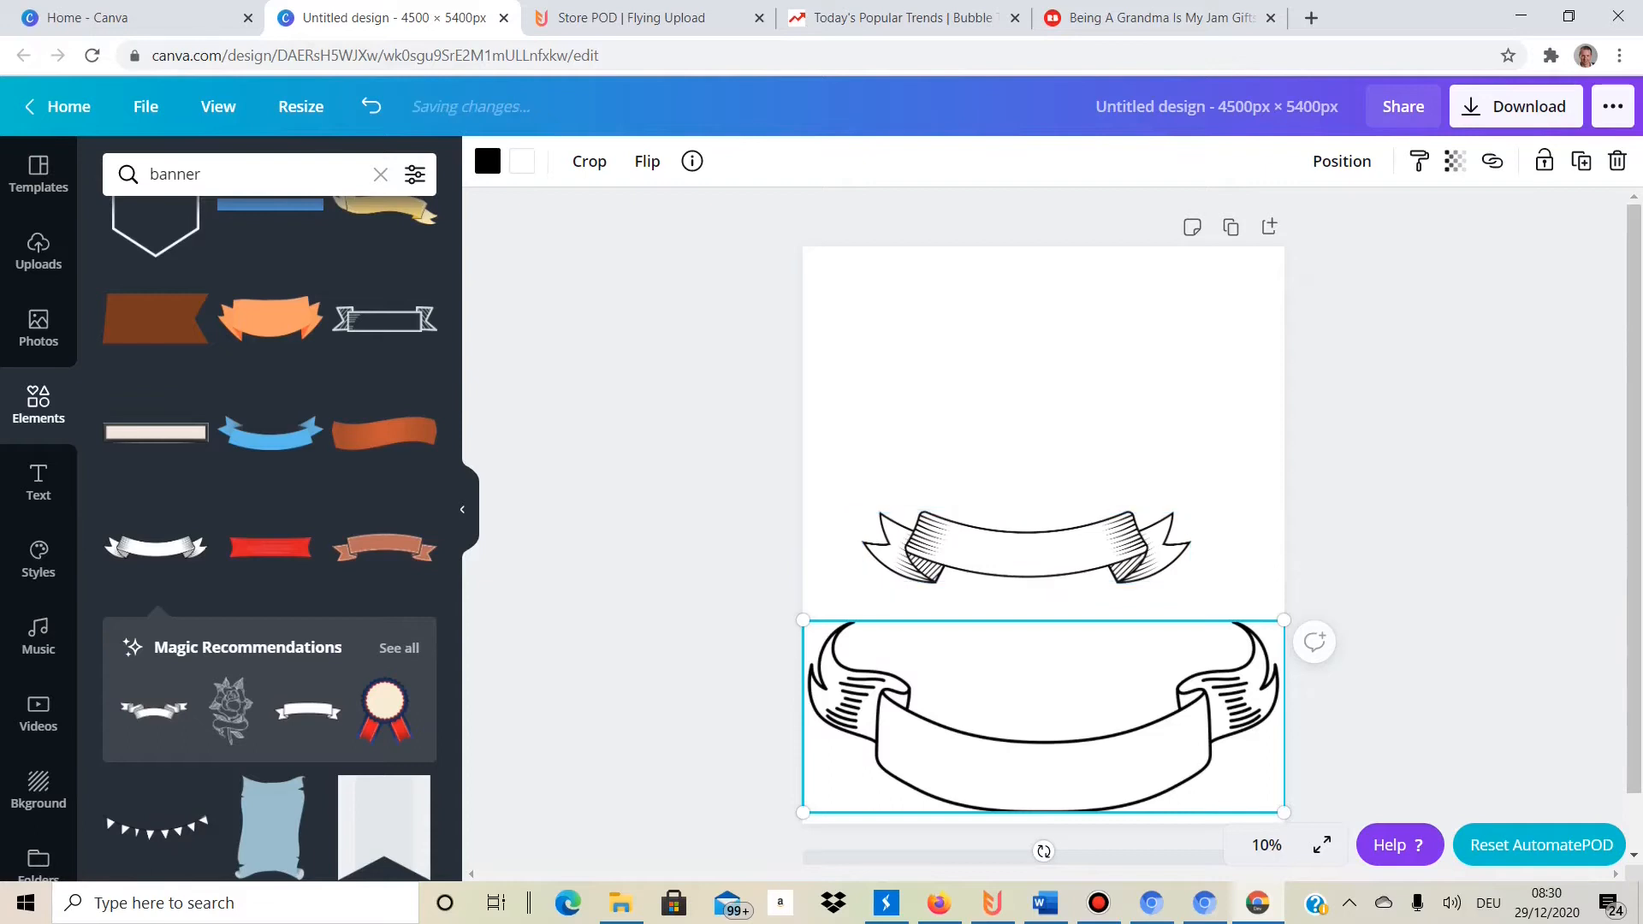
drag(1043, 851, 1079, 578)
drag(1044, 651, 1044, 291)
Stretch the hatched ribbon banner to full page width along the lower edge and nudge the upper banner slightly down.
click(1027, 552)
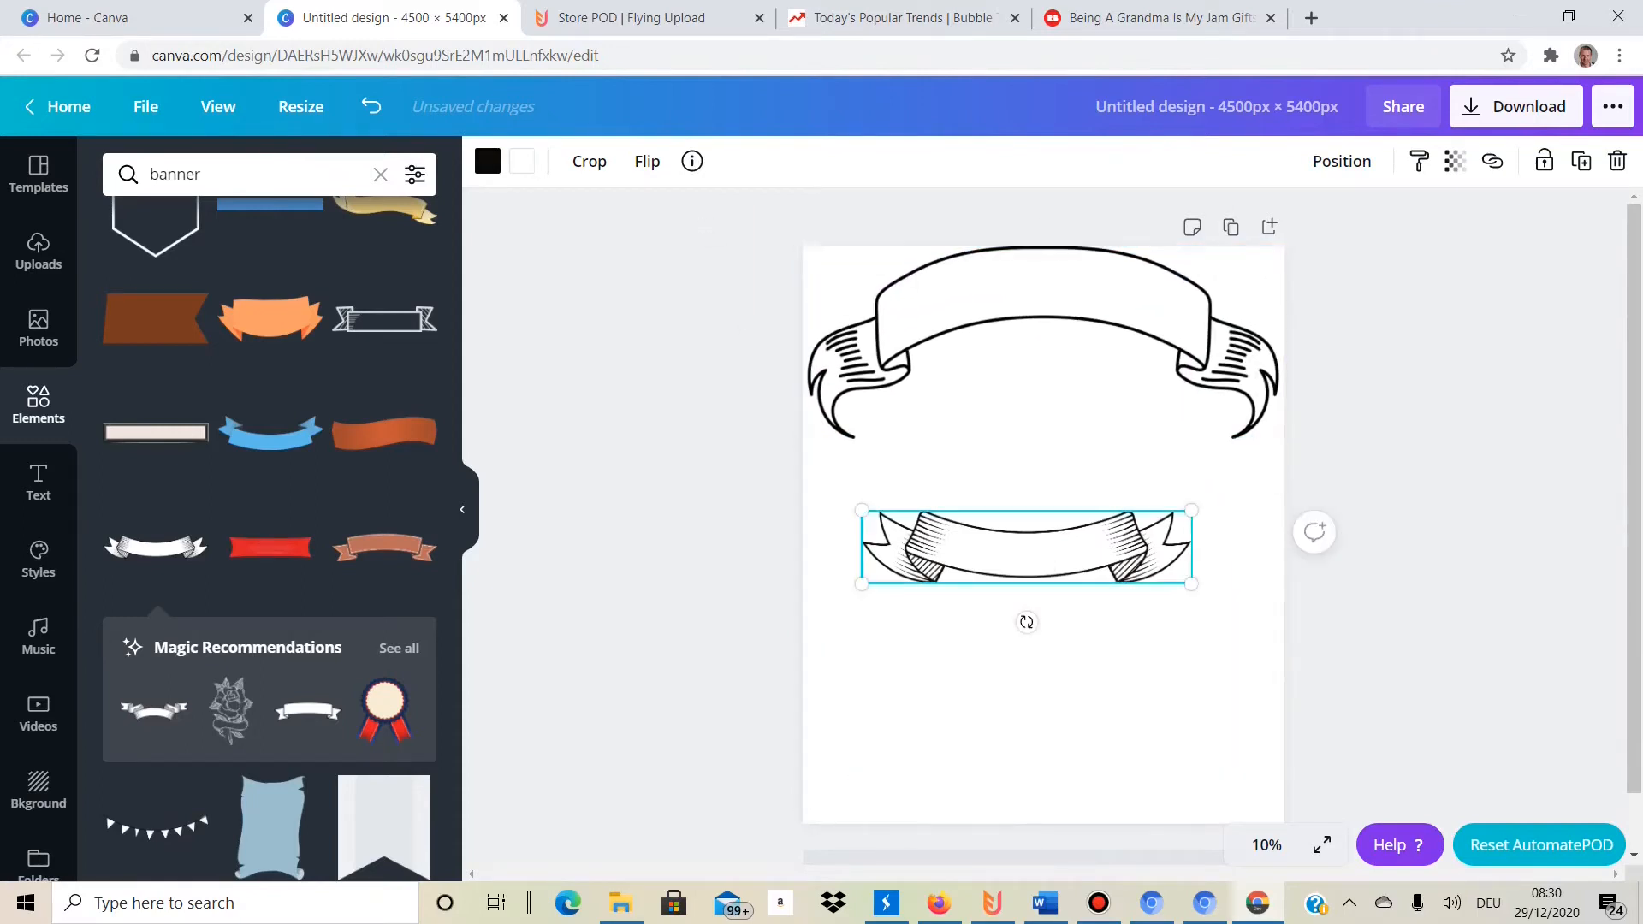
drag(1192, 511, 1345, 477)
drag(1104, 535, 1045, 760)
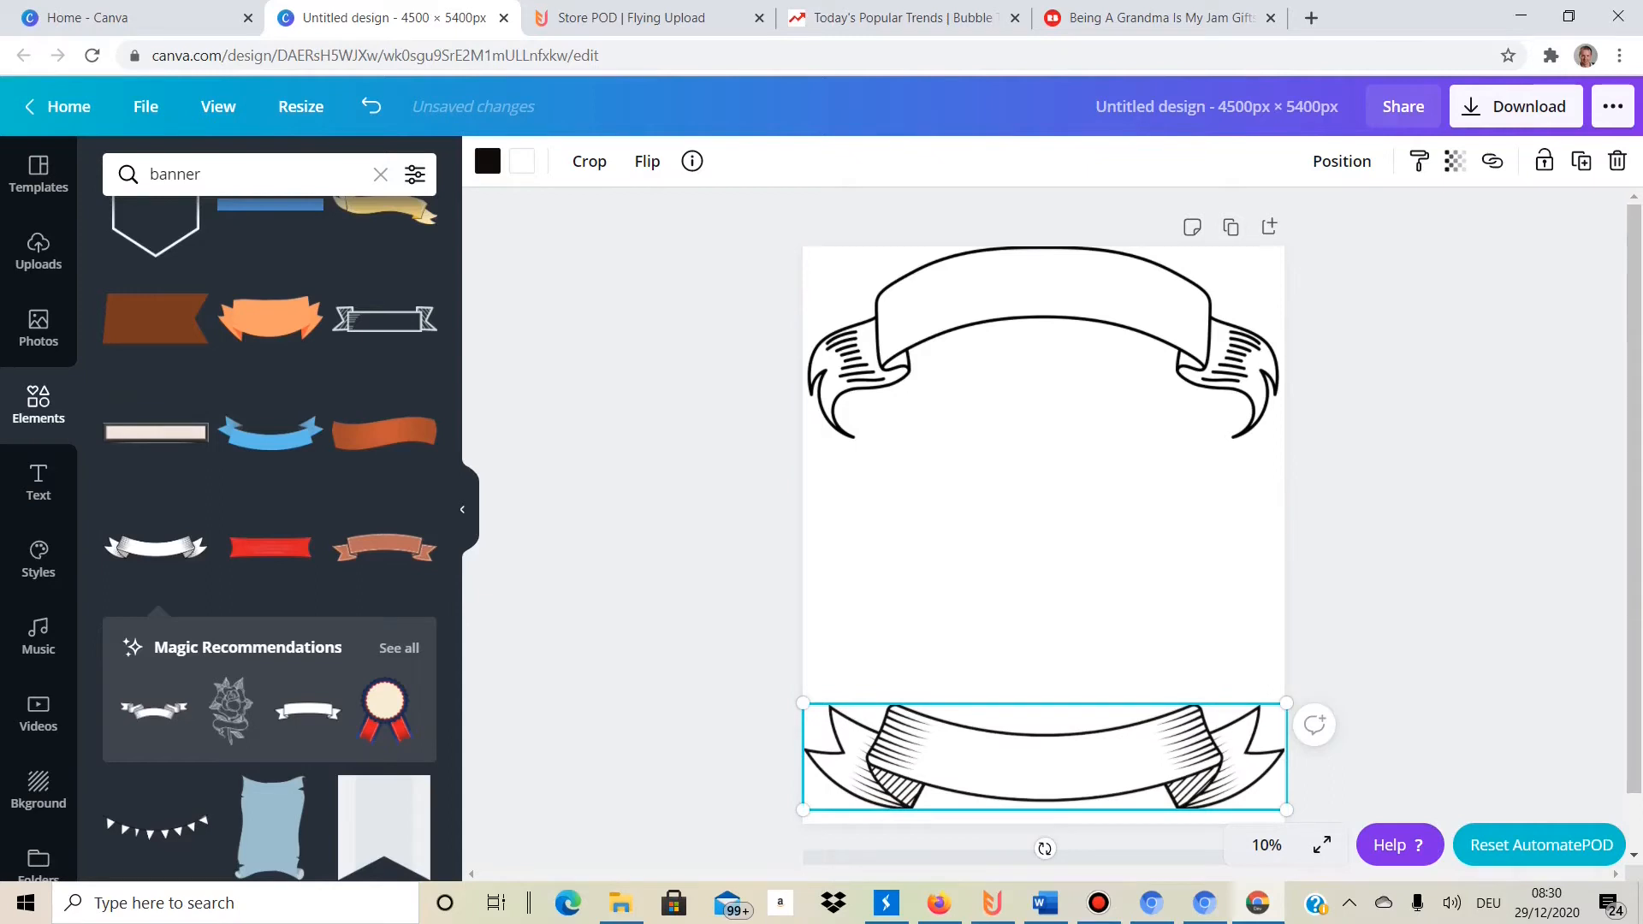
drag(1044, 342, 1044, 353)
Set the page background colour to black.
click(994, 573)
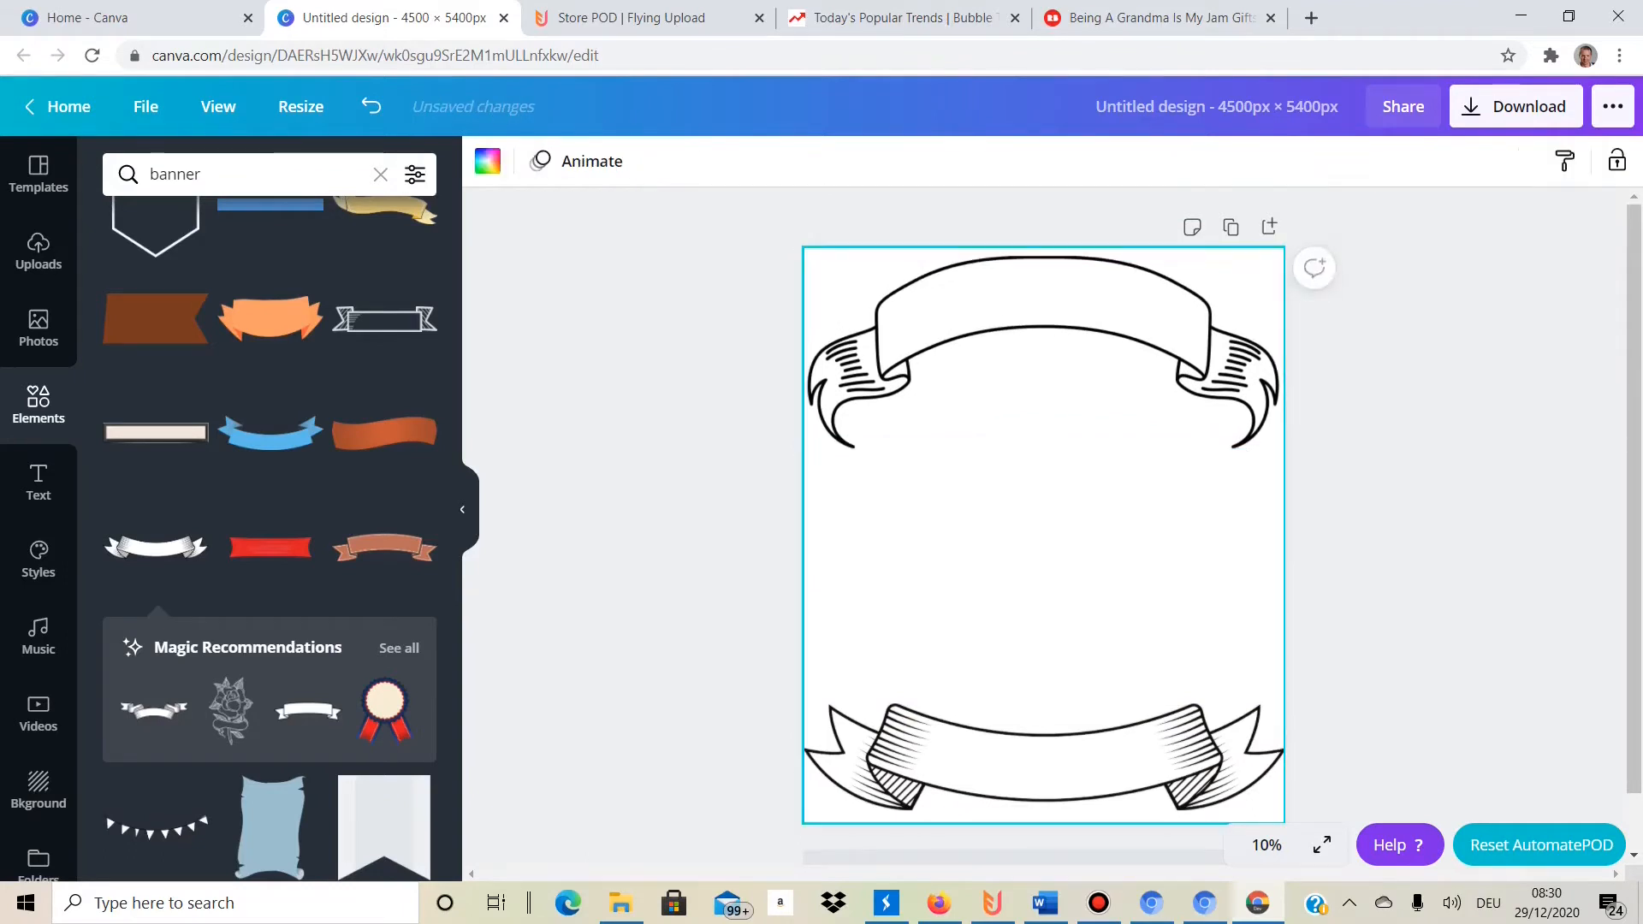
click(684, 415)
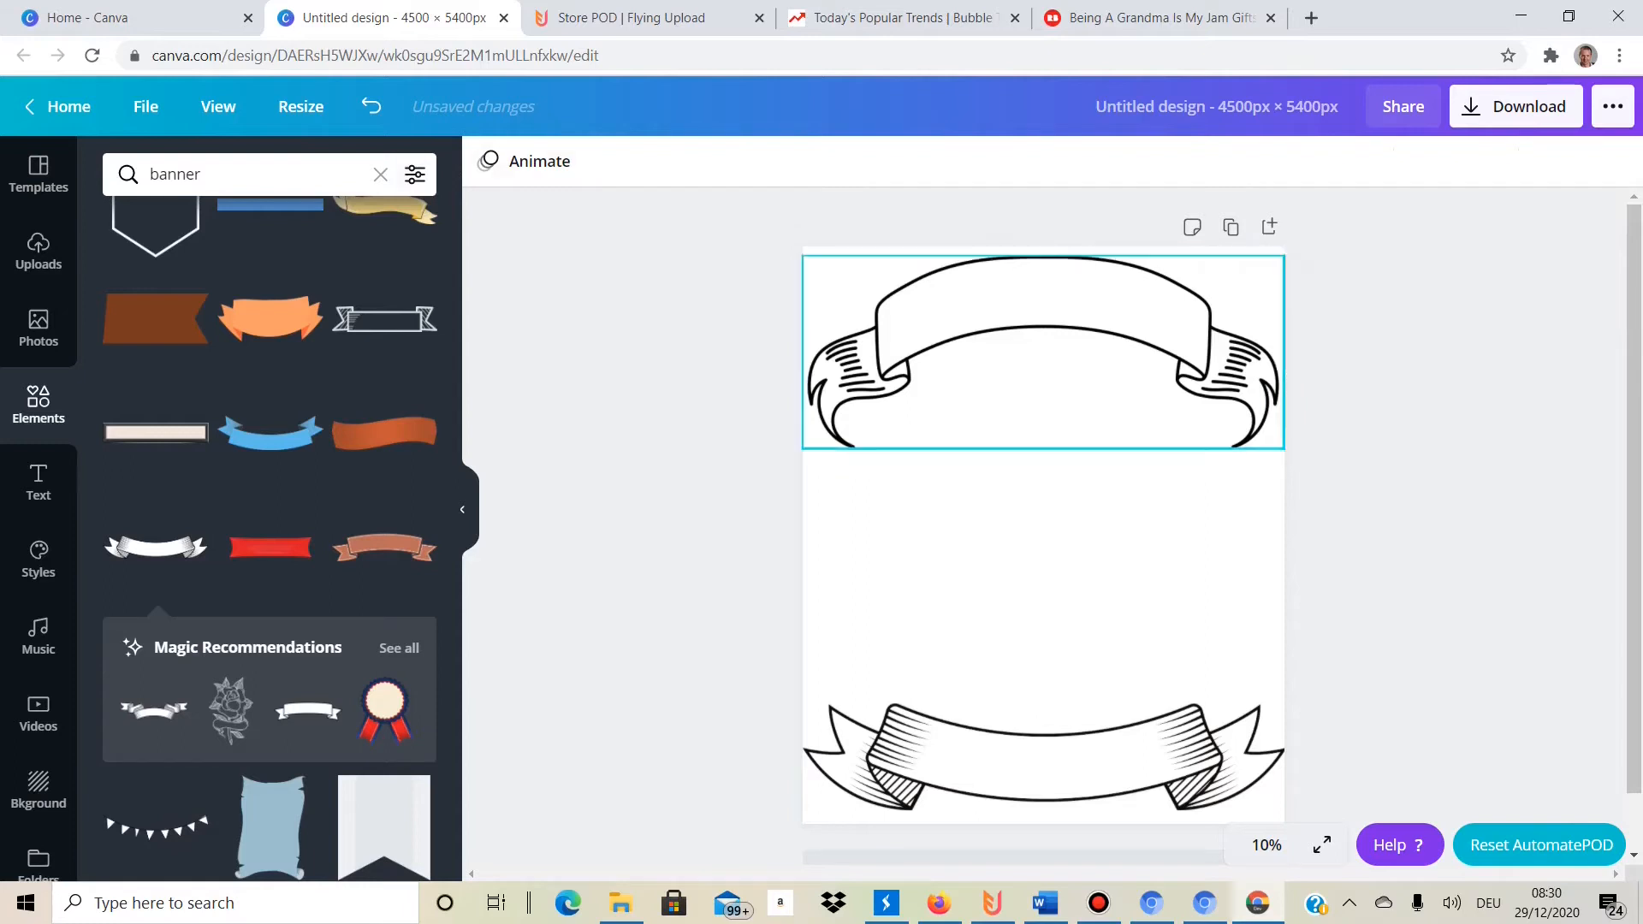
click(1027, 547)
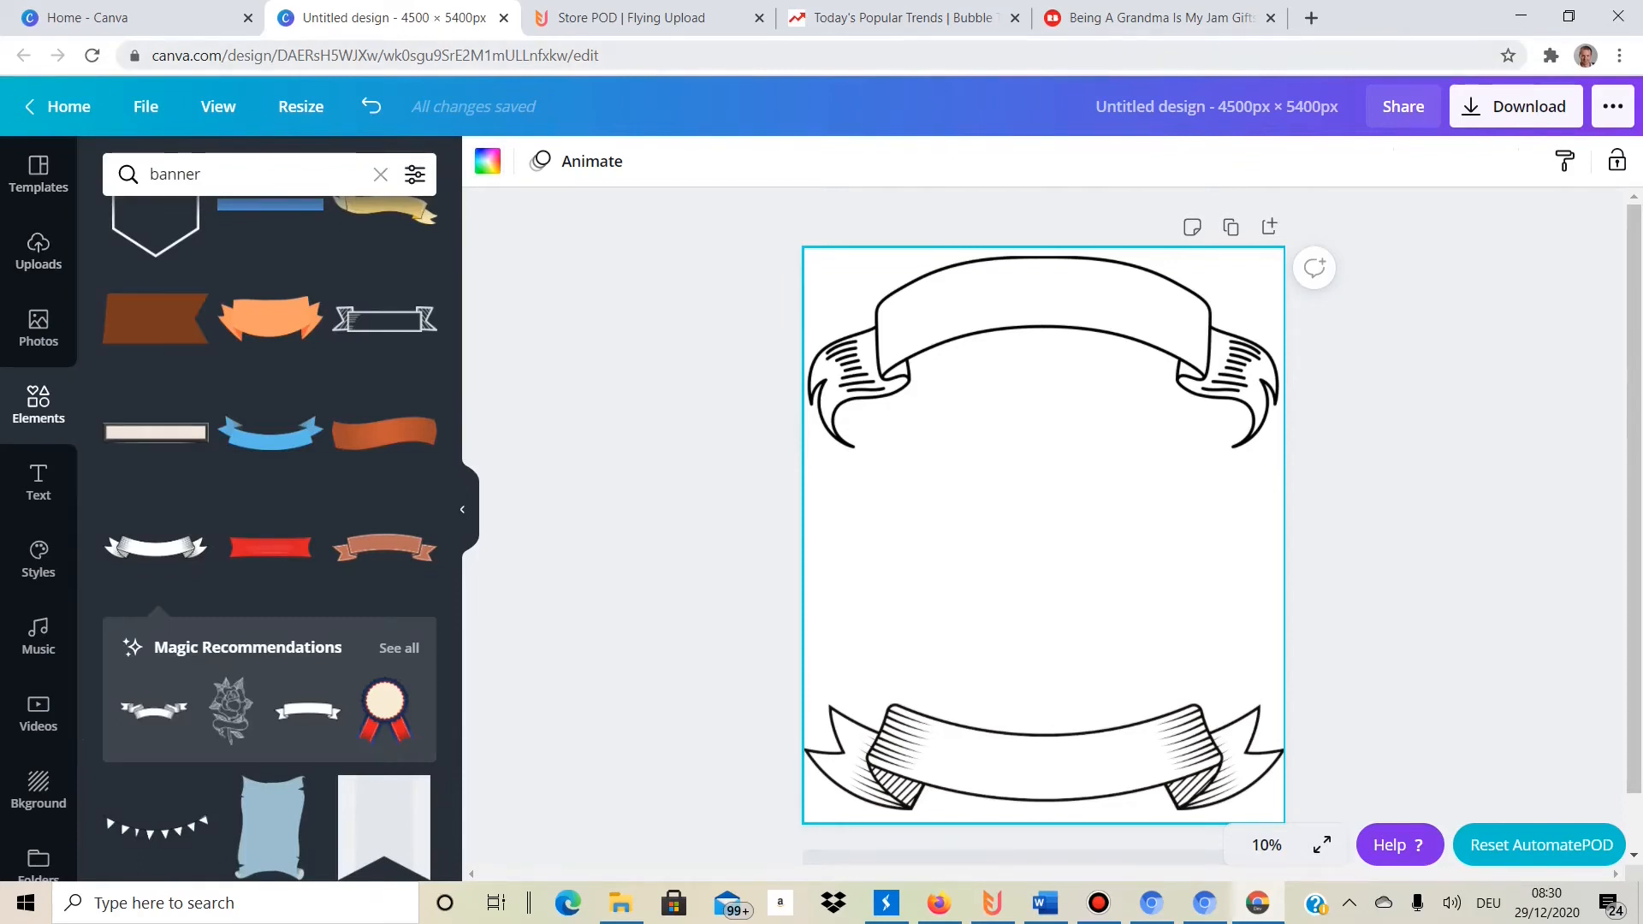
click(487, 161)
click(124, 375)
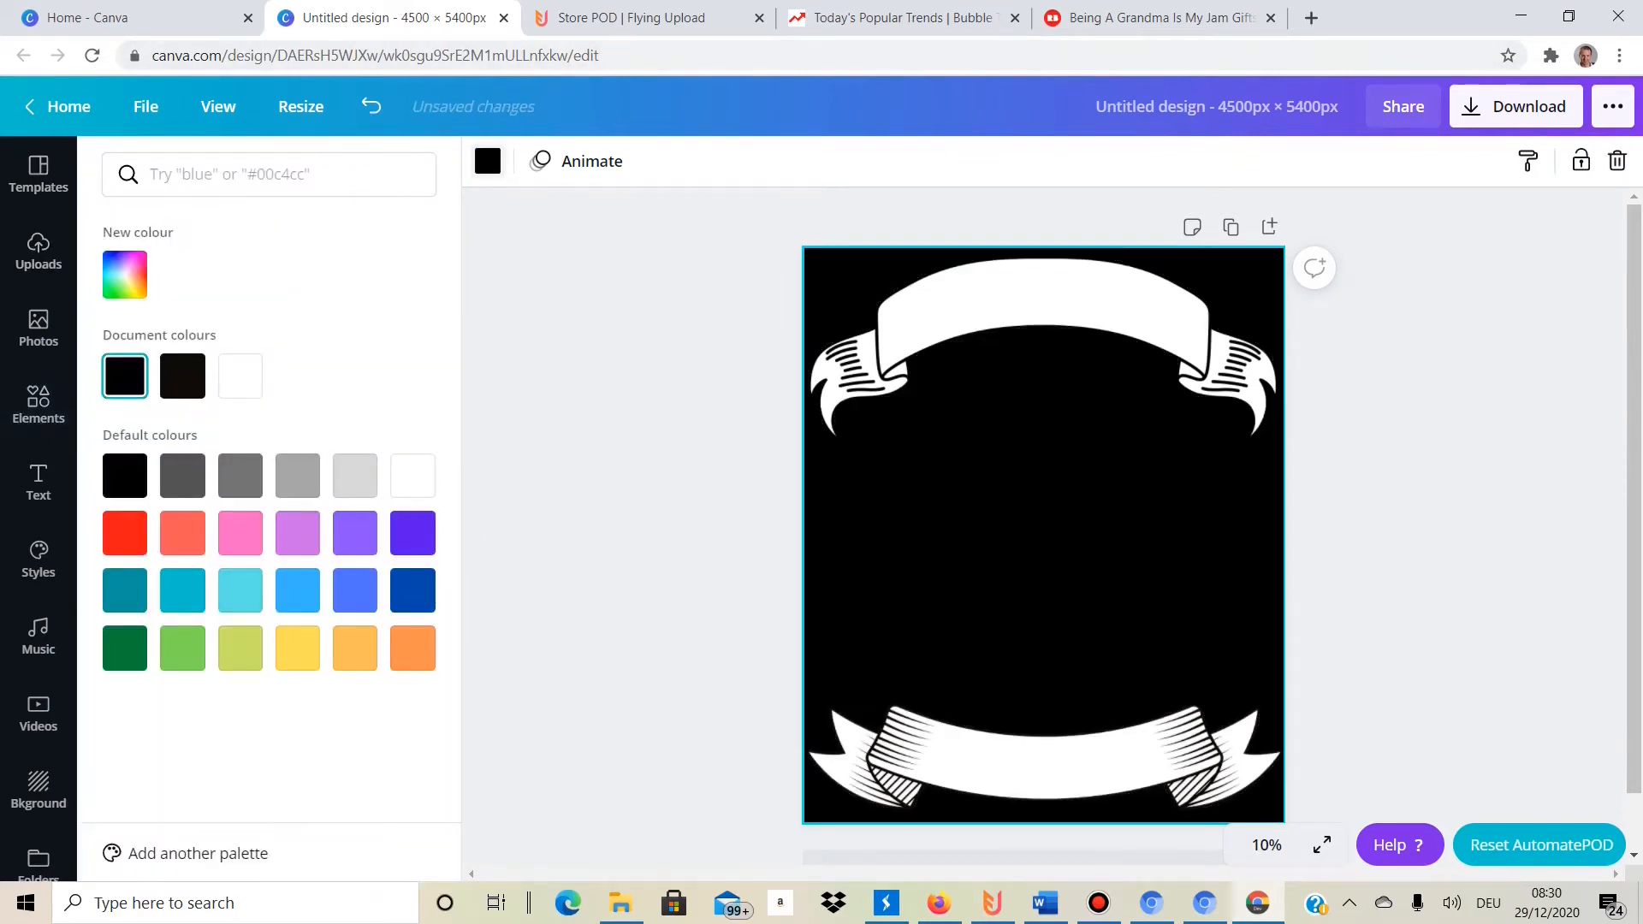
key(Escape)
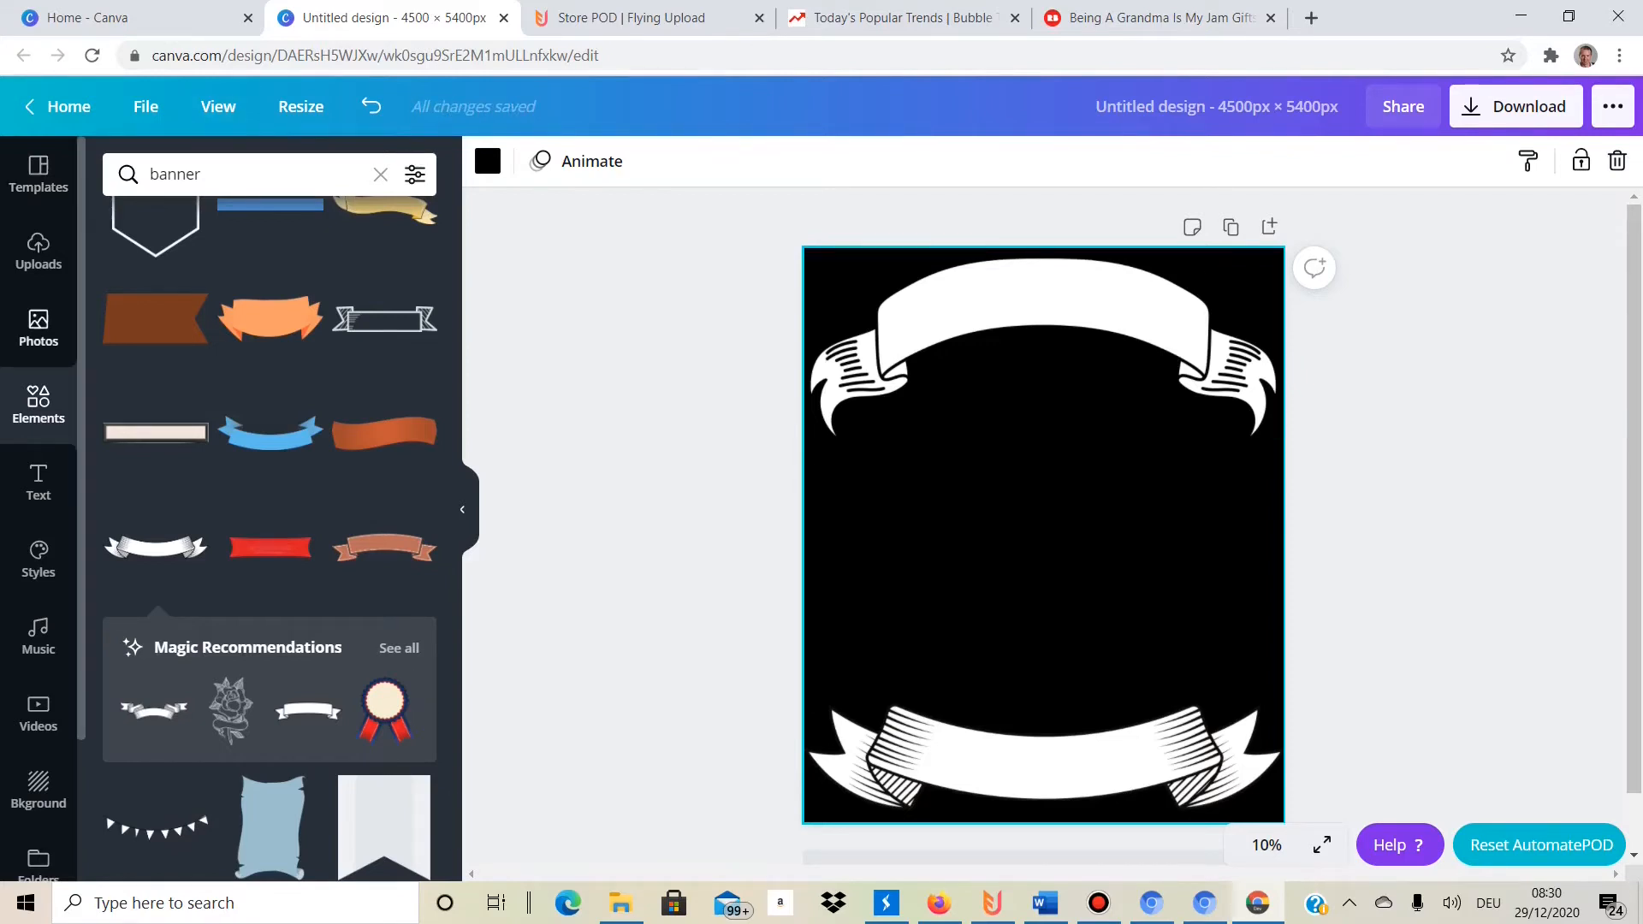
Search the elements for "jam", add the red Pro jam jar with the checked lid cloth, and enlarge it centred between the banners.
click(257, 174)
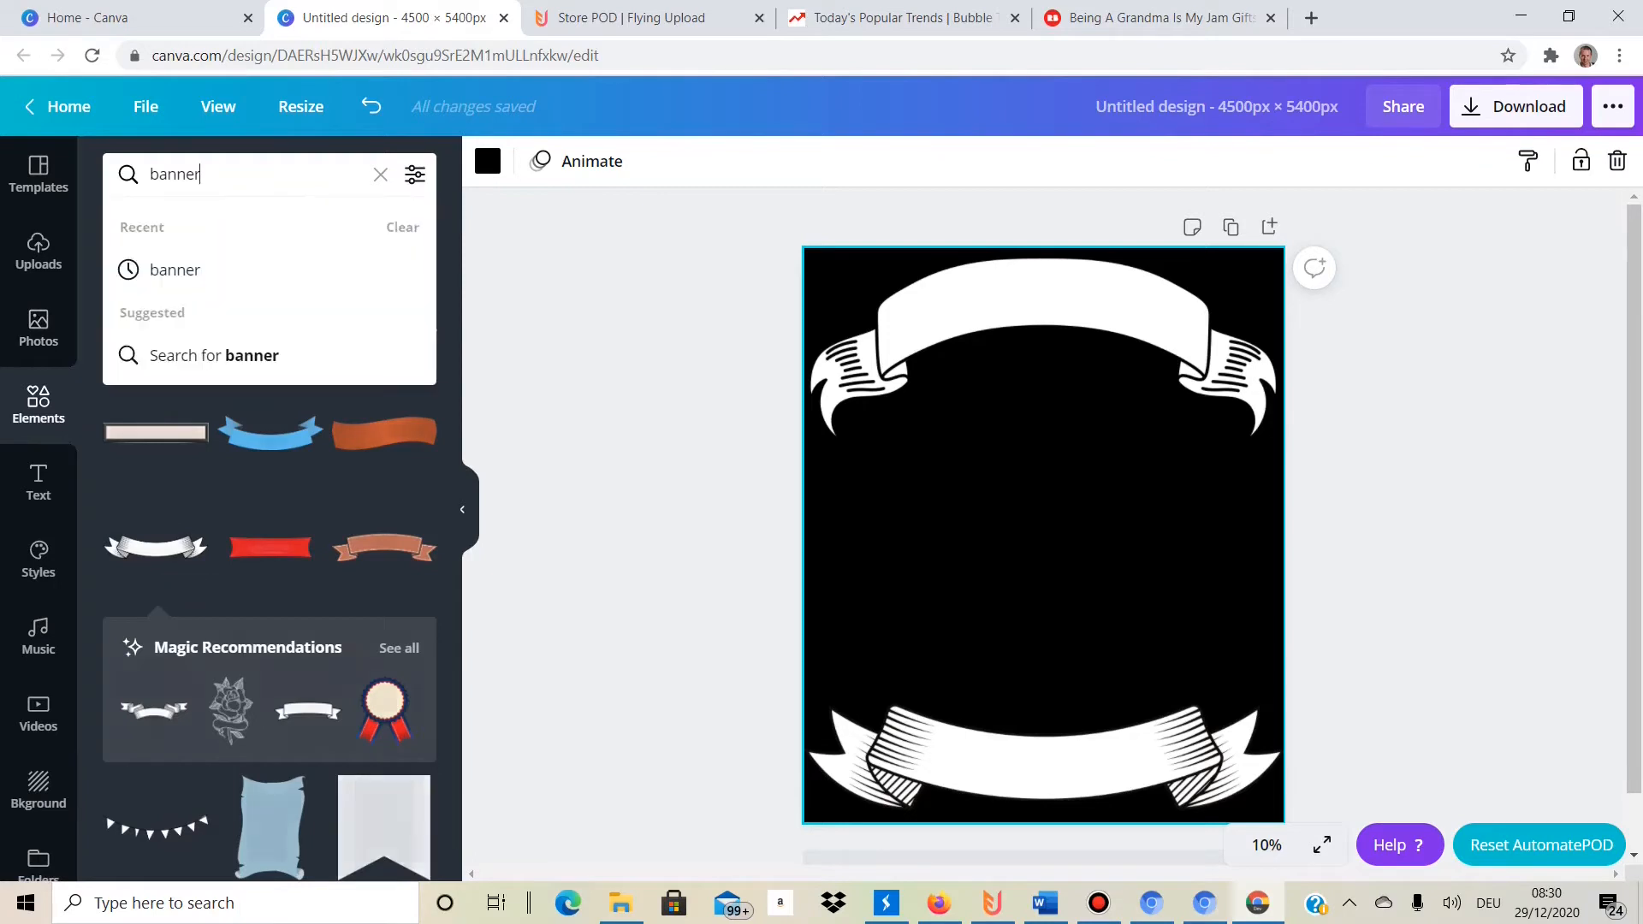
text(jam)
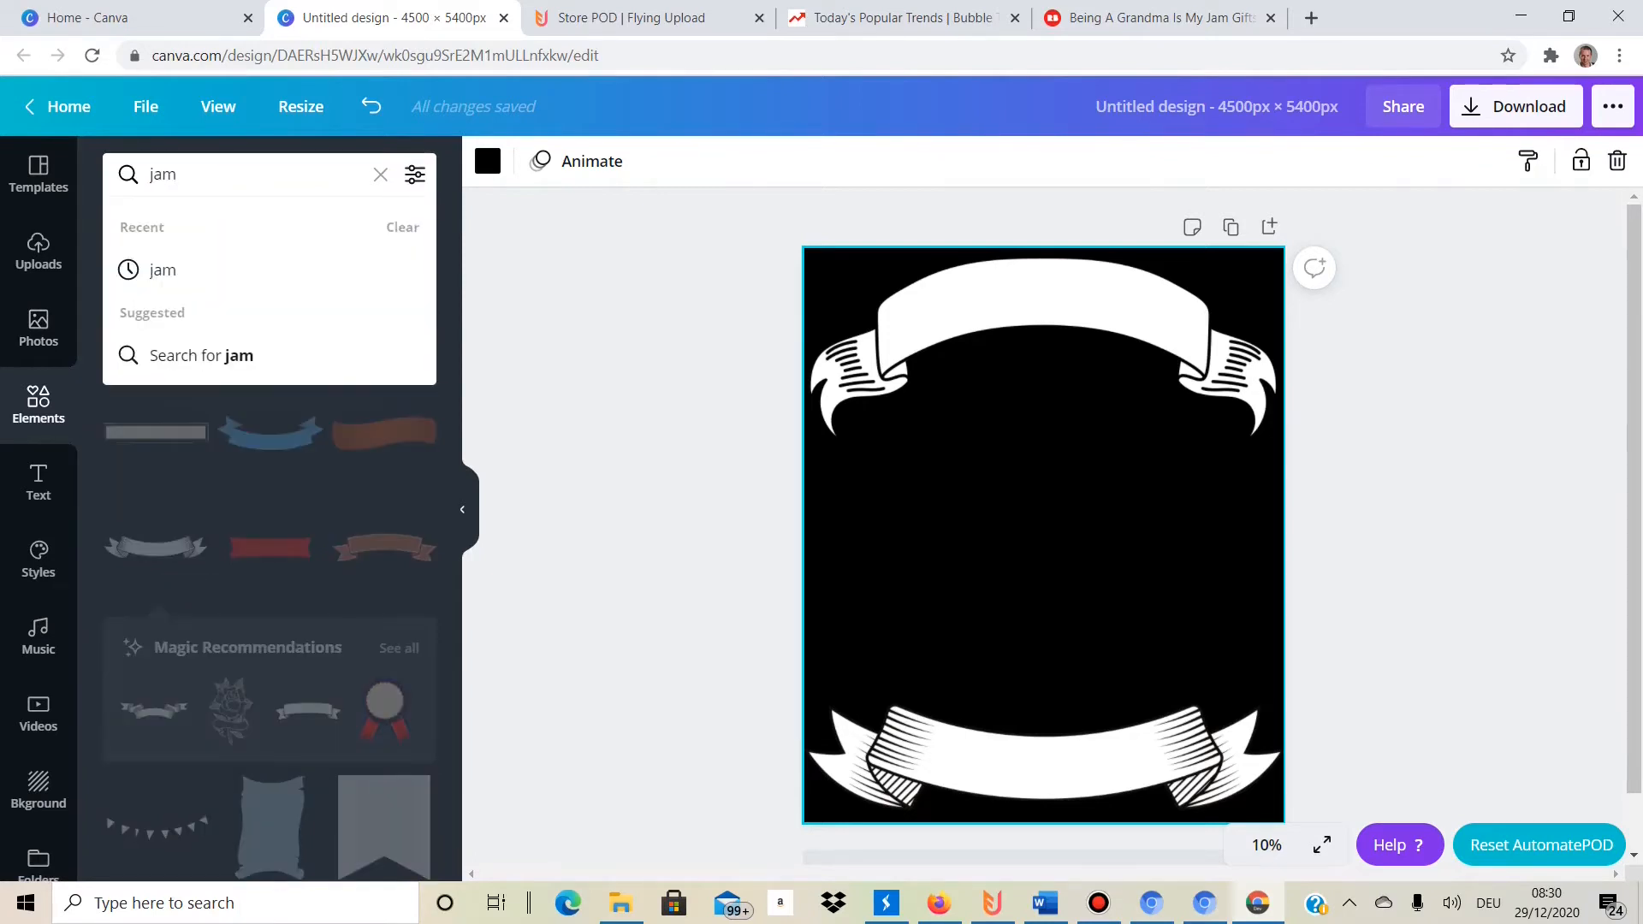
key(Return)
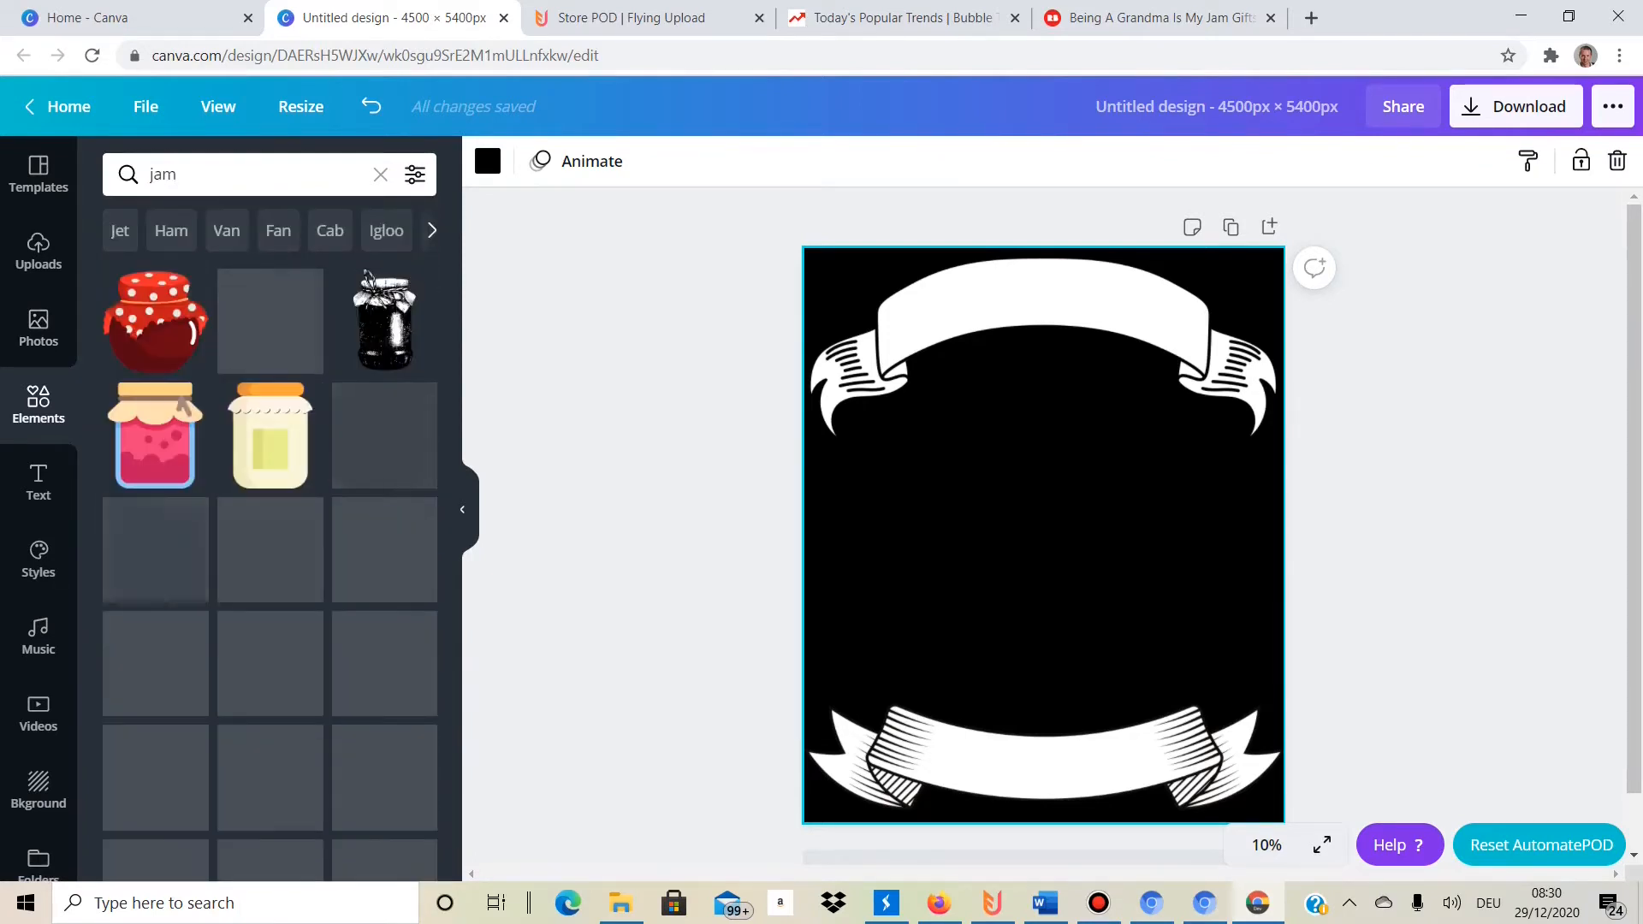
click(385, 436)
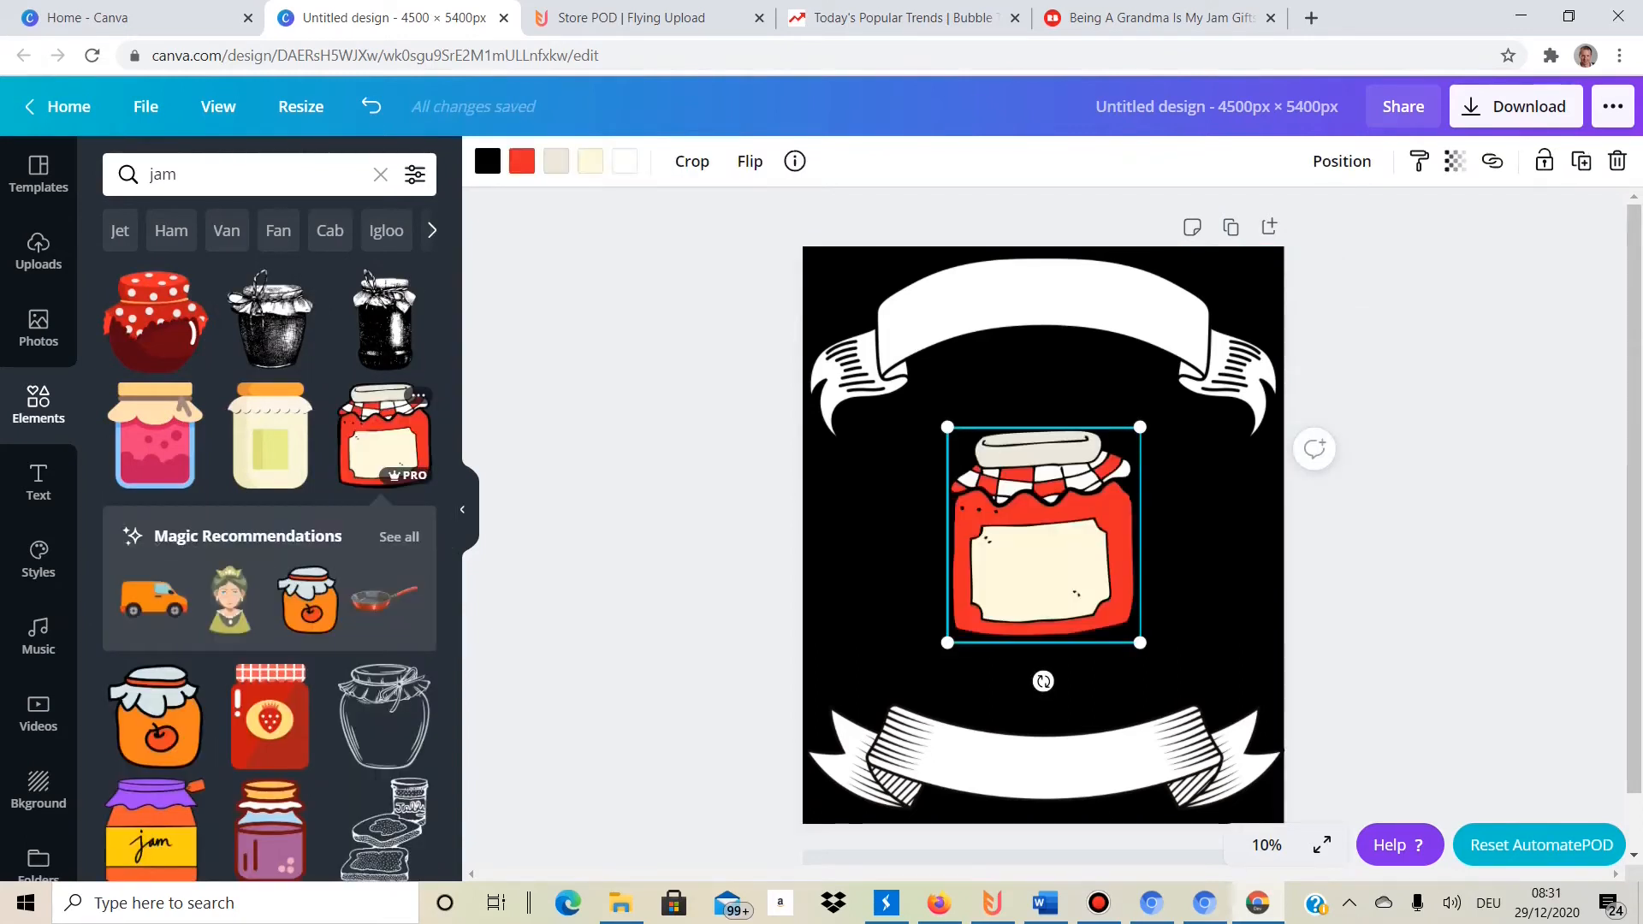
drag(1140, 427, 1197, 362)
drag(948, 643, 902, 692)
drag(1050, 548, 1044, 559)
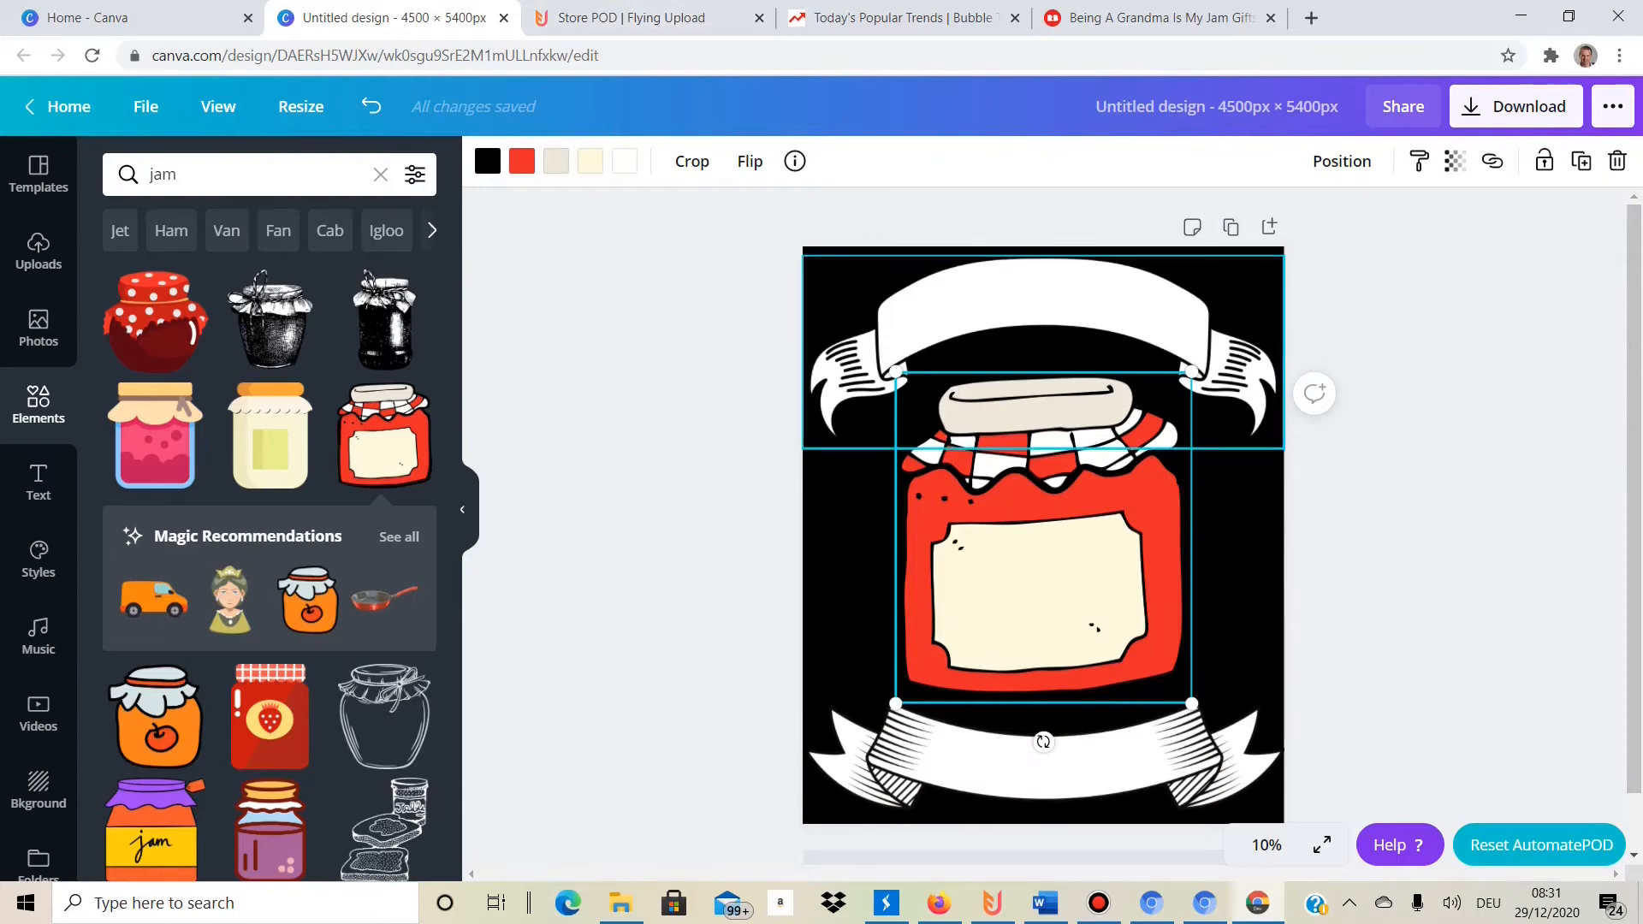
Recolour the white fill of both banners to the cream of the jam jar's label.
click(1027, 296)
click(522, 161)
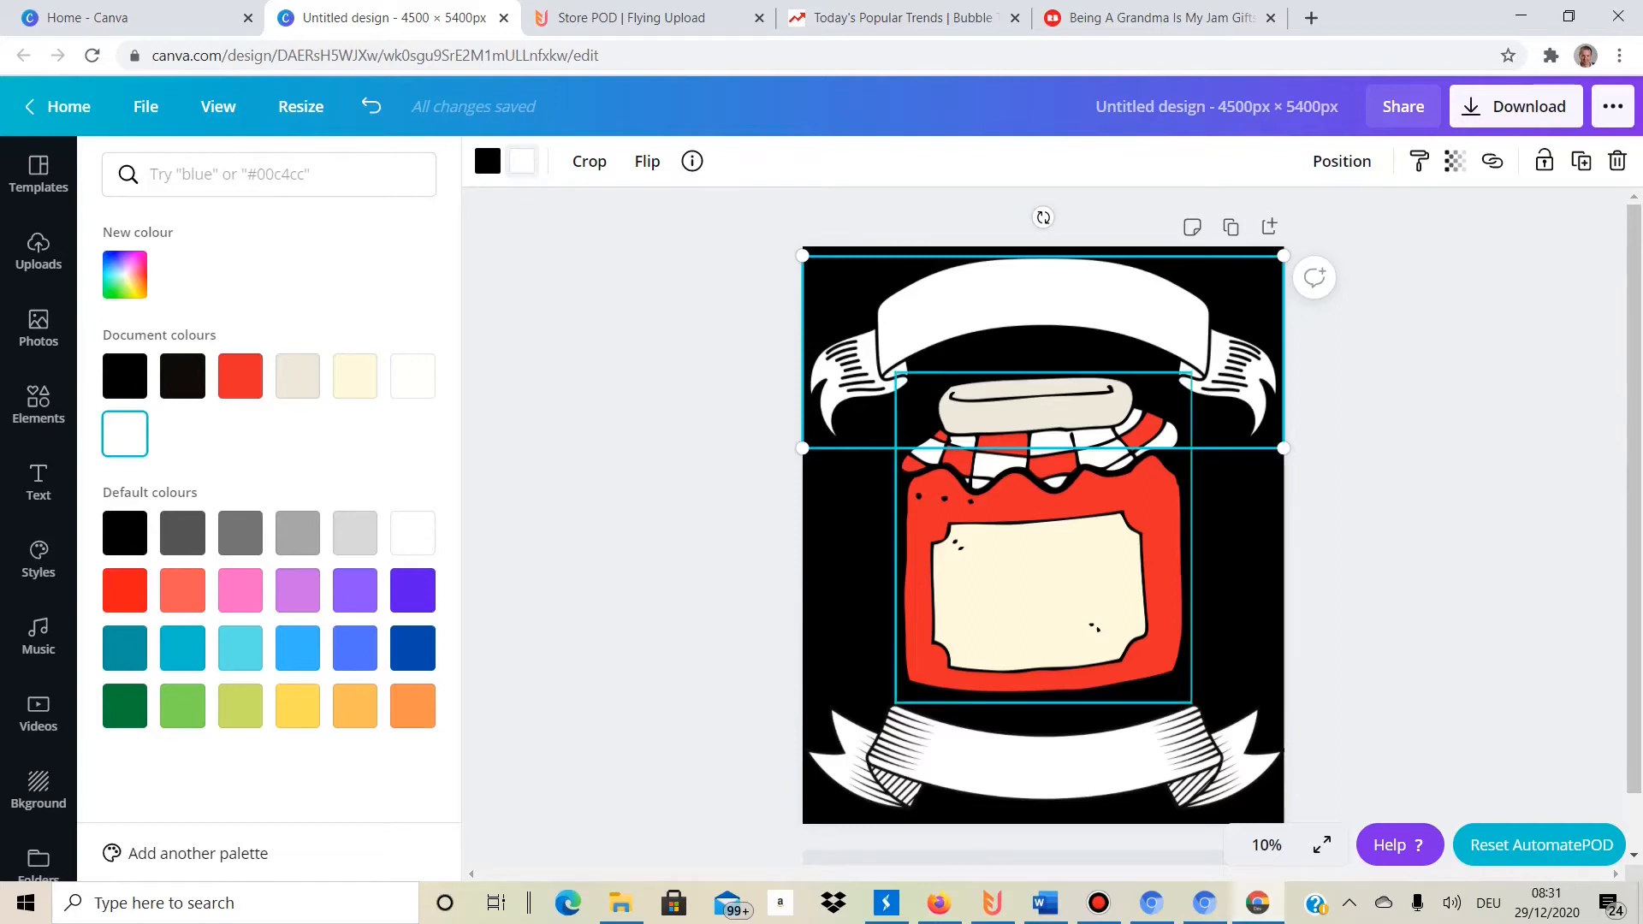
click(355, 377)
click(1043, 767)
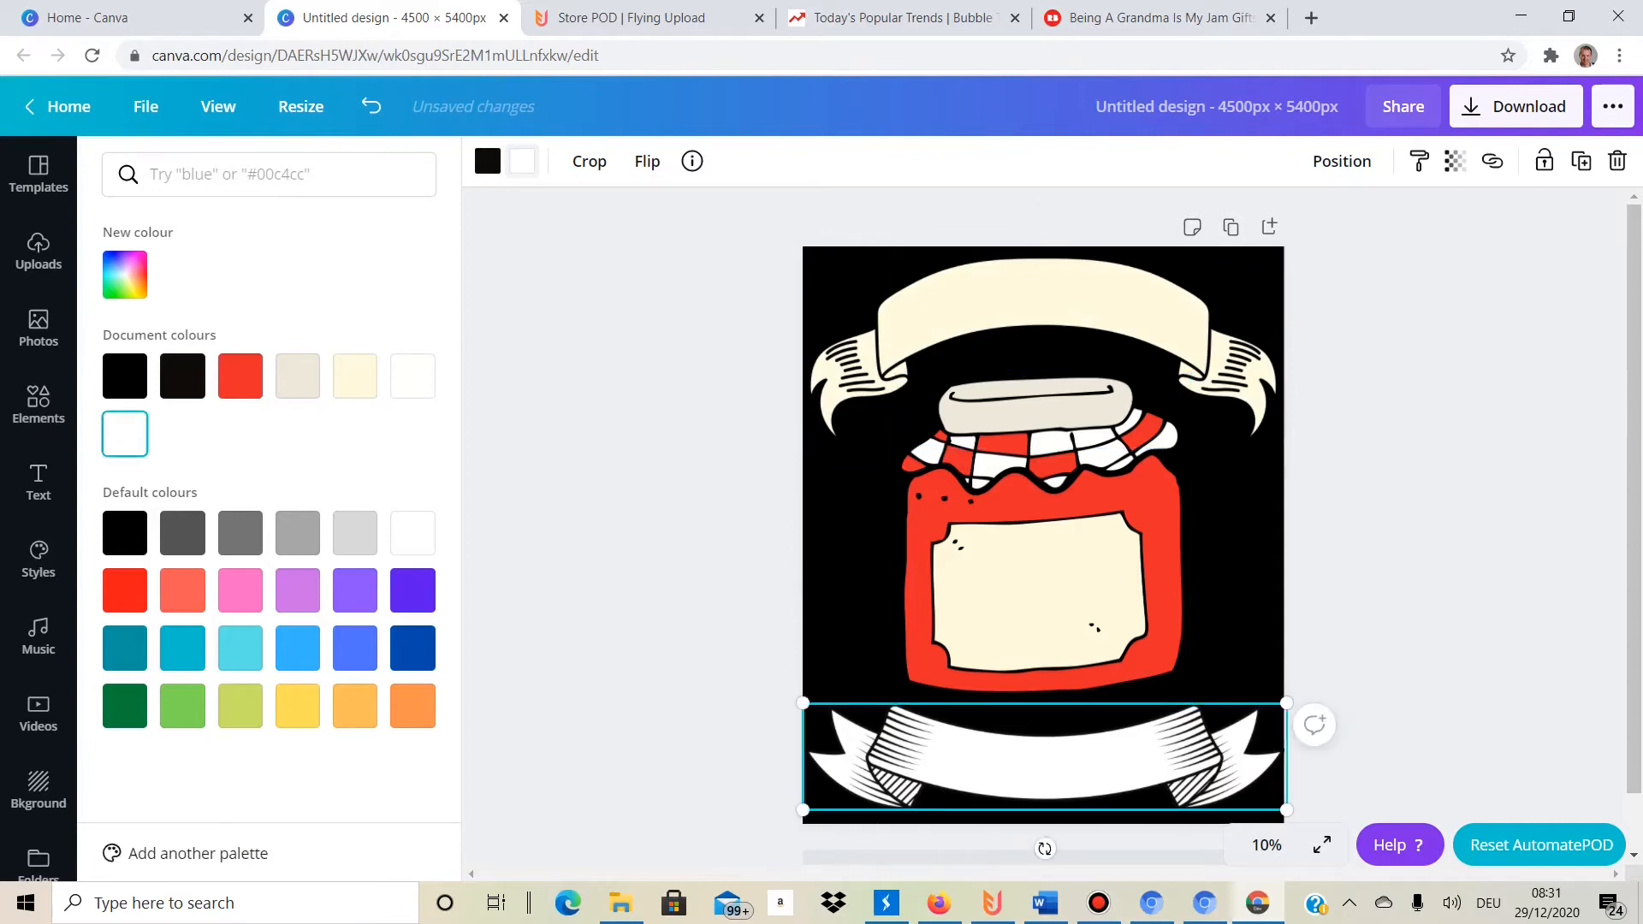
click(355, 377)
click(39, 404)
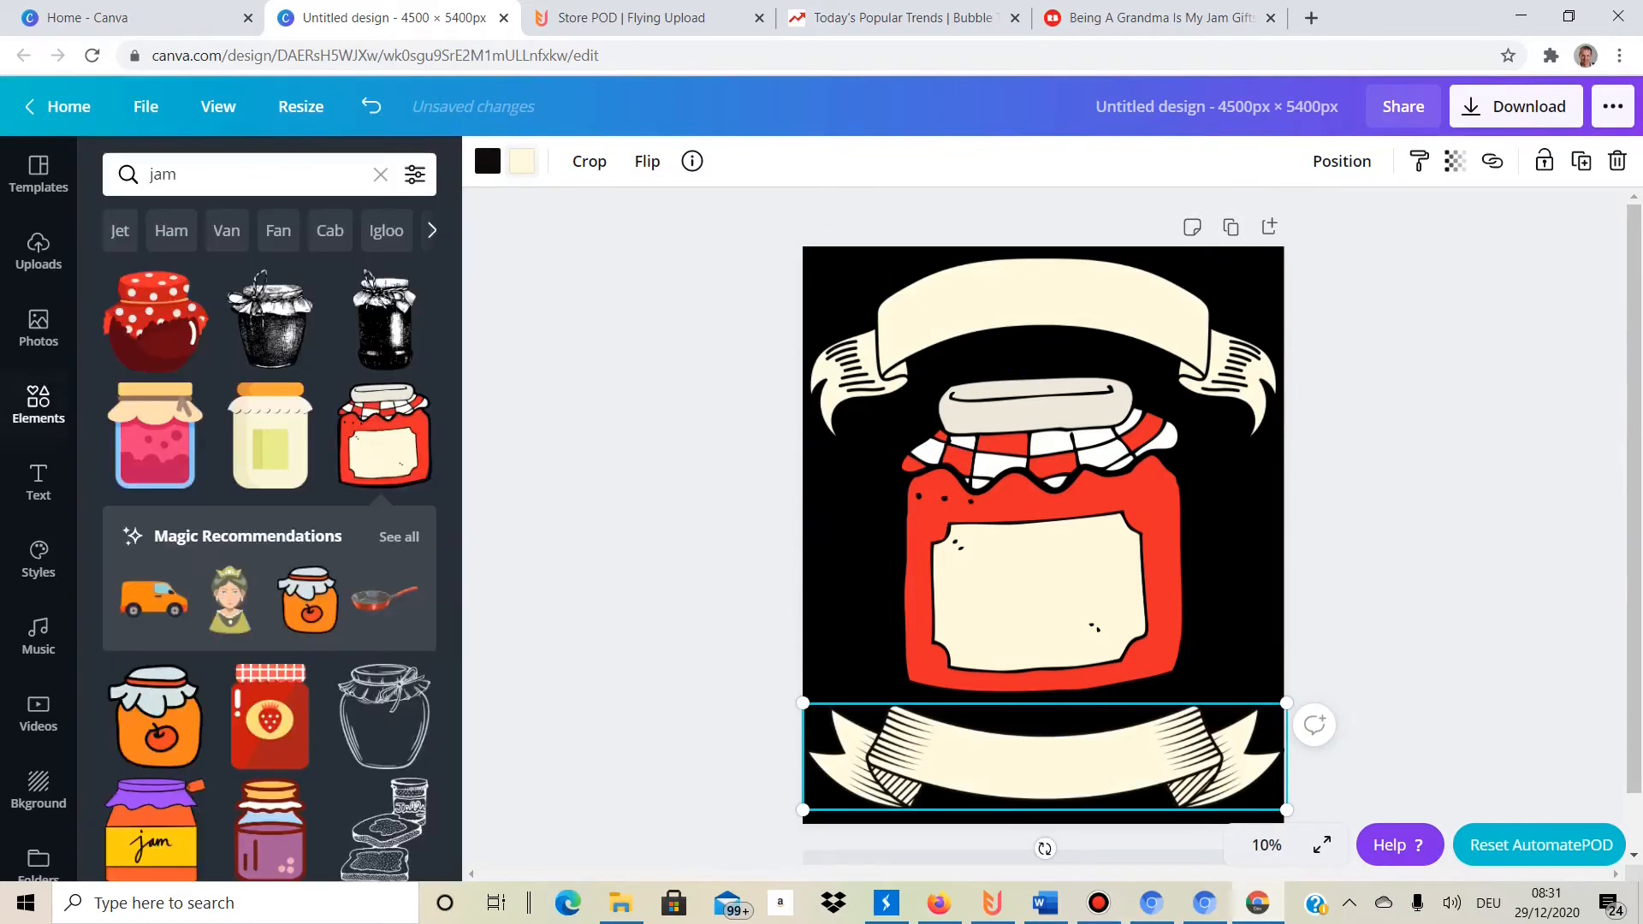
click(1403, 530)
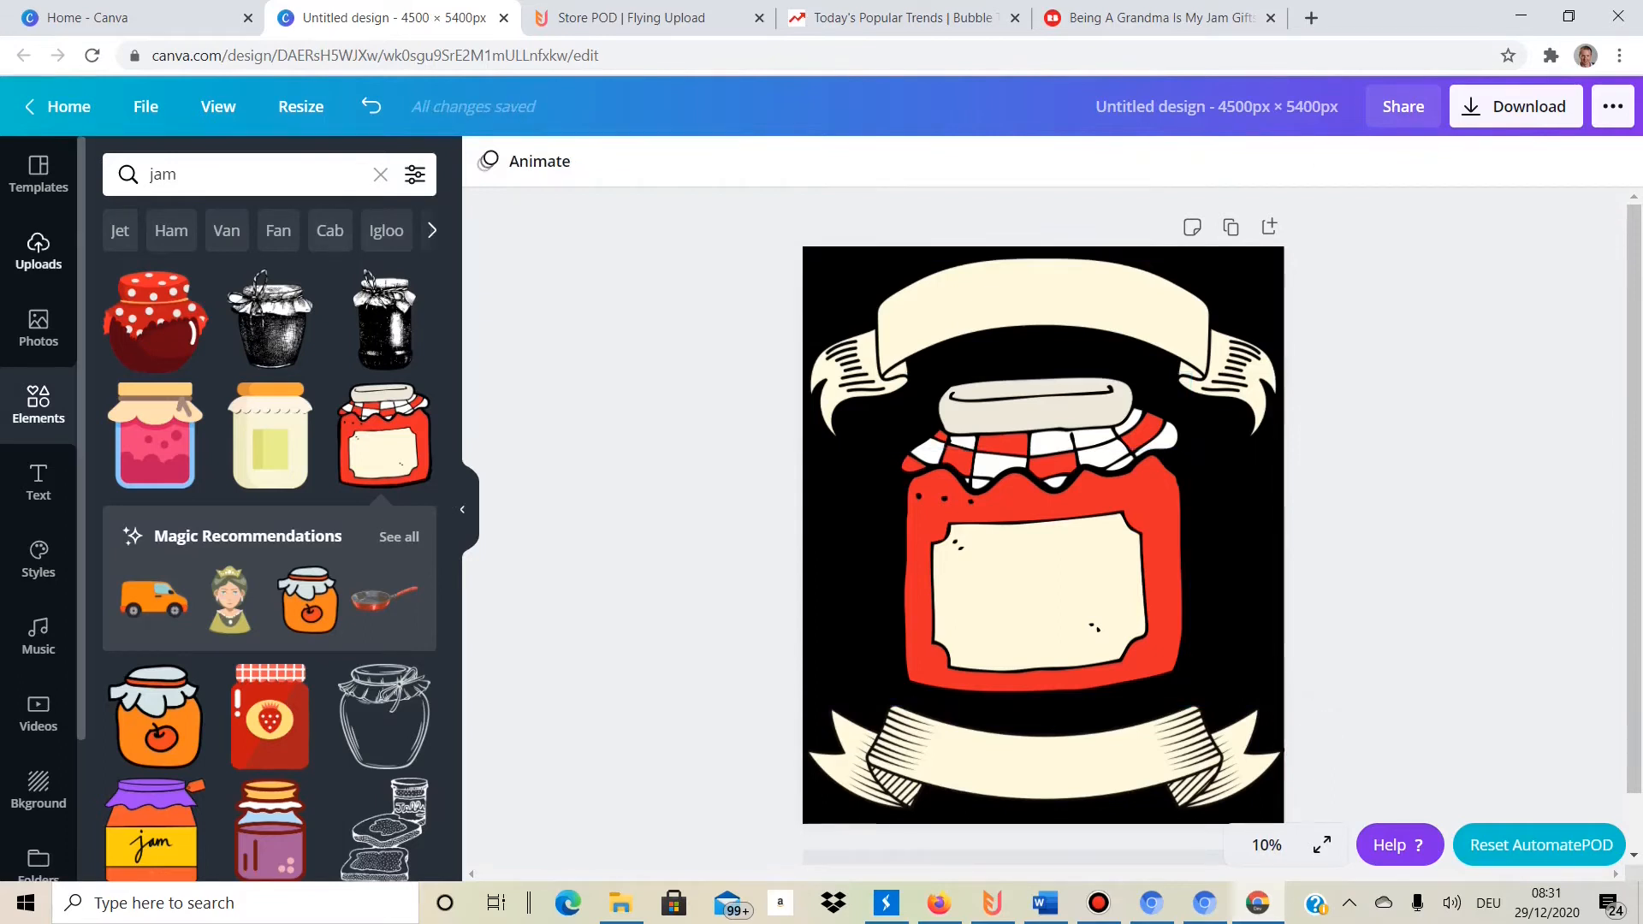
Add the Pro "RODEO" font combination and move the text onto the upper banner.
click(38, 482)
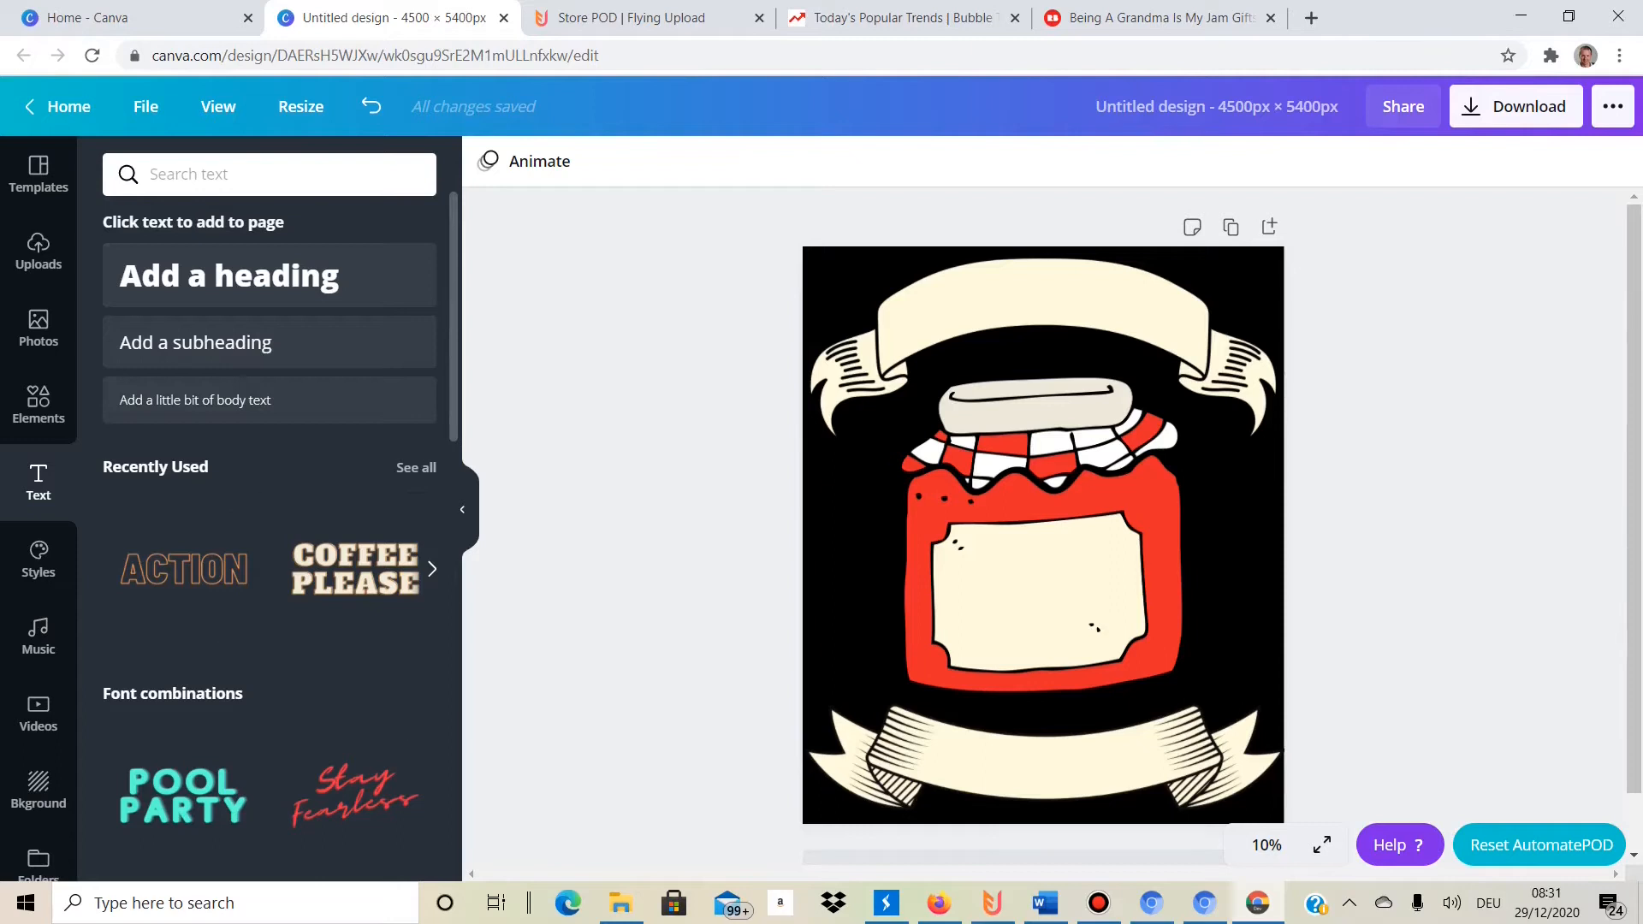
scroll(270, 514, down, 5)
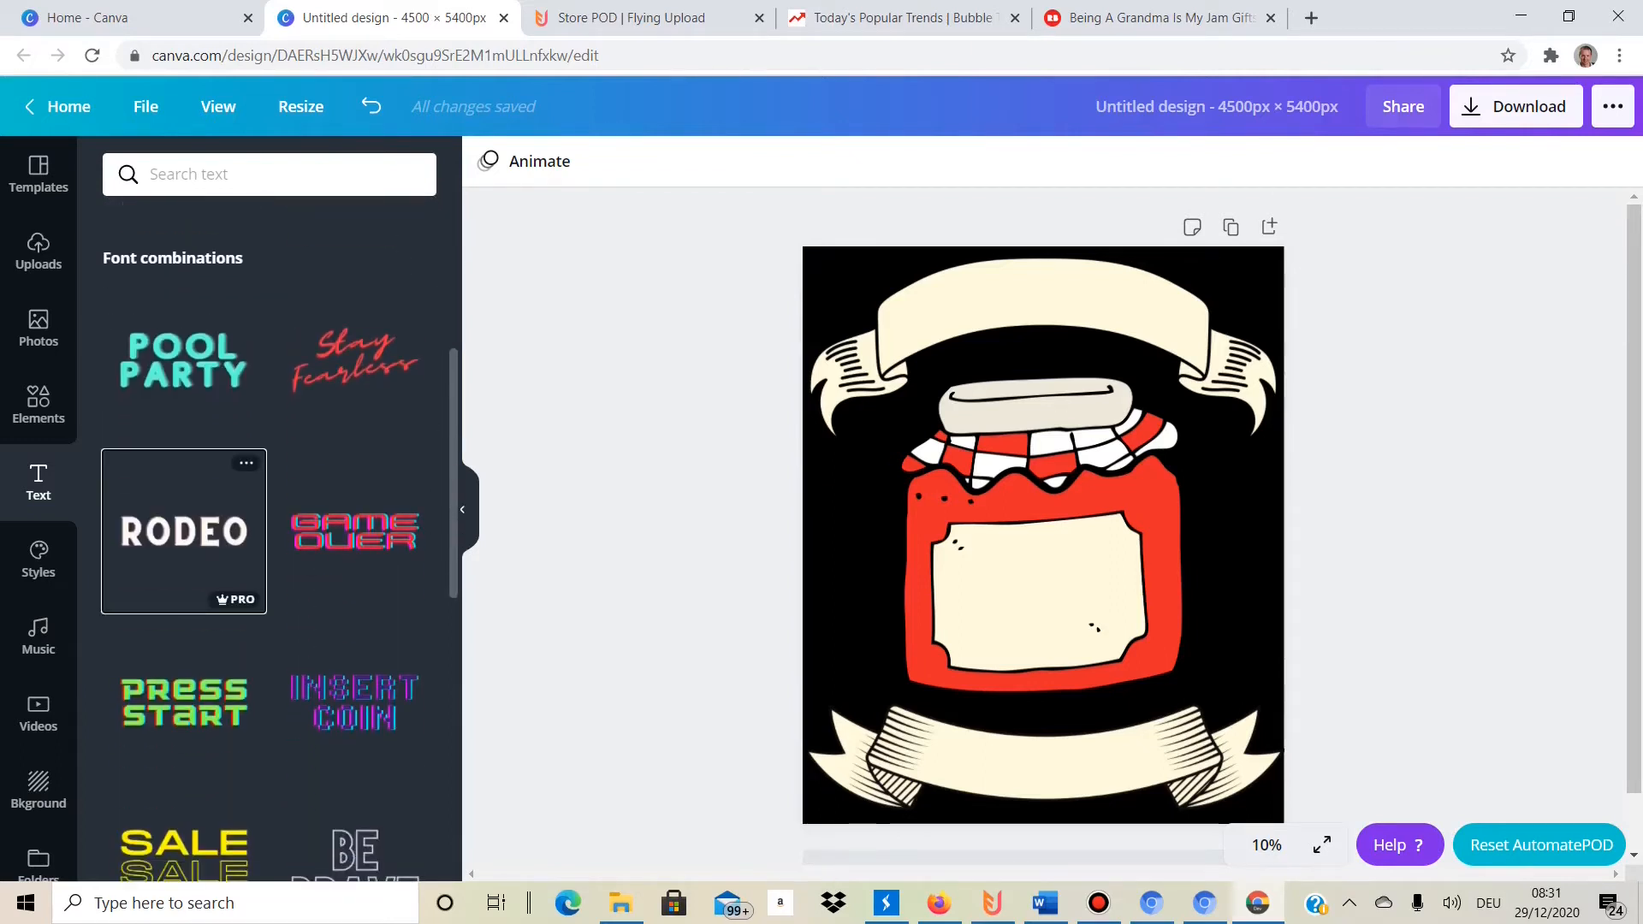
click(184, 531)
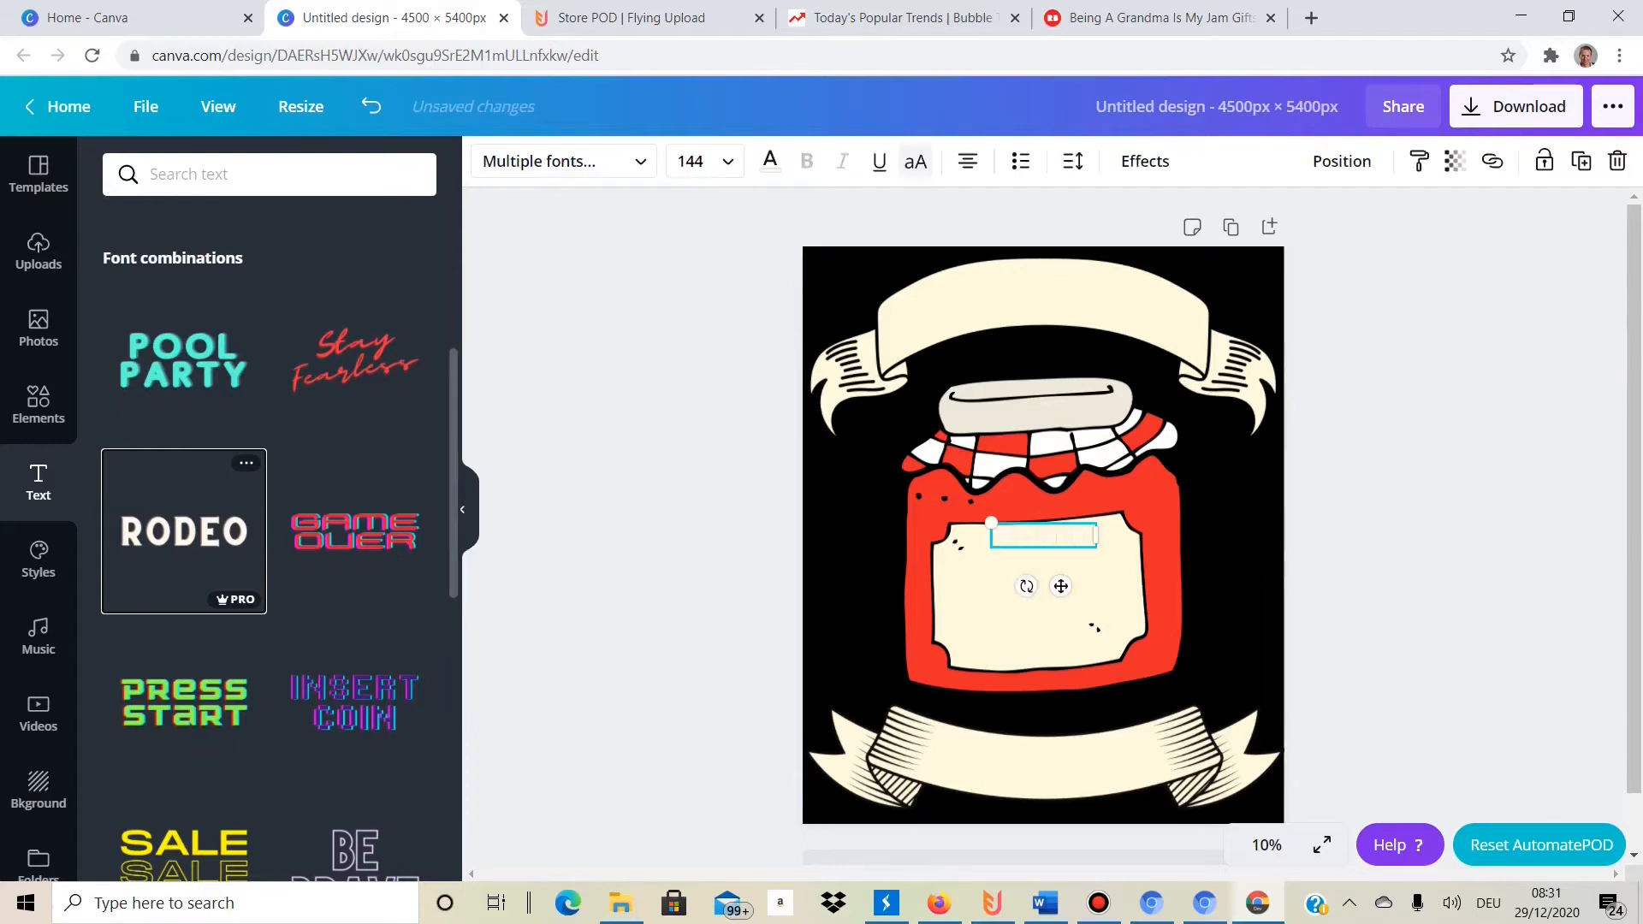
drag(1044, 535, 976, 306)
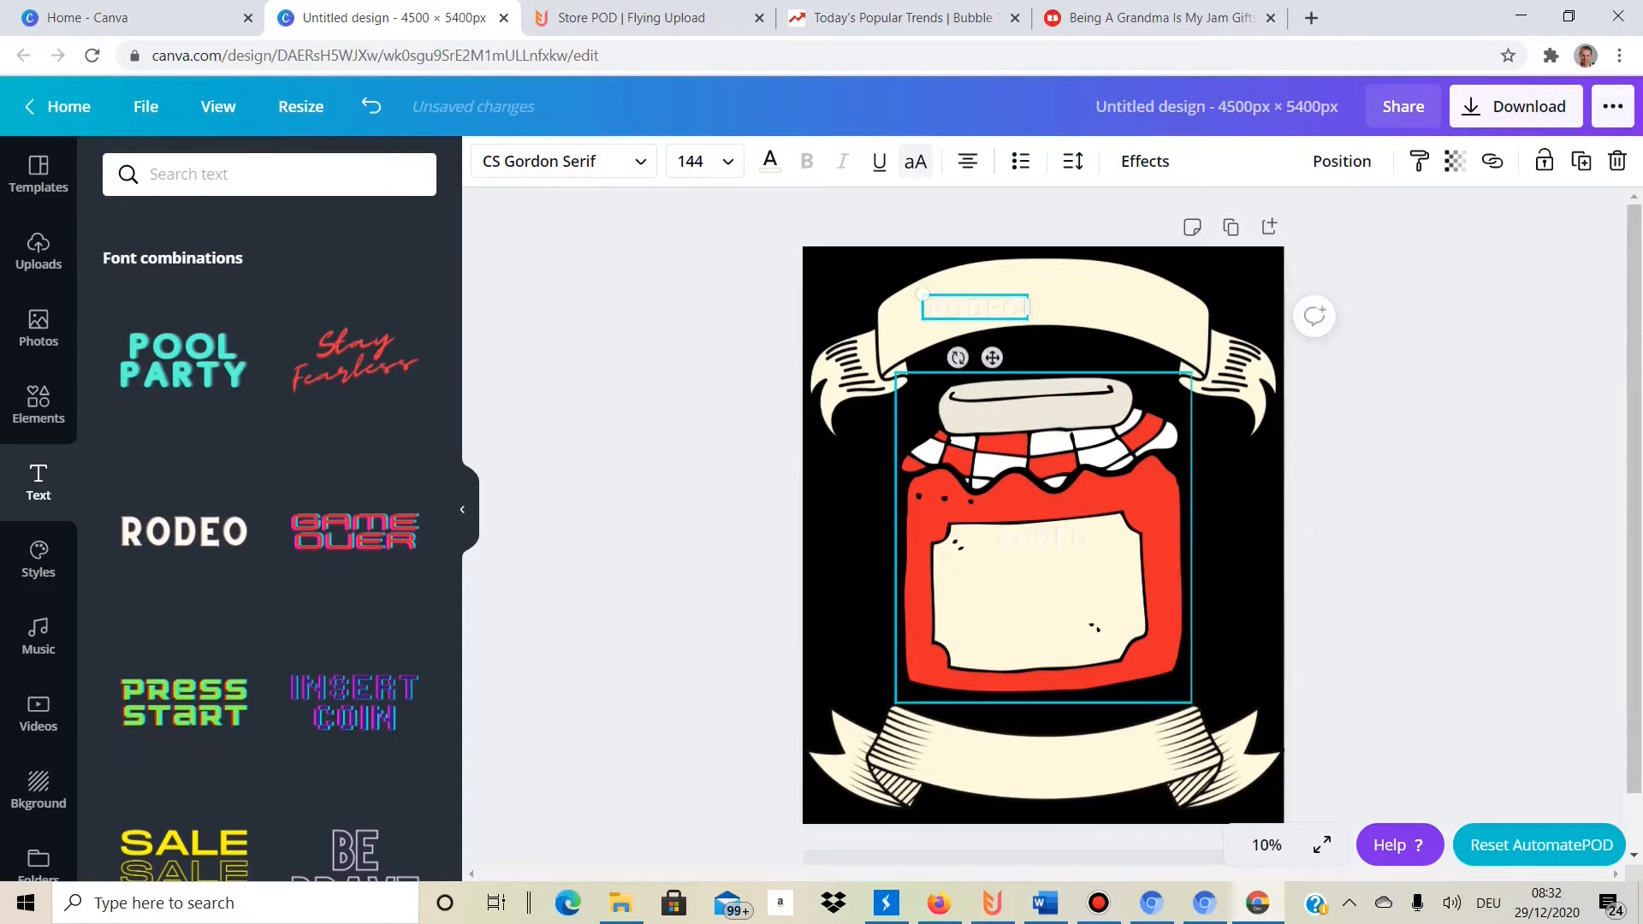
key(Escape)
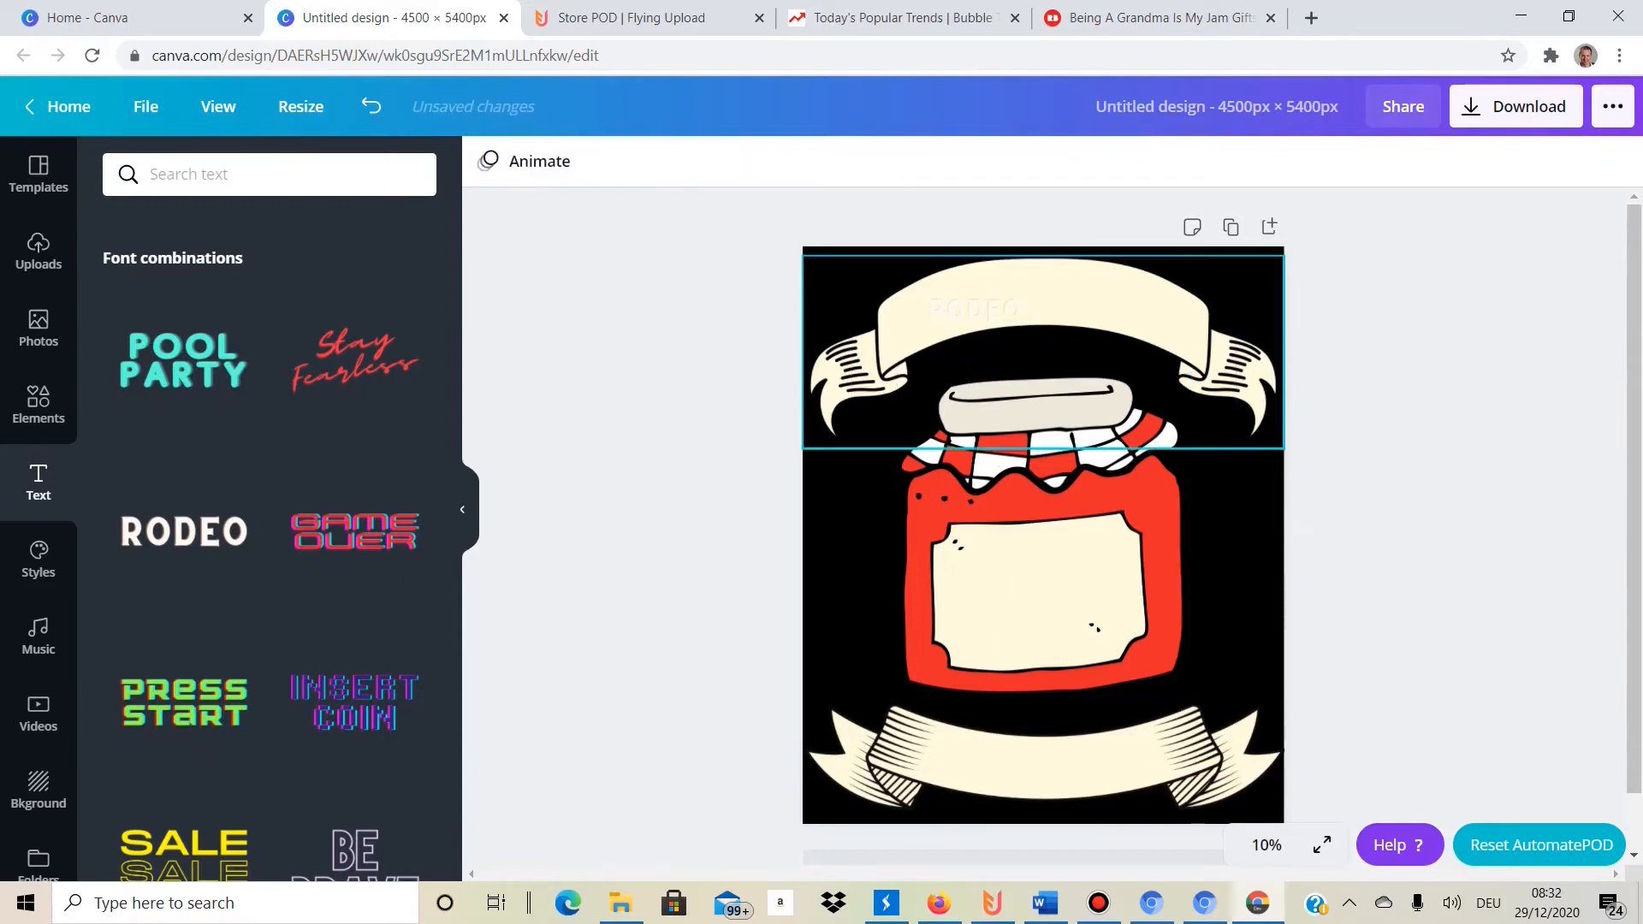
Recolour the "RODEO" text on the upper banner black.
click(976, 306)
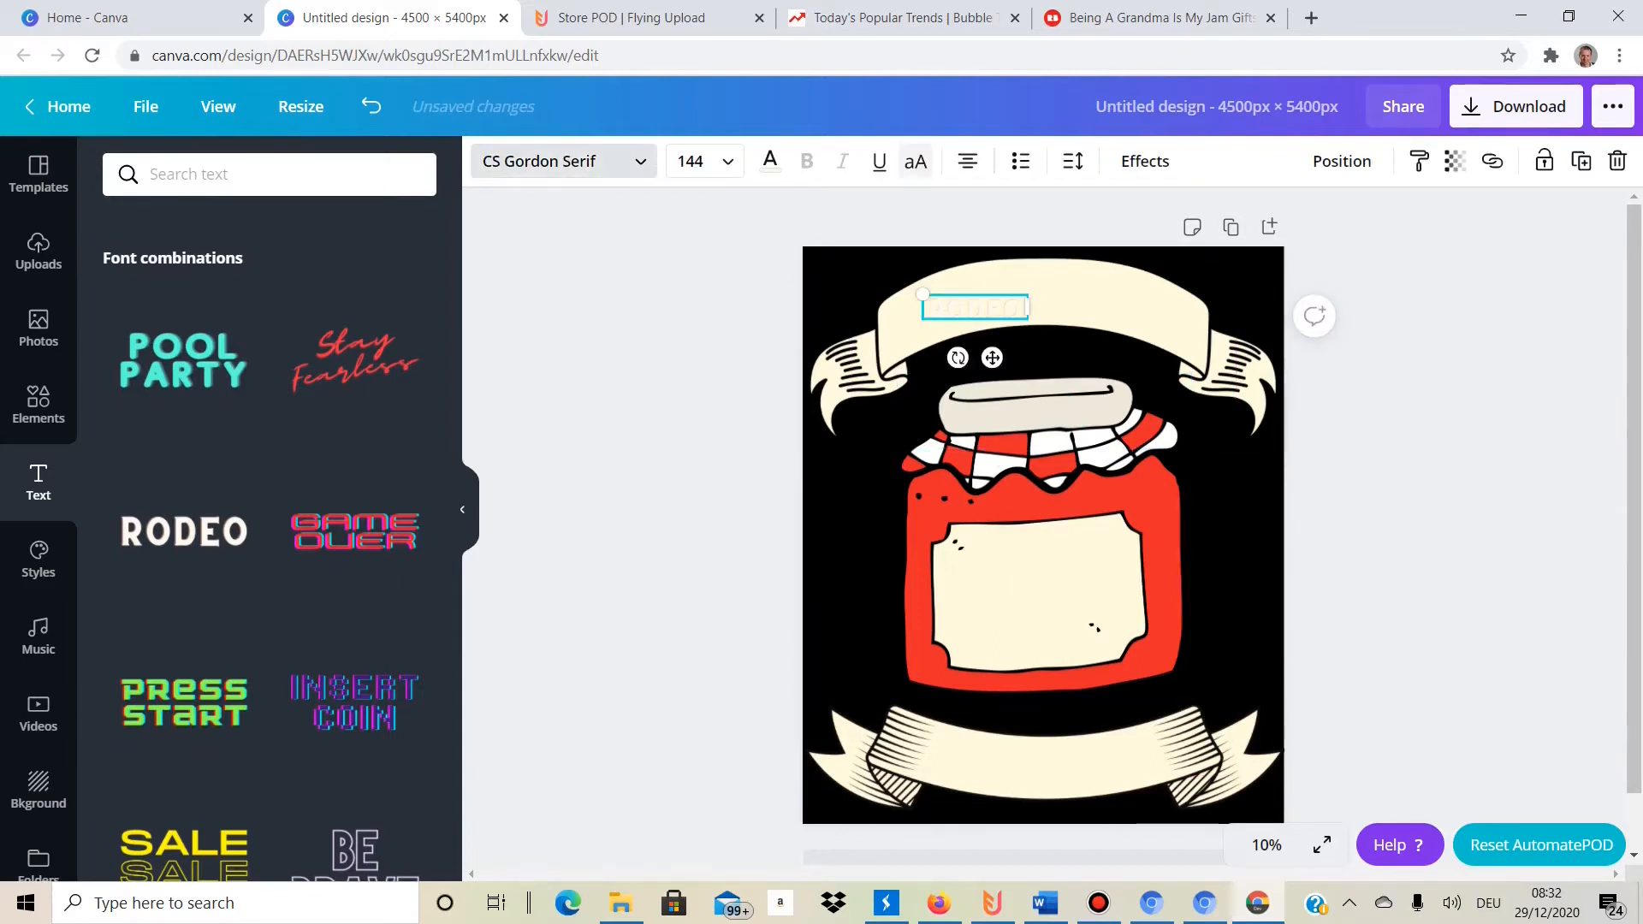
click(563, 161)
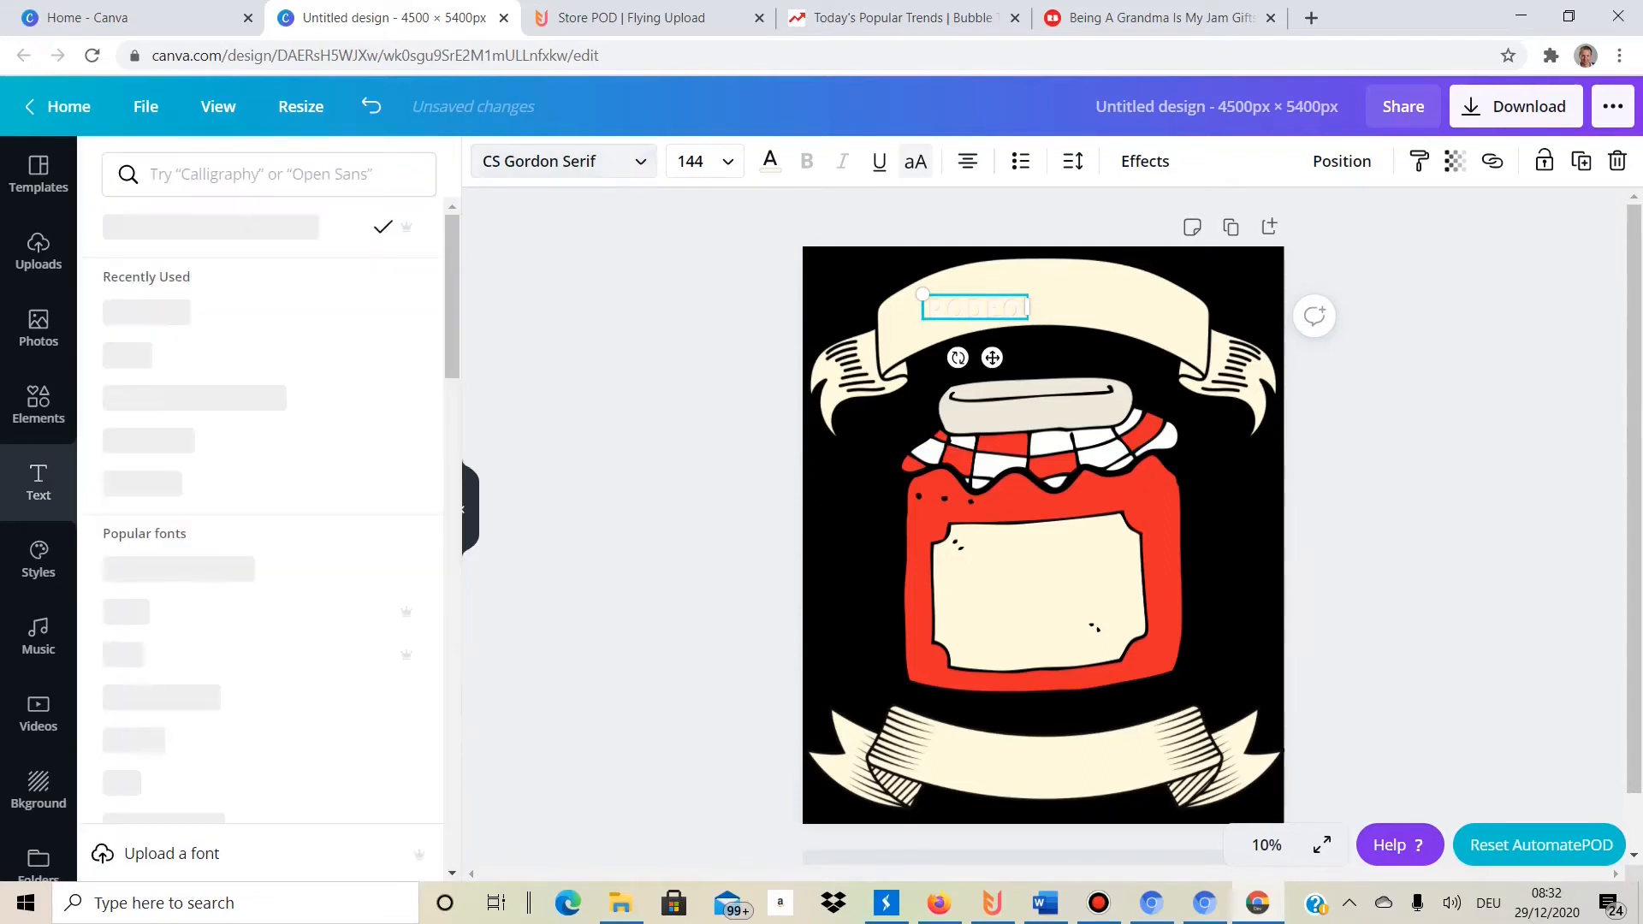
click(770, 160)
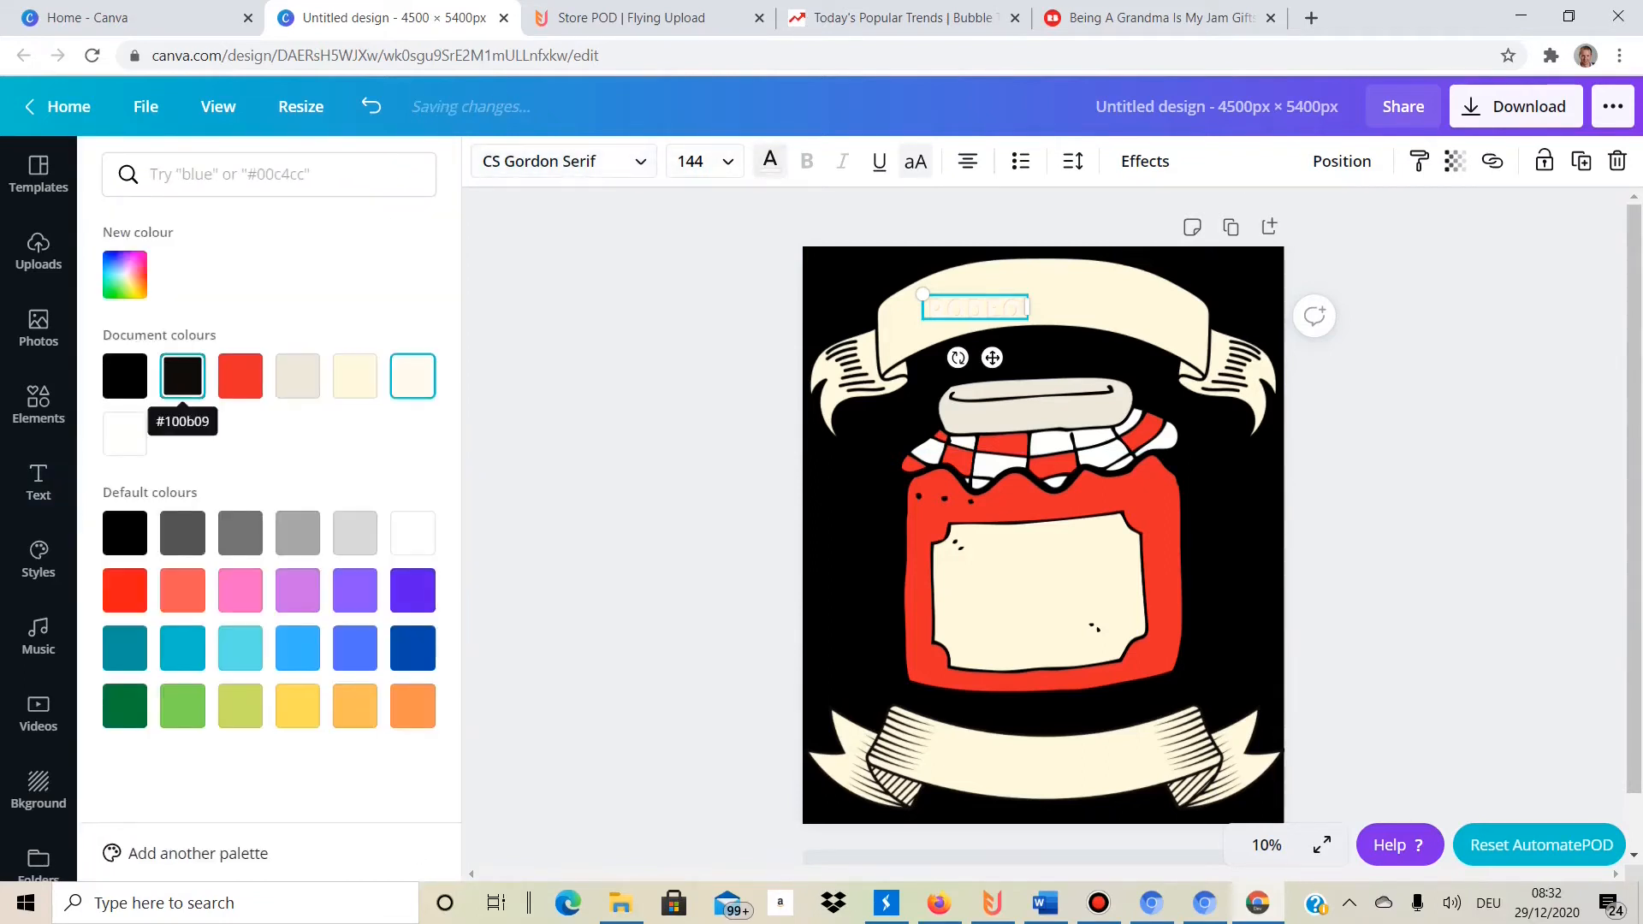
click(125, 376)
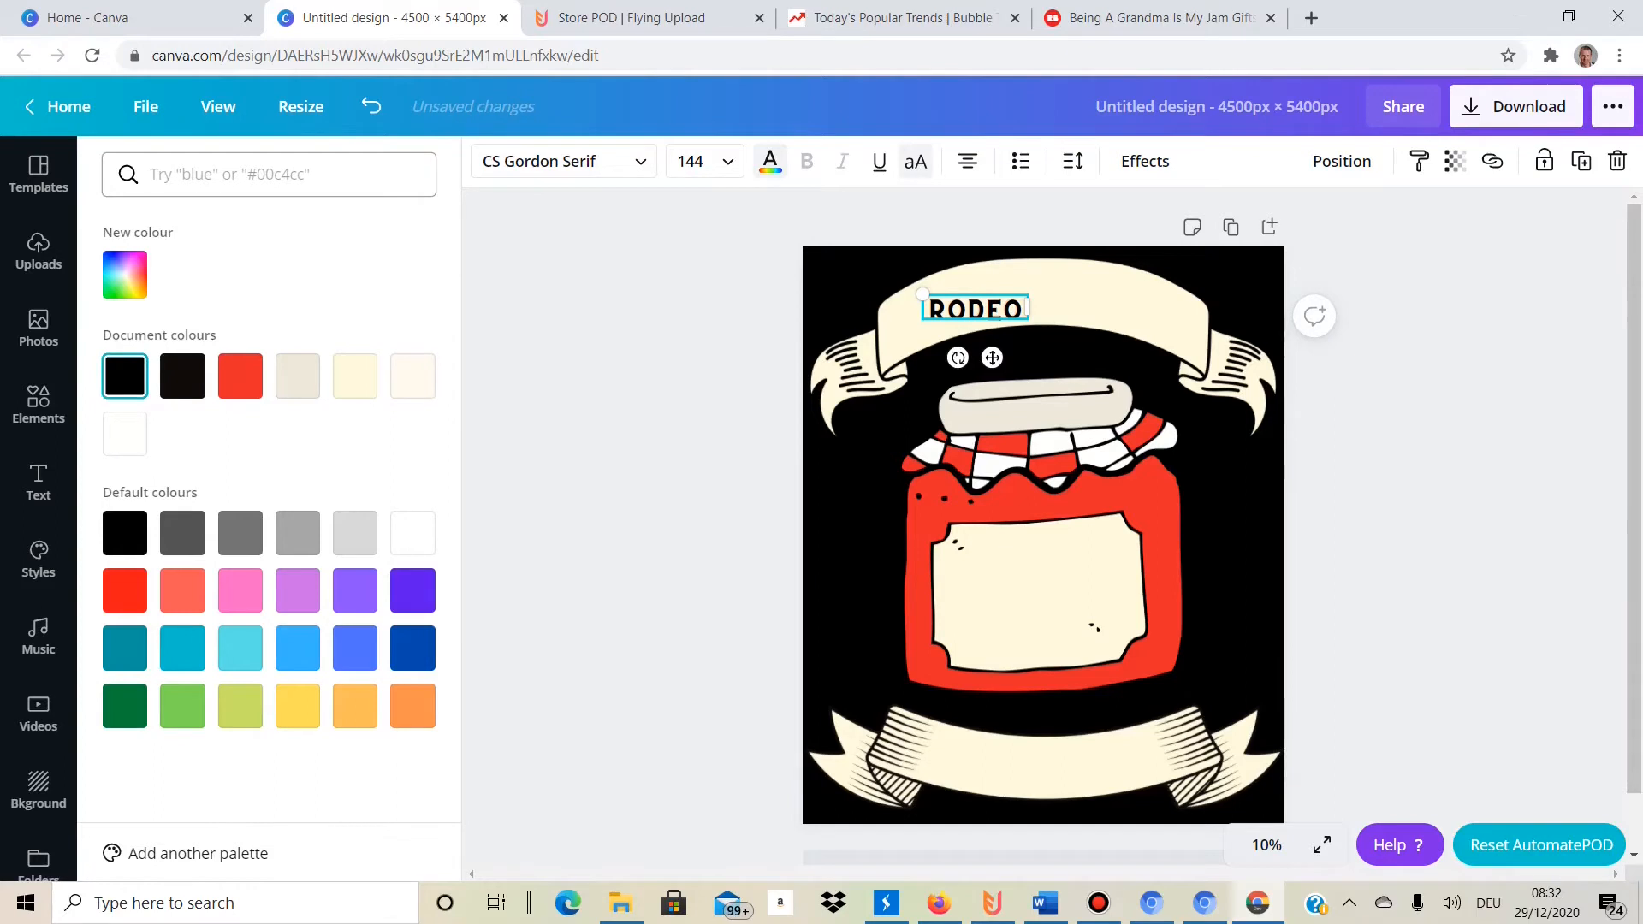
Replace the "RODEO" text with "BEING A", enlarge it to about size 301 on one line, and centre it on the upper banner.
key(ctrl+a)
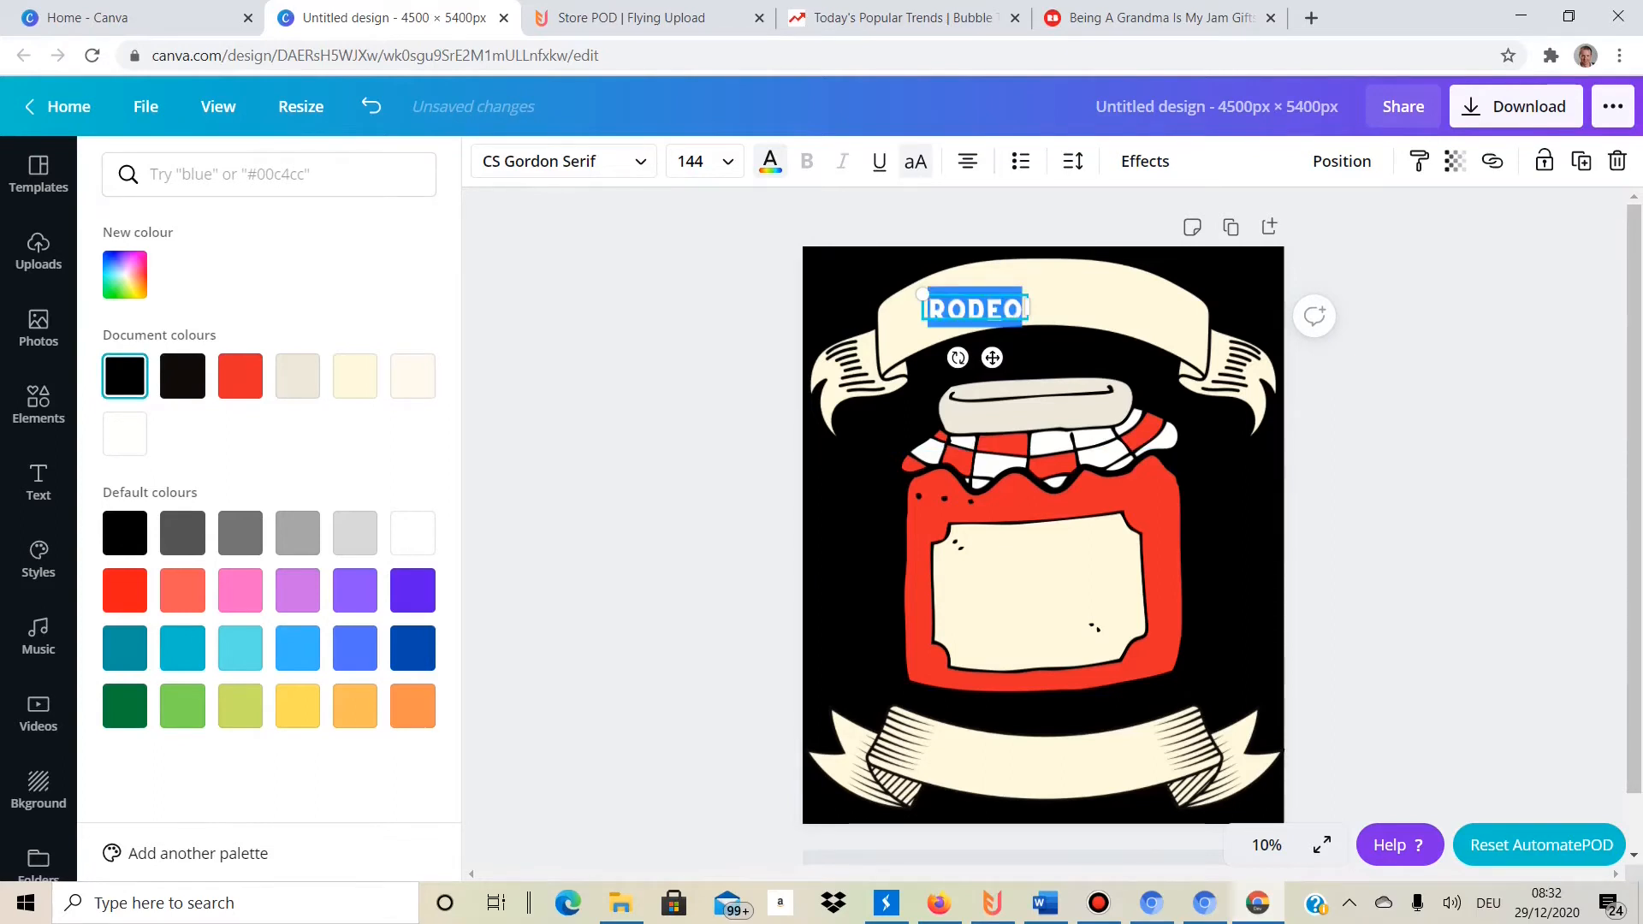
text(BEING A)
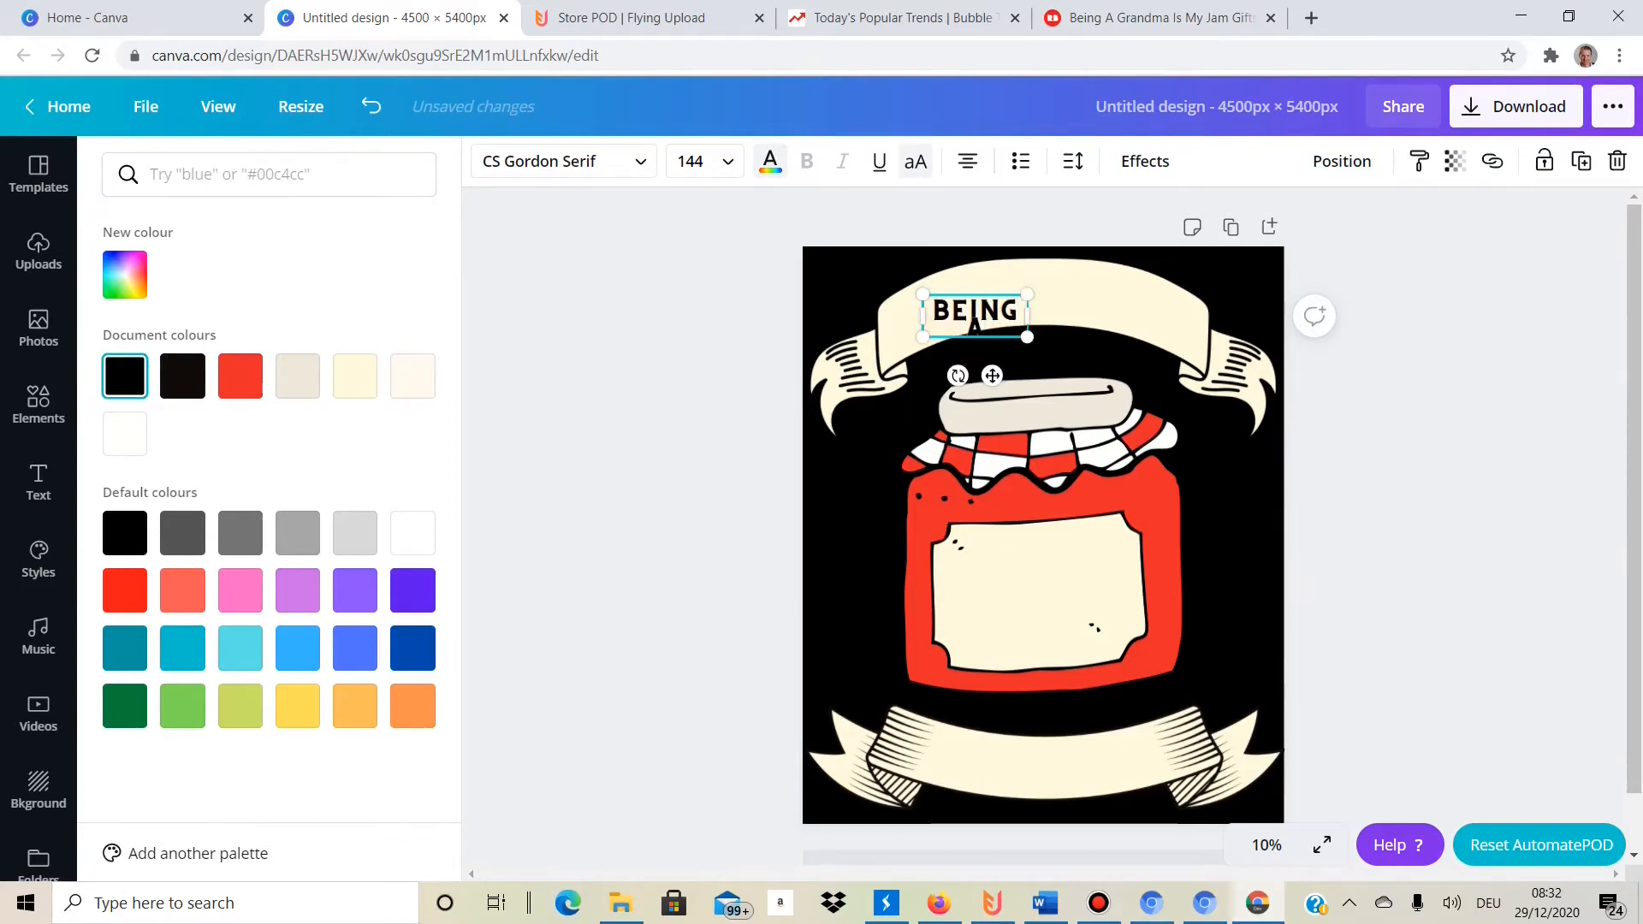
drag(1027, 337, 1236, 342)
drag(1096, 384, 1069, 359)
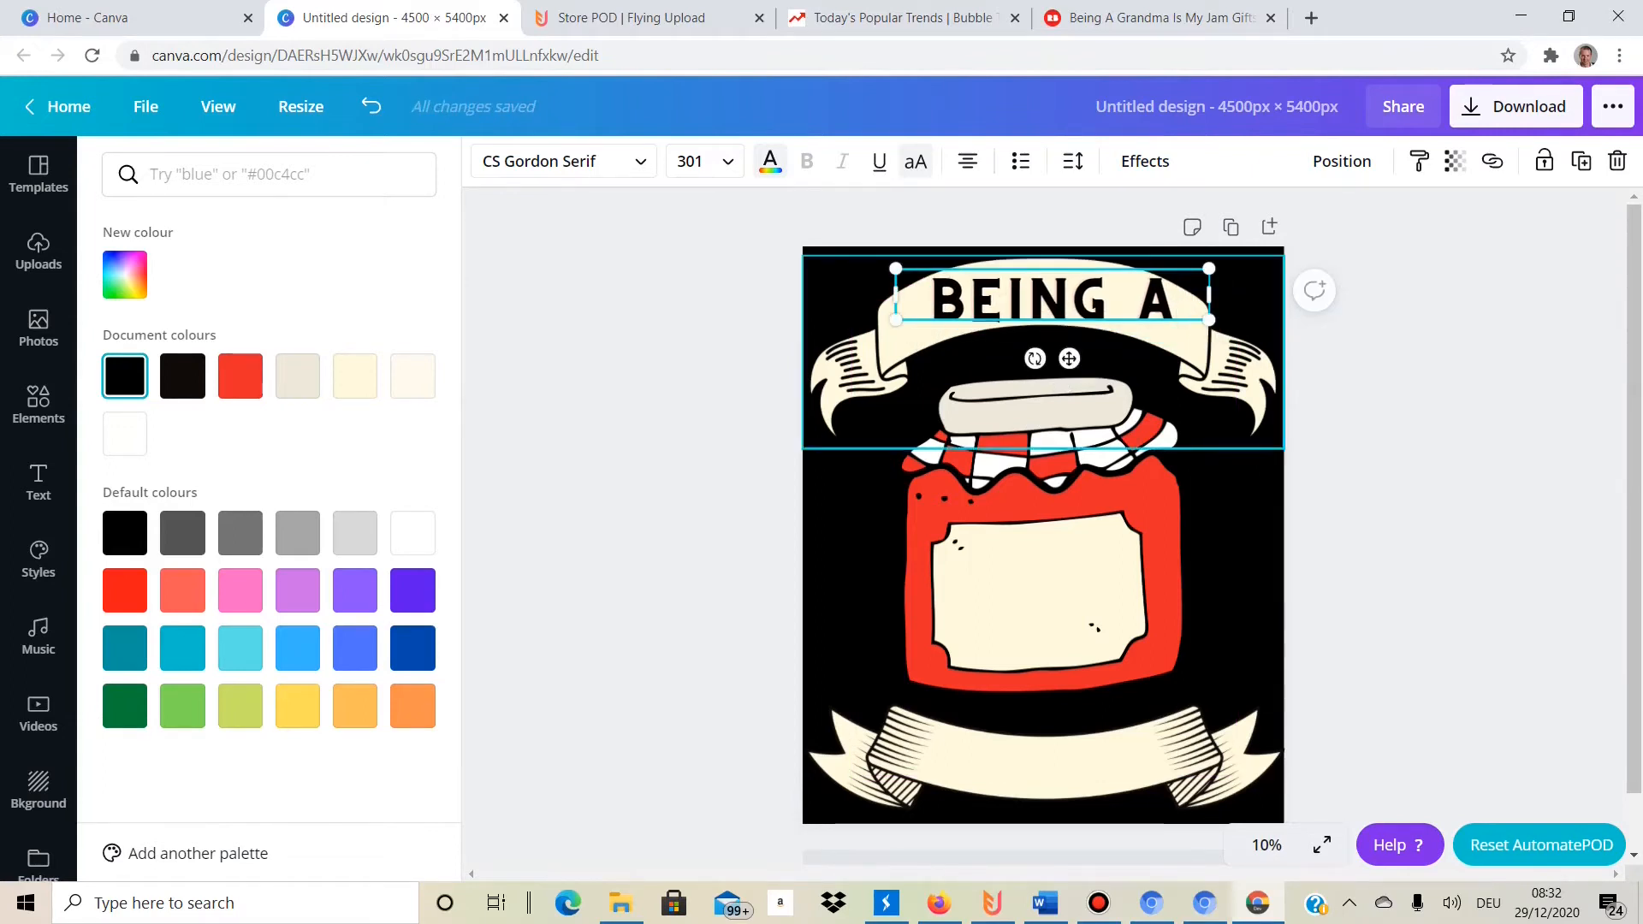
Duplicate the "BEING A" text onto the jar's label and change the copy to "GRANDMA".
click(1070, 338)
click(1053, 298)
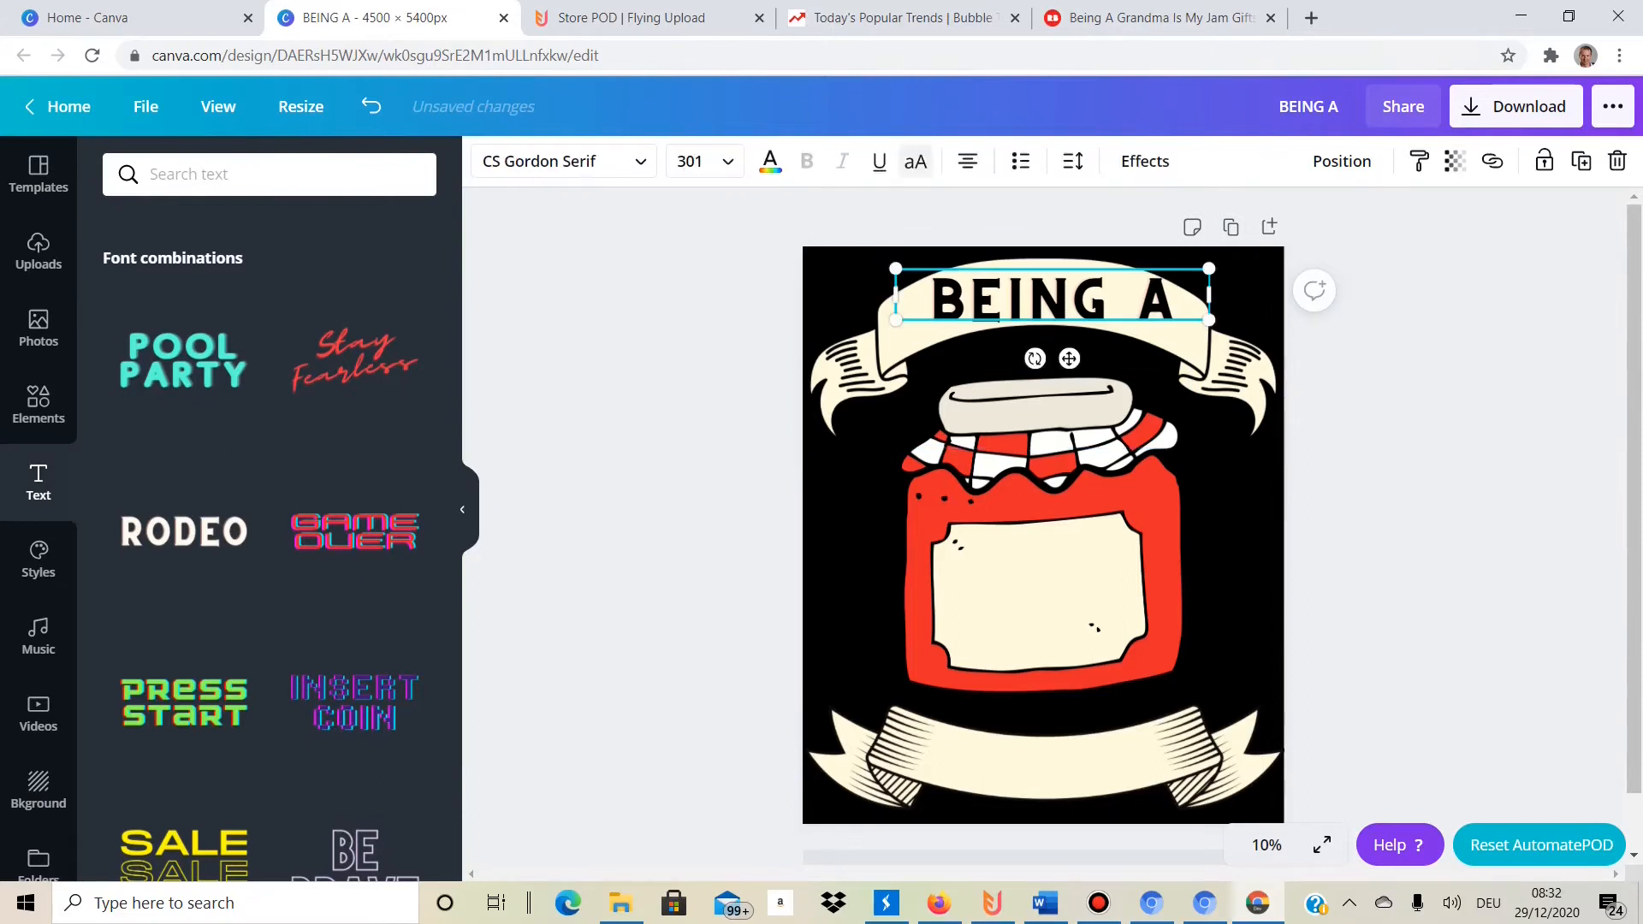
key(ctrl+v)
drag(1053, 300, 1042, 585)
double_click(1042, 585)
key(BackSpace)
key(Delete)
text(GRANDMA)
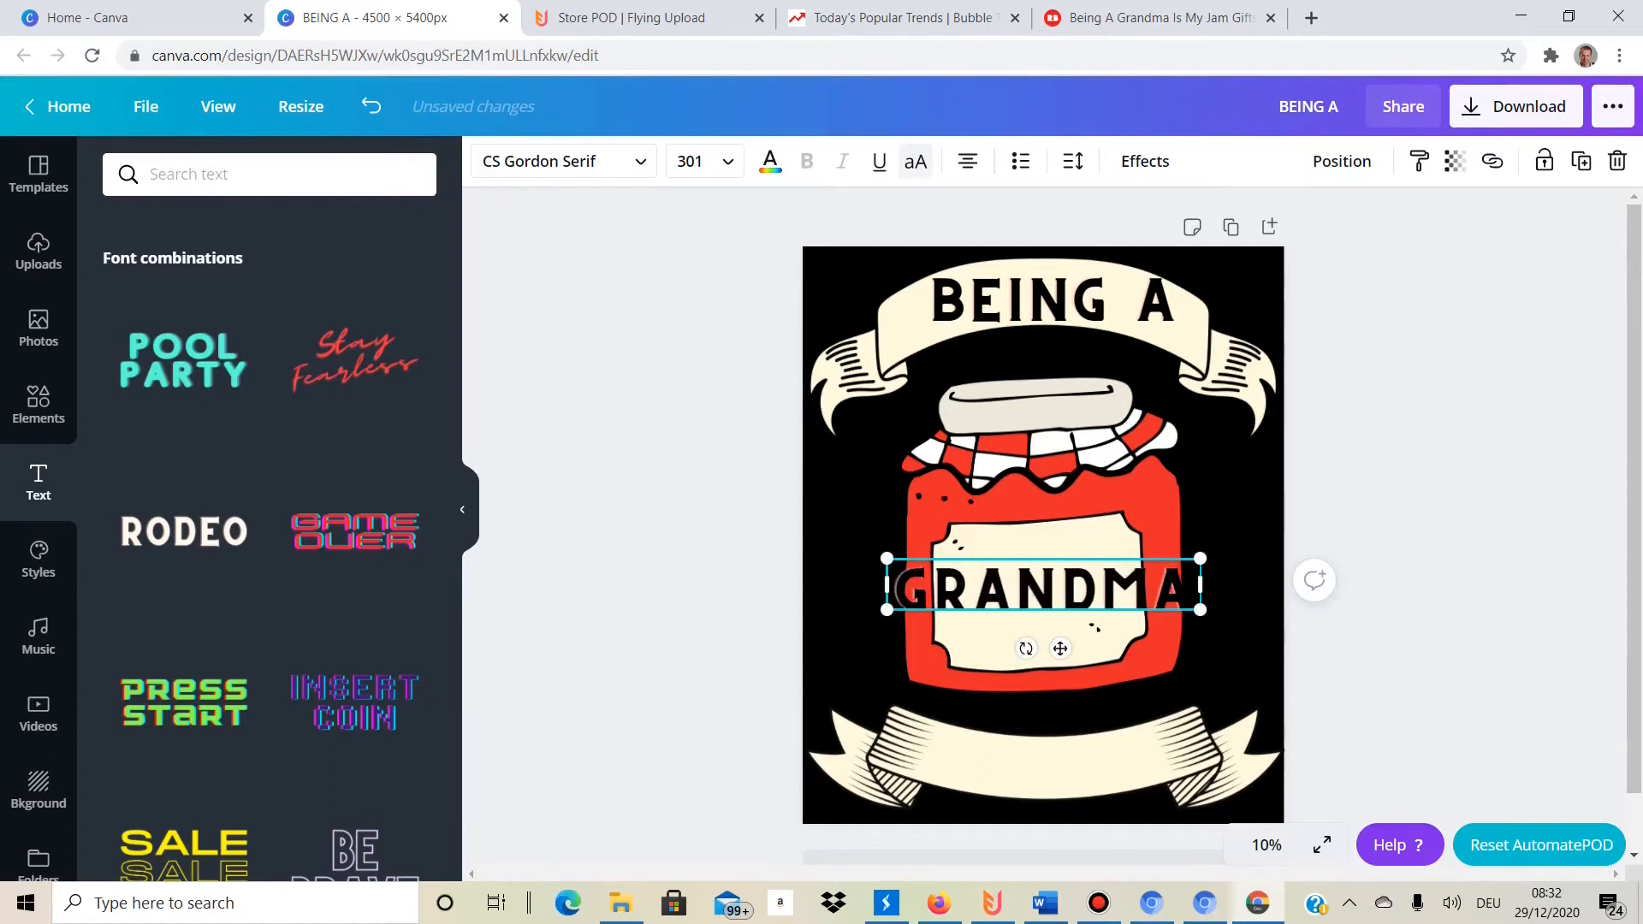
click(1361, 514)
Duplicate the "GRANDMA" text onto the lower banner and change the copy to "IS MY JAM".
click(1042, 587)
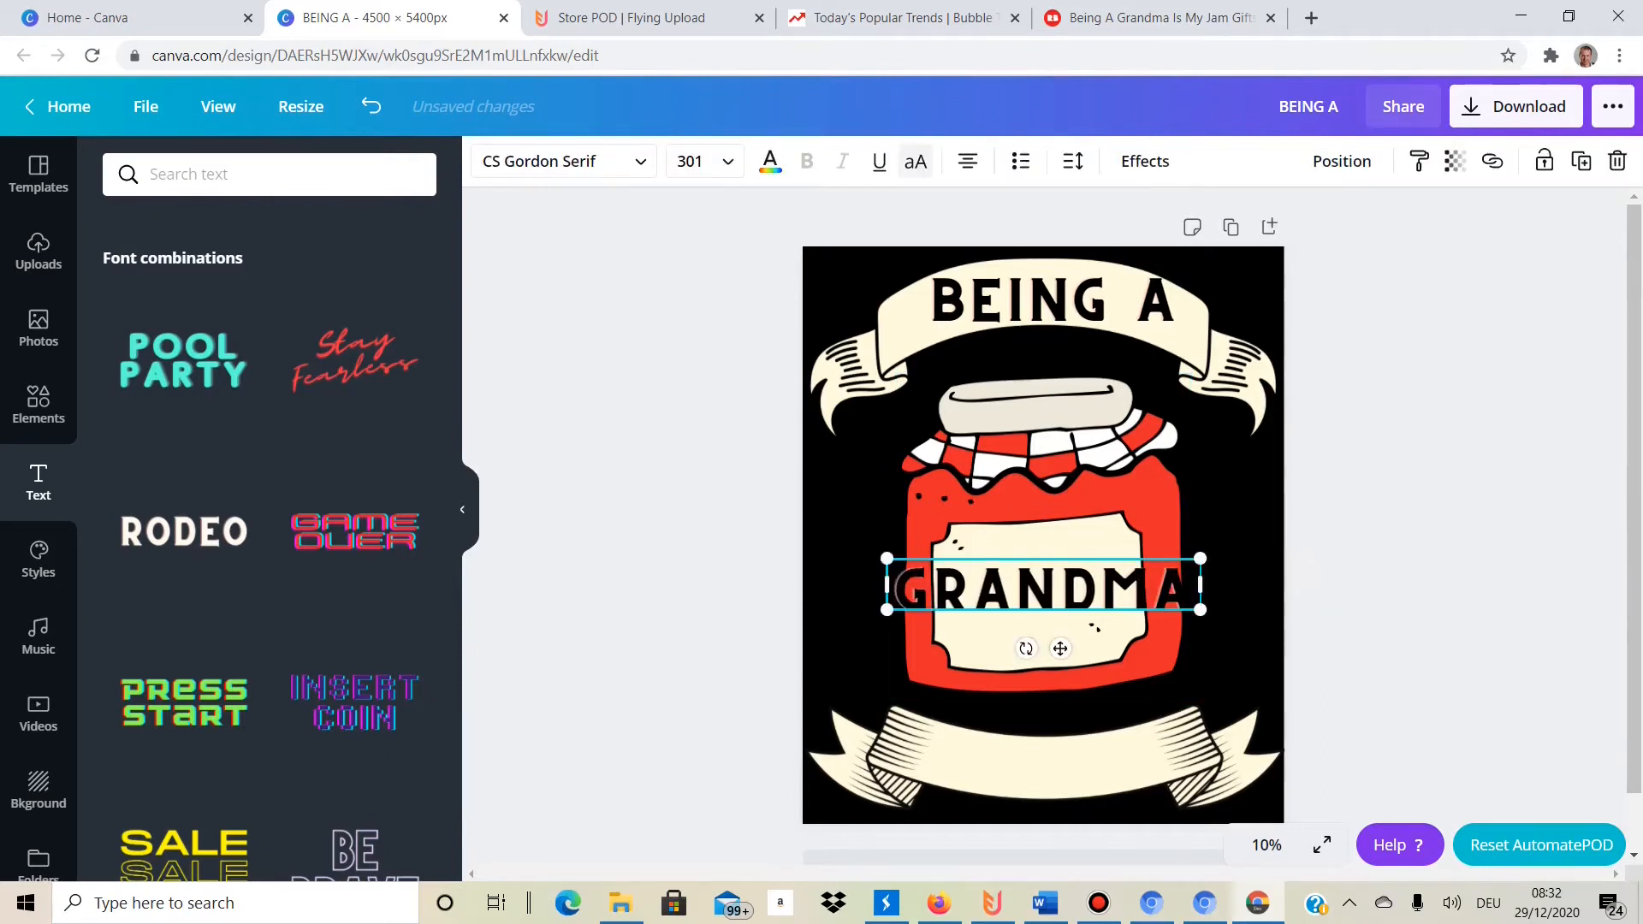
key(ctrl+c)
key(ctrl+v)
drag(1042, 587, 1049, 758)
double_click(1048, 758)
text(IS MY JAM)
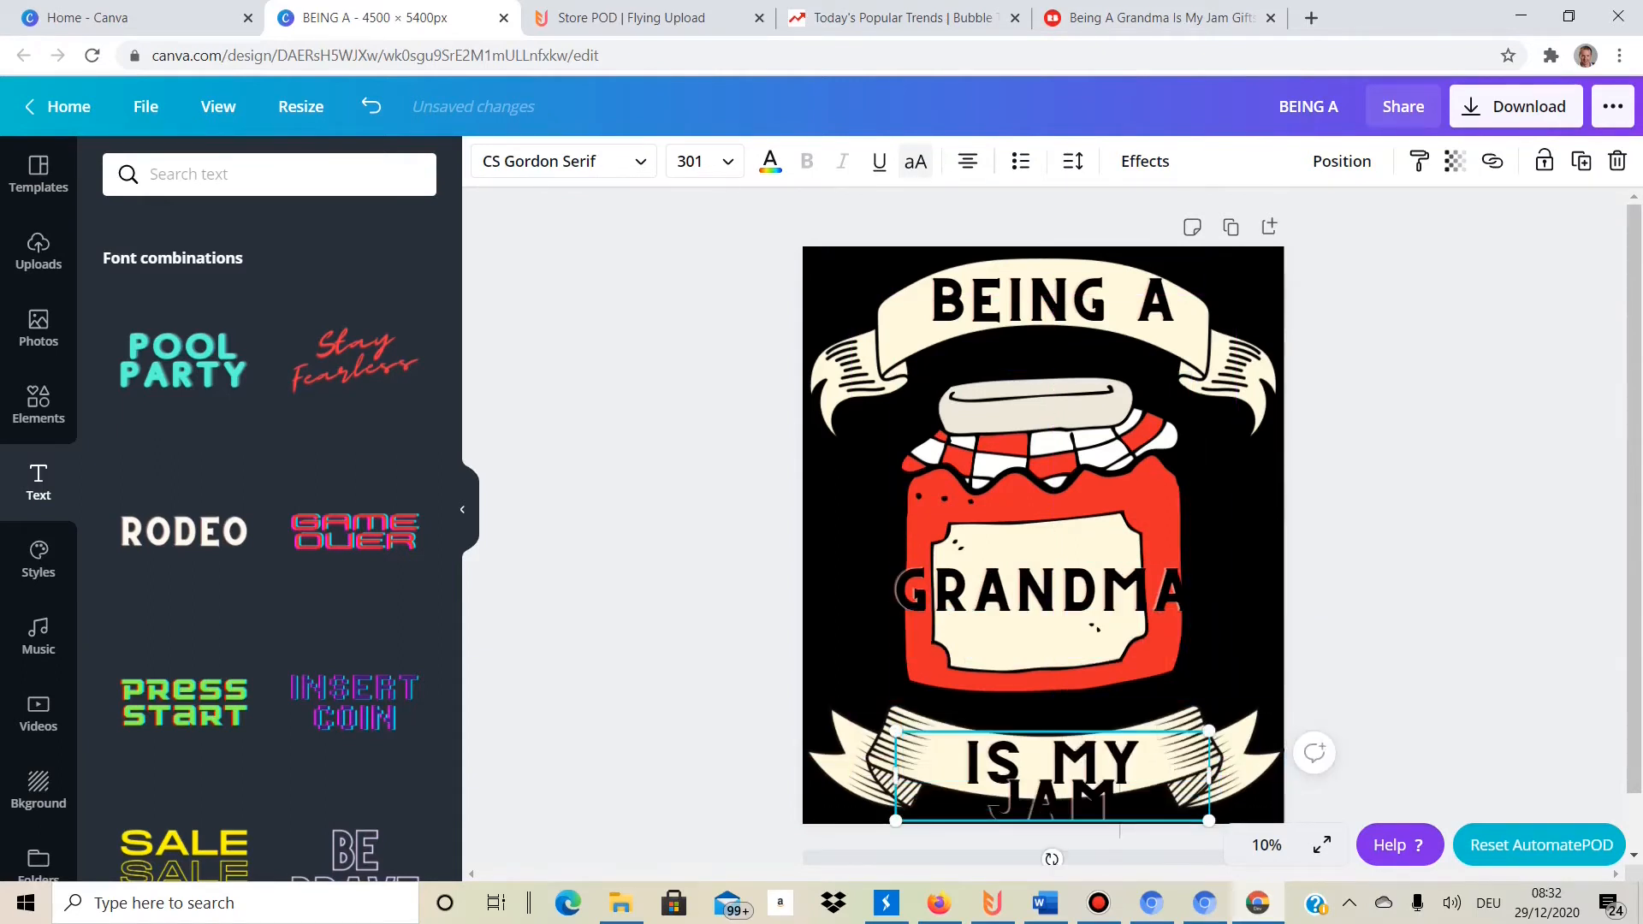
click(1361, 514)
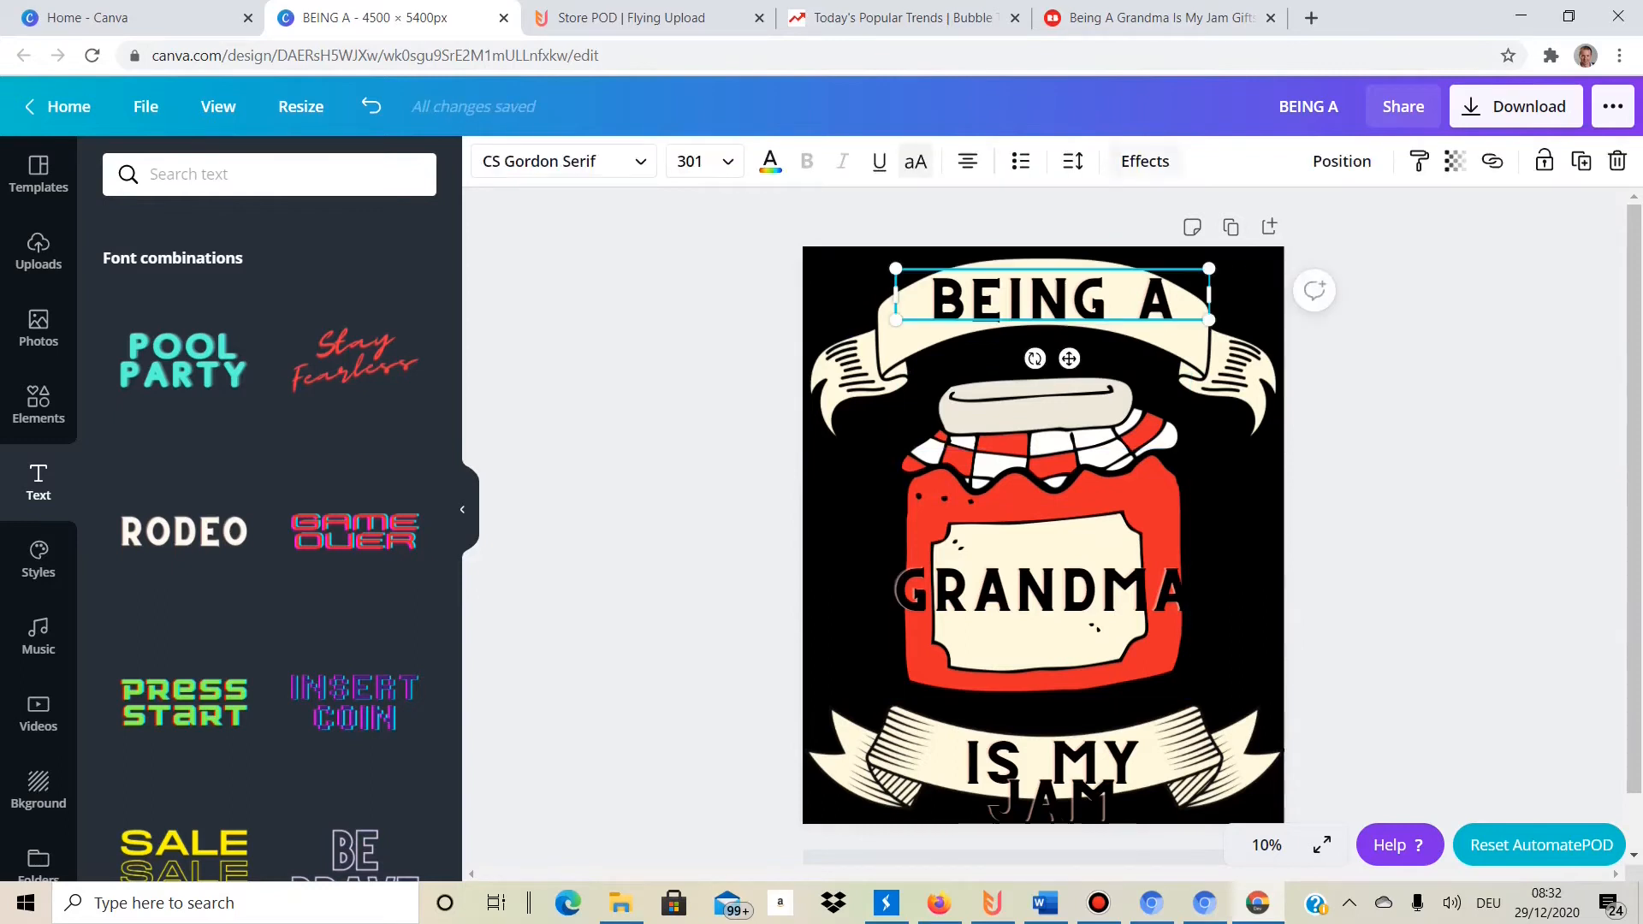
Apply the Curve effect at 28 to "BEING A" and enlarge the text to about size 374 on the upper banner.
click(1145, 161)
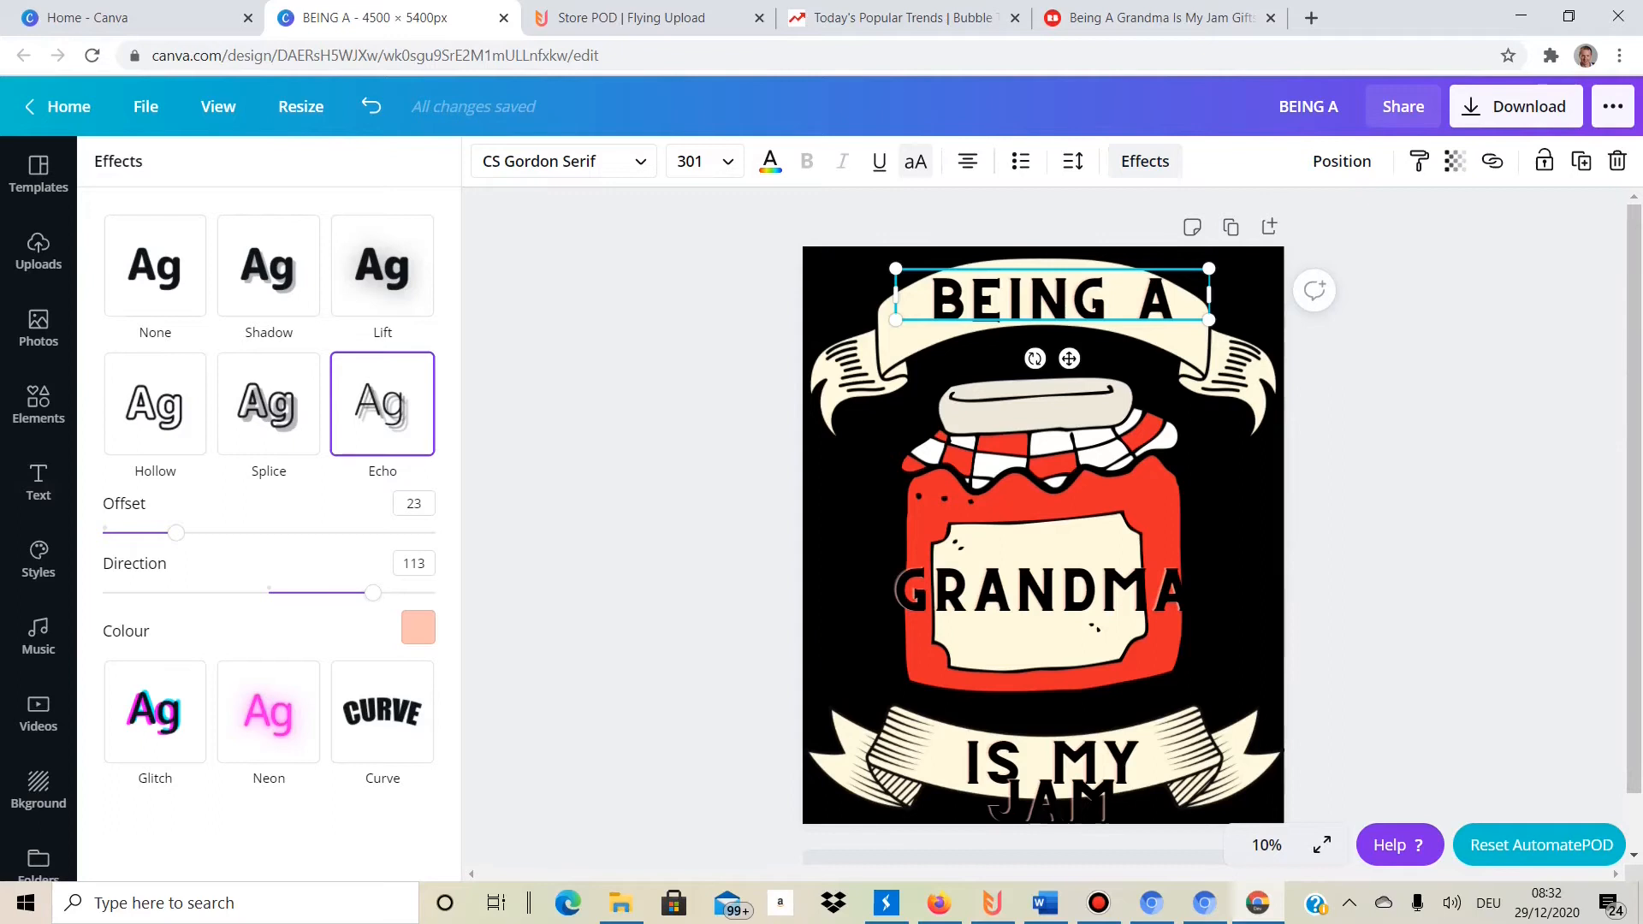
click(383, 712)
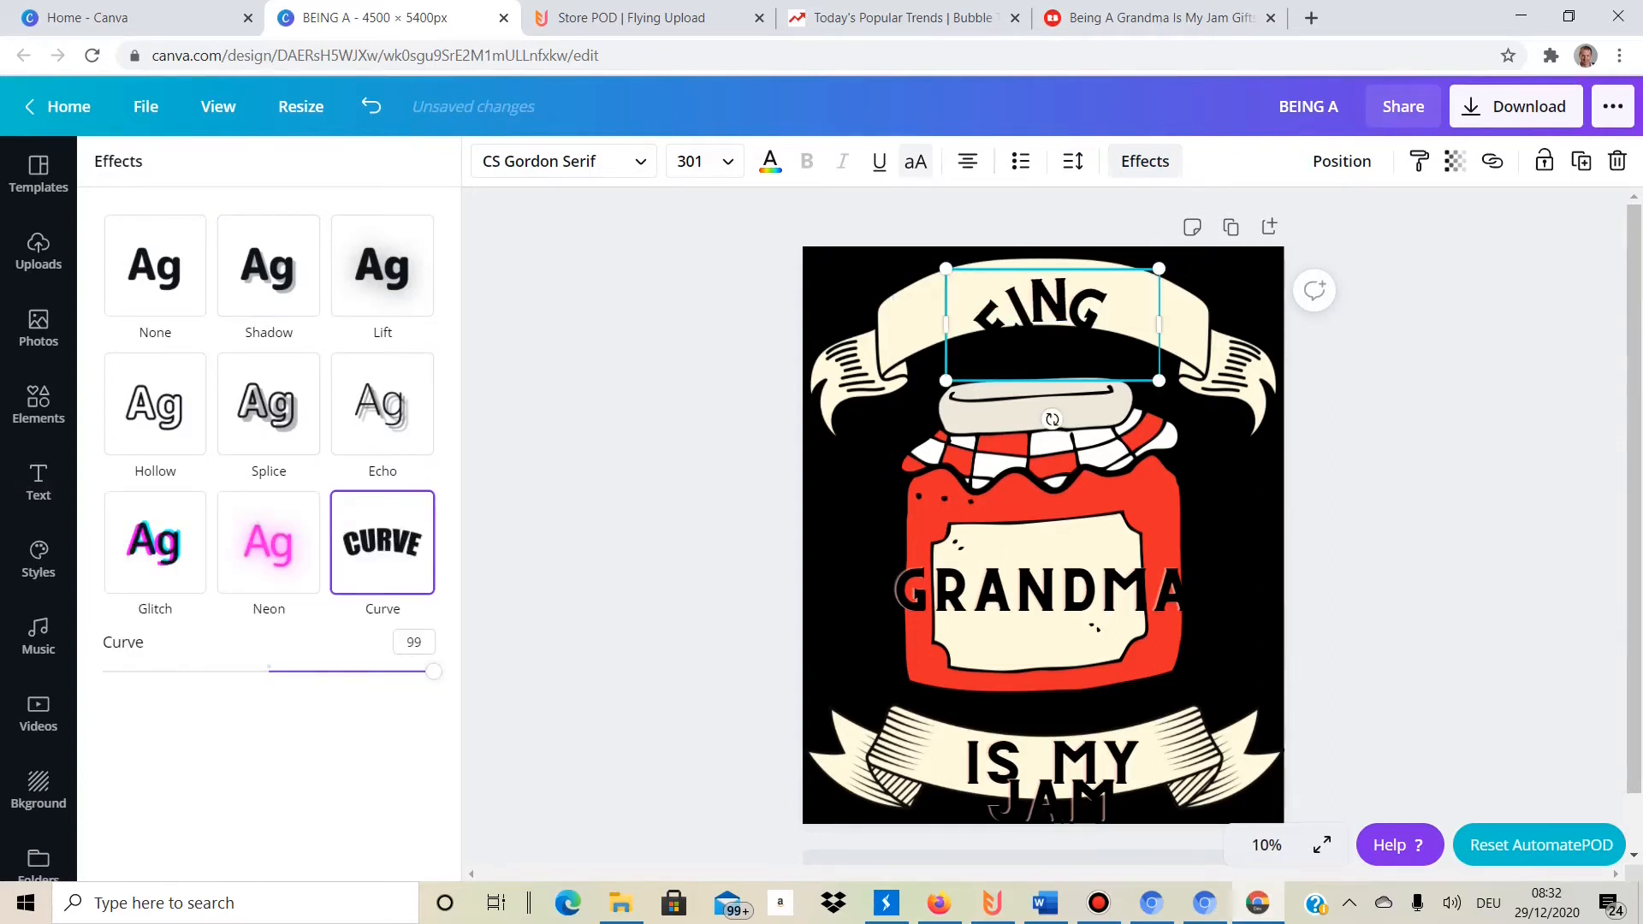
drag(434, 672, 316, 672)
drag(1052, 304, 1044, 296)
drag(1173, 328, 1228, 383)
drag(1053, 304, 1027, 299)
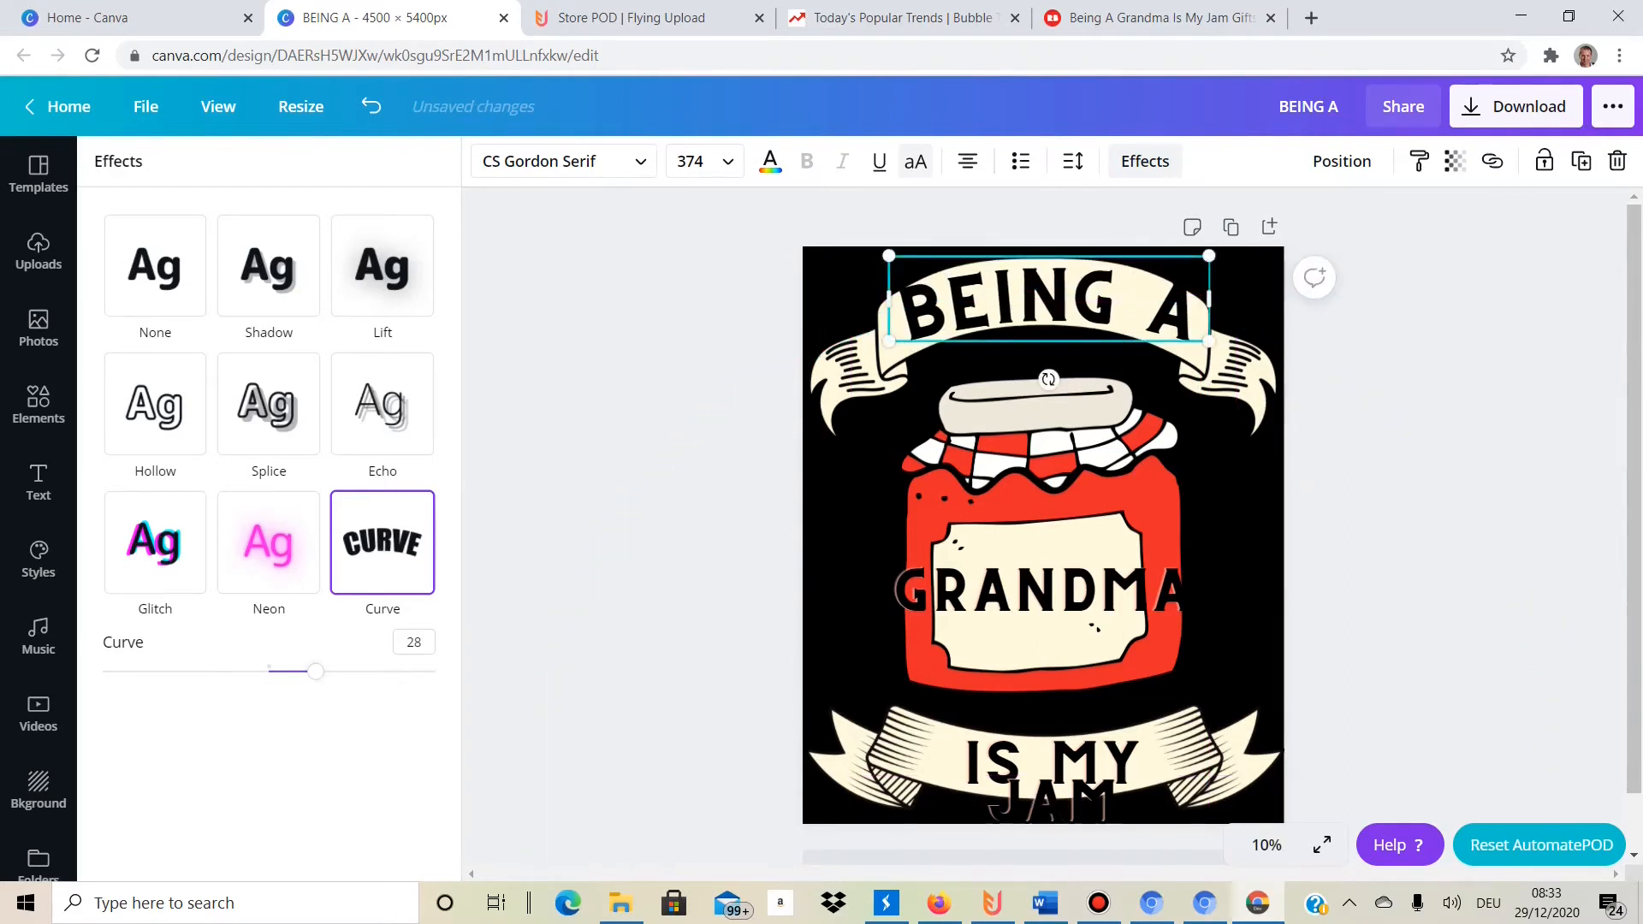
Set the curve of "BEING A" to 35 and reduce the text to about size 353, centred on the upper banner.
drag(316, 671, 344, 671)
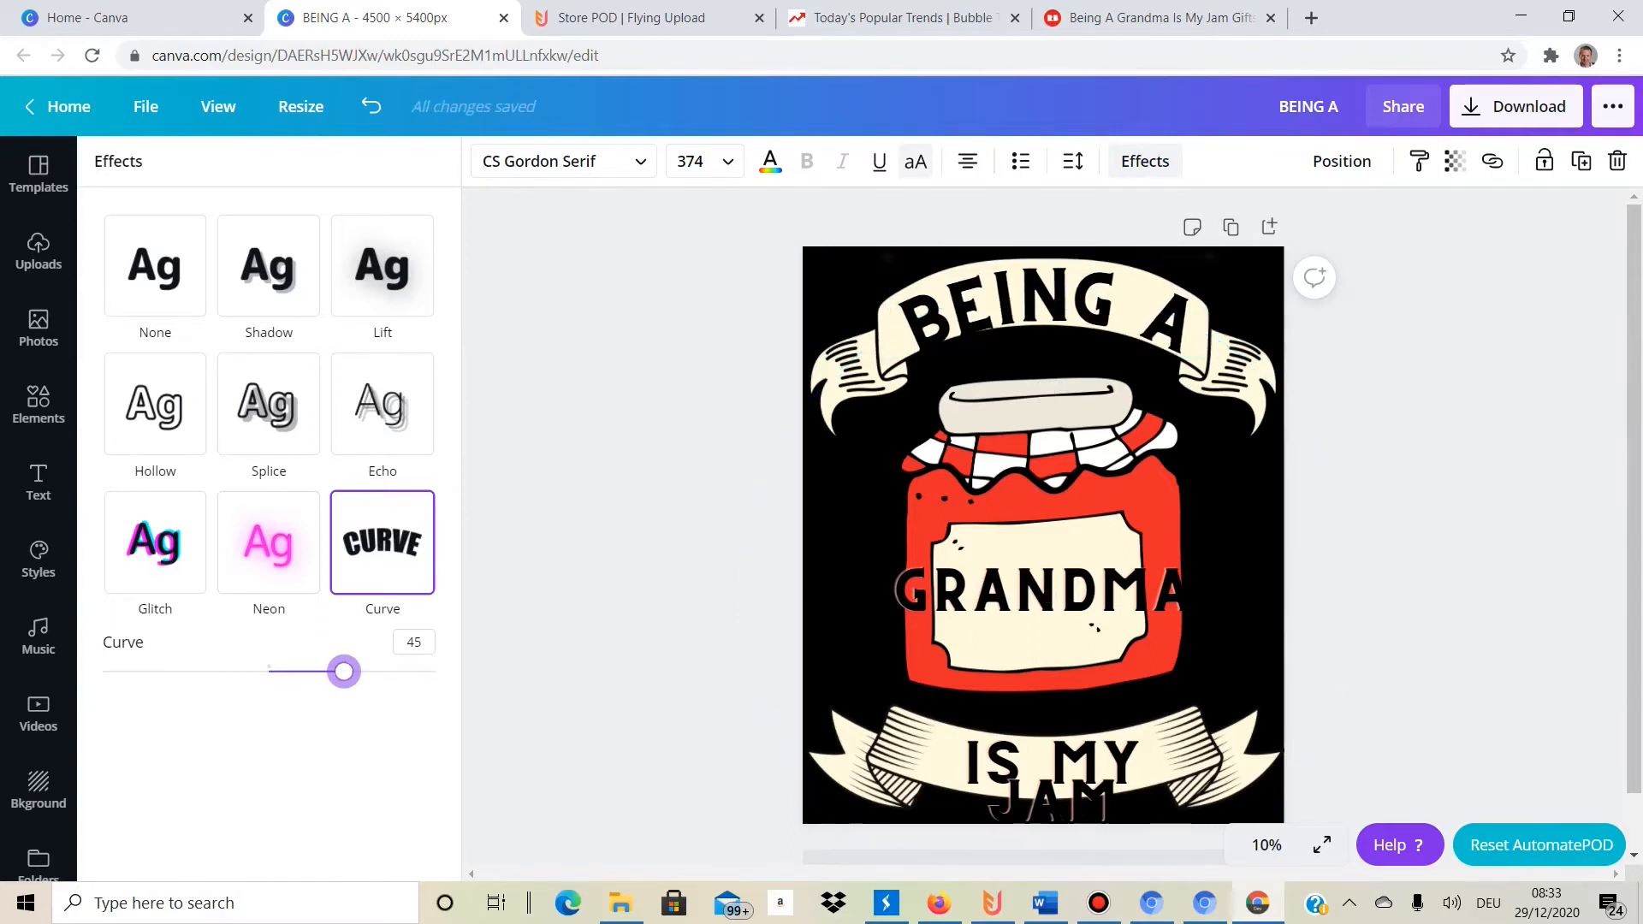
drag(344, 671, 327, 671)
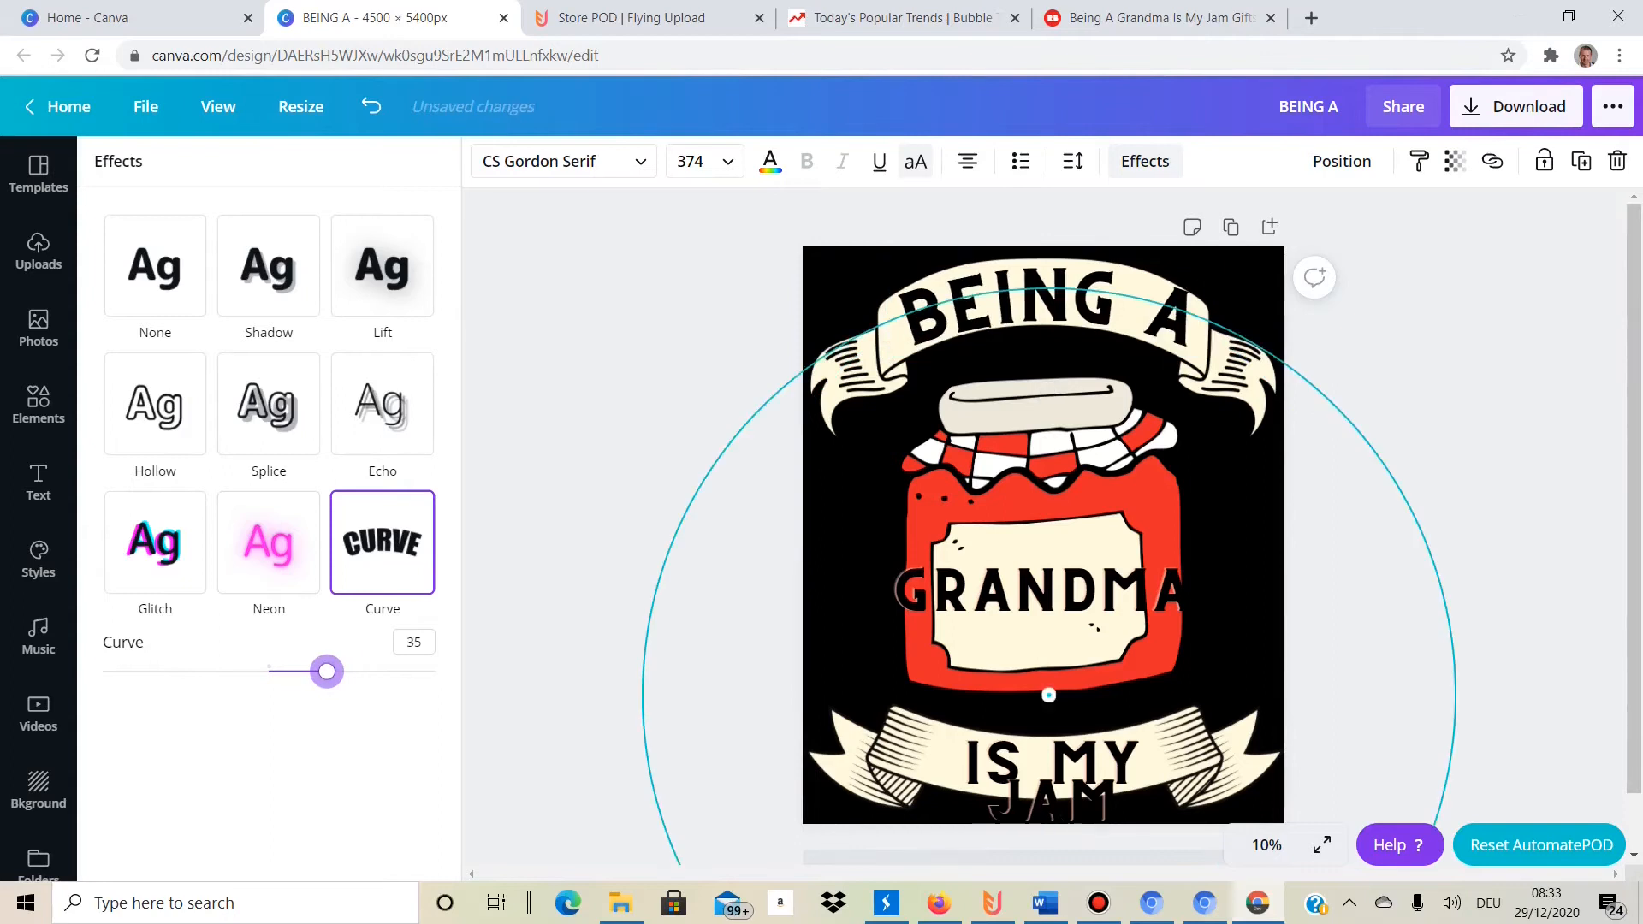
drag(1209, 346, 1193, 341)
drag(1104, 299, 1111, 300)
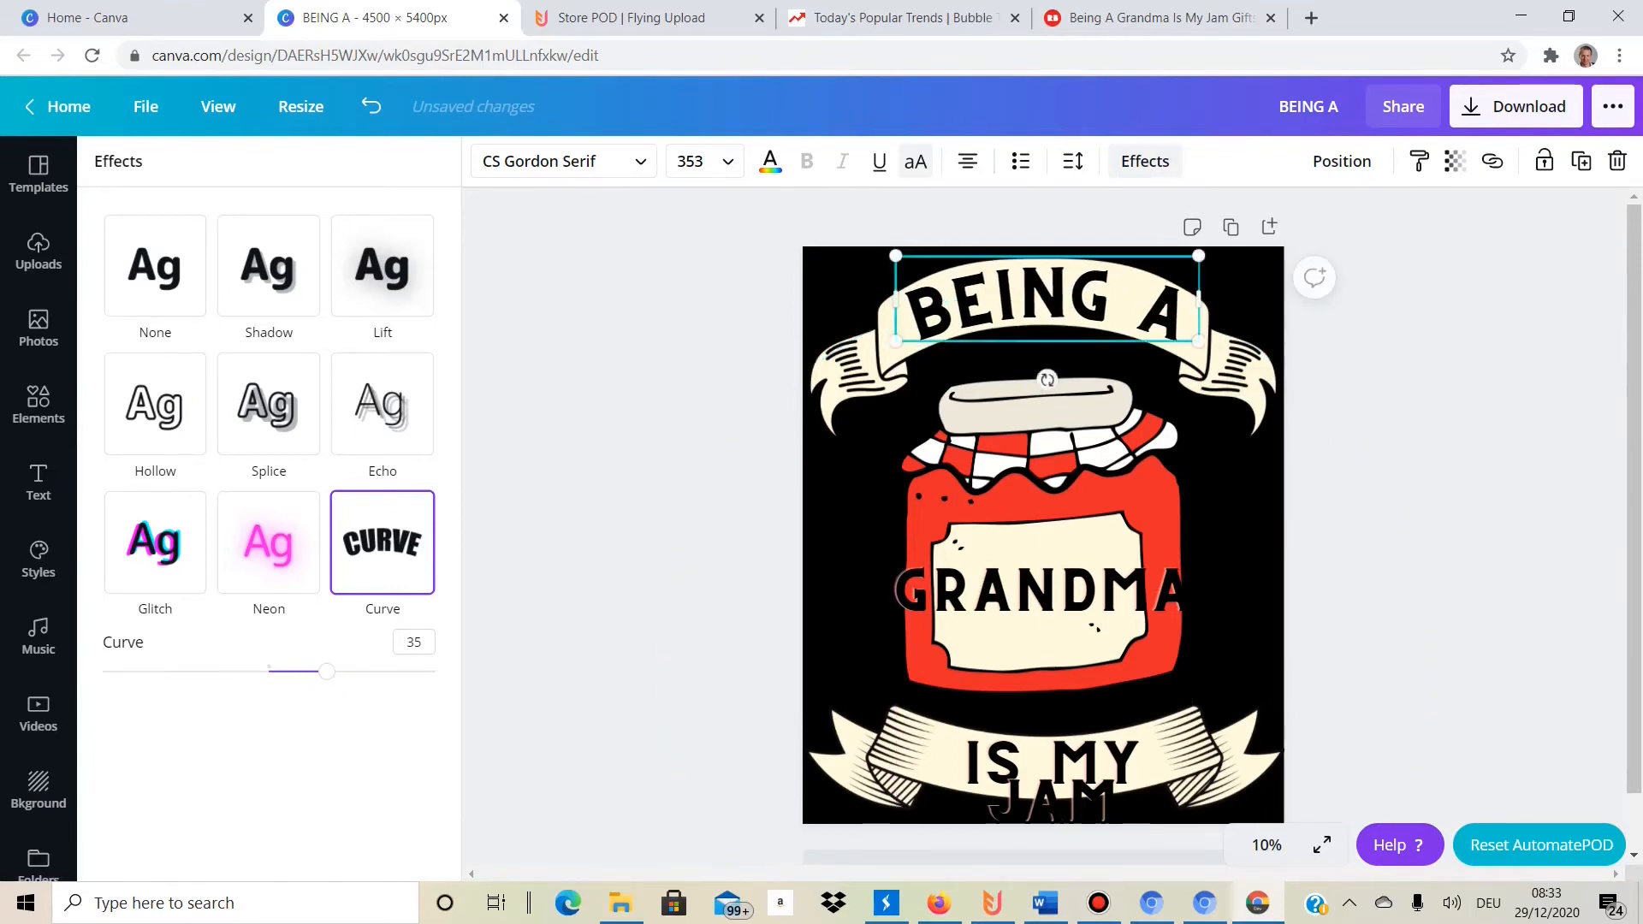
Change the font of the "GRANDMA" text on the jar's label to Bebas Neue.
click(1044, 589)
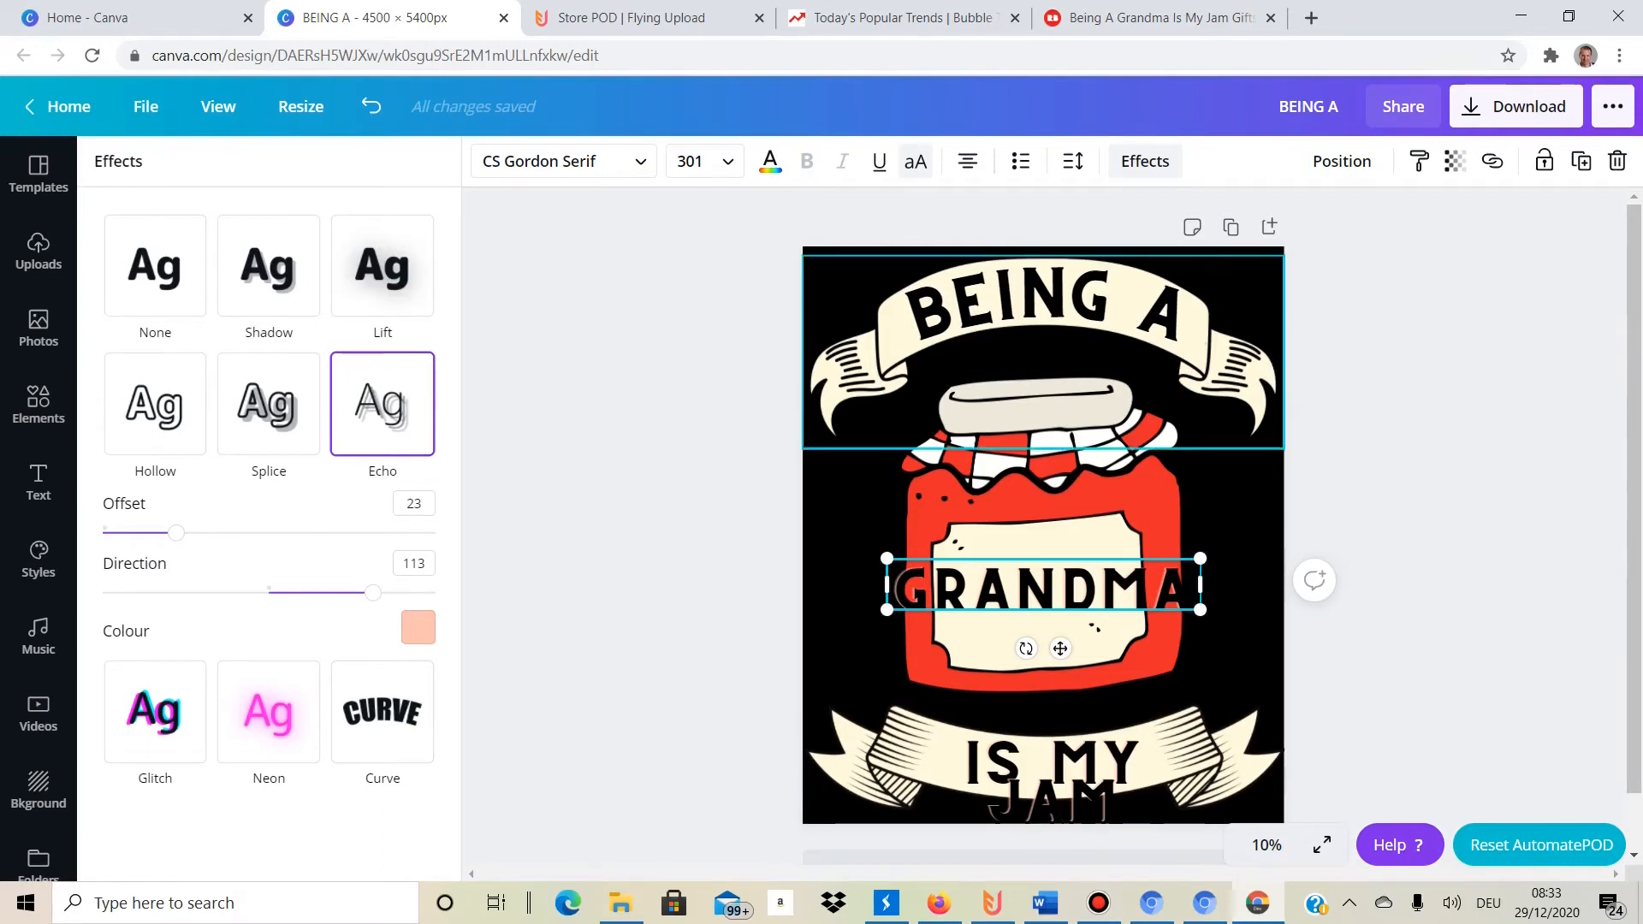
click(556, 161)
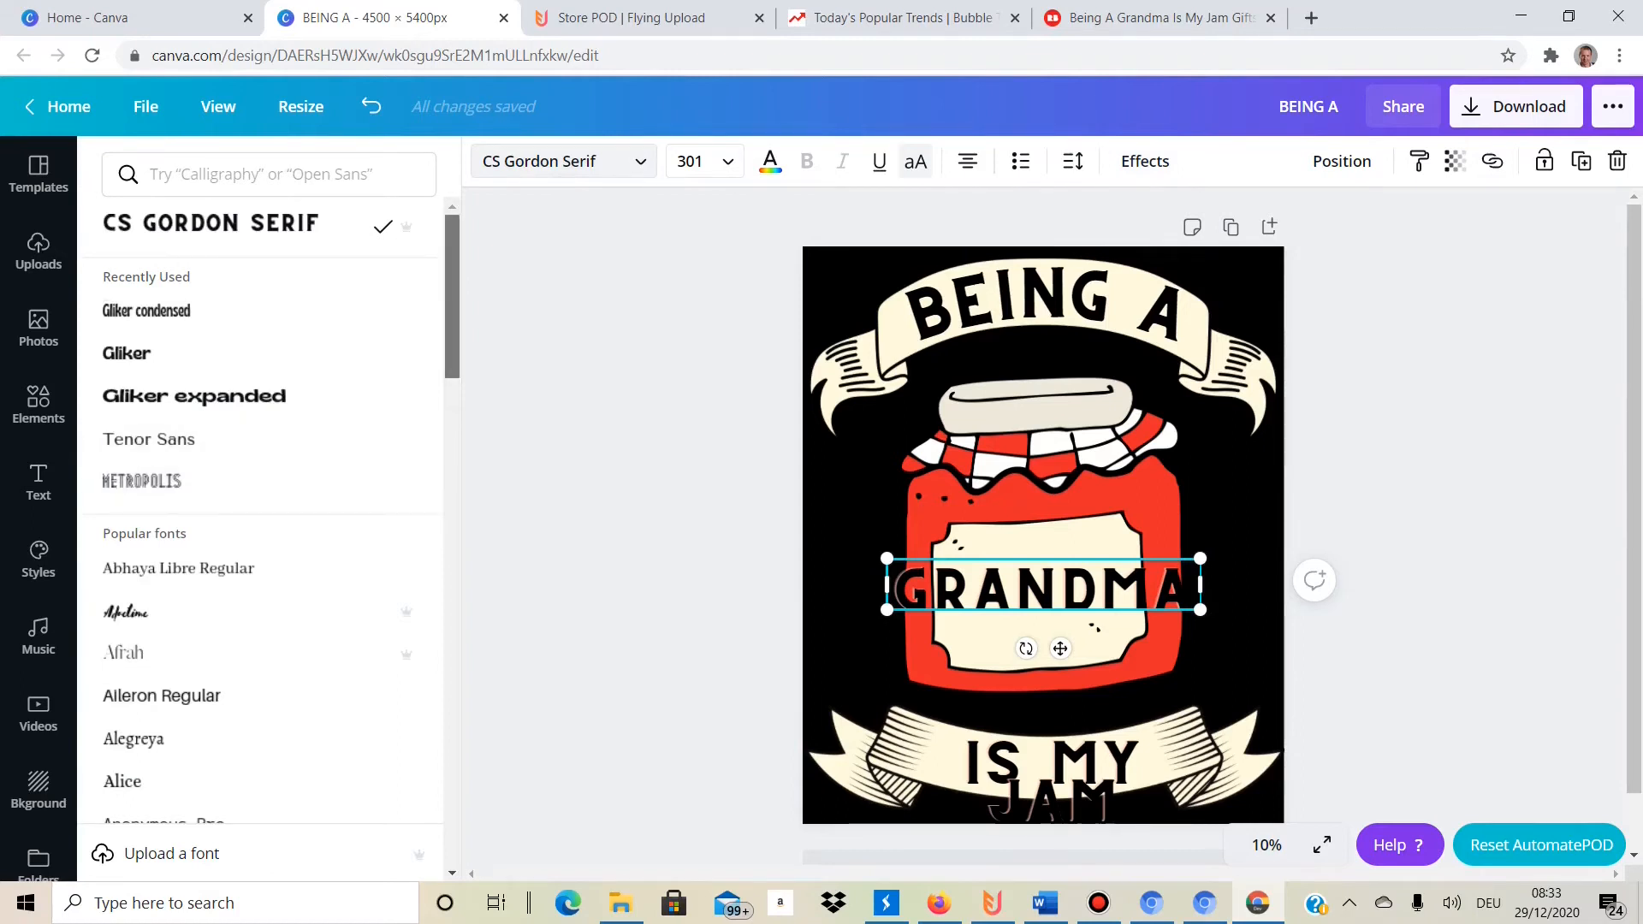
scroll(256, 513, down, 9)
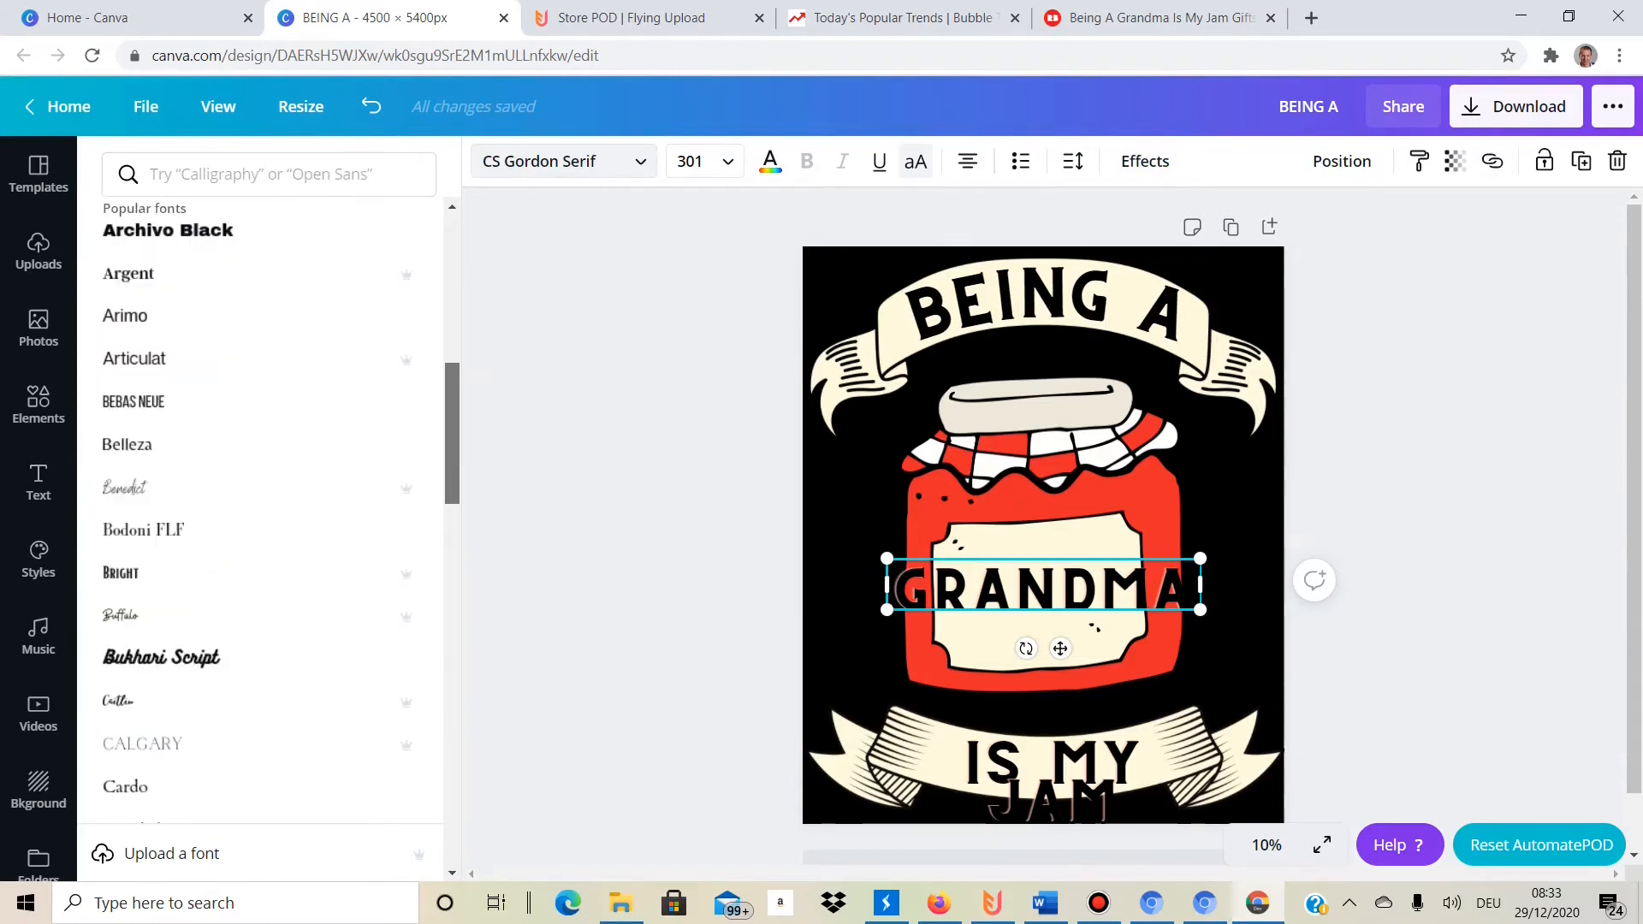
click(133, 402)
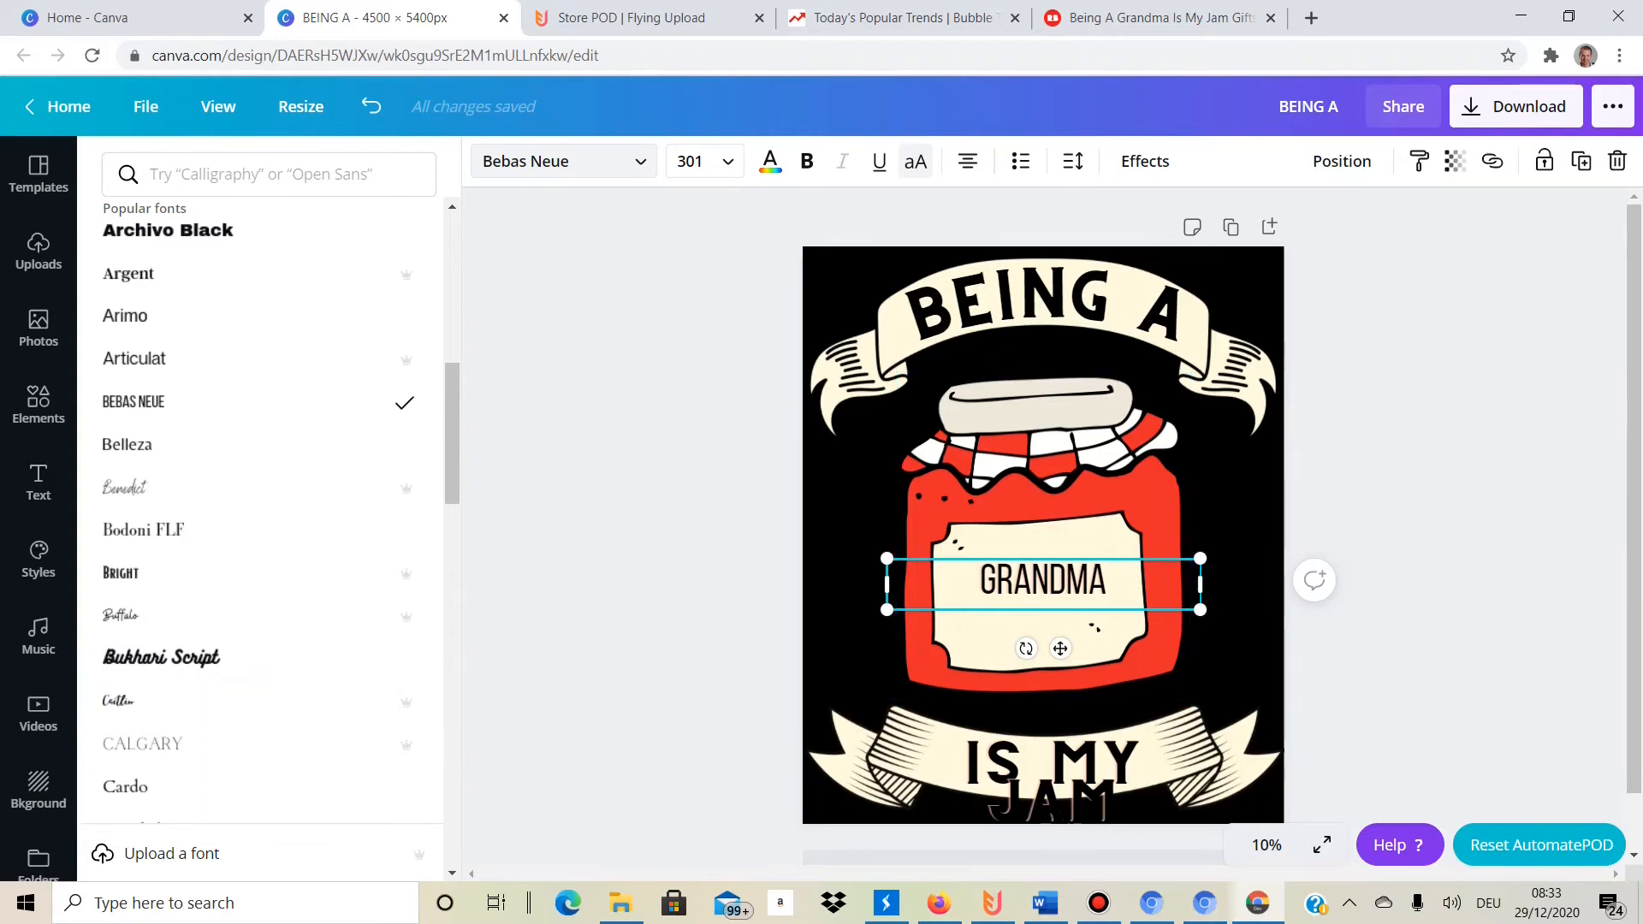
Enlarge "GRANDMA" to about size 497 and narrow its text box to fit over the jar's label.
drag(1200, 609, 1362, 637)
drag(1122, 592, 1024, 584)
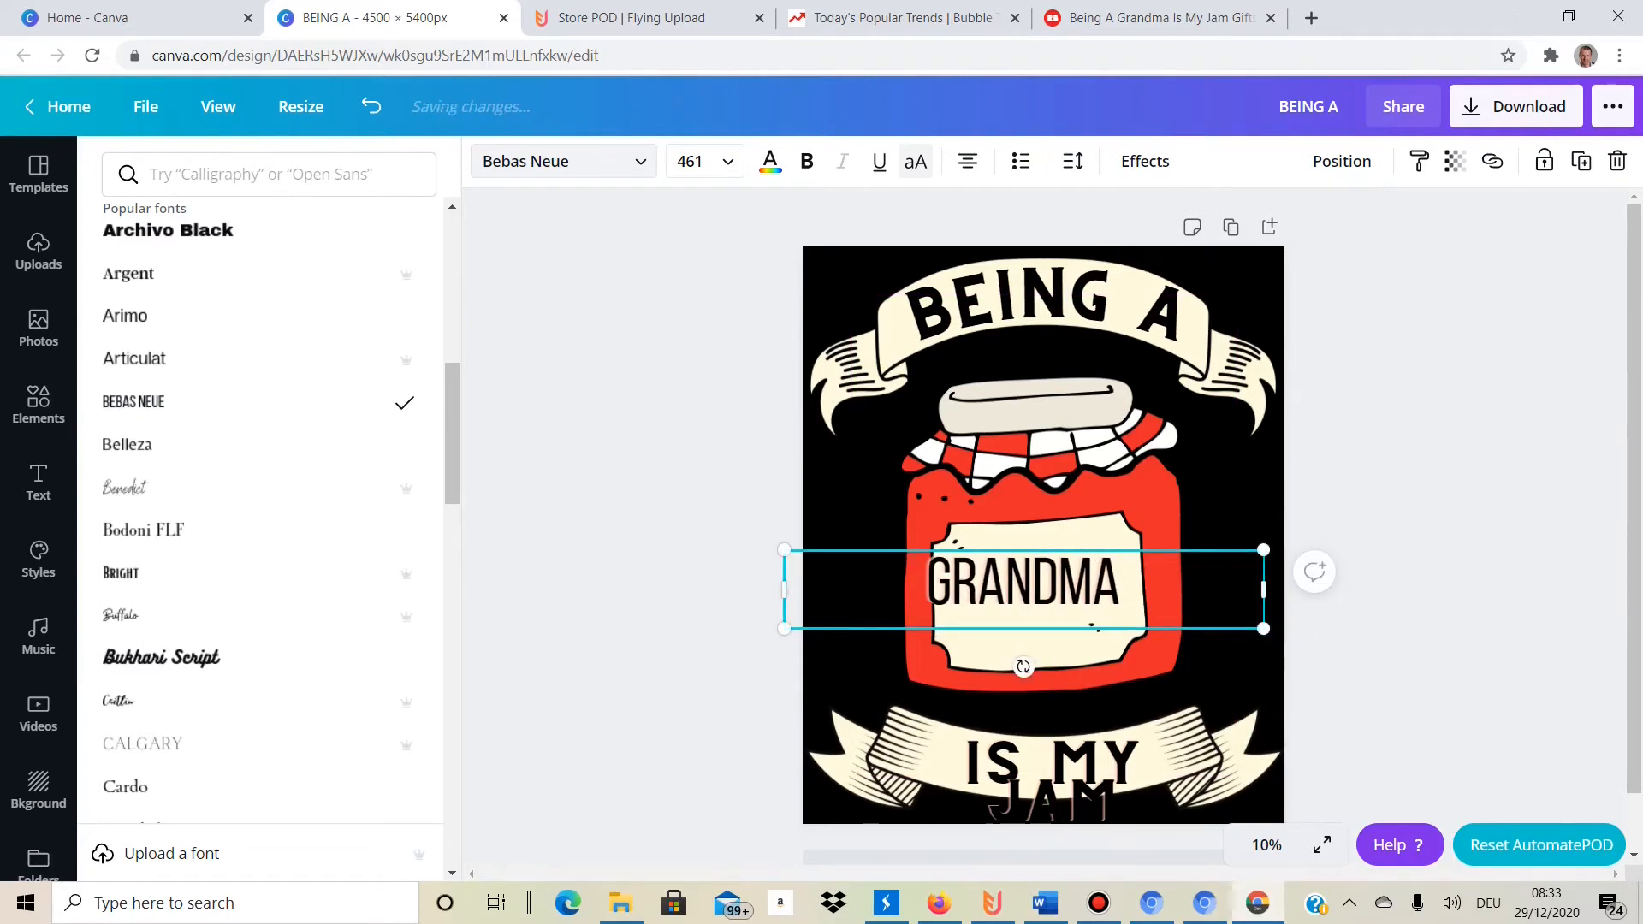
drag(784, 589, 988, 643)
drag(1096, 599, 1014, 599)
drag(908, 646, 934, 637)
drag(1003, 599, 993, 605)
Rotate "GRANDMA" to -2° to follow the label's tilt and centre it on the label.
drag(1048, 681, 1087, 725)
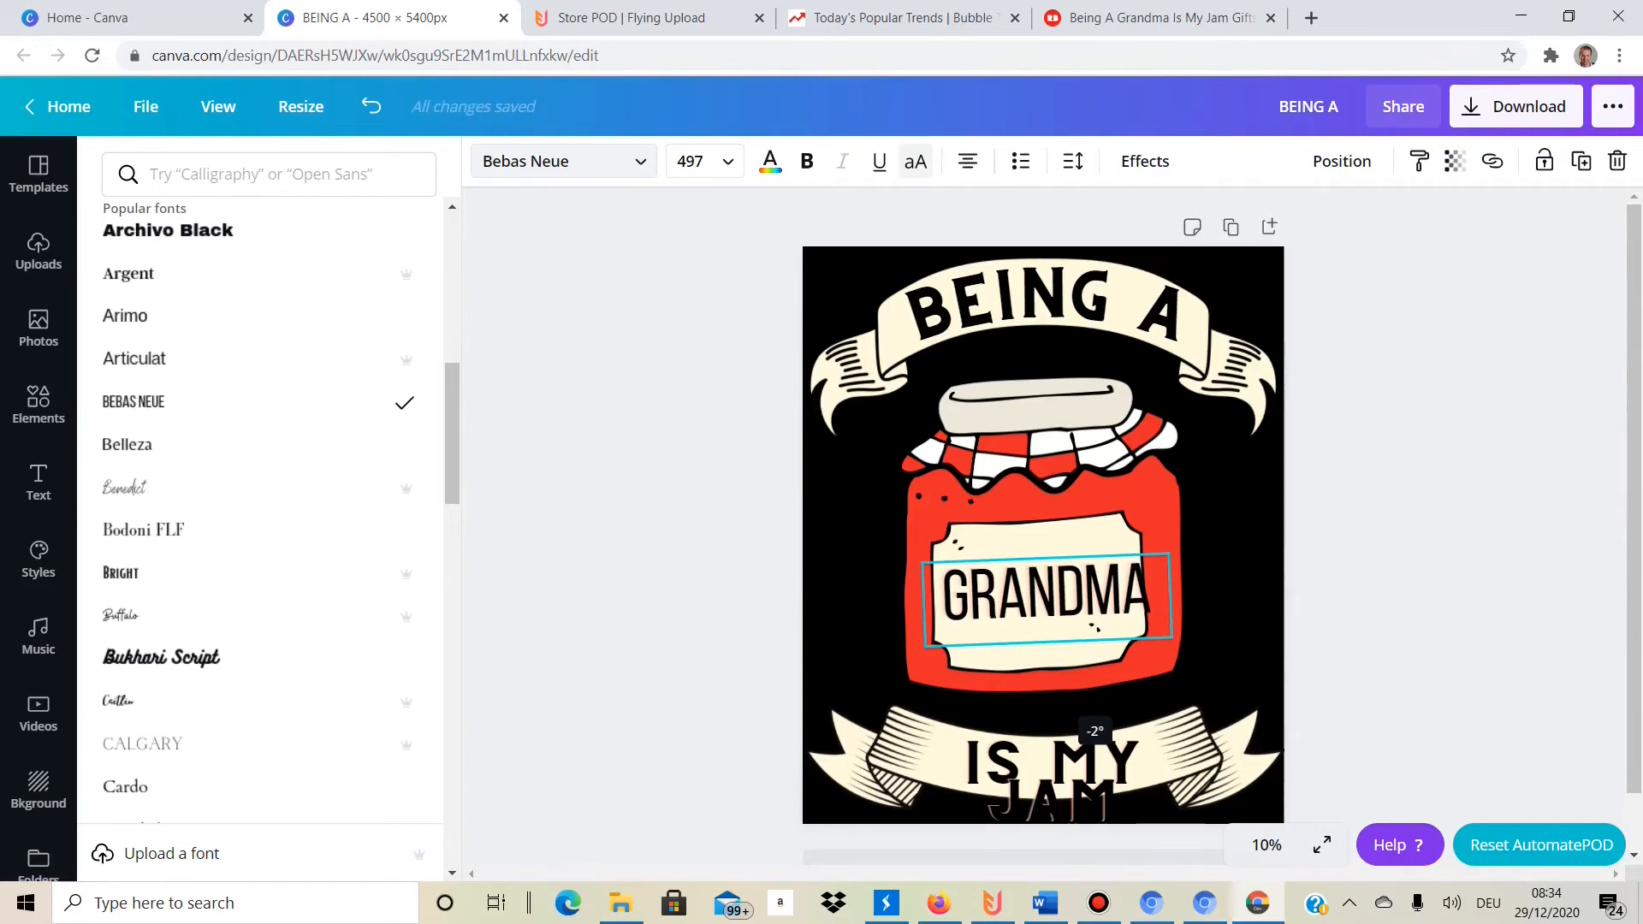
drag(1087, 725, 1087, 725)
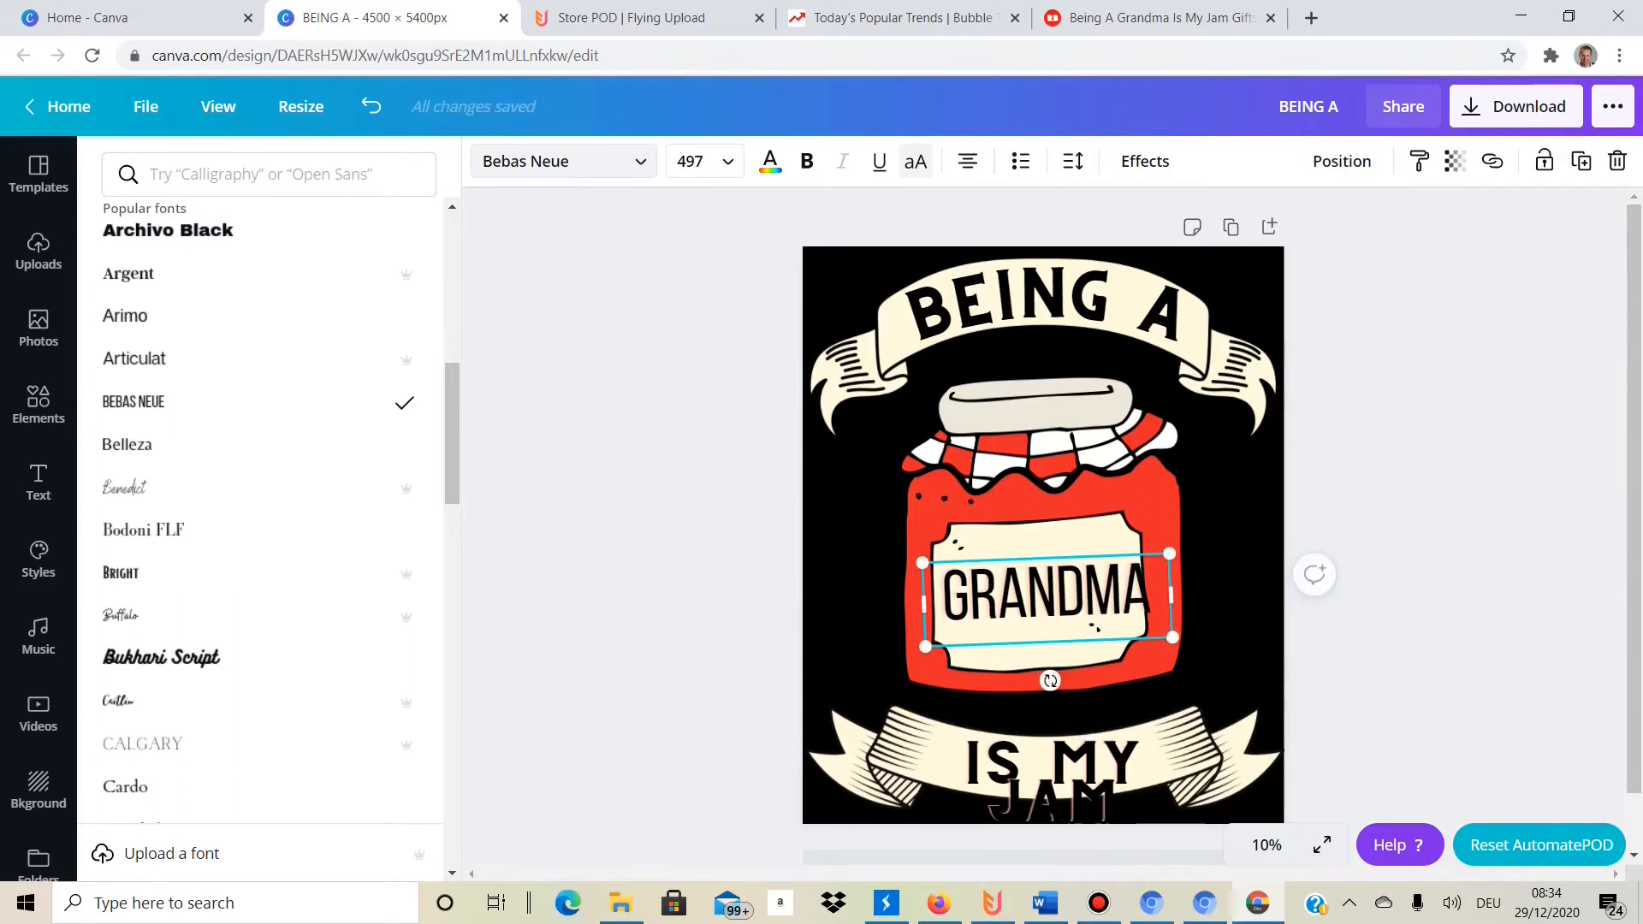
drag(1046, 594, 1035, 594)
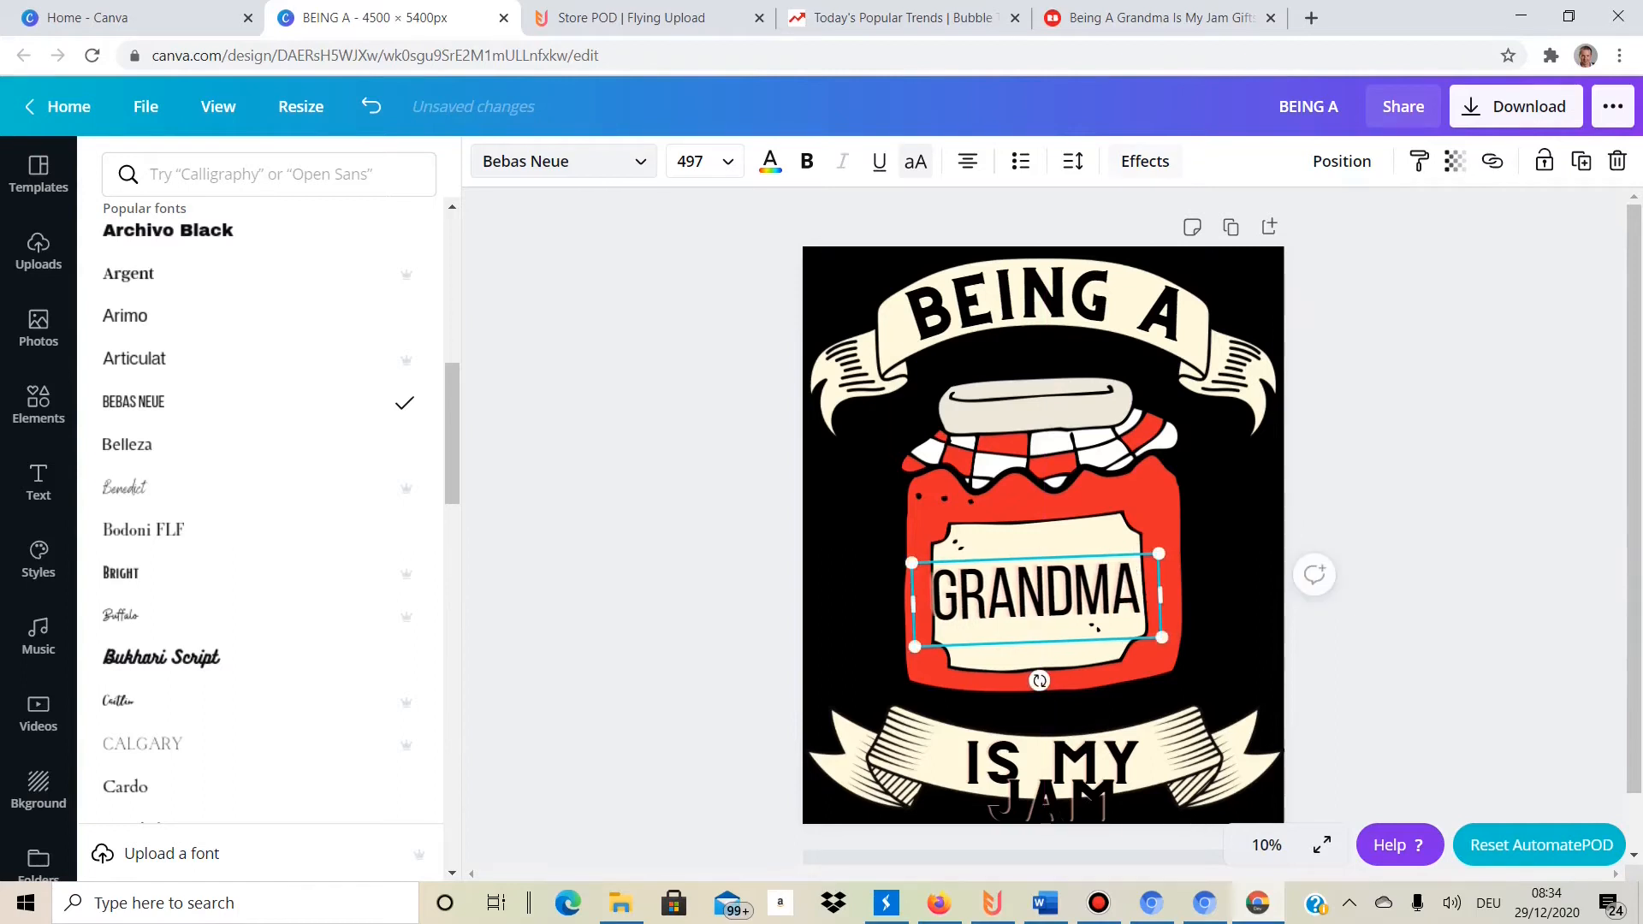
Remove the Echo effect from the "GRANDMA" text.
click(1145, 162)
click(155, 266)
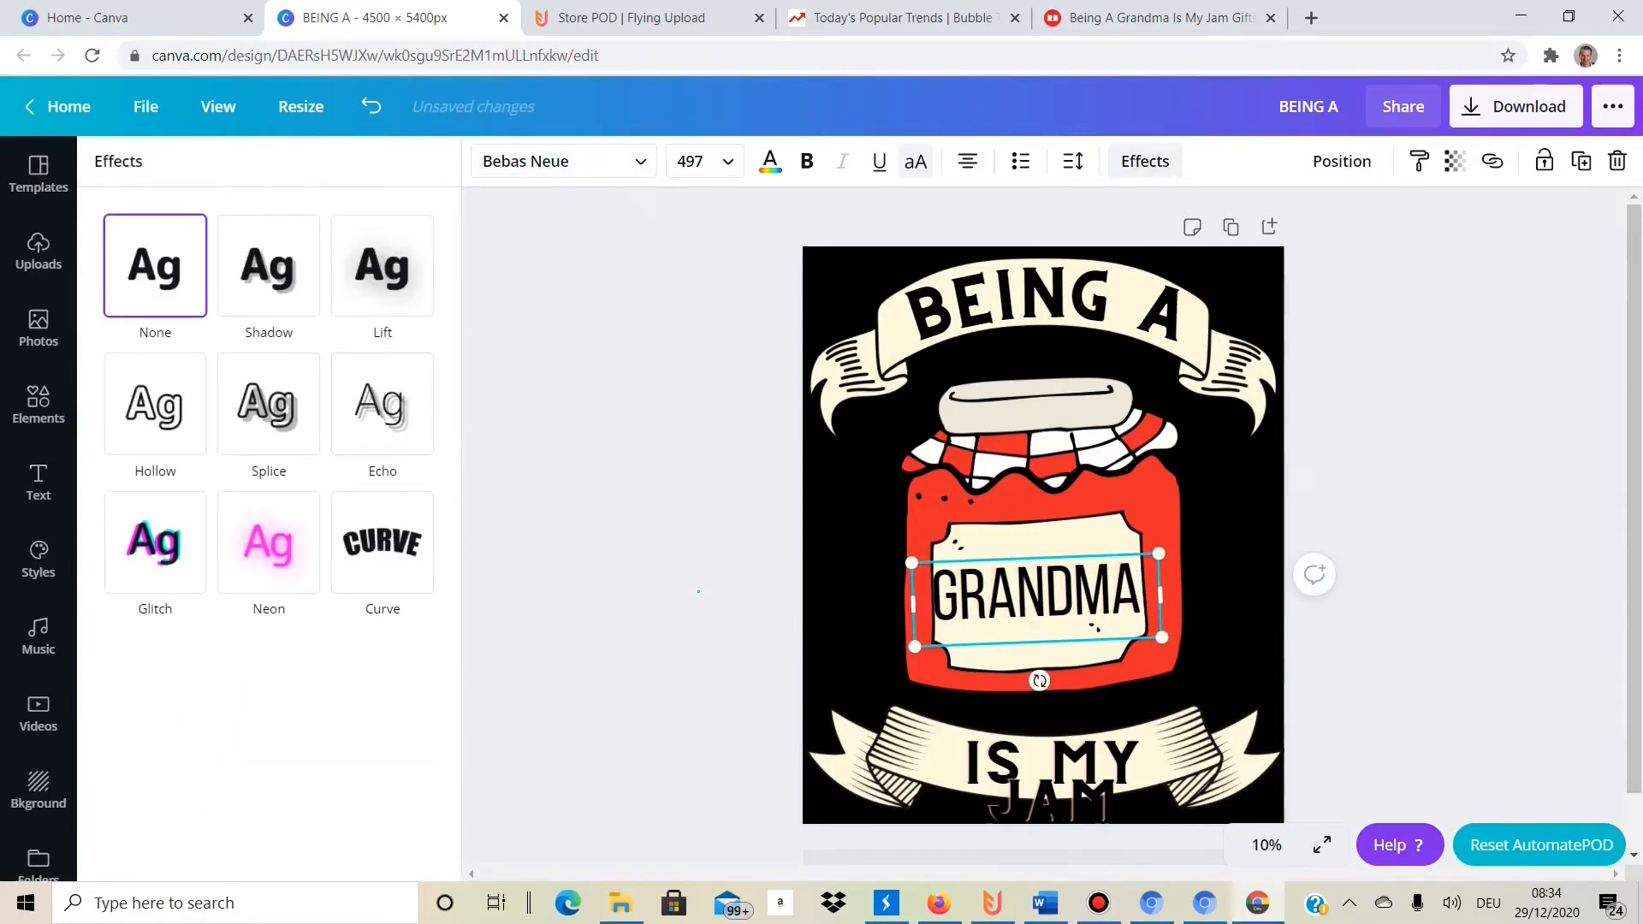
click(698, 592)
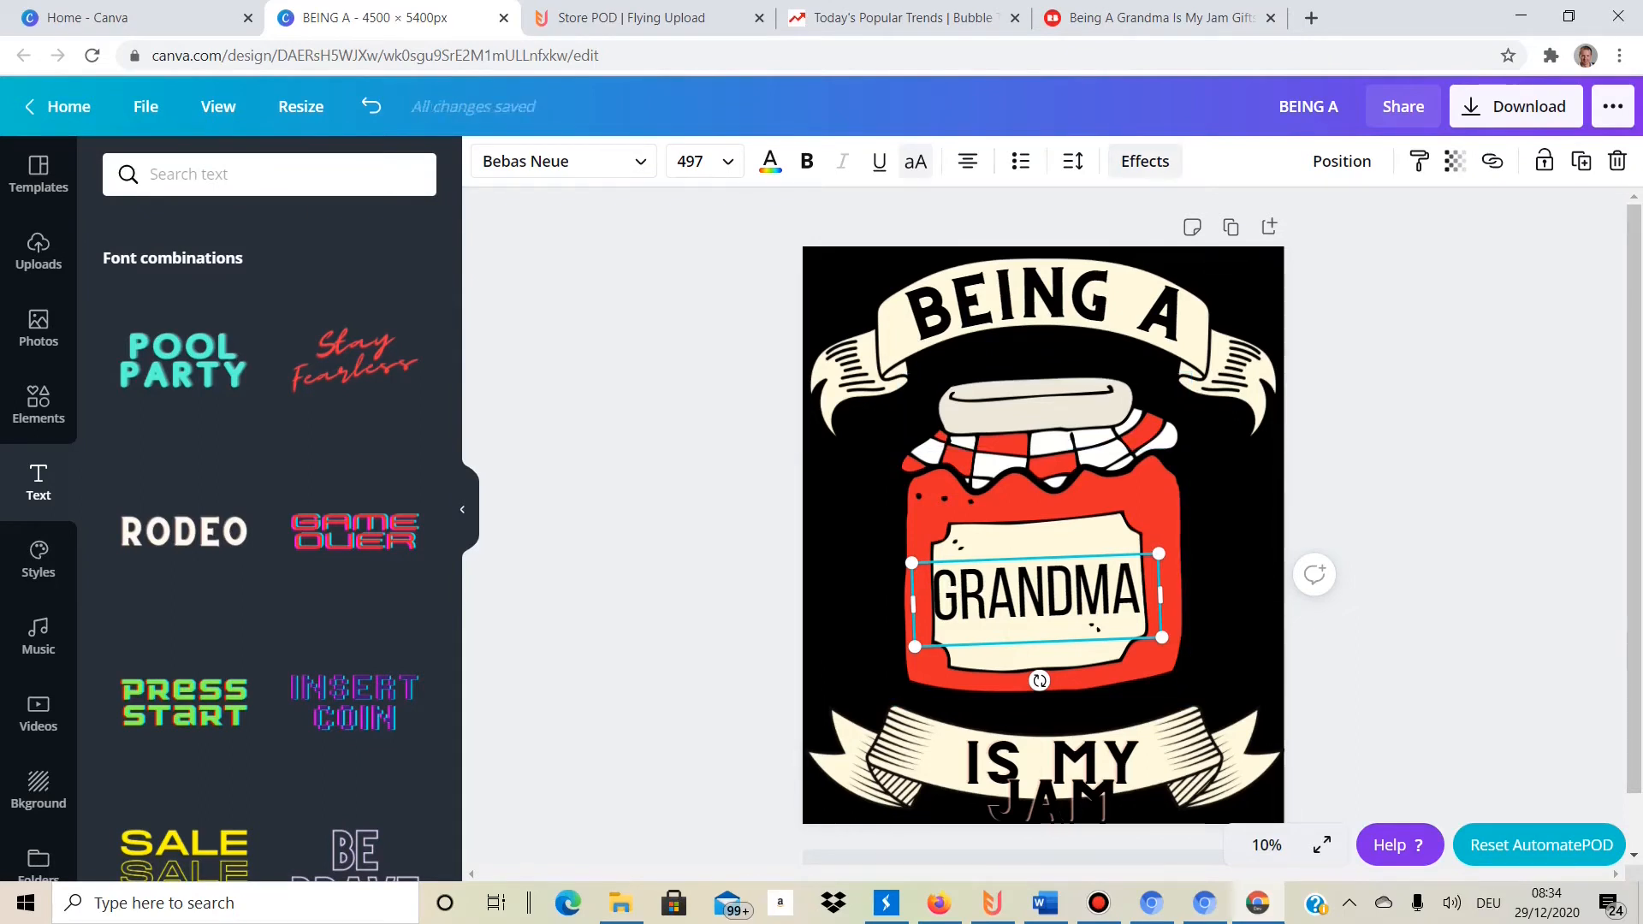
Tighten the letter spacing of "GRANDMA" to -39 and enlarge the text to about size 531, centred on the jar's label.
click(1073, 160)
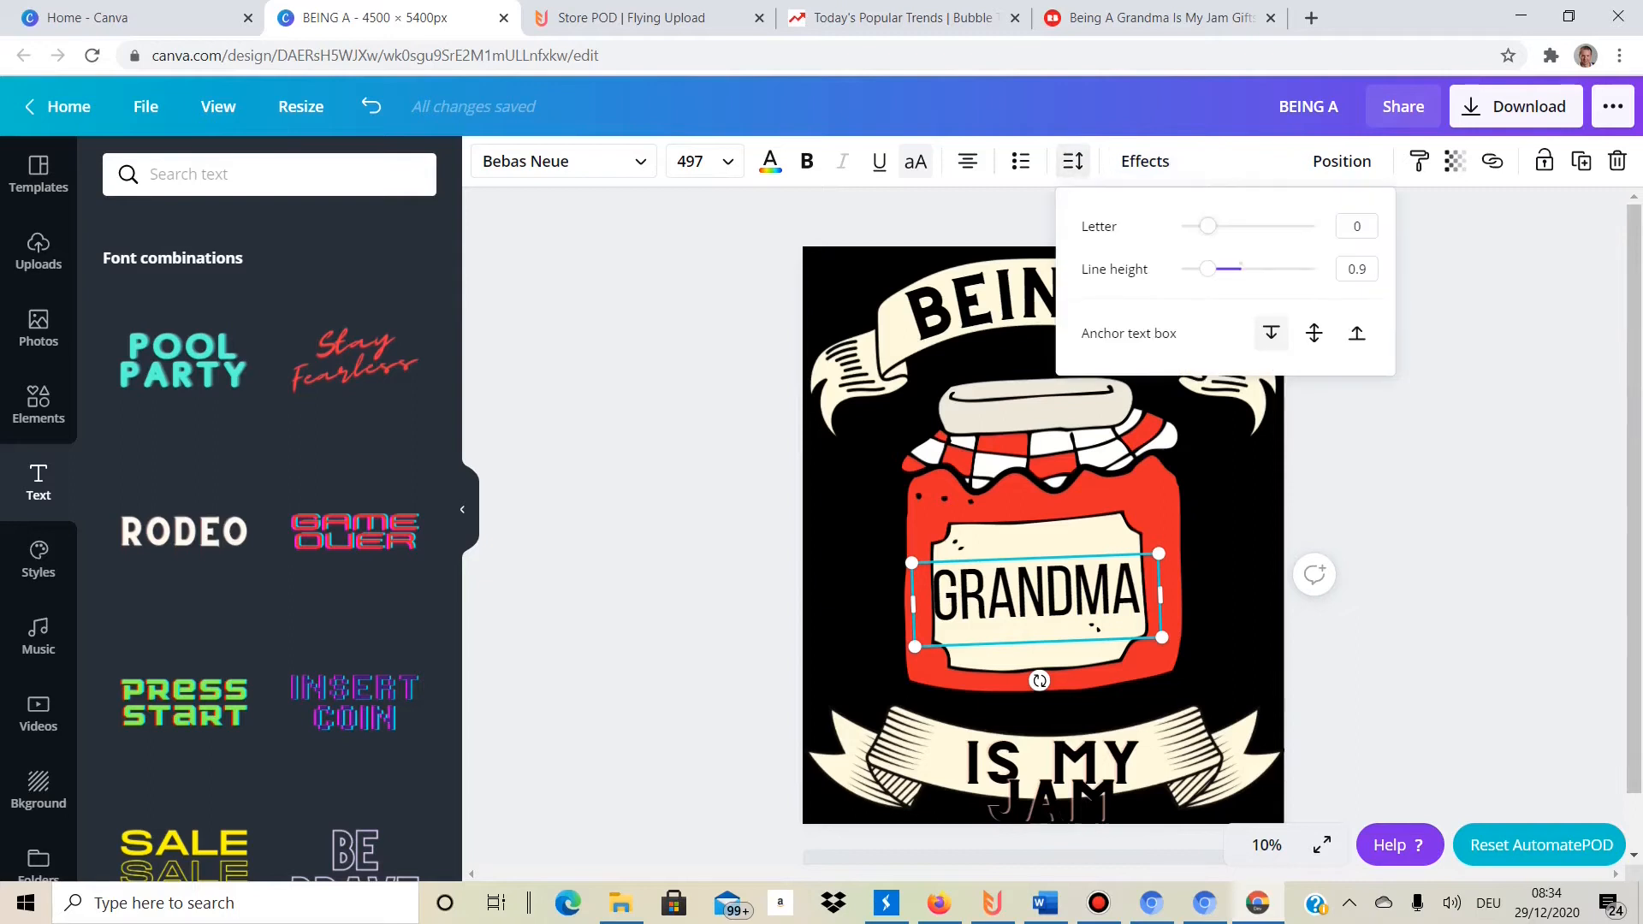
drag(1208, 226, 1203, 226)
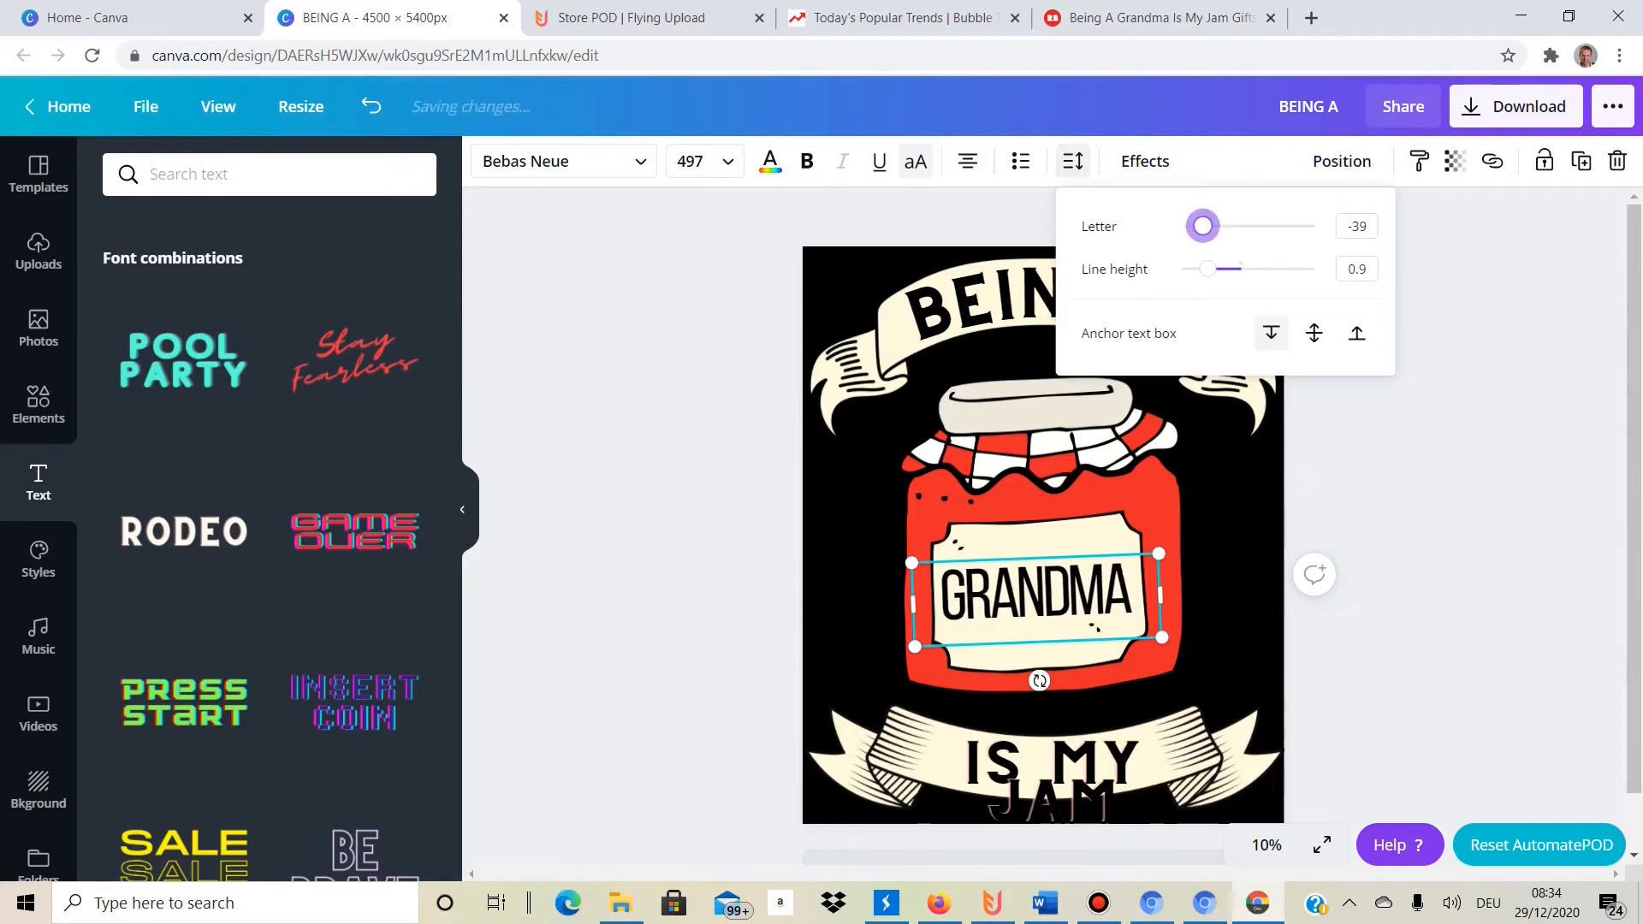
mouse_move(1161, 638)
mouse_down()
mouse_move(1195, 647)
mouse_move(1179, 642)
mouse_up()
drag(1069, 600, 1061, 595)
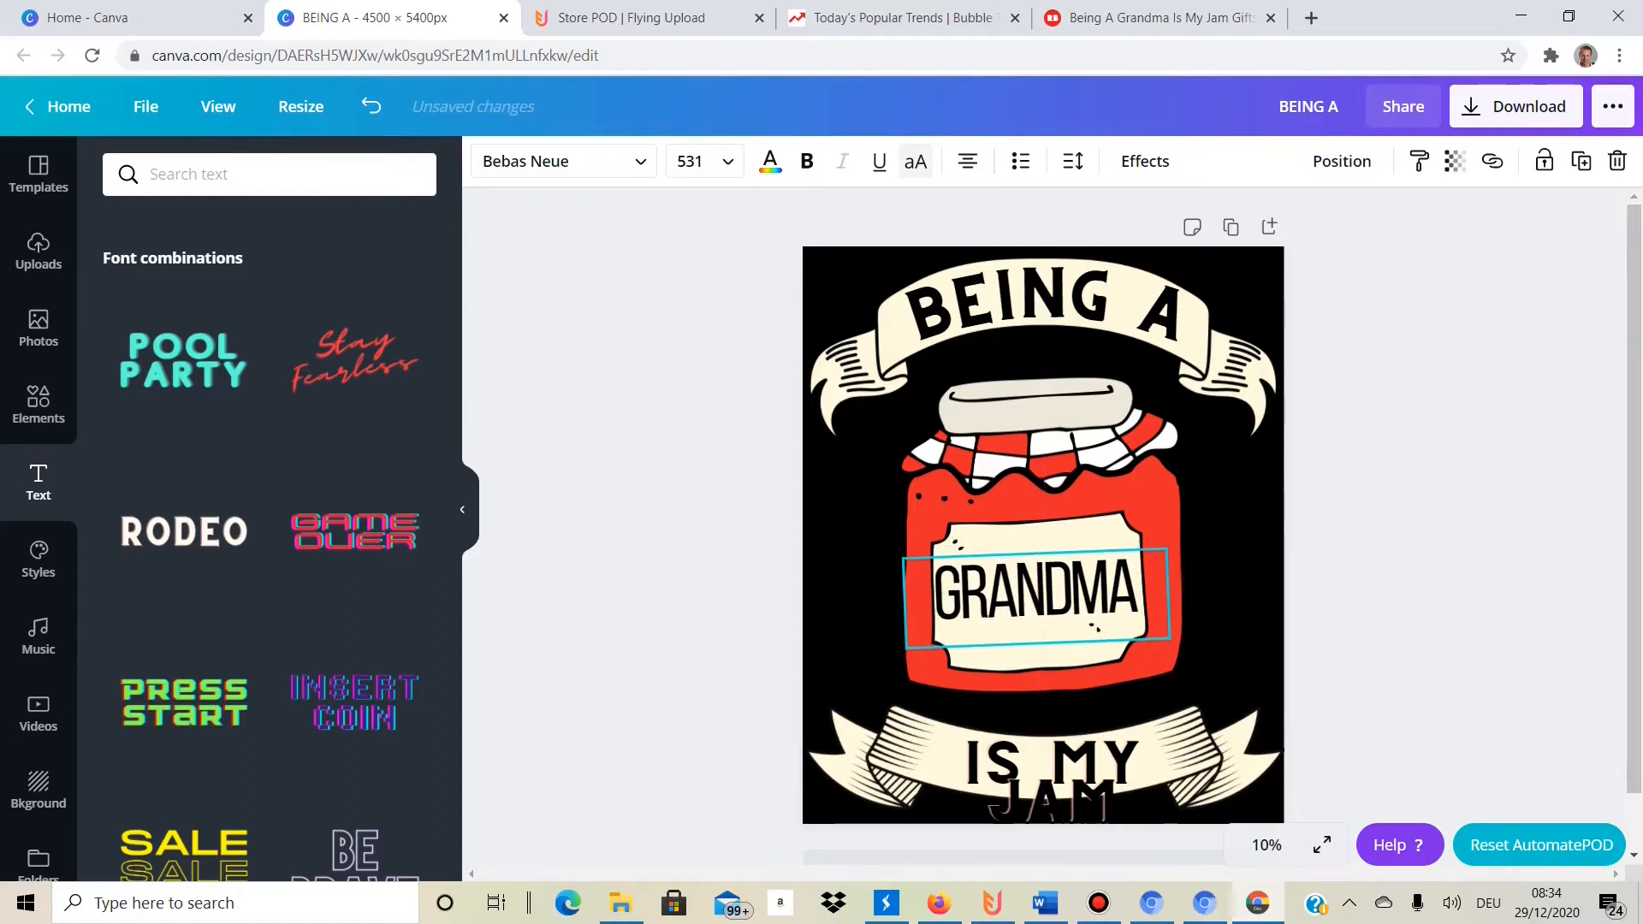
key(Right)
key(Right)
key(Right)
key(Right)
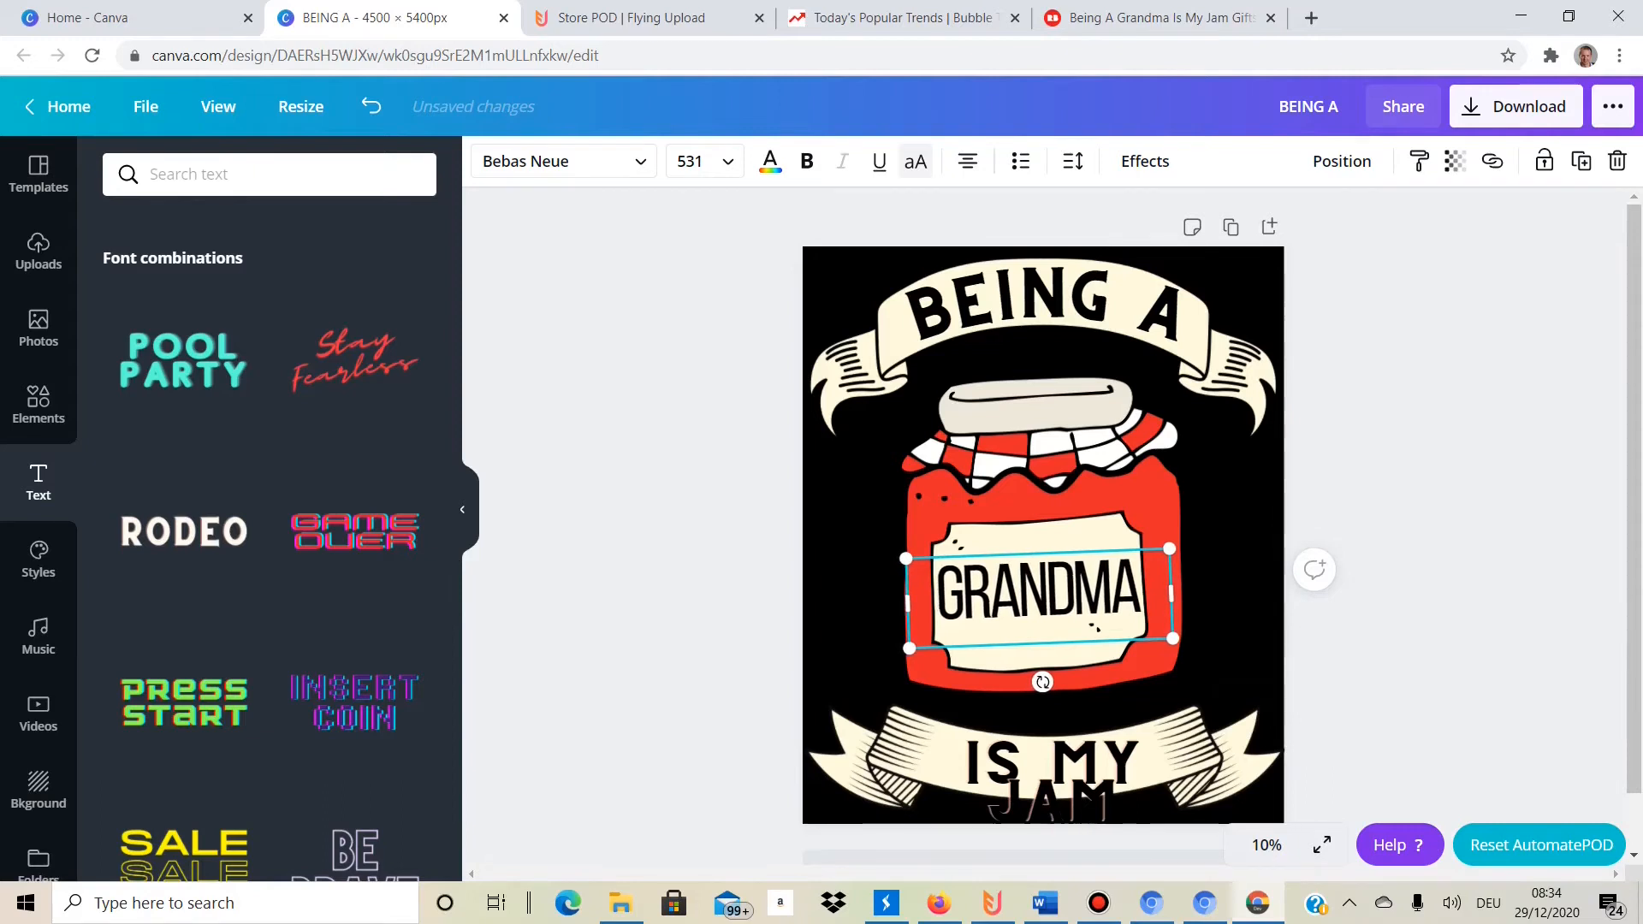
click(1047, 299)
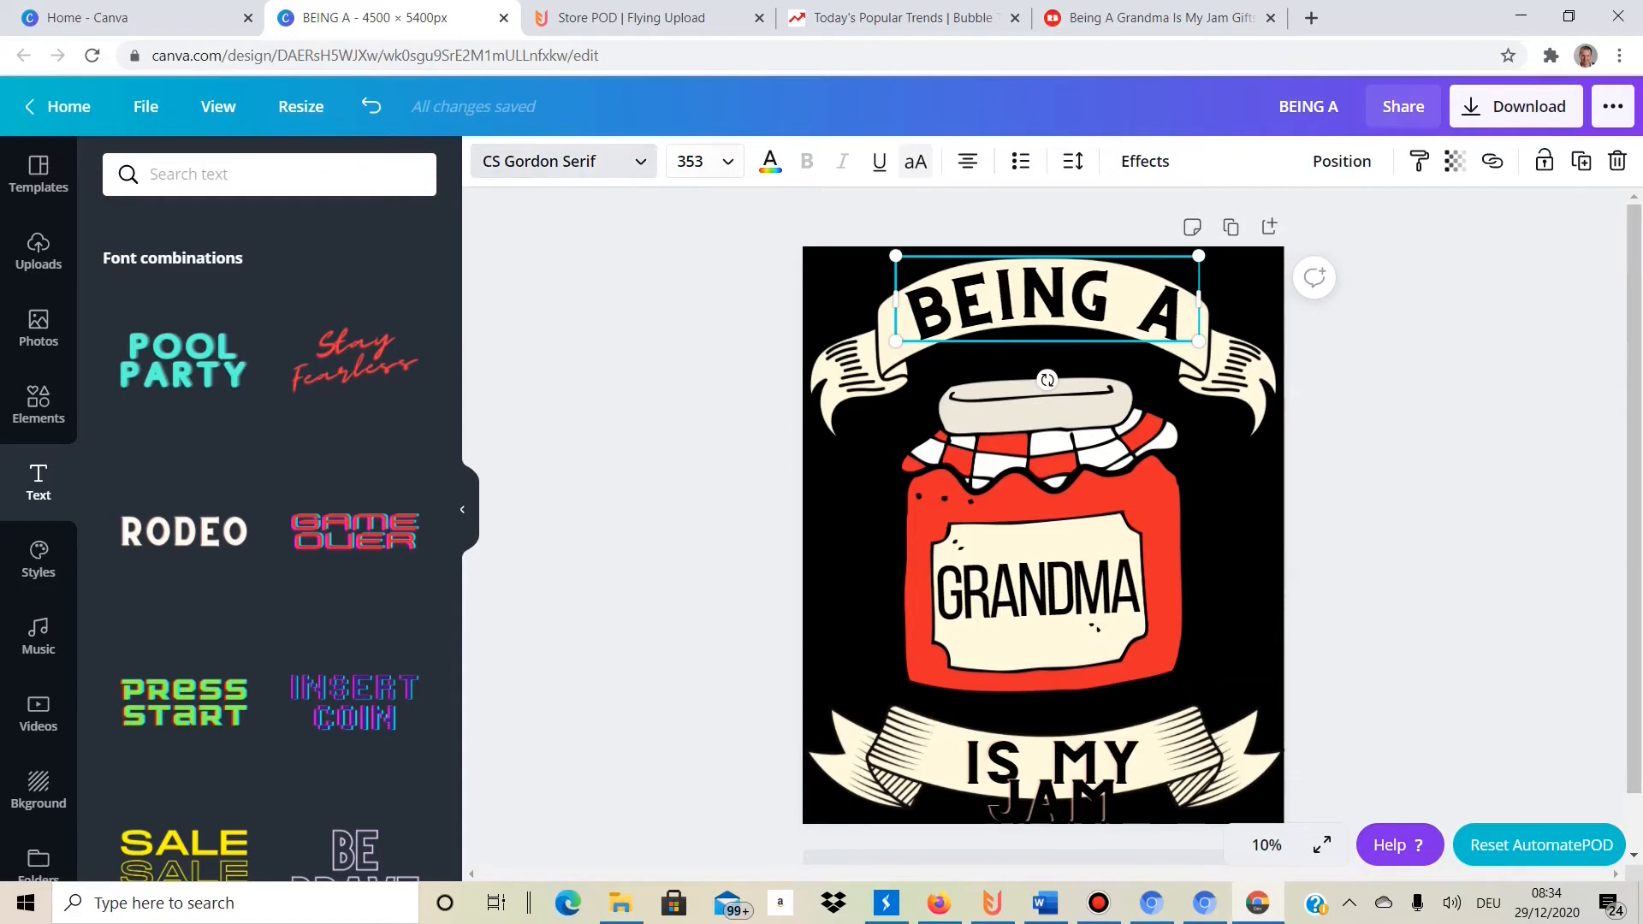
click(1052, 766)
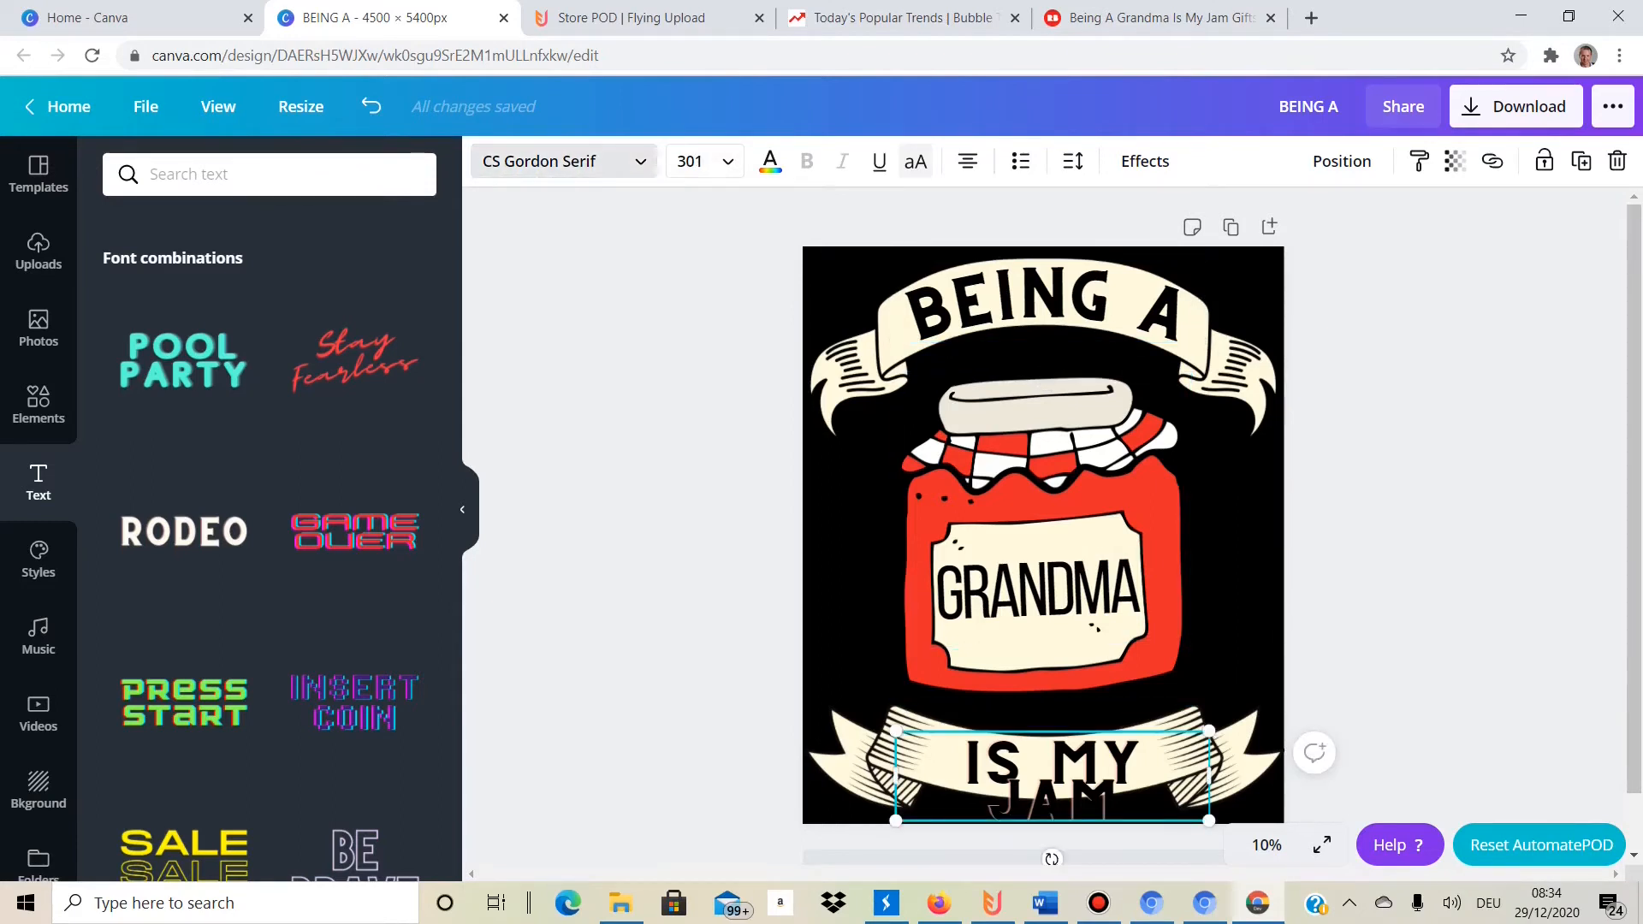
click(561, 161)
click(1046, 304)
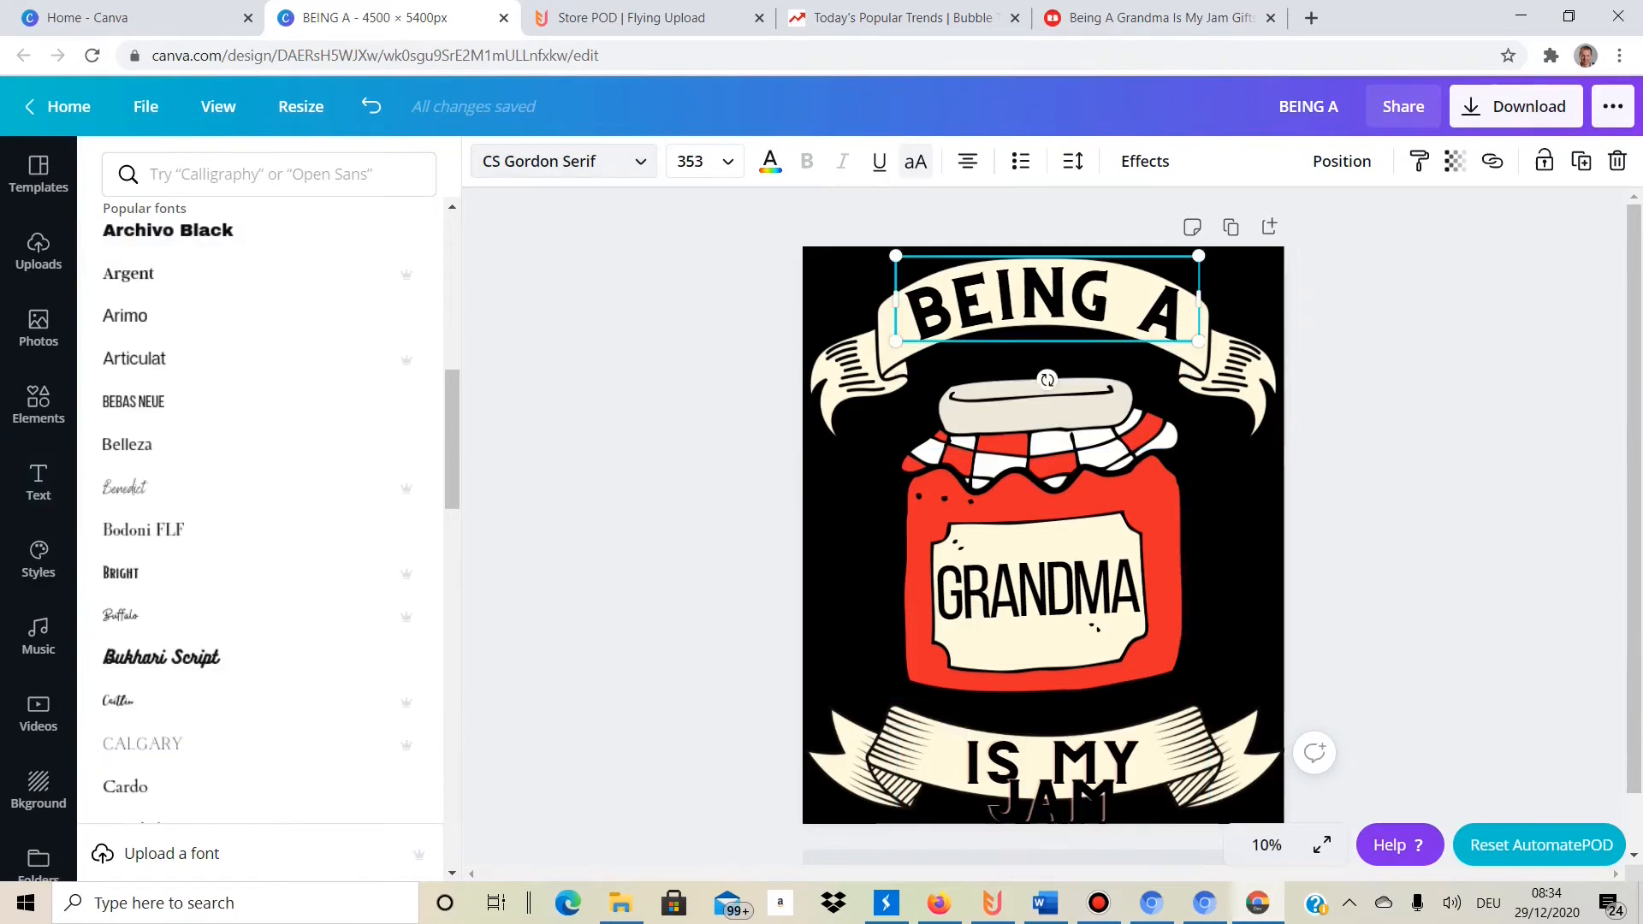
Apply the Curve effect to "IS MY JAM" with a curve of -35 so it bends like the lower banner.
click(1052, 766)
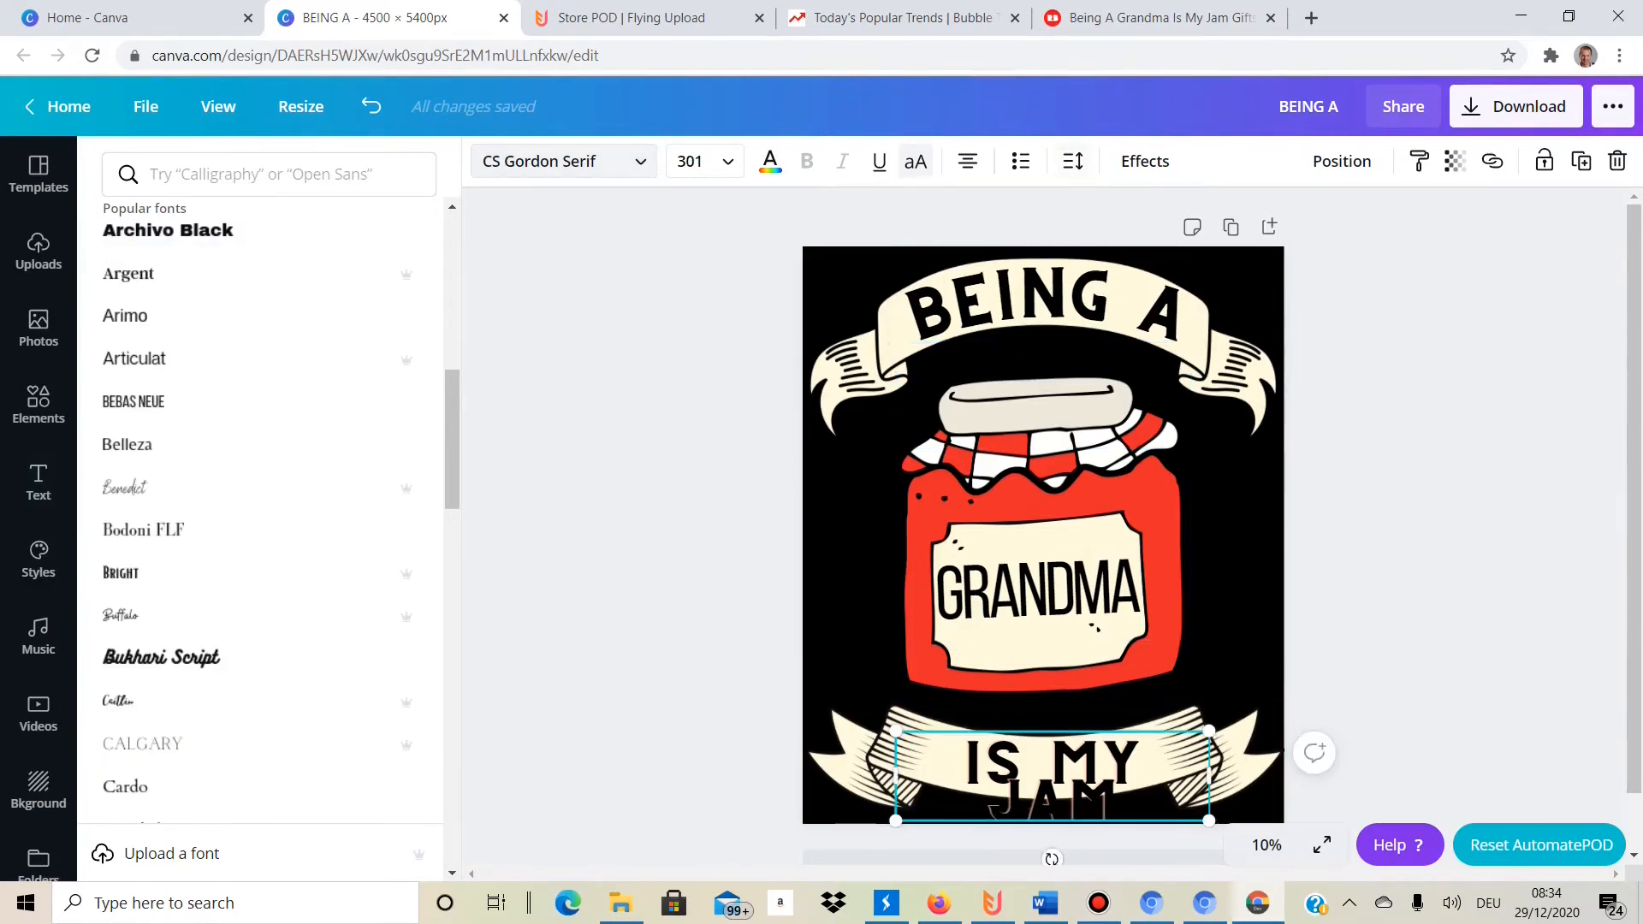
click(1145, 161)
click(382, 711)
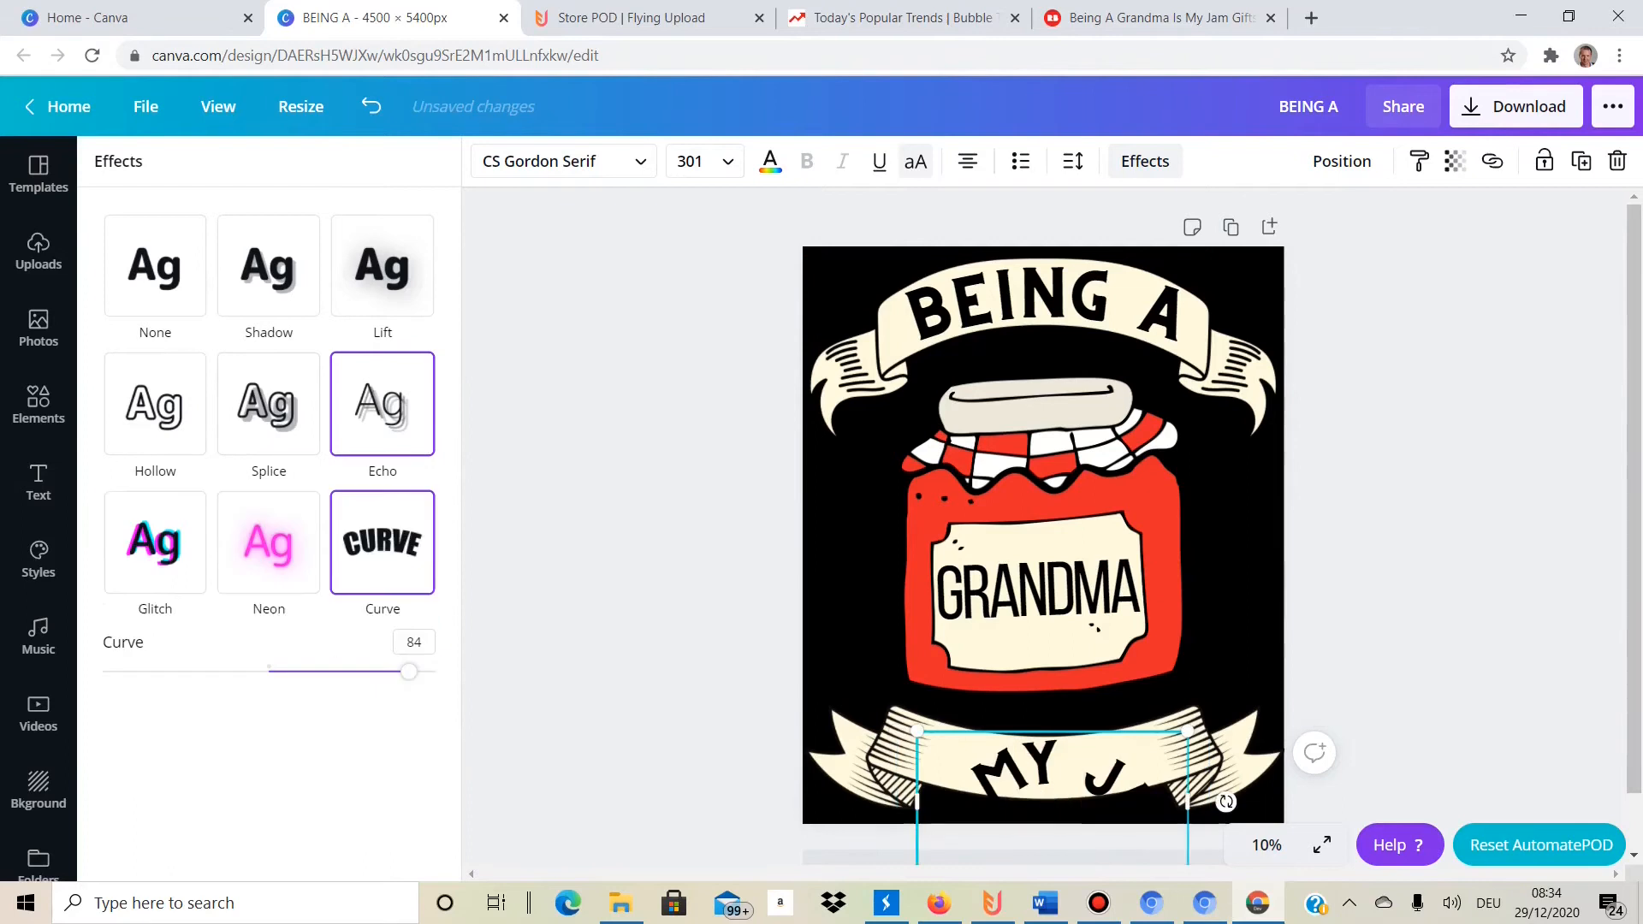
mouse_move(918, 802)
mouse_down()
mouse_move(813, 802)
mouse_move(919, 803)
mouse_up()
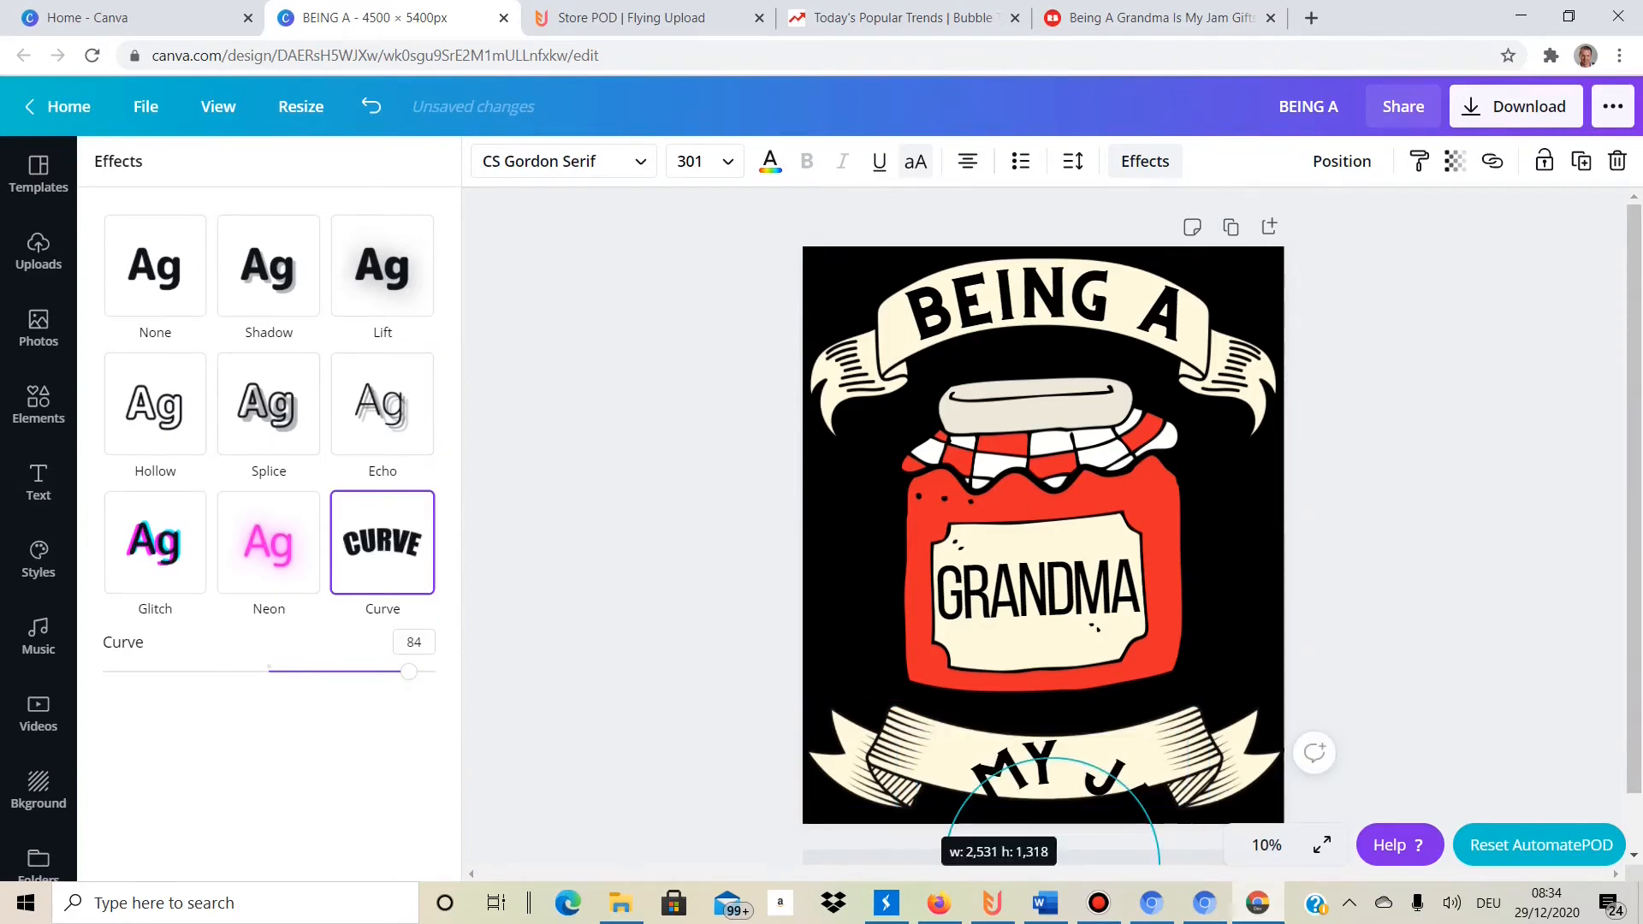
mouse_move(208, 671)
mouse_down()
mouse_move(145, 671)
mouse_move(210, 671)
mouse_up()
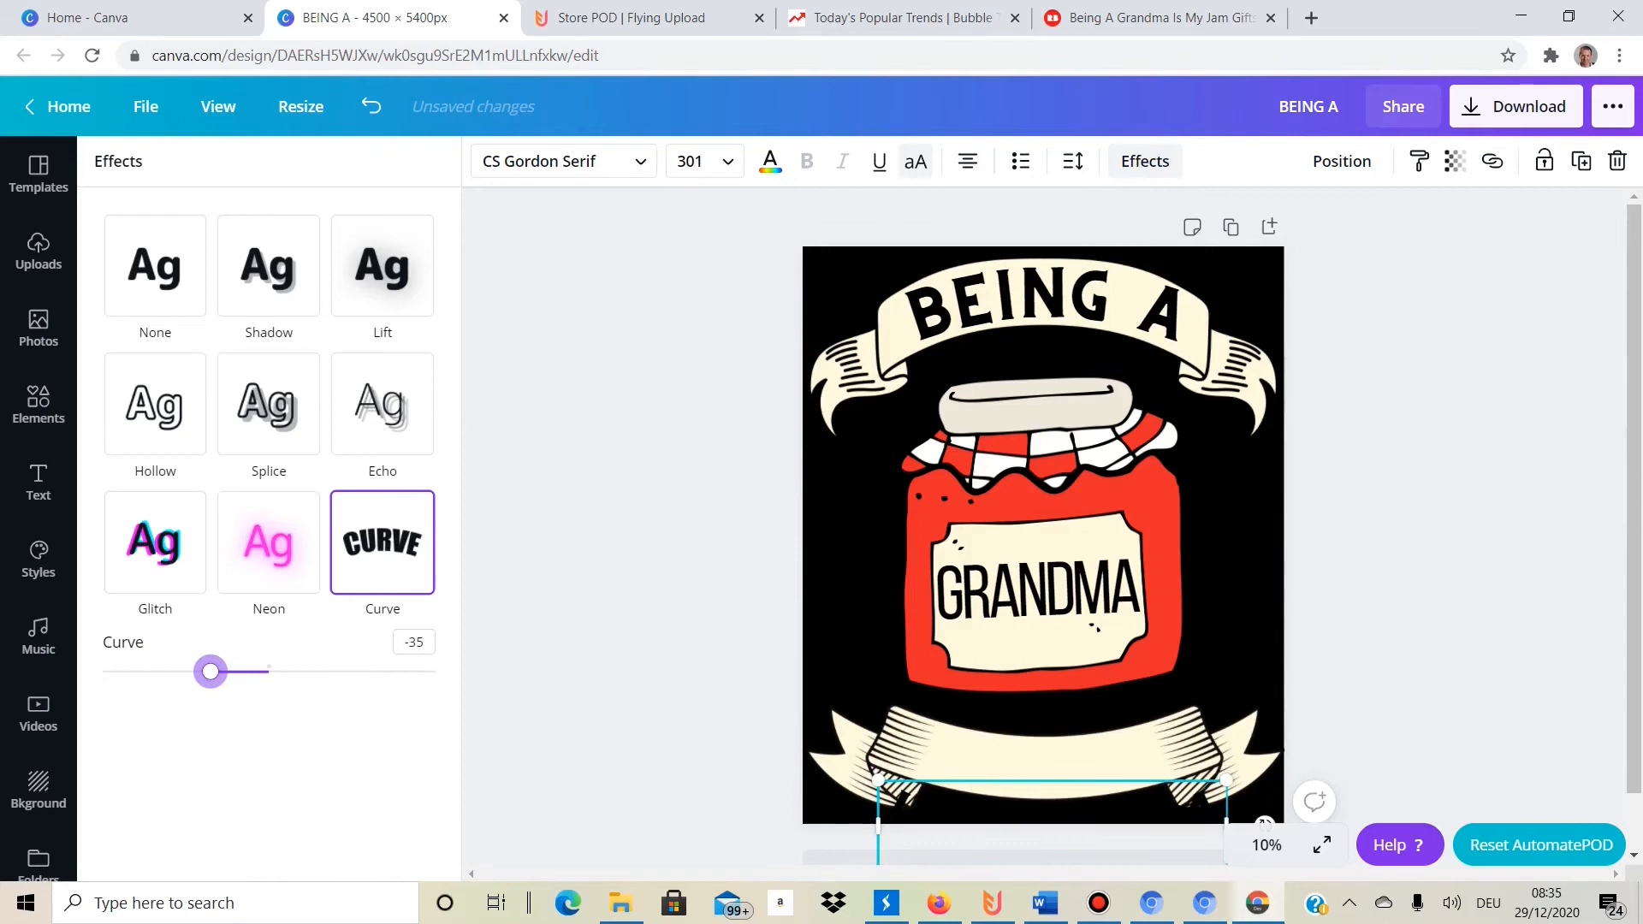
Move the curved "IS MY JAM" text onto the lower banner and reduce it to about size 267.
click(1052, 823)
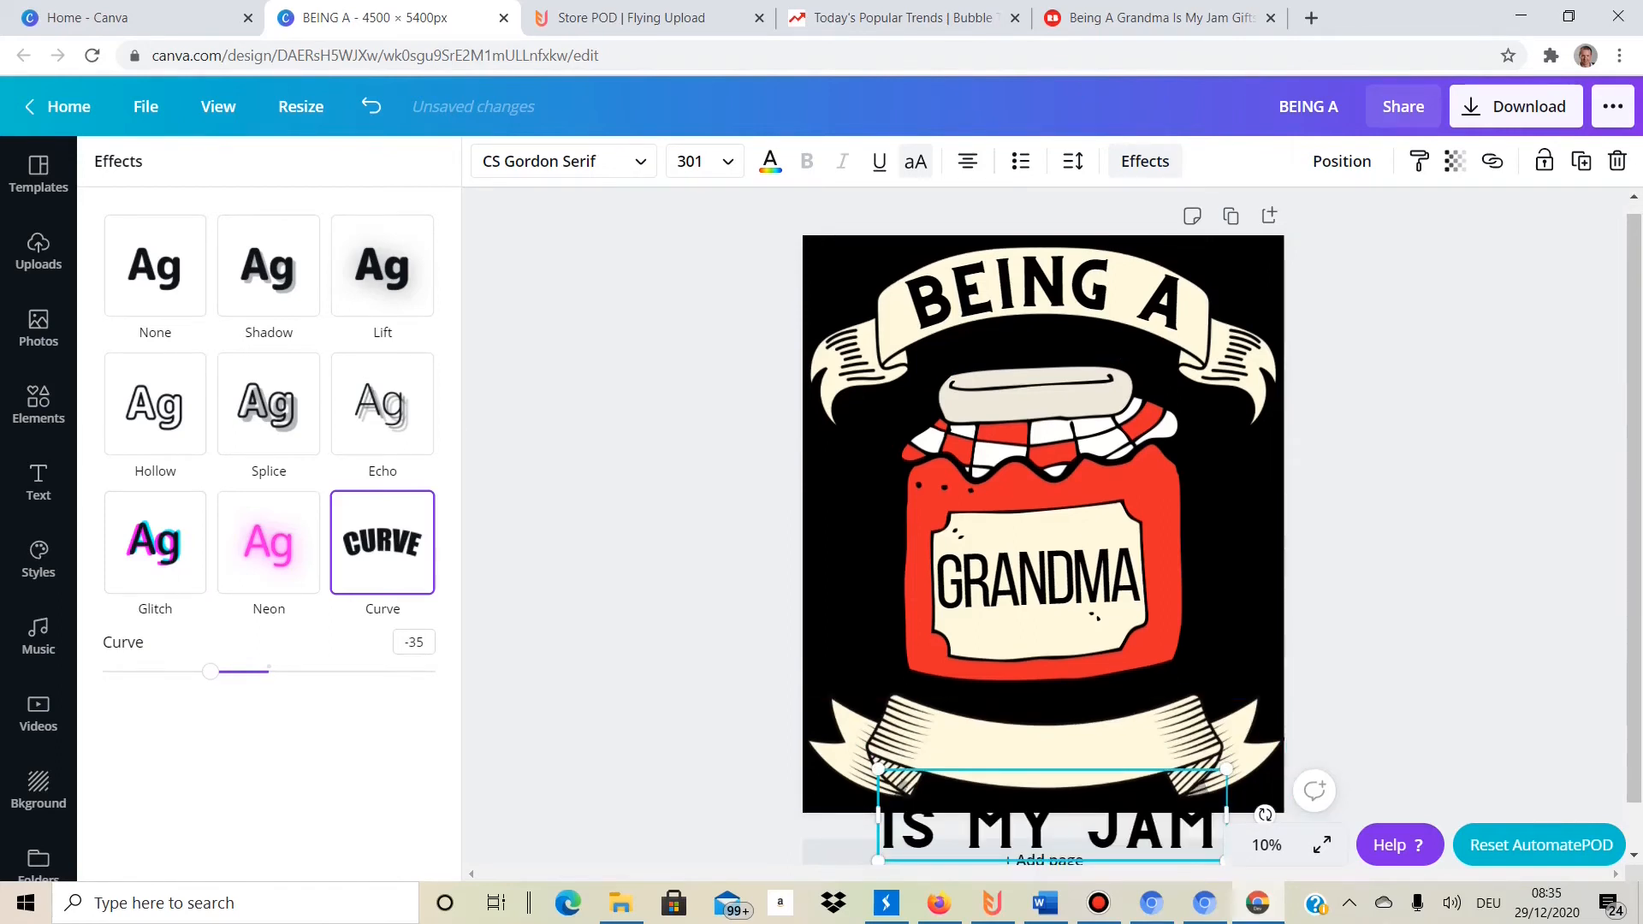
mouse_move(938, 825)
mouse_down()
mouse_move(963, 757)
mouse_move(964, 822)
mouse_move(939, 824)
mouse_up()
key(Delete)
key(ctrl+z)
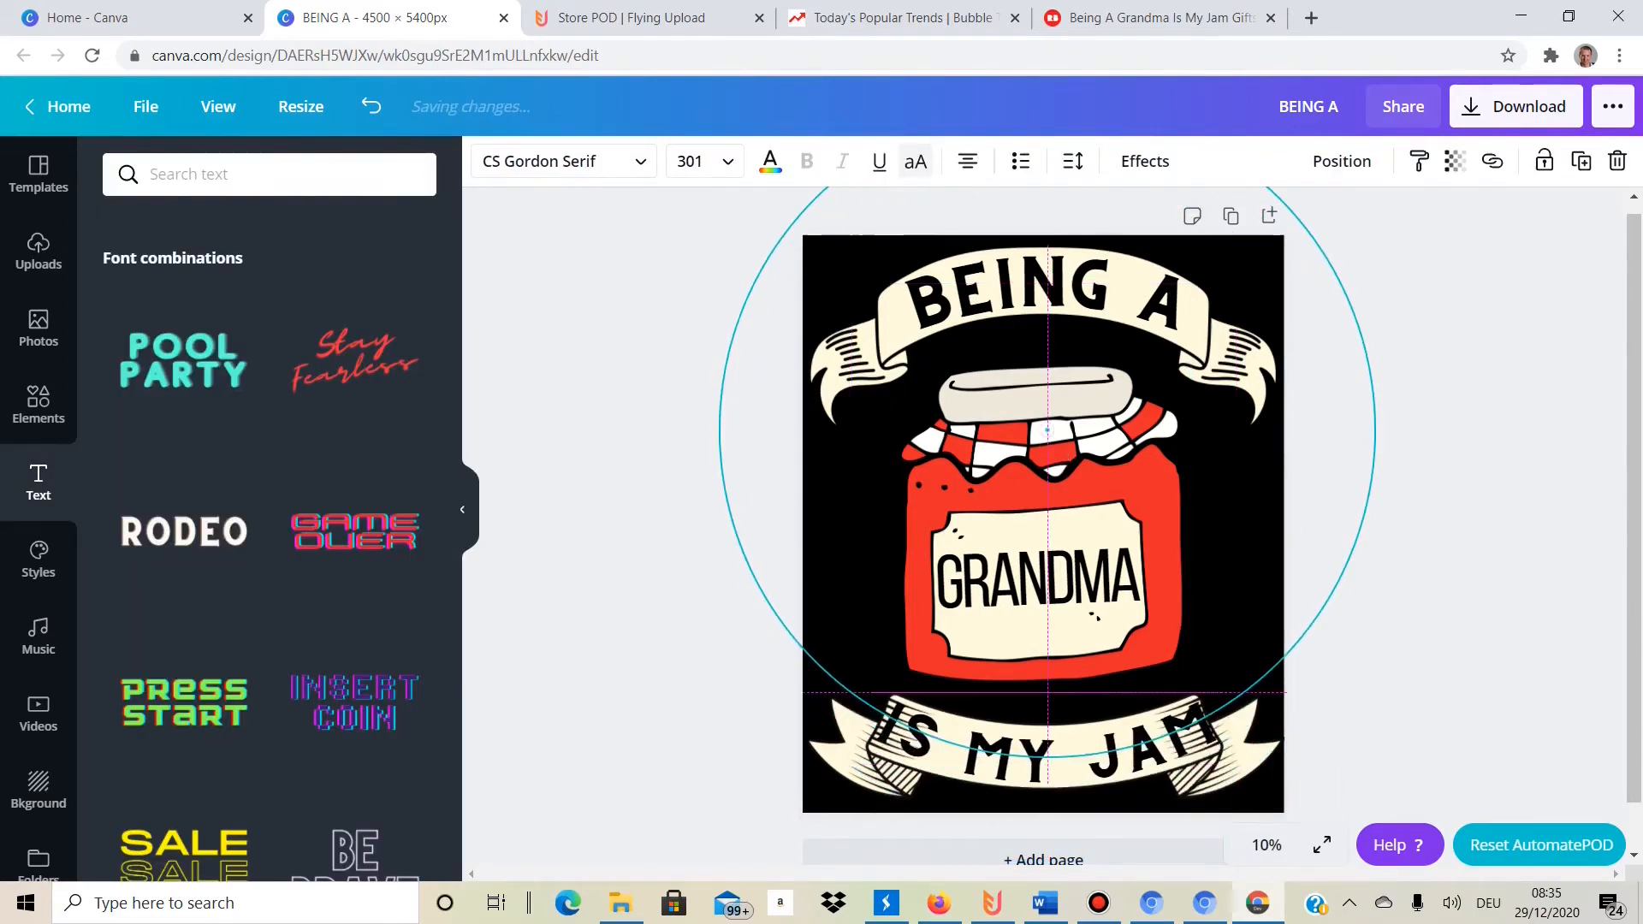
drag(1220, 792, 1192, 782)
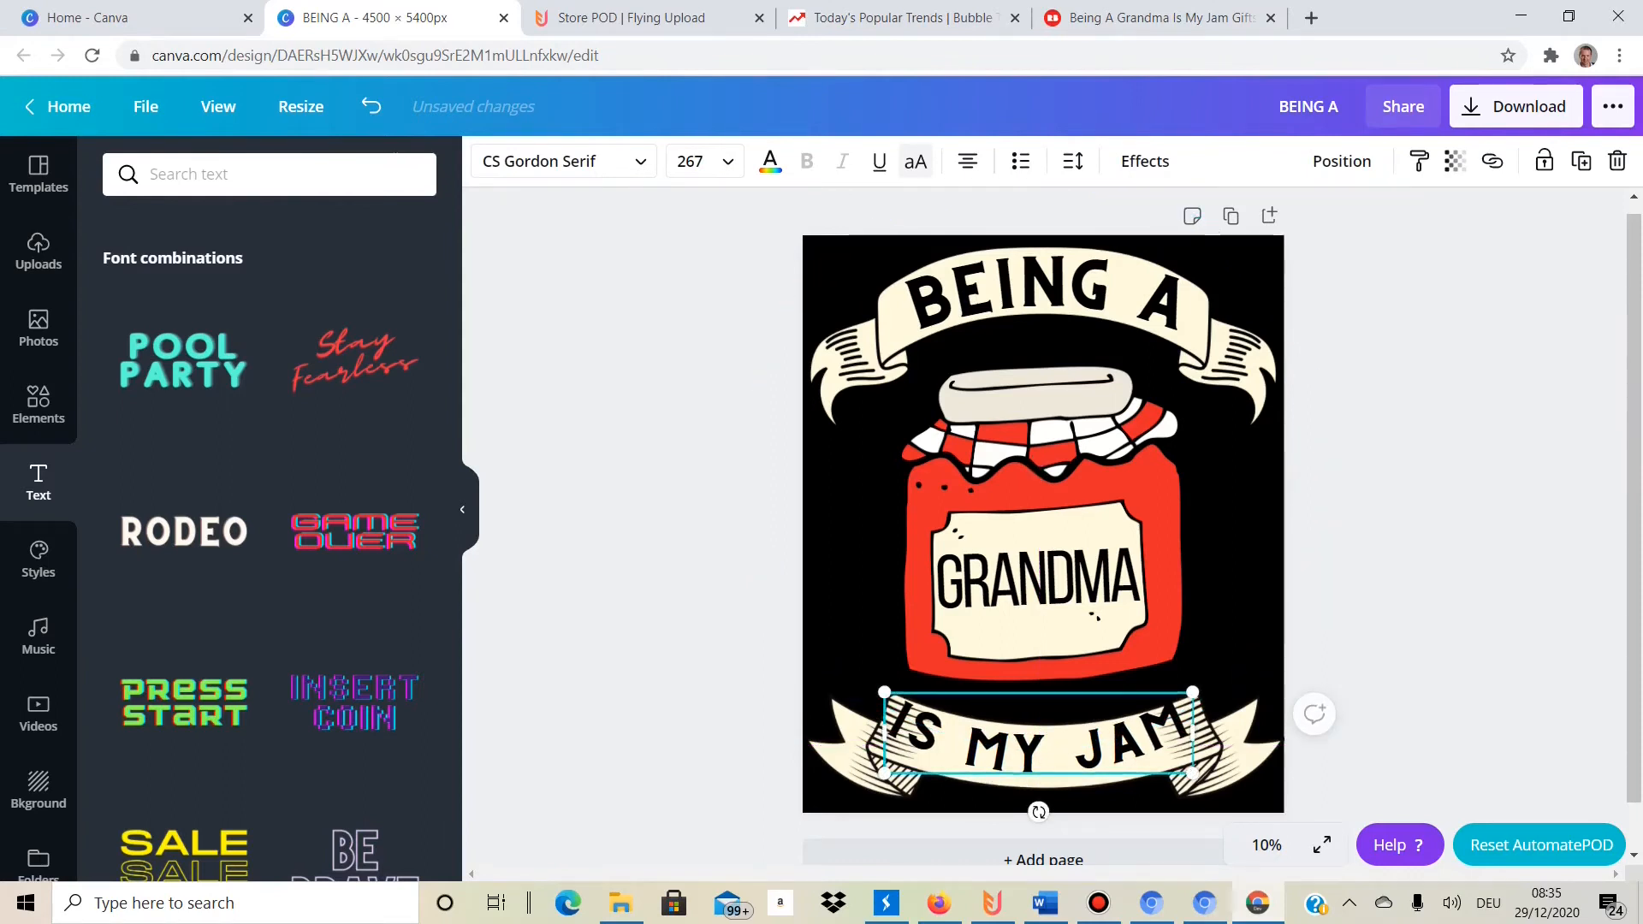
Nudge the curved "IS MY JAM" text slightly down to sit better within the lower banner.
key(Down)
key(Down)
key(Down)
key(Down)
key(Down)
key(Down)
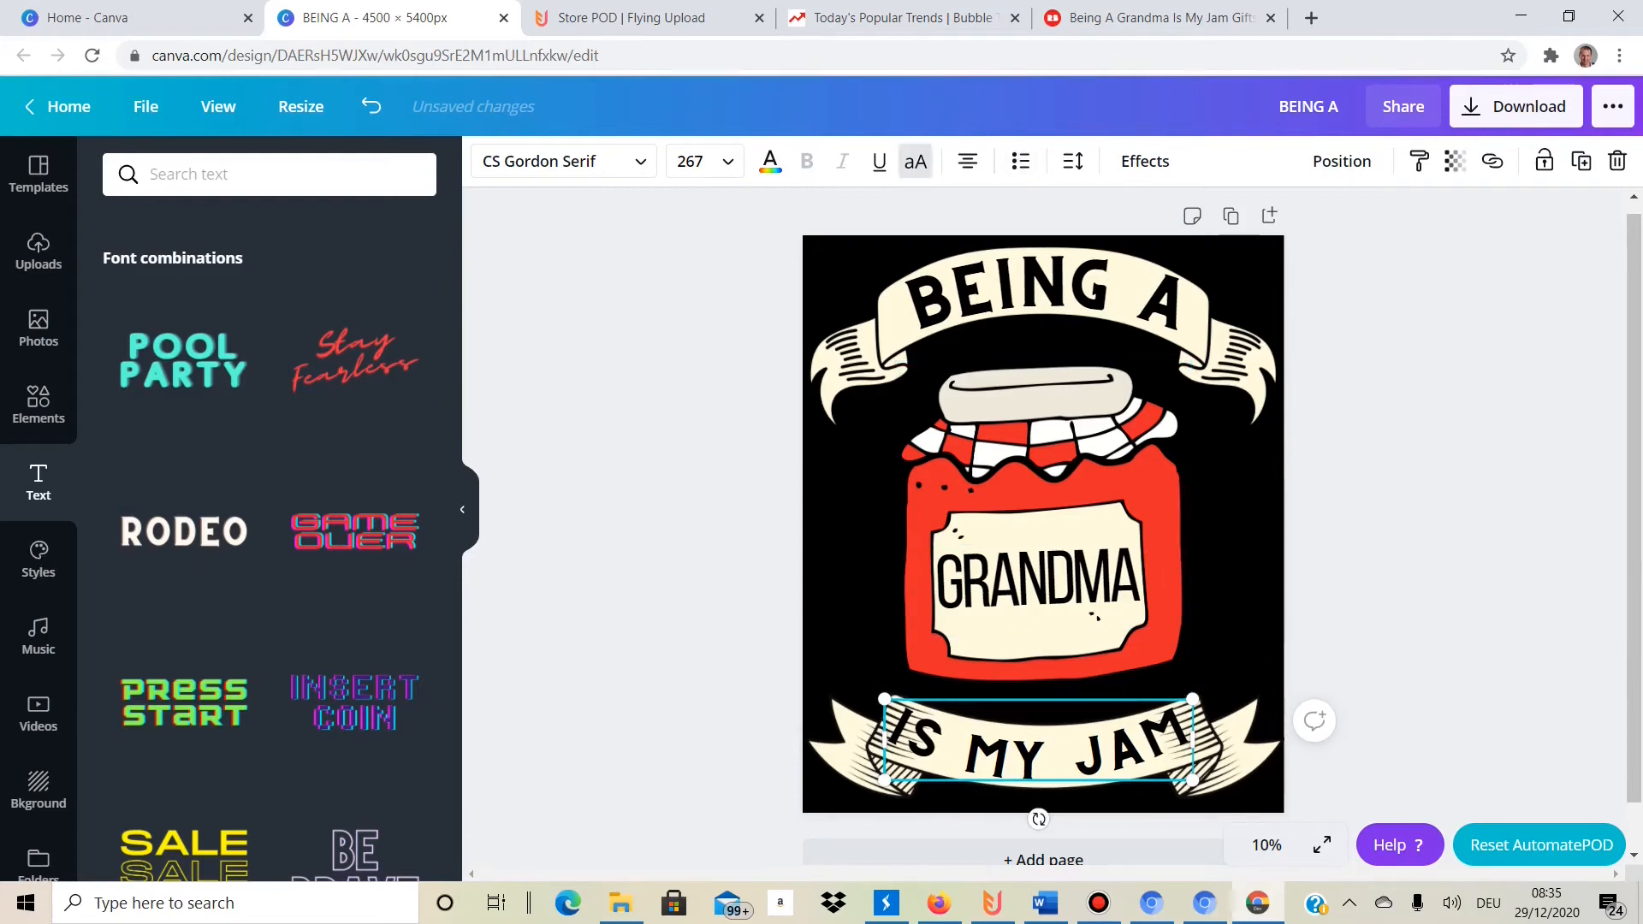
Tighten the letter spacing of "IS MY JAM" to -200 and enlarge the text to about size 297 on the lower banner.
click(1145, 161)
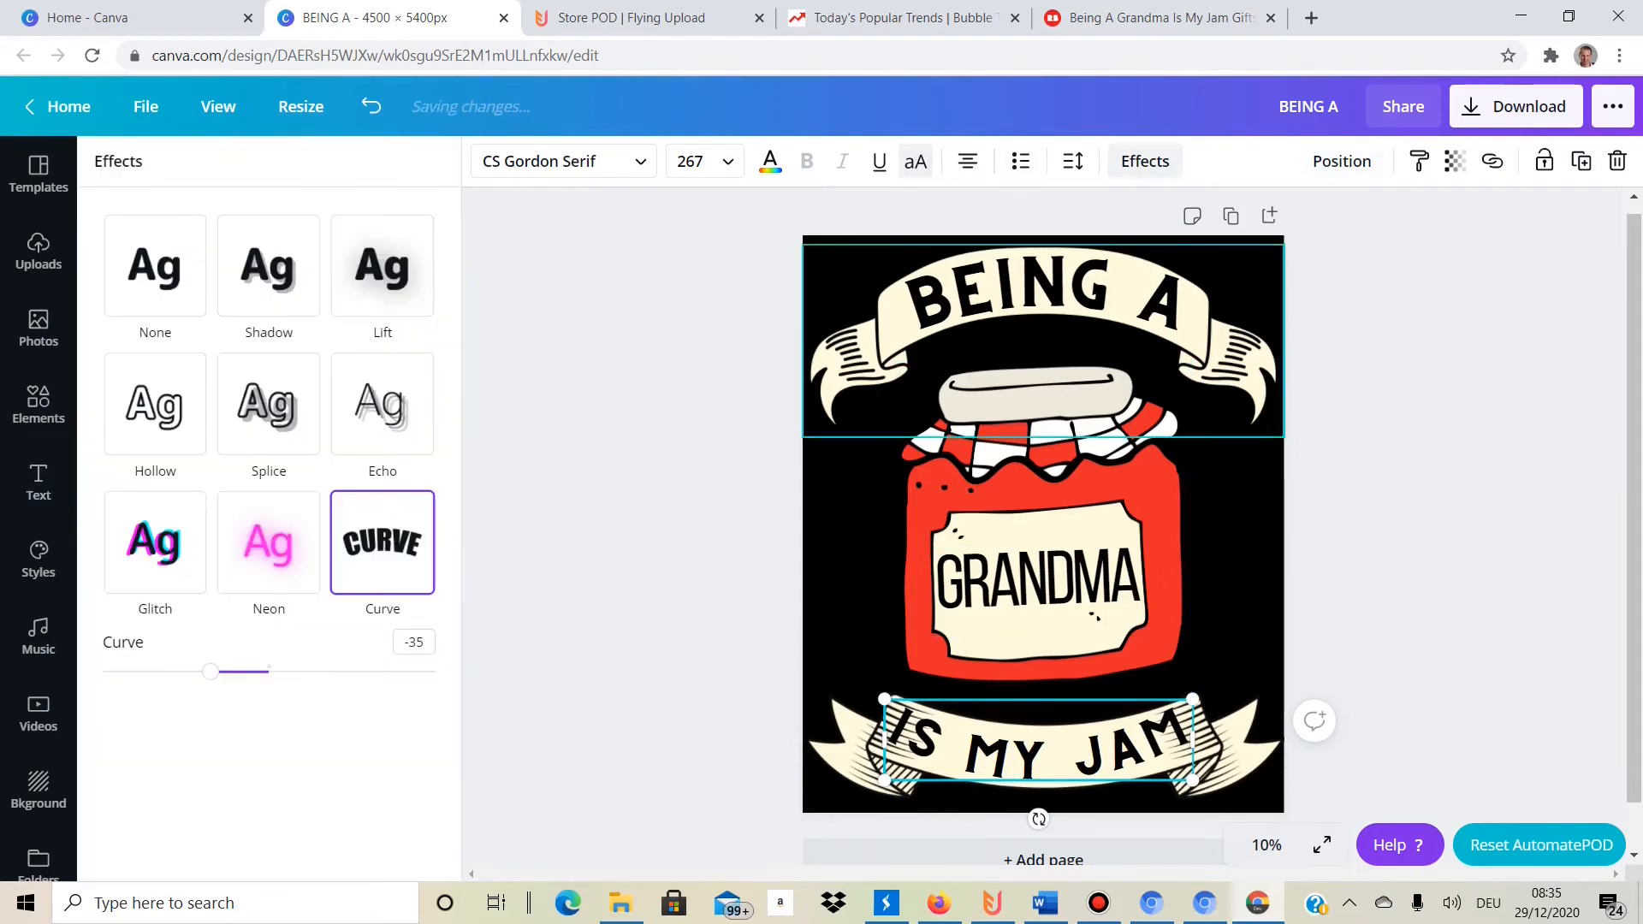
click(1073, 161)
drag(1208, 226, 1182, 226)
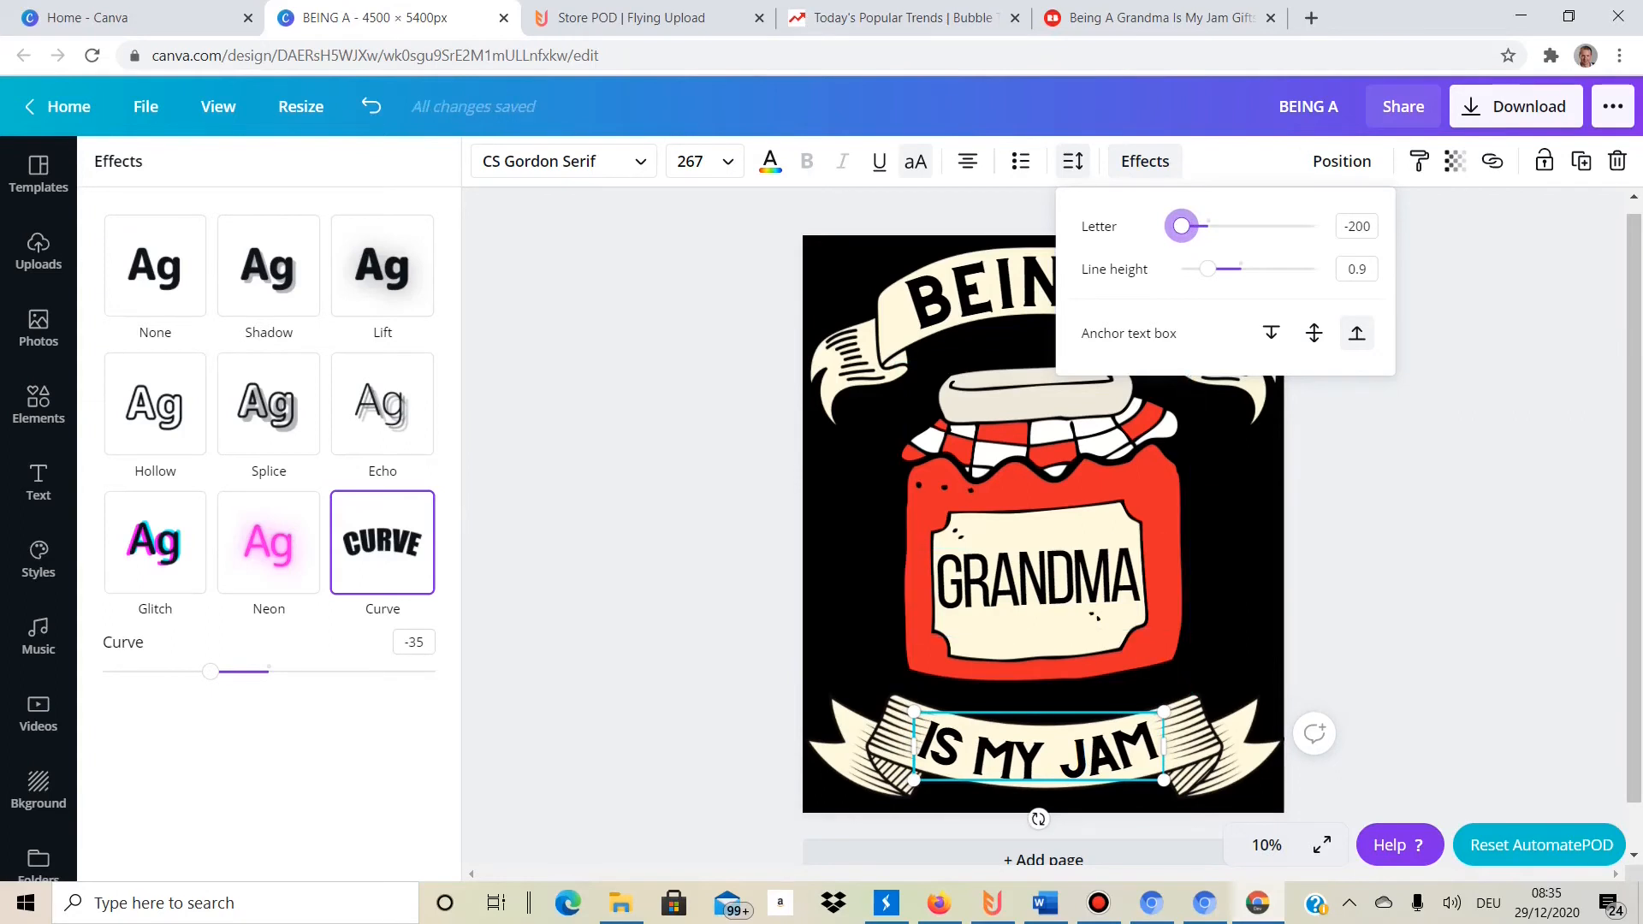
drag(1165, 780, 1145, 743)
click(1080, 288)
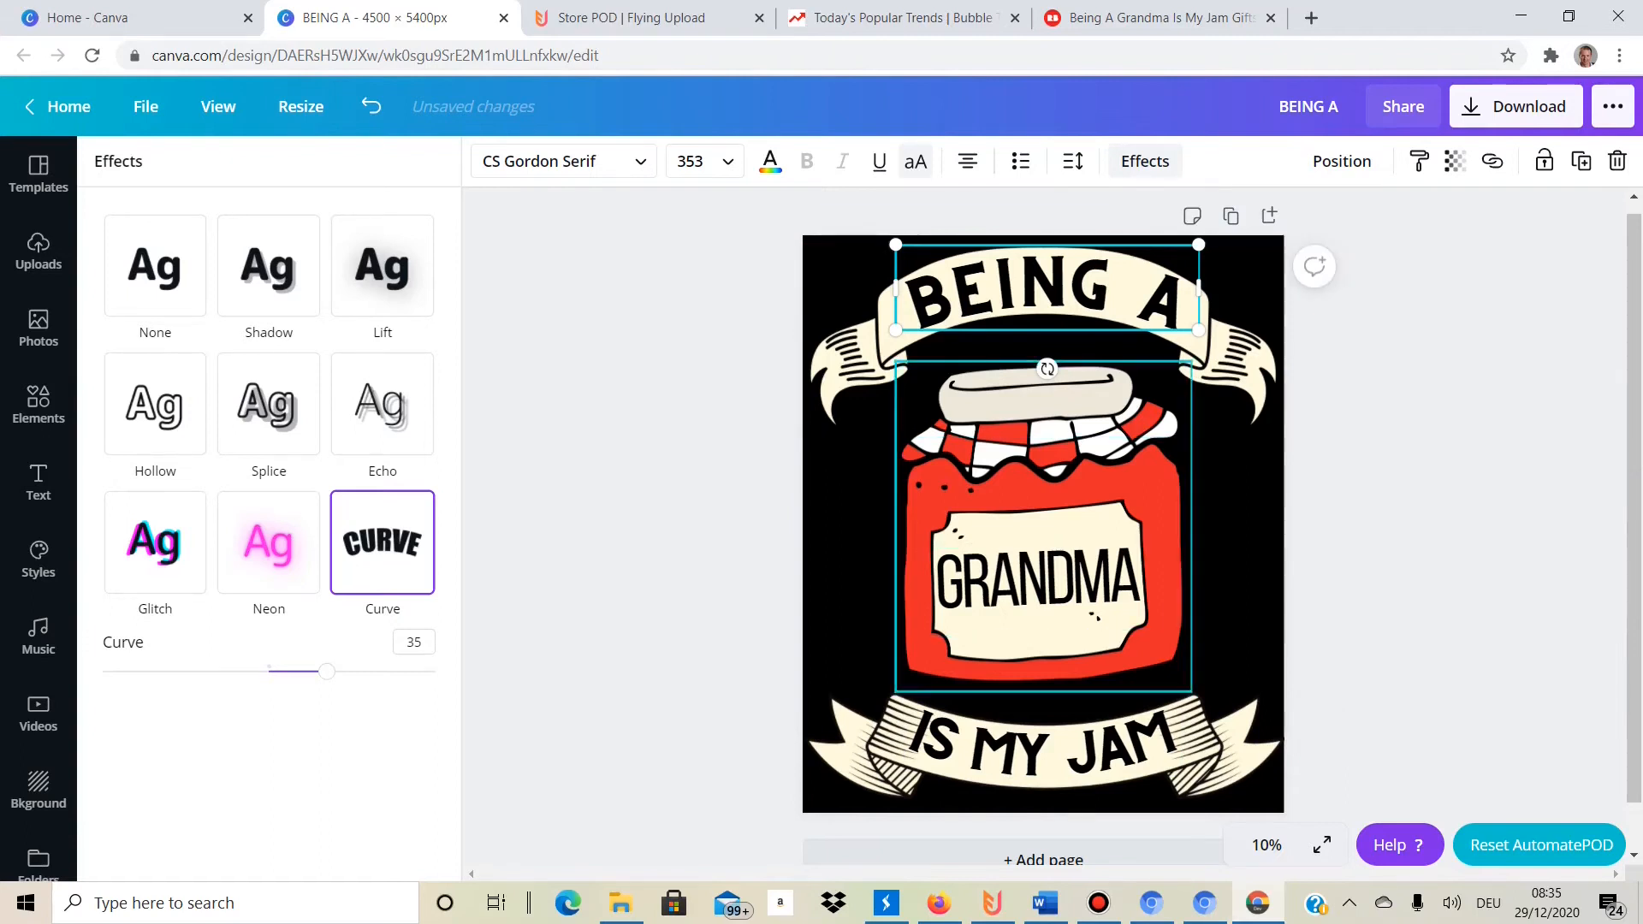
click(1145, 161)
key(Escape)
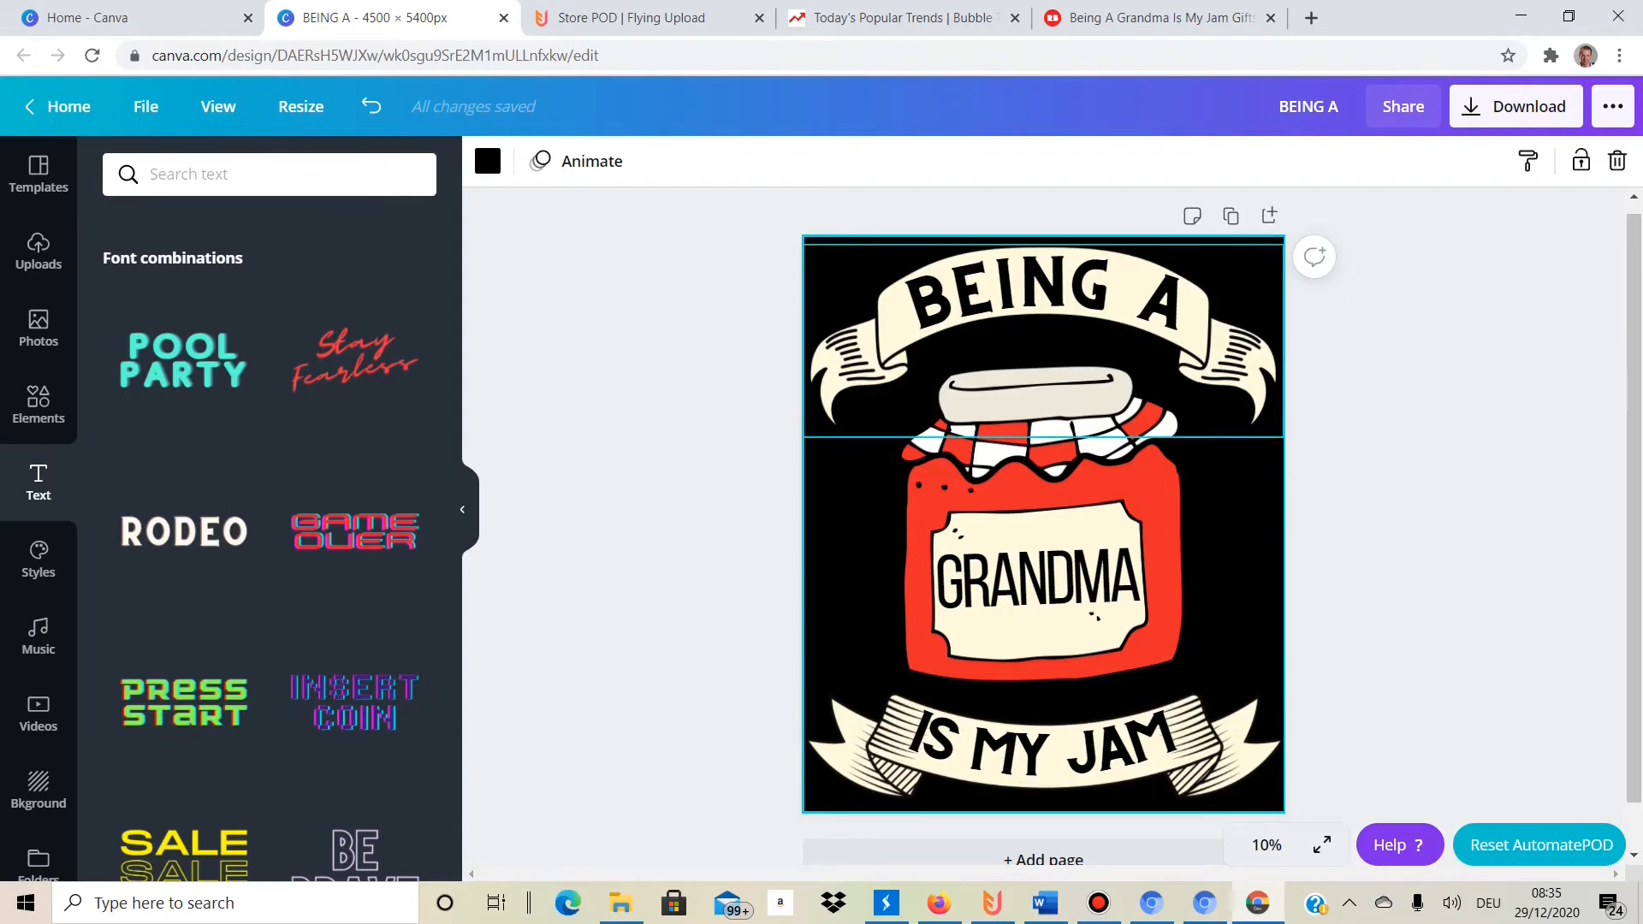
drag(788, 684, 1288, 239)
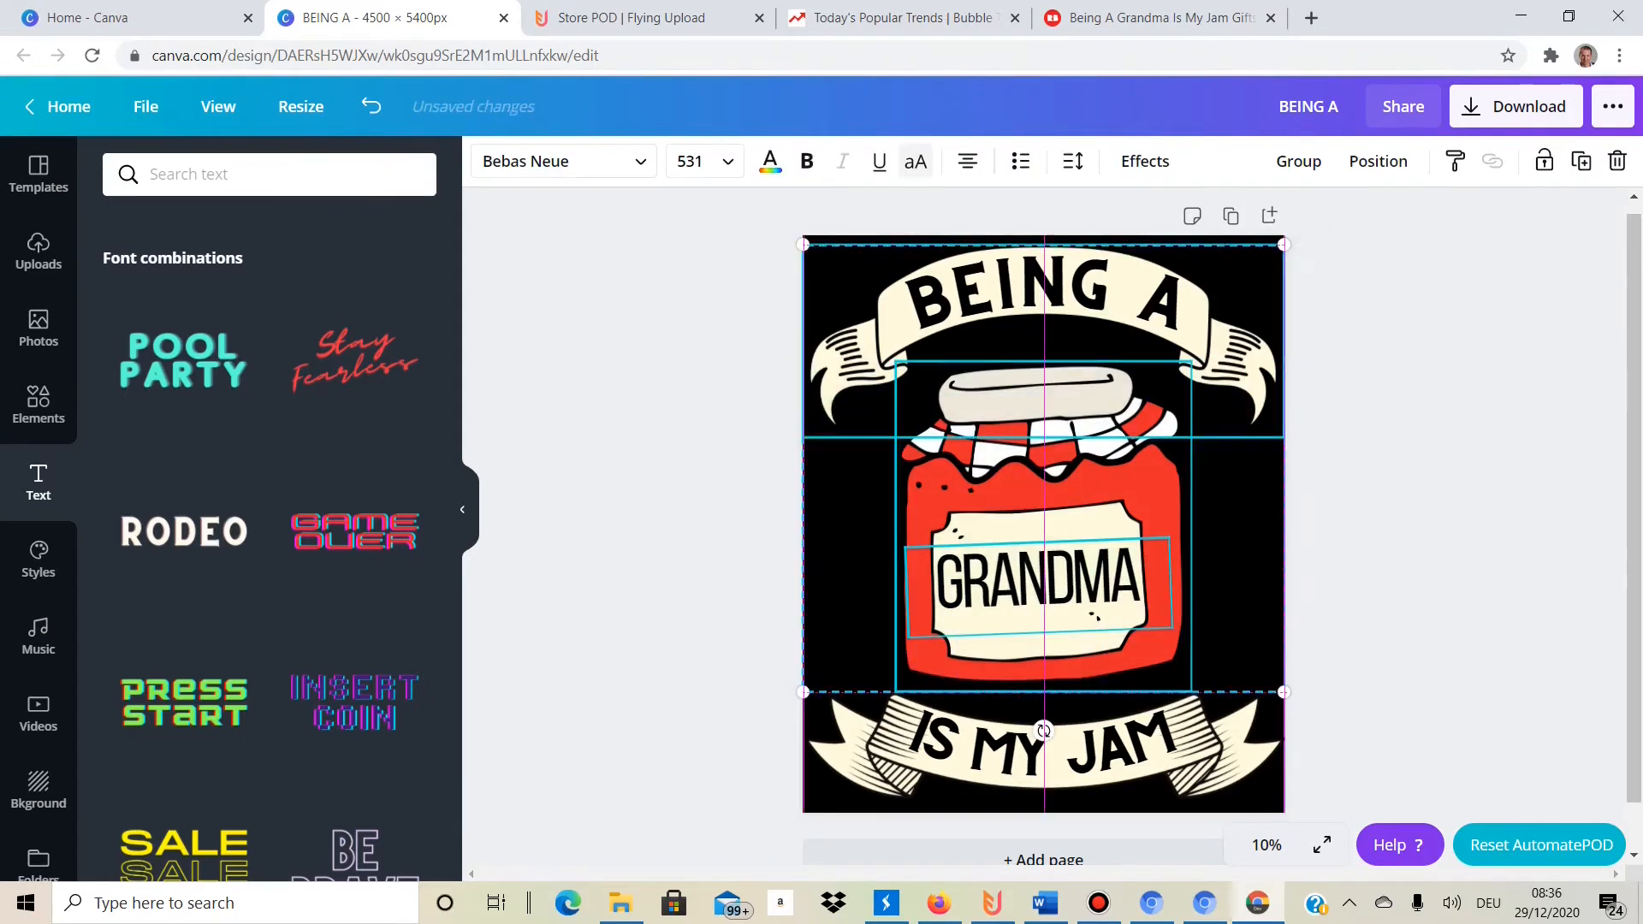
drag(1061, 496, 1061, 486)
drag(1045, 462, 1044, 471)
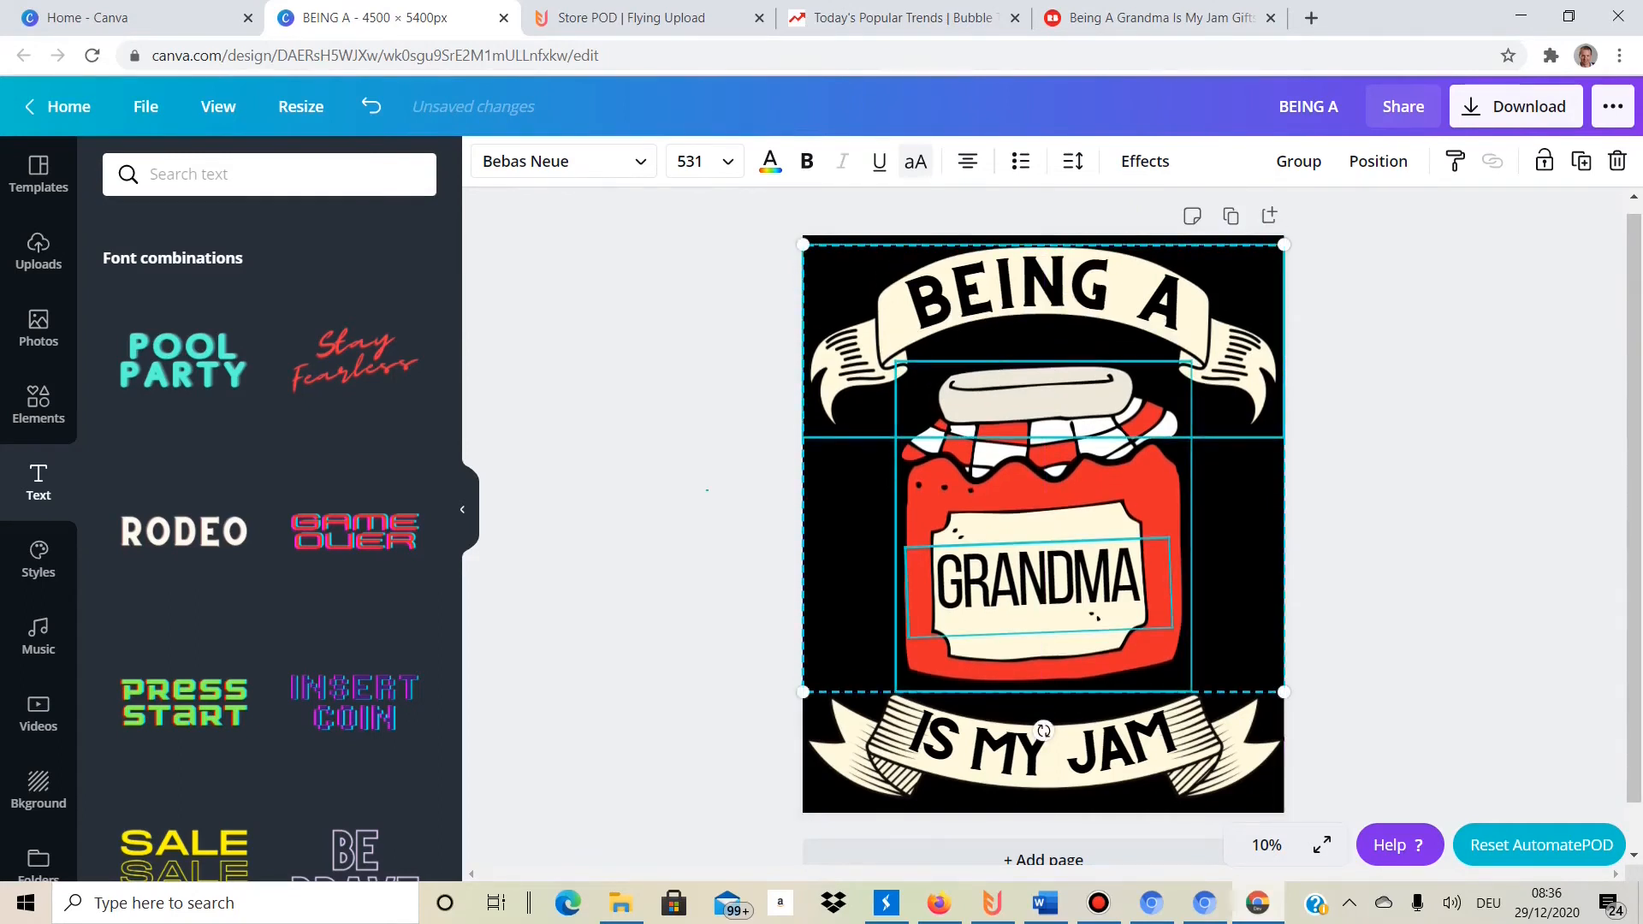
click(707, 491)
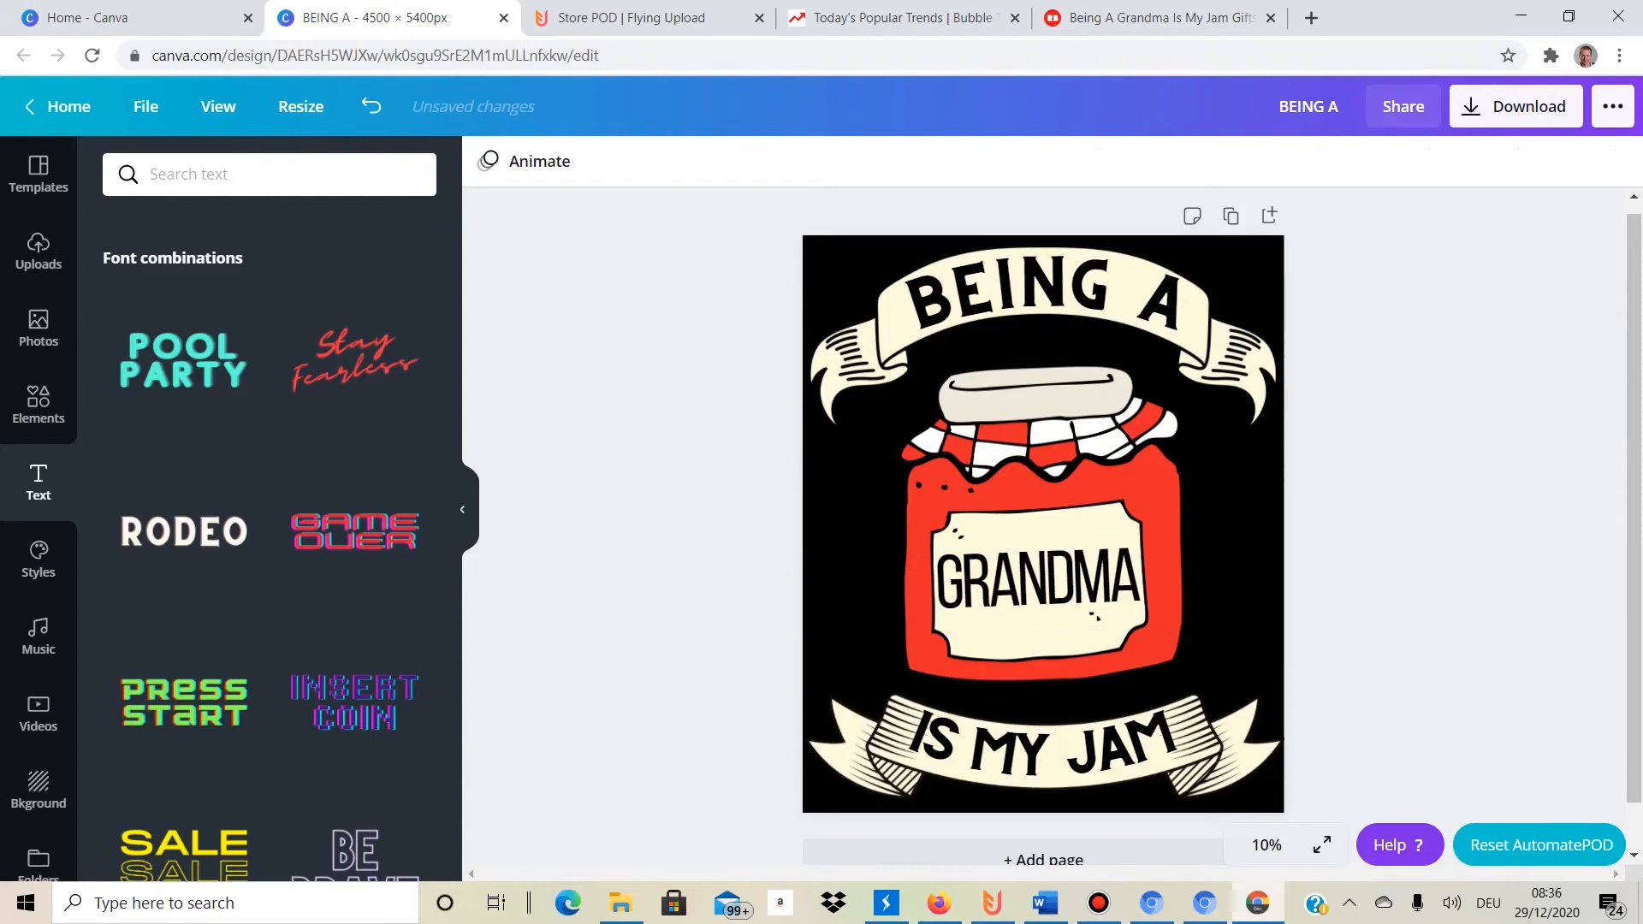
Move the jar with its "GRANDMA" text up beneath the upper banner, and raise the lower banner with "IS MY JAM" to just below the jar.
drag(842, 543, 1247, 641)
drag(1070, 591, 1070, 559)
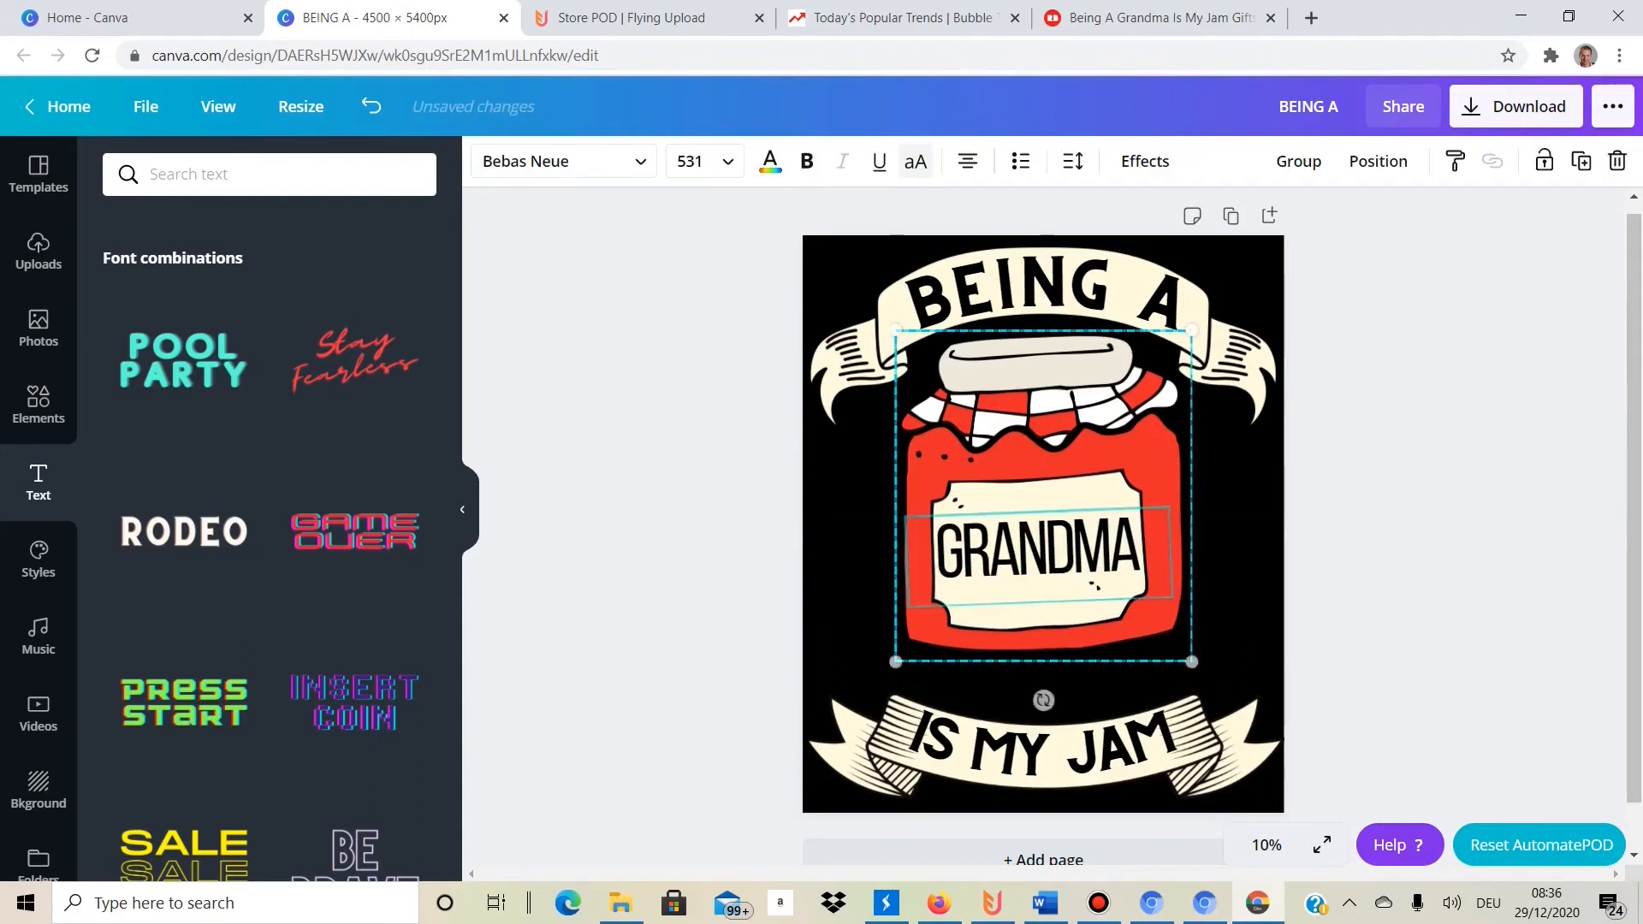
drag(801, 648, 1265, 834)
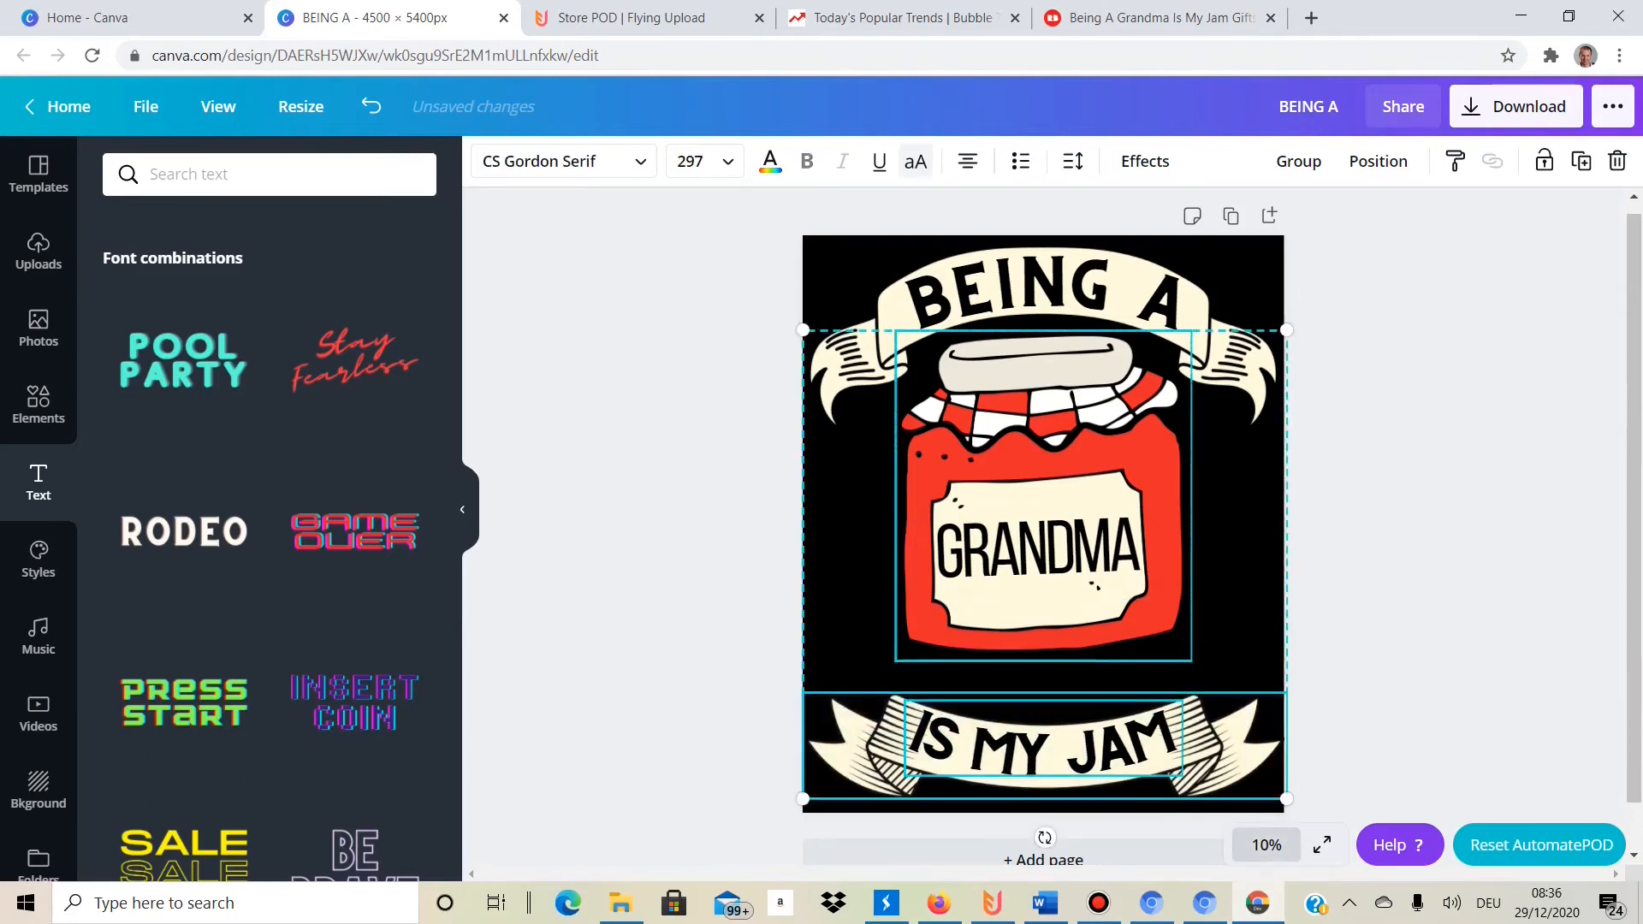
click(1254, 663)
drag(1254, 664, 713, 793)
key(shift+Up)
key(shift+Up)
key(shift+Up)
key(shift+Up)
key(shift+Up)
key(shift+Up)
key(shift+Up)
key(shift+Up)
key(shift+Up)
key(shift+Up)
key(shift+Up)
key(shift+Up)
key(shift+Up)
key(shift+Up)
key(shift+Up)
key(shift+Up)
key(shift+Up)
key(shift+Up)
key(shift+Up)
key(shift+Up)
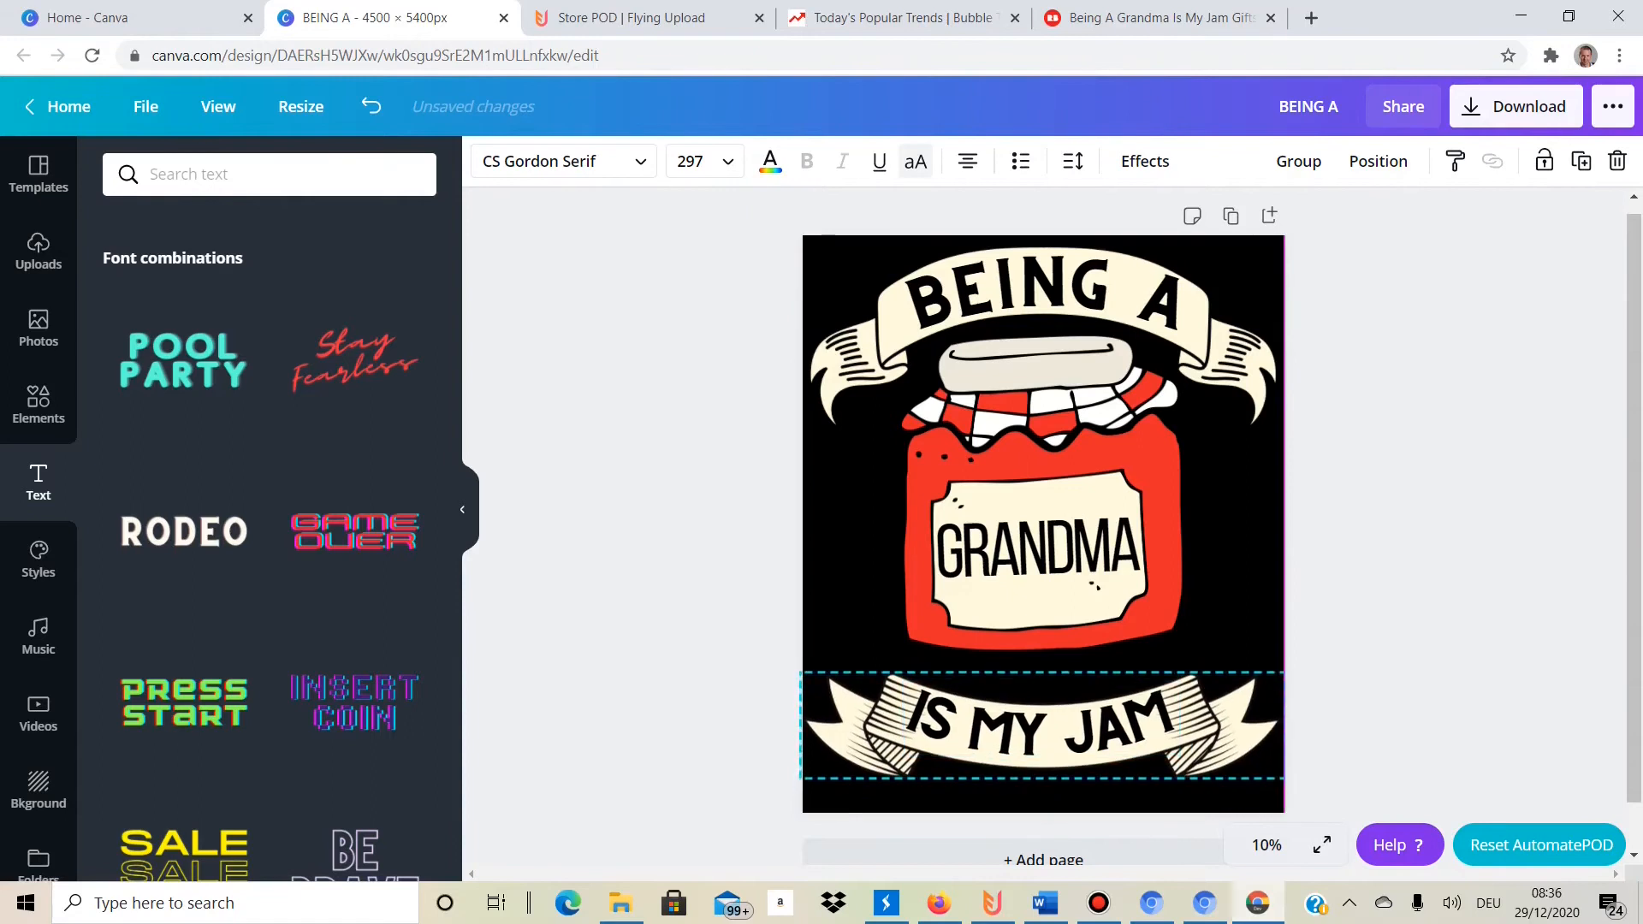
key(shift+Right)
key(shift+Left)
key(shift+Left)
key(shift+Left)
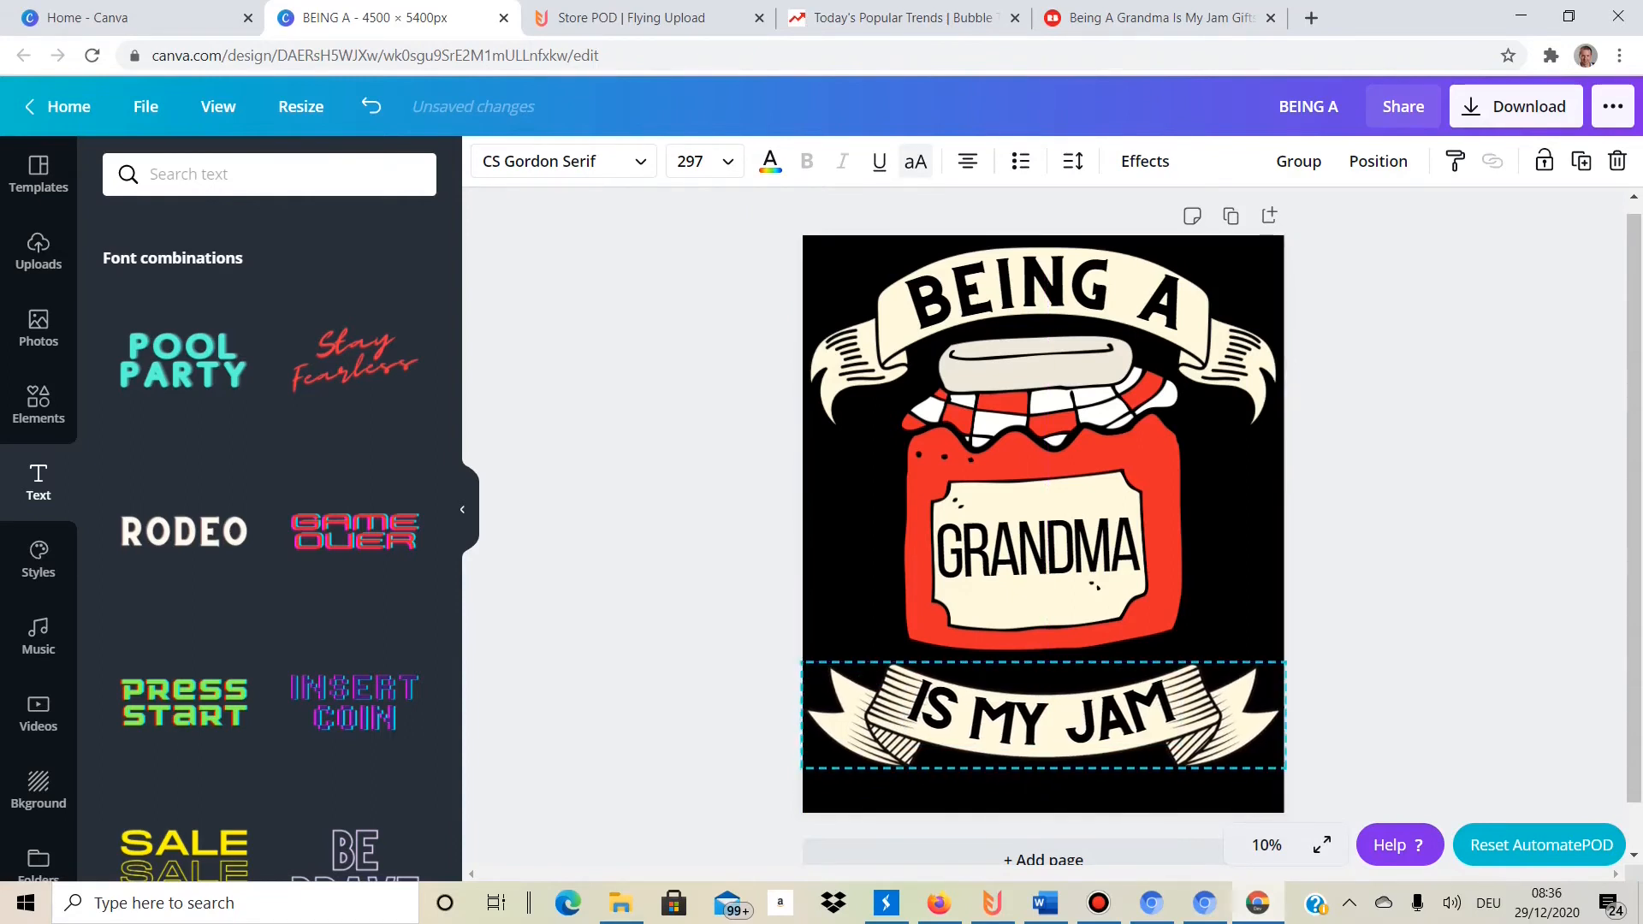
key(Escape)
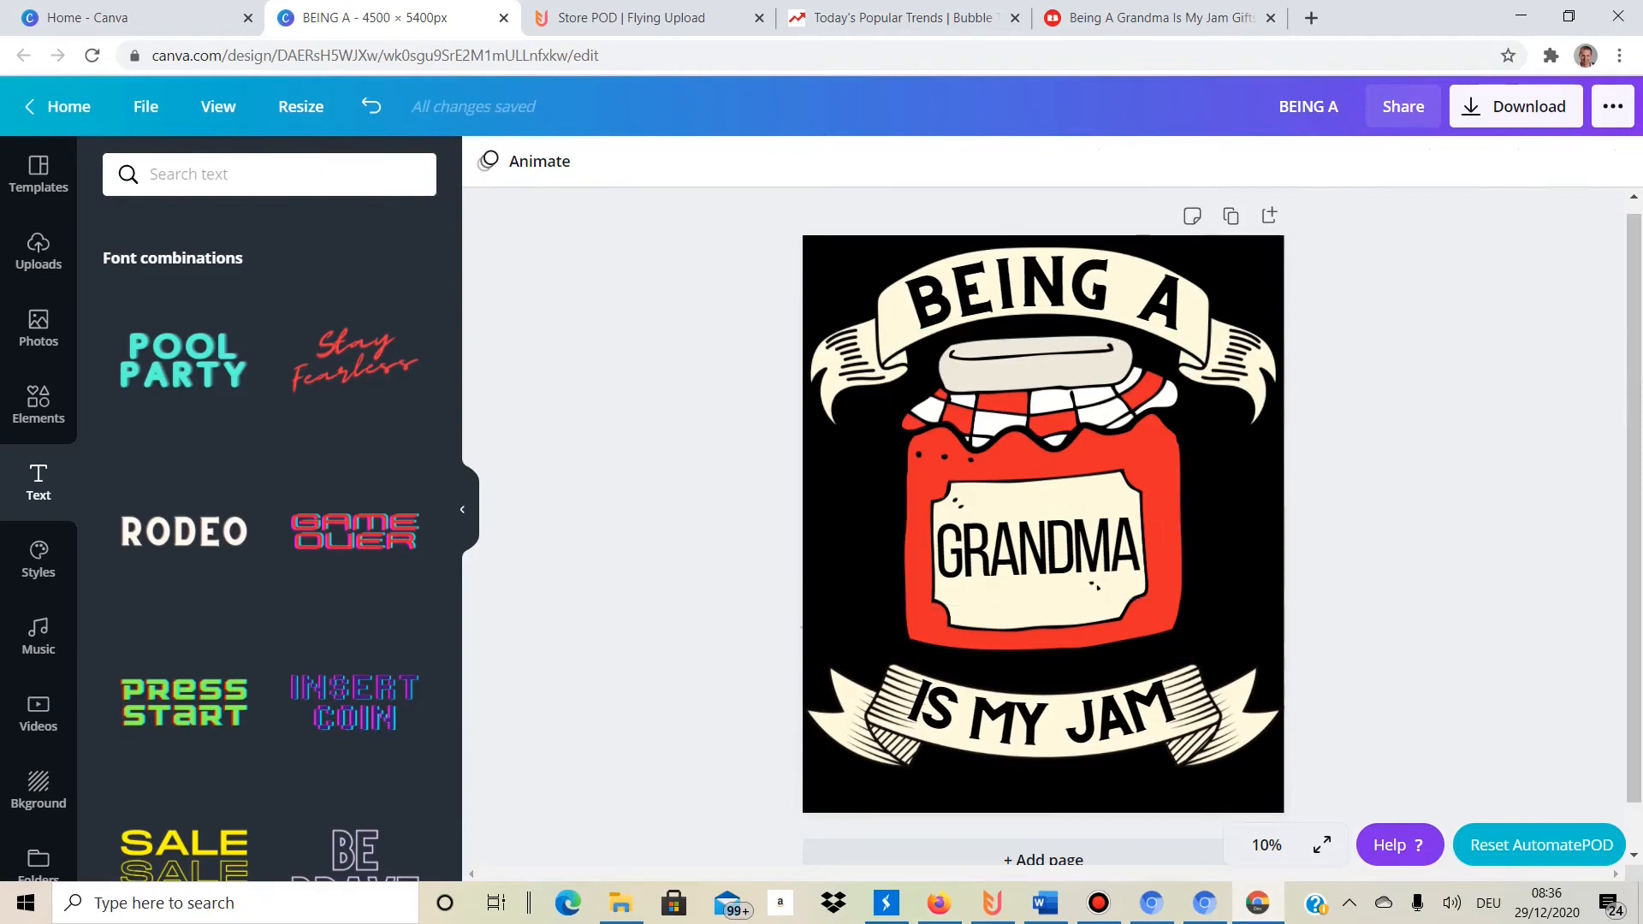
Raise the lower banner and its text slightly more, and lower the jar with "GRANDMA" a little so it sits between the two banners.
drag(801, 627, 1357, 865)
key(Escape)
drag(1267, 792, 790, 657)
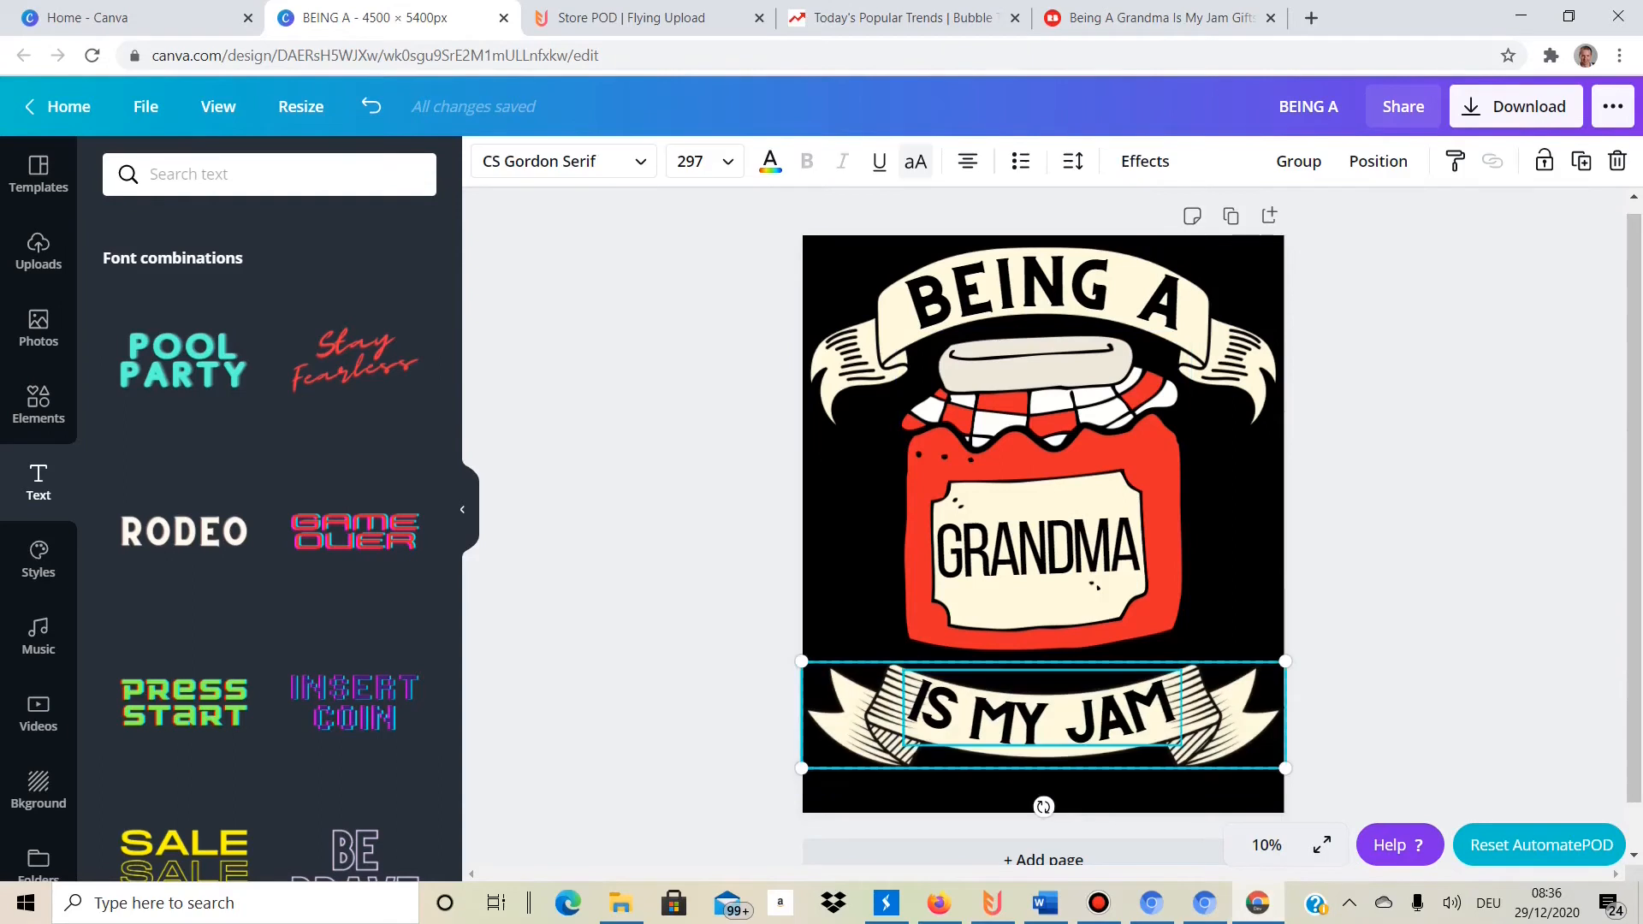
drag(1044, 716, 1042, 703)
click(1404, 676)
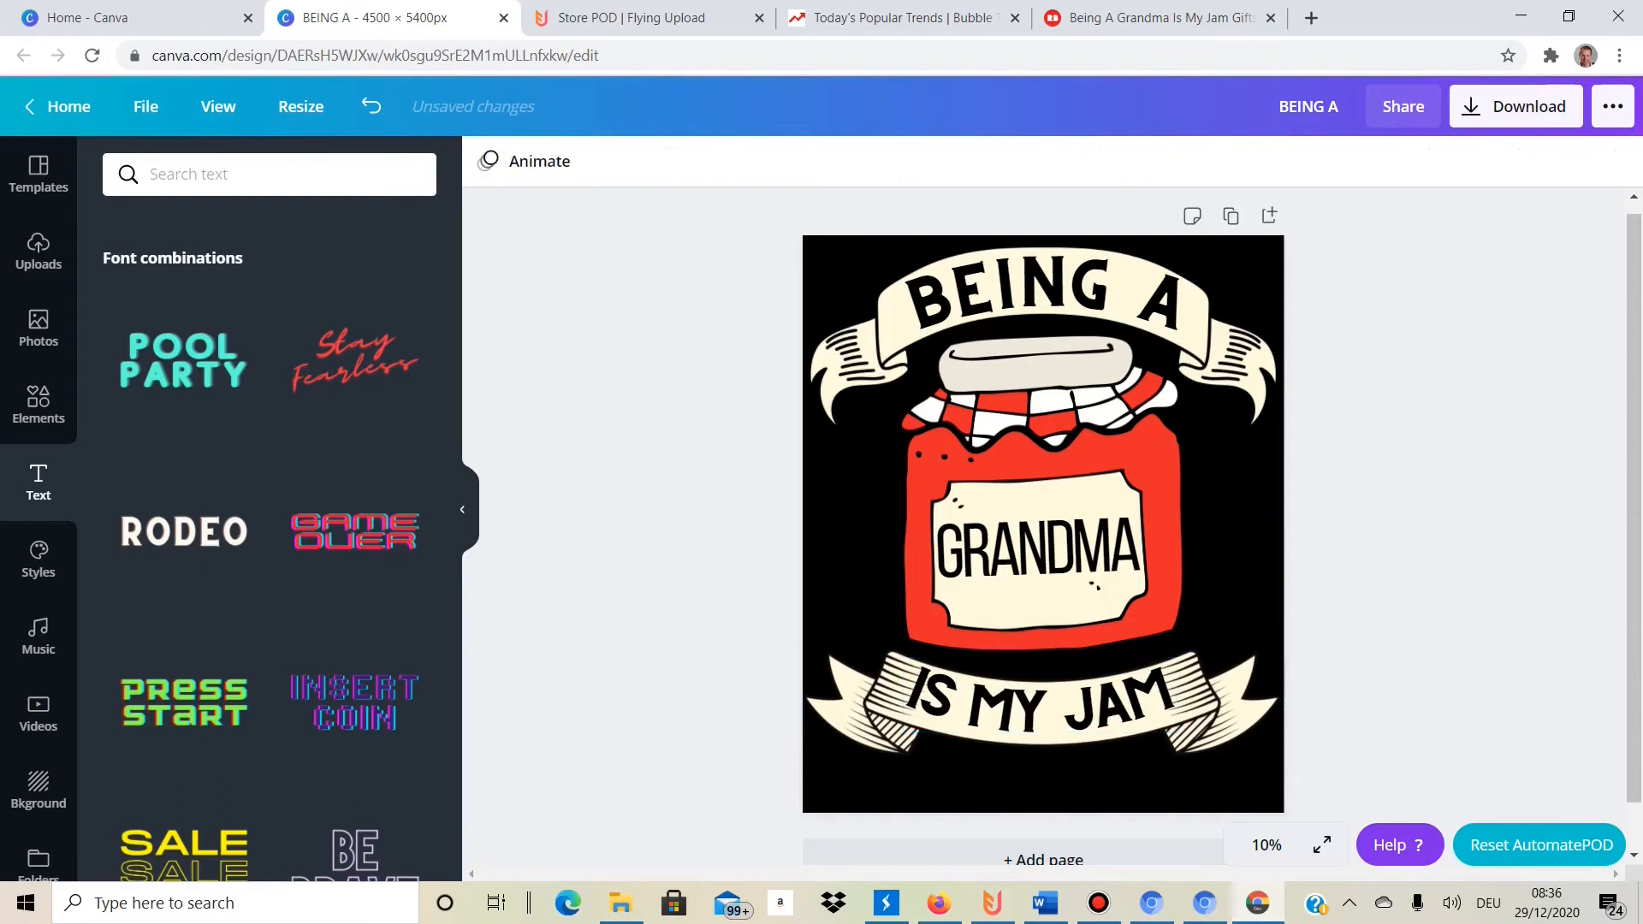
click(1042, 707)
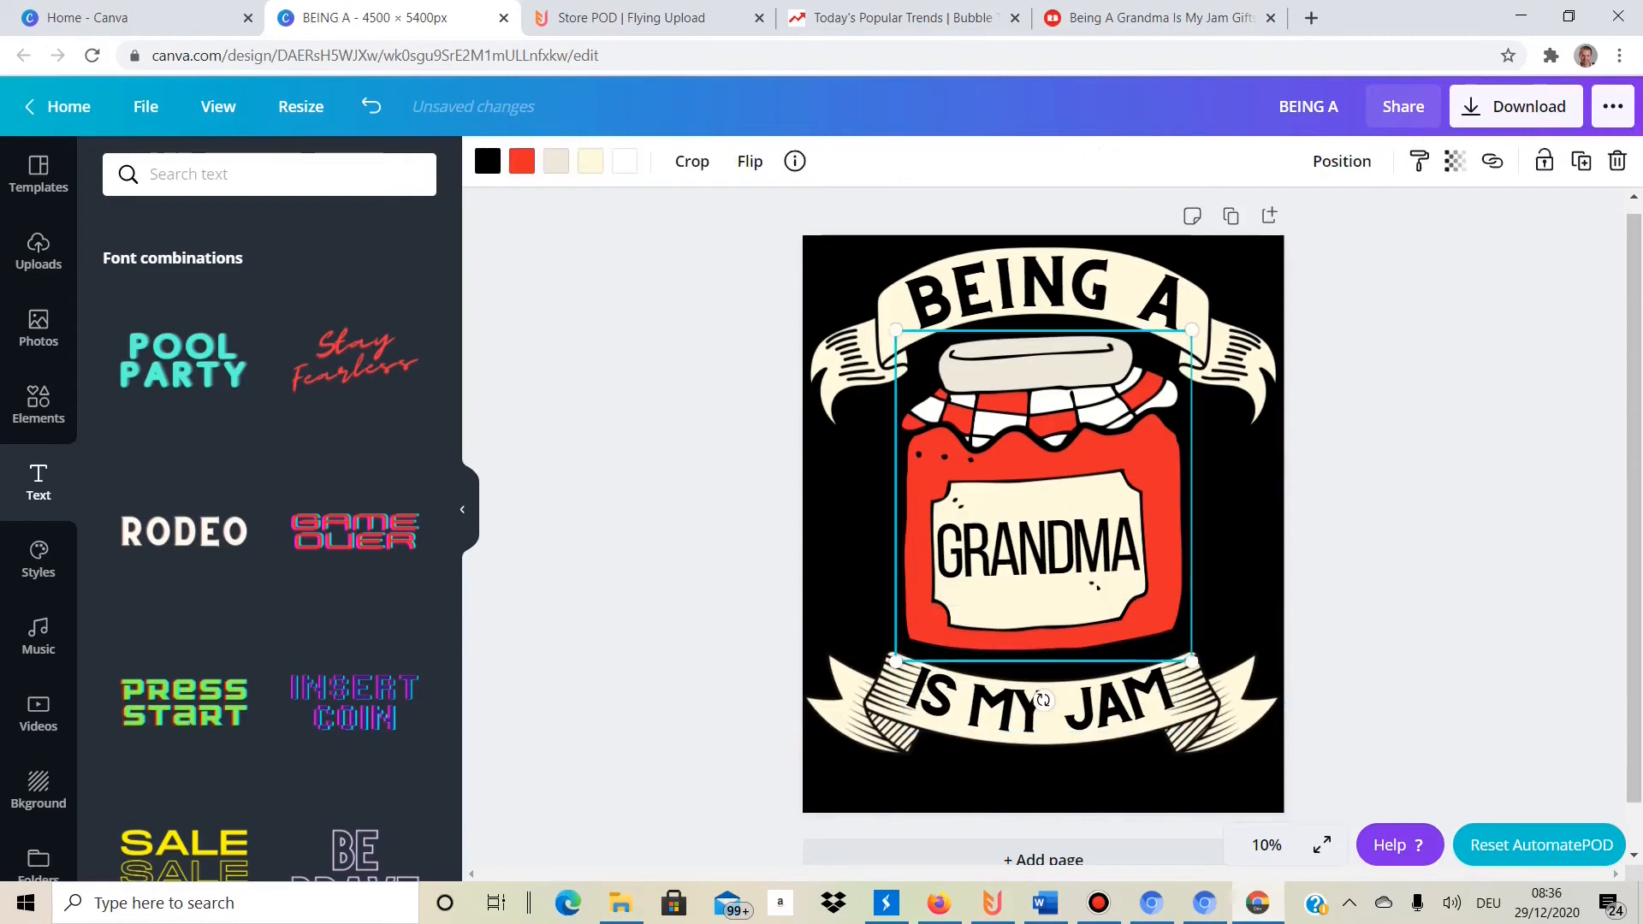
drag(1039, 555, 1036, 562)
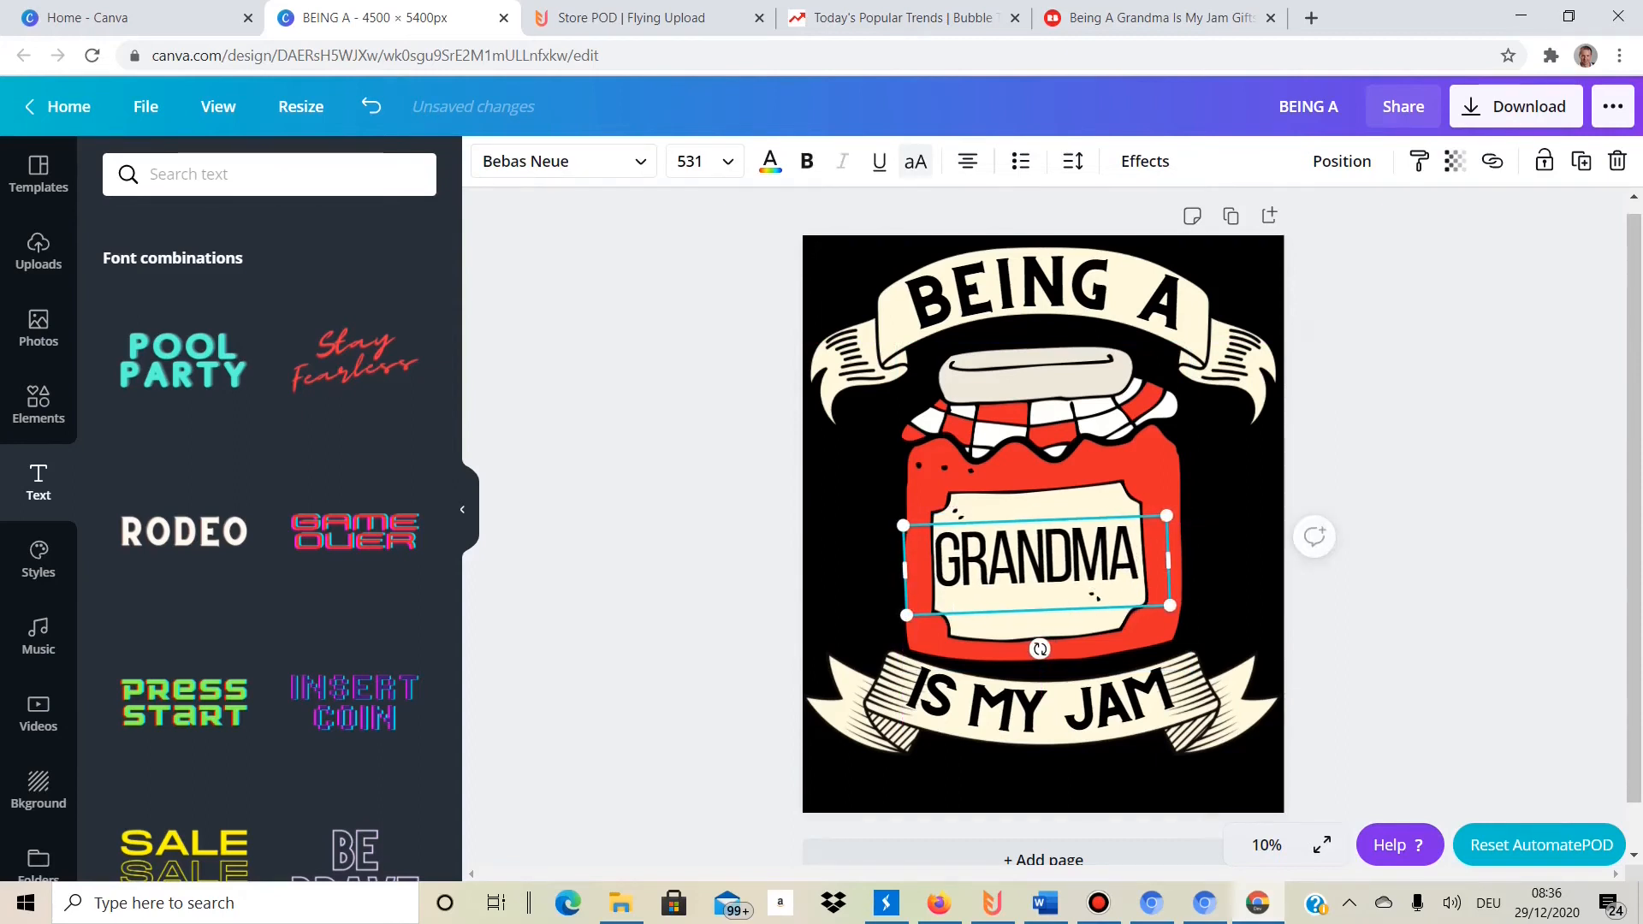
Switch to the Redbubble results for "being a grandma is my jam" and examine the competing designs for comparison.
click(1147, 17)
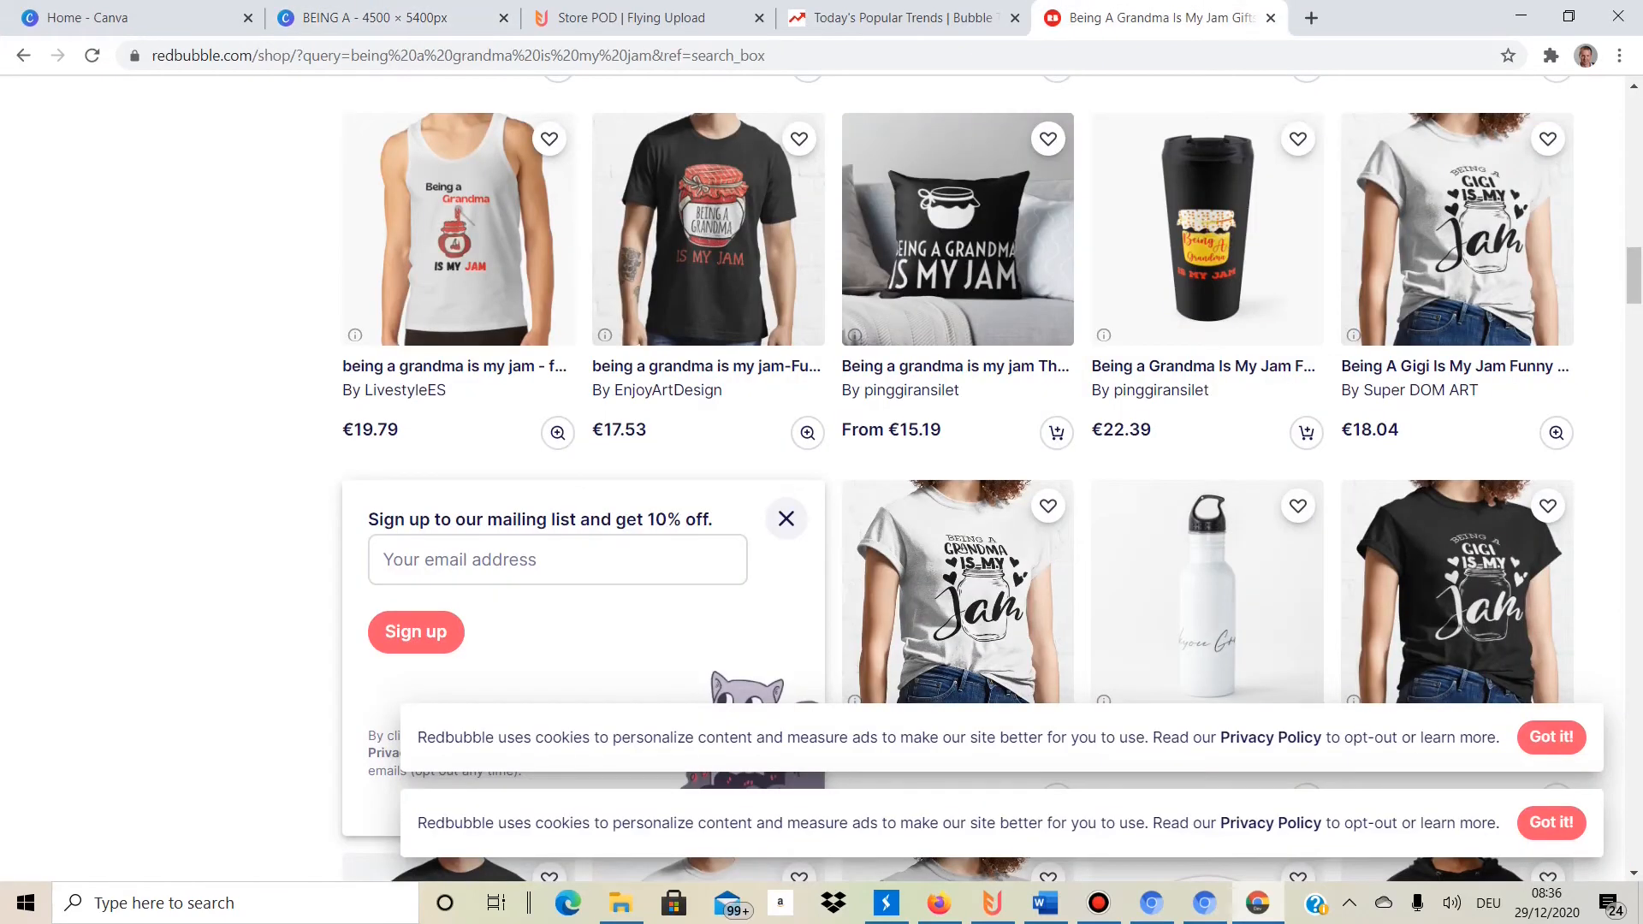
scroll(711, 257, up, 4)
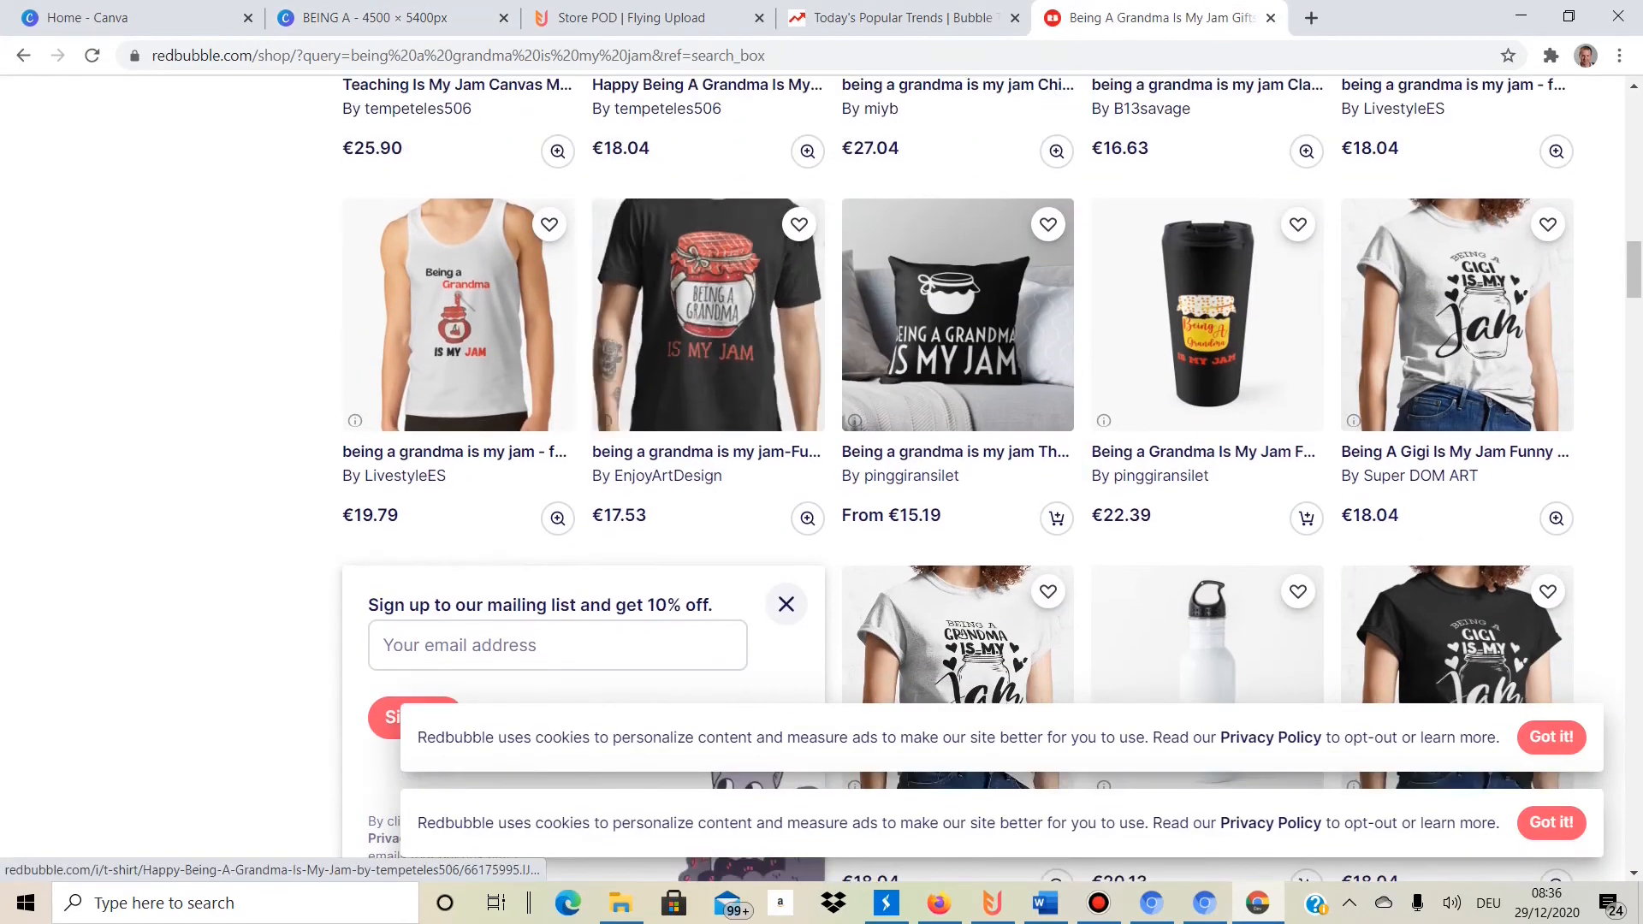
scroll(822, 342, up, 8)
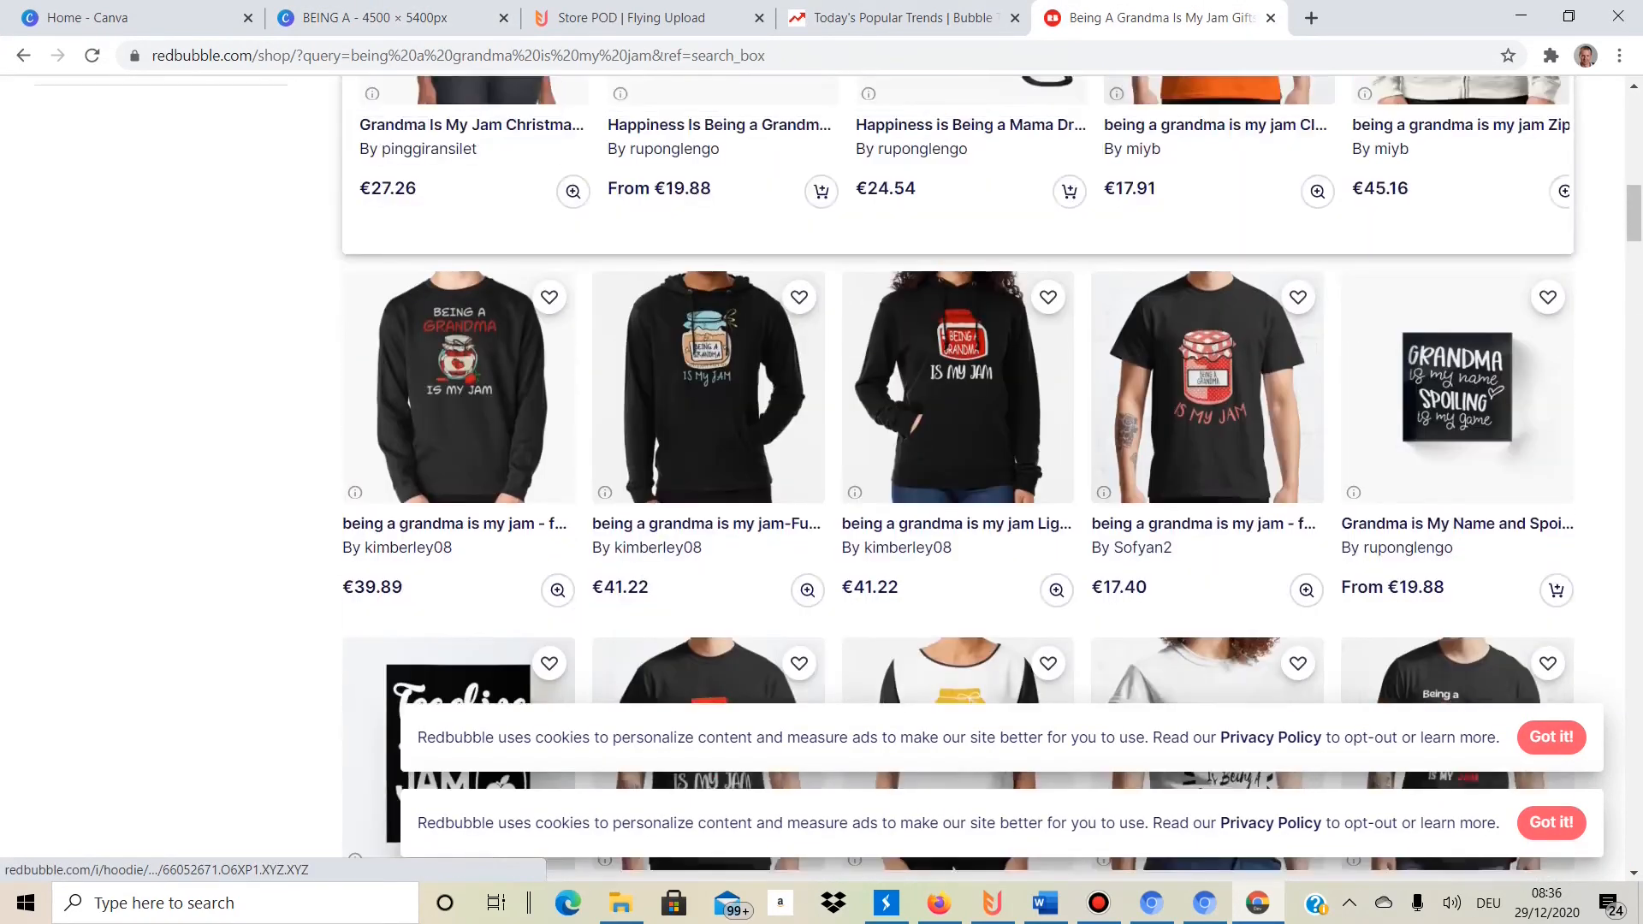
scroll(822, 428, up, 6)
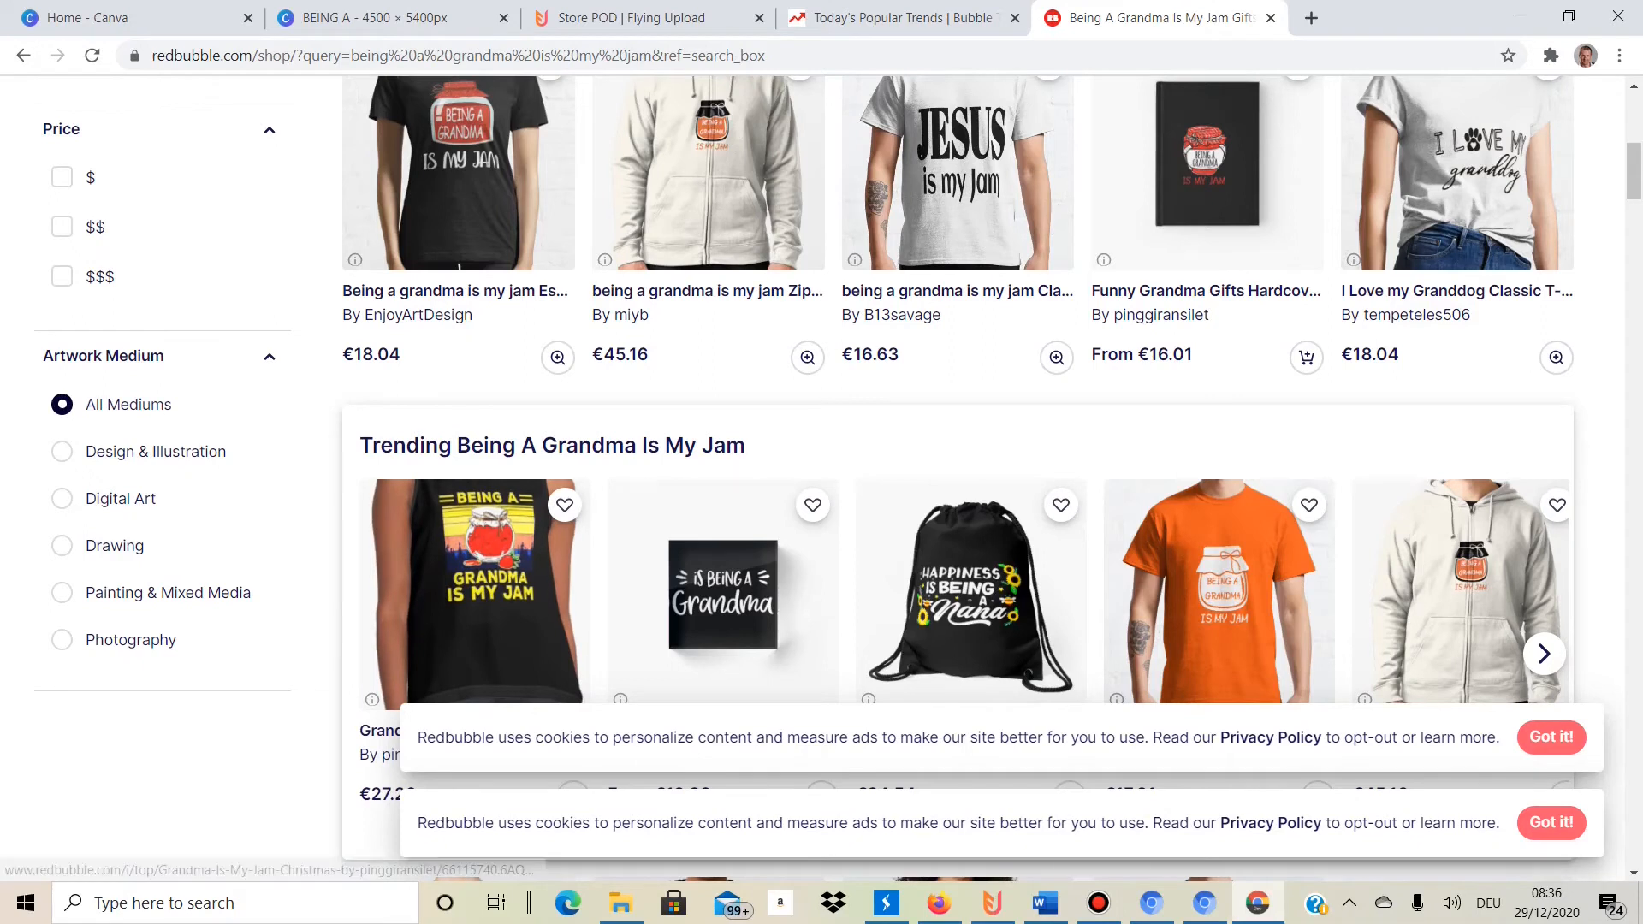
scroll(475, 599, up, 1)
scroll(822, 479, up, 8)
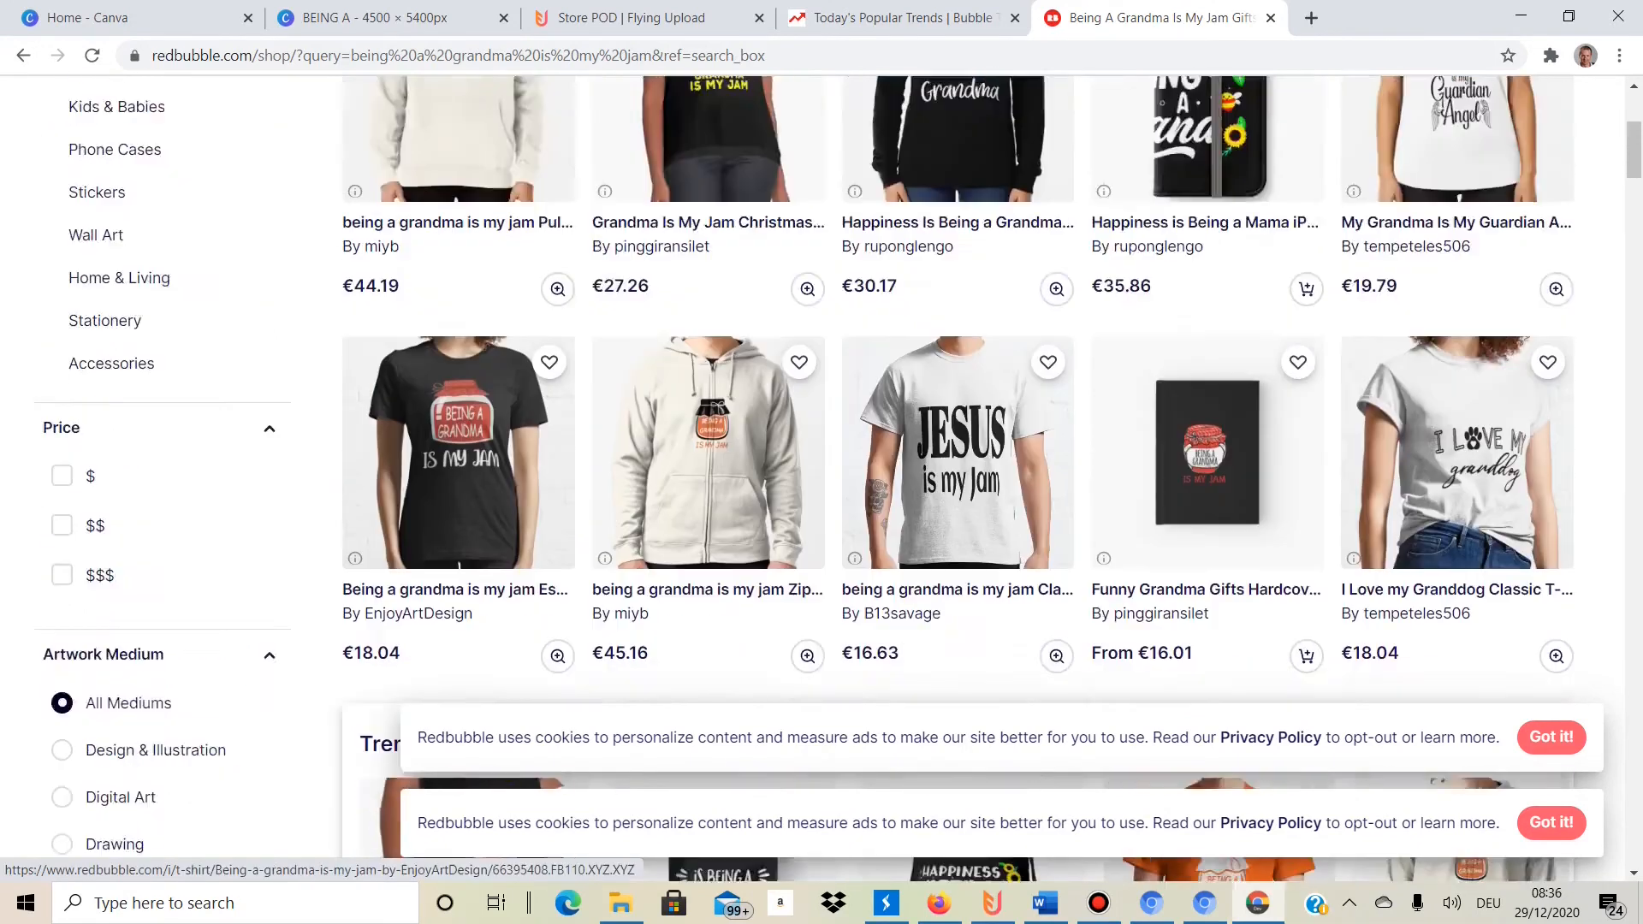
scroll(708, 428, down, 15)
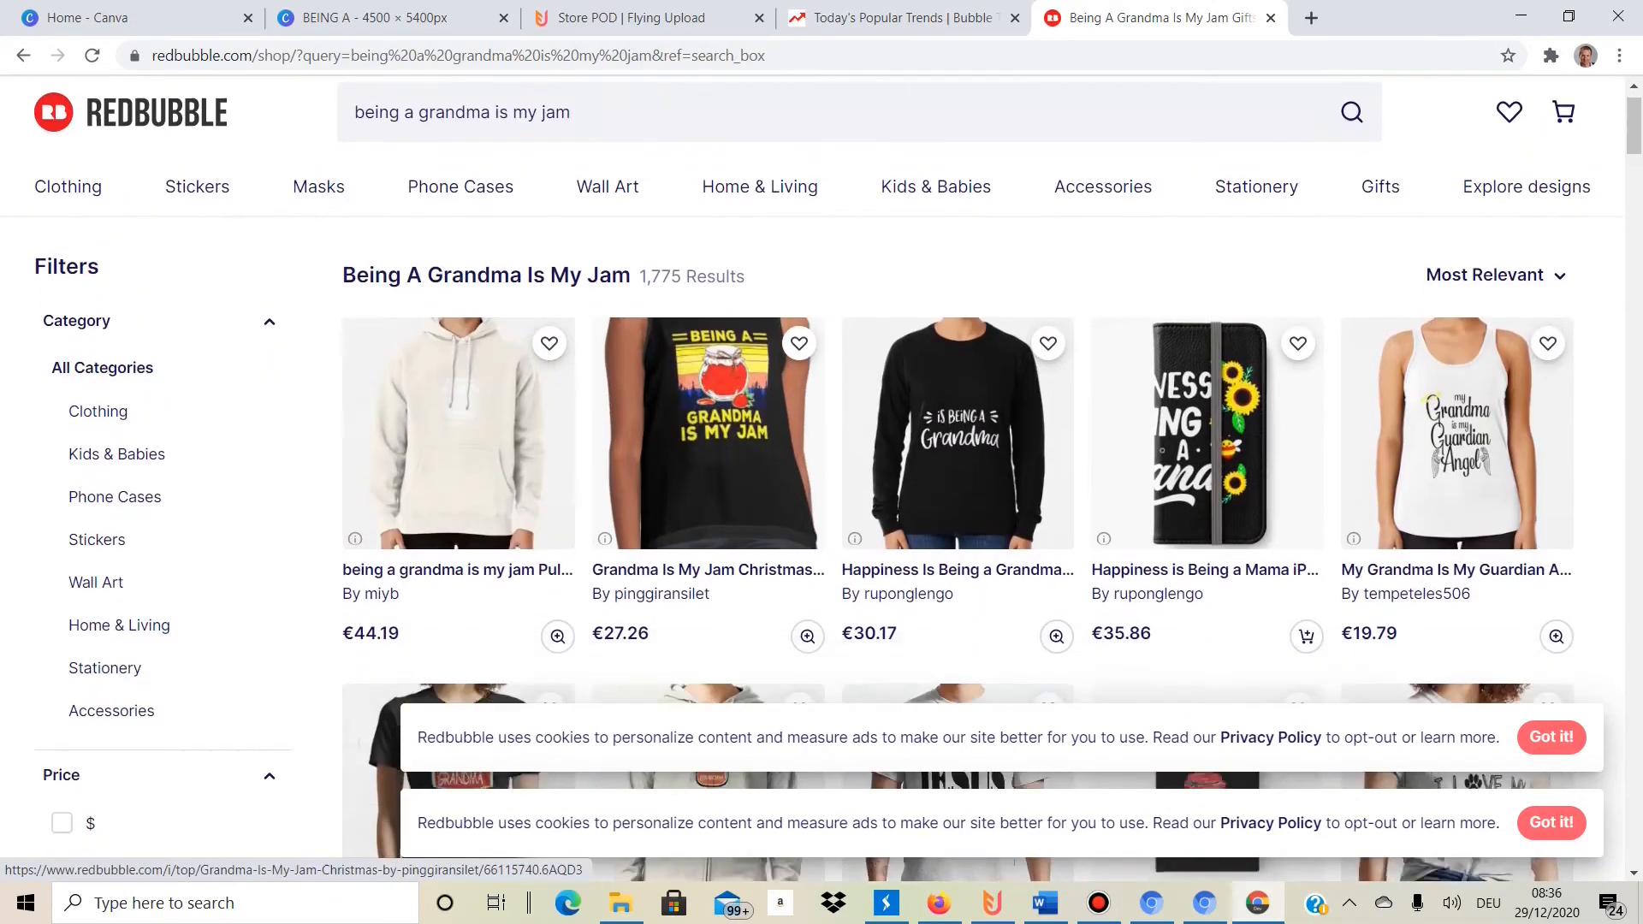
scroll(822, 480, down, 6)
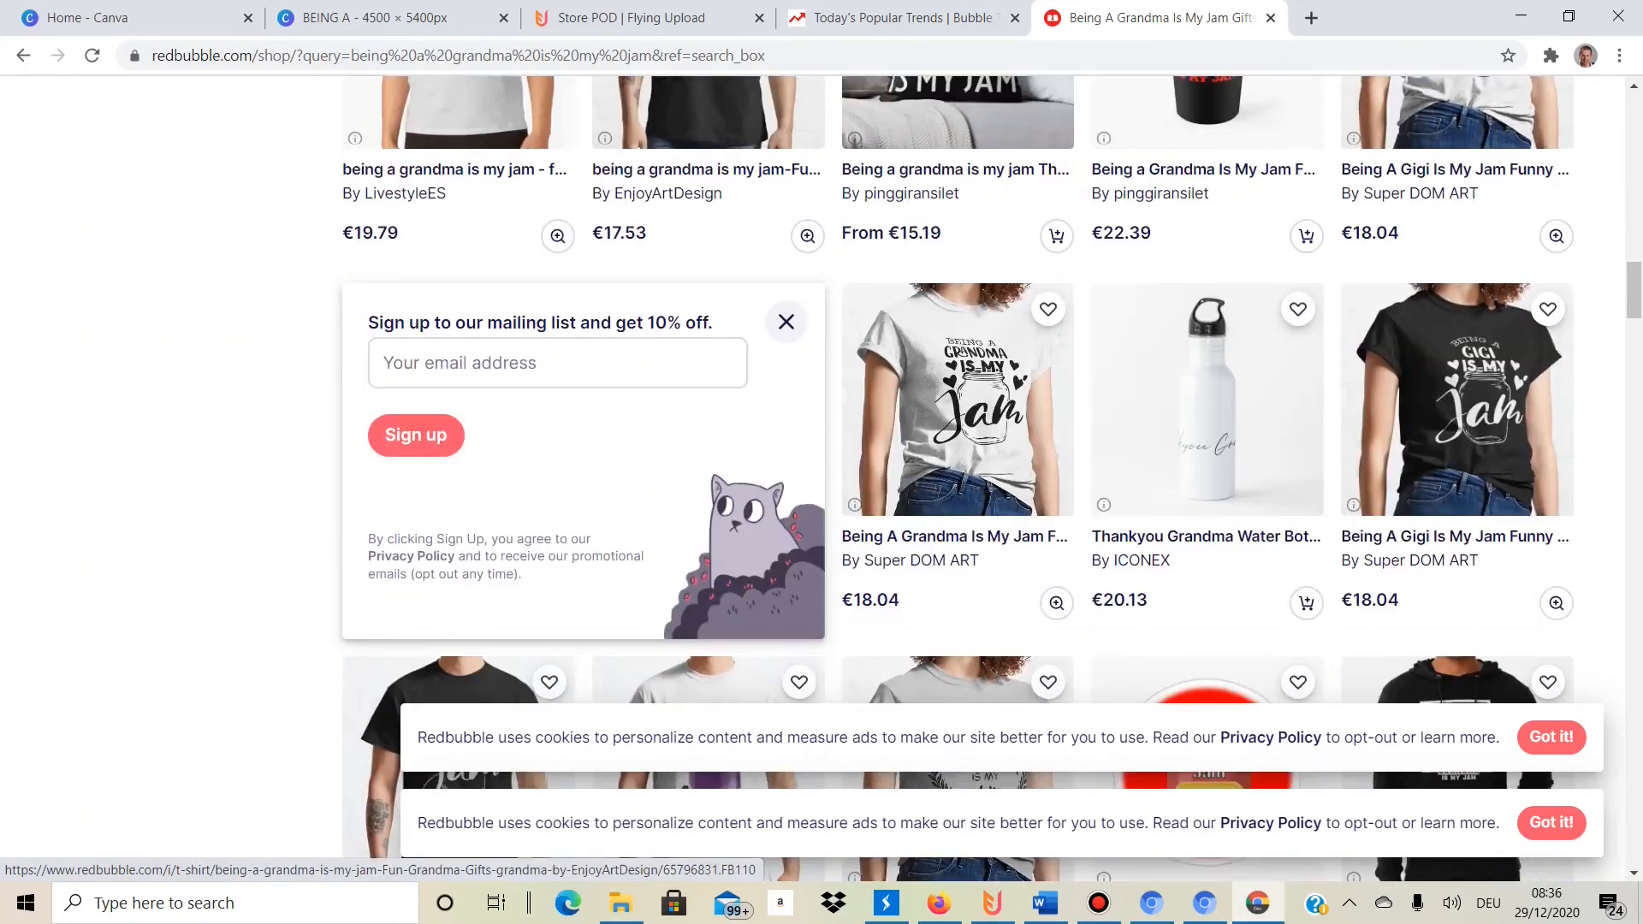
scroll(821, 479, up, 3)
scroll(821, 480, down, 12)
scroll(709, 333, down, 10)
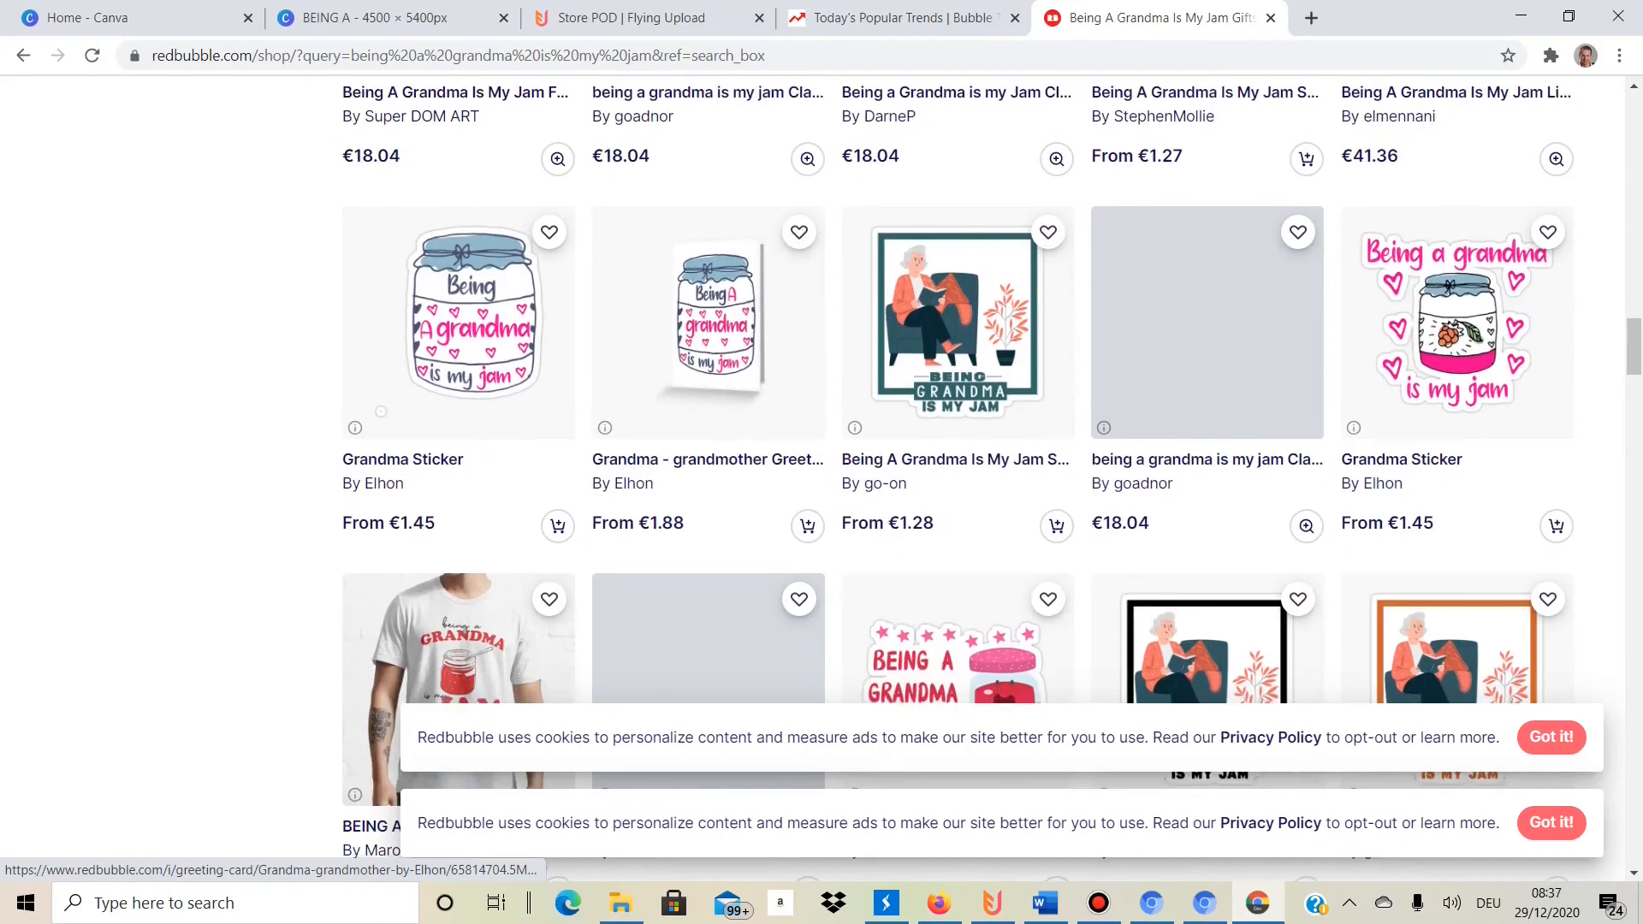
scroll(958, 480, down, 1)
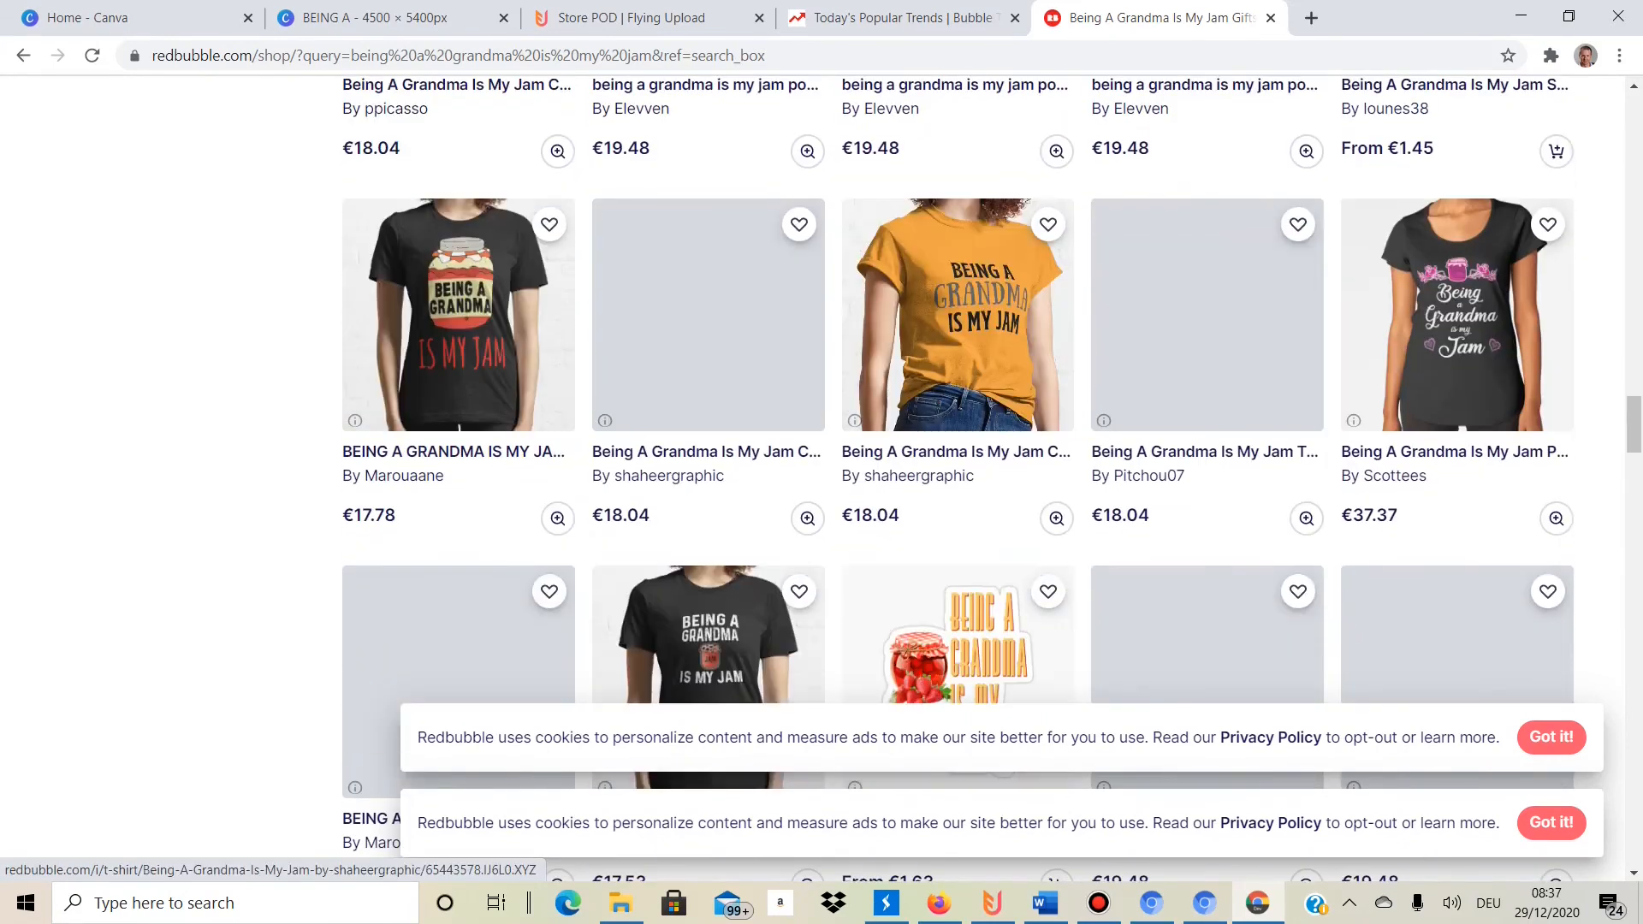
scroll(958, 480, down, 3)
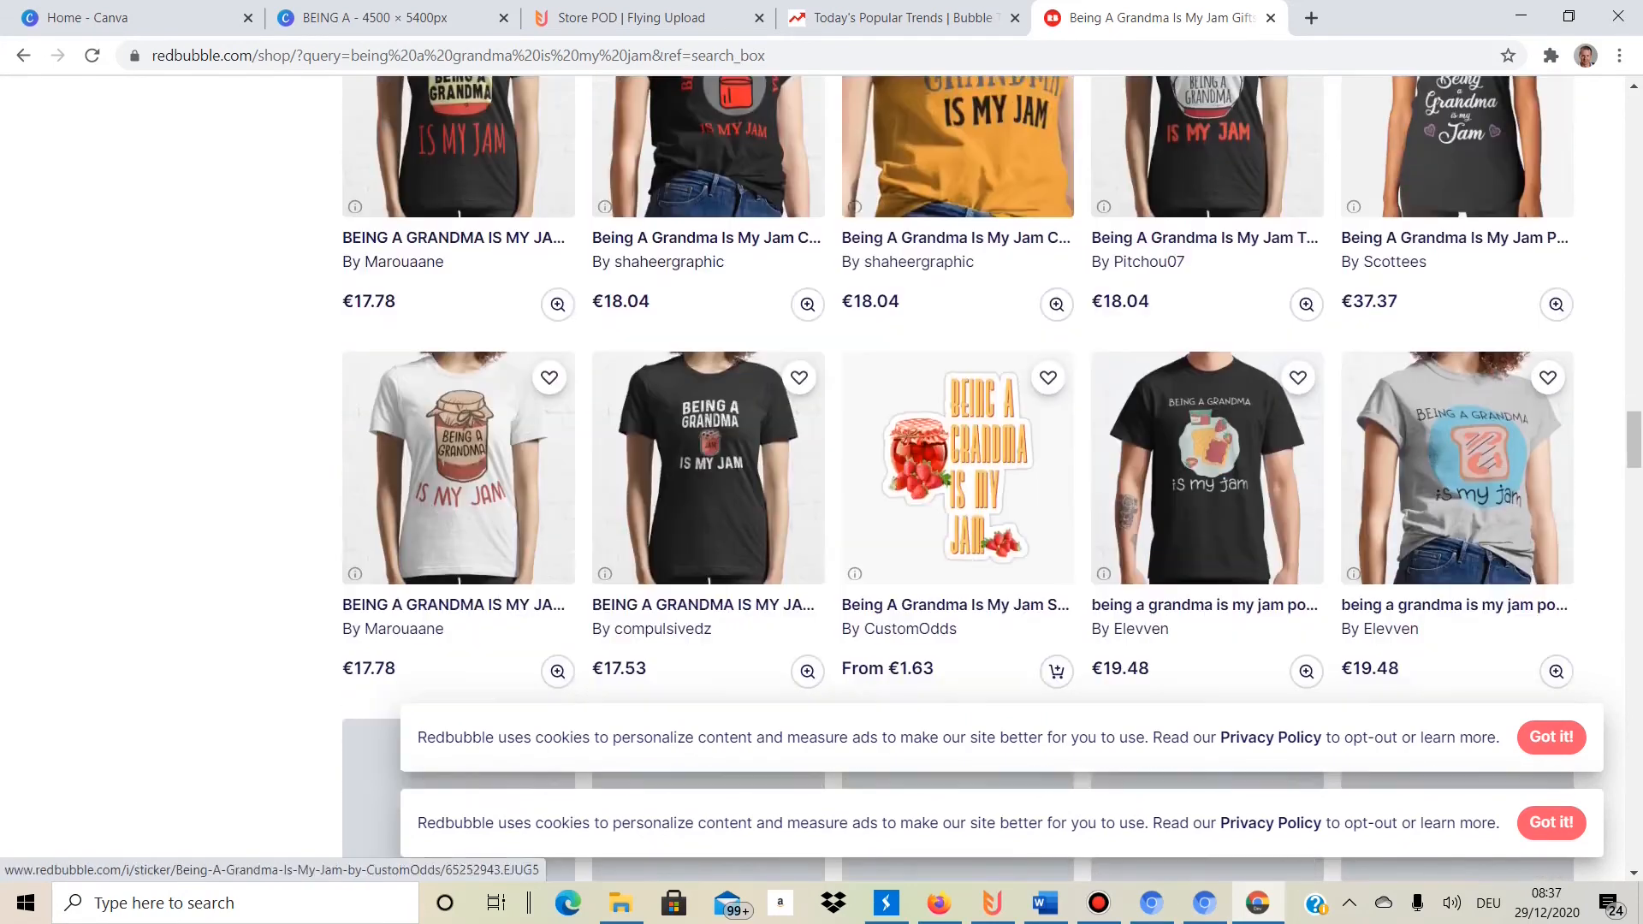
scroll(958, 480, down, 6)
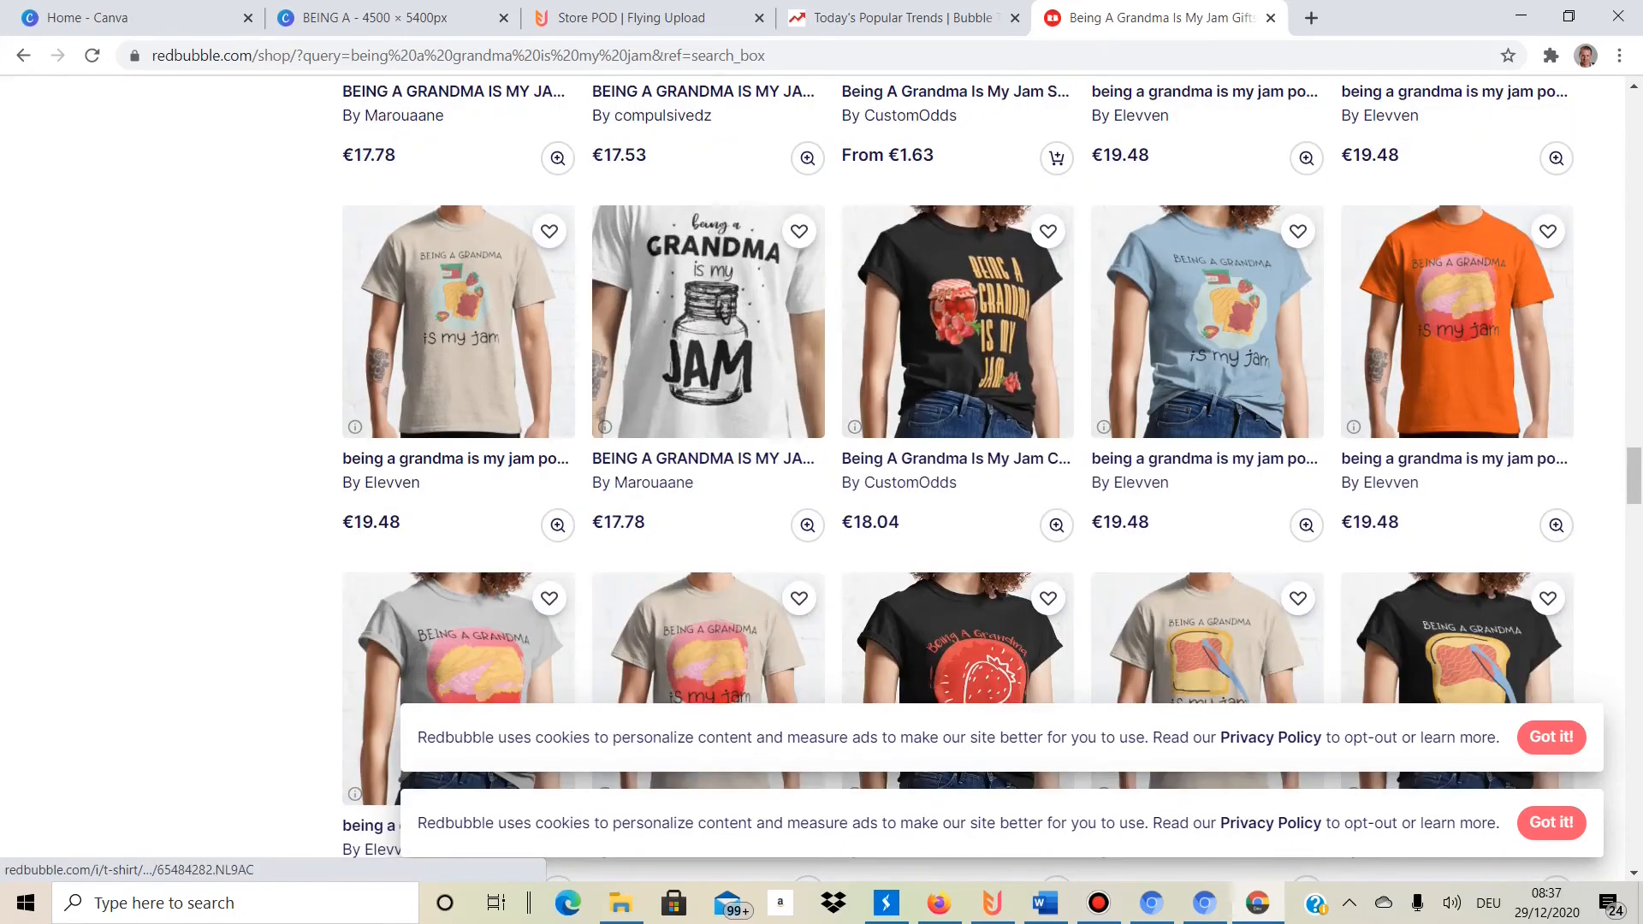
scroll(958, 480, down, 5)
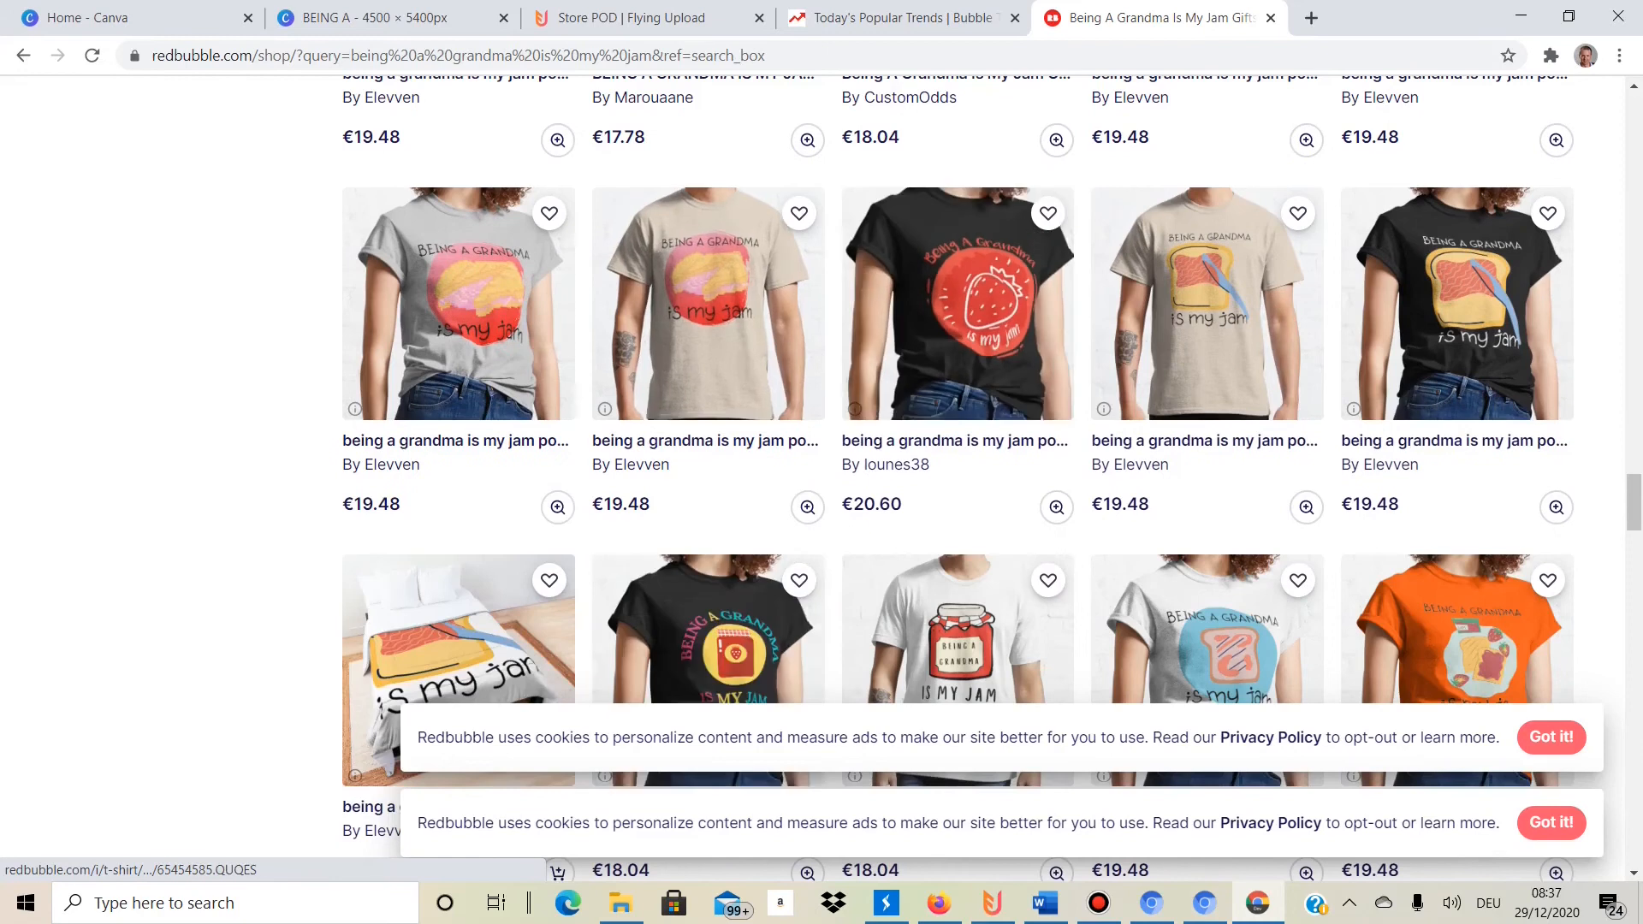
scroll(958, 480, down, 5)
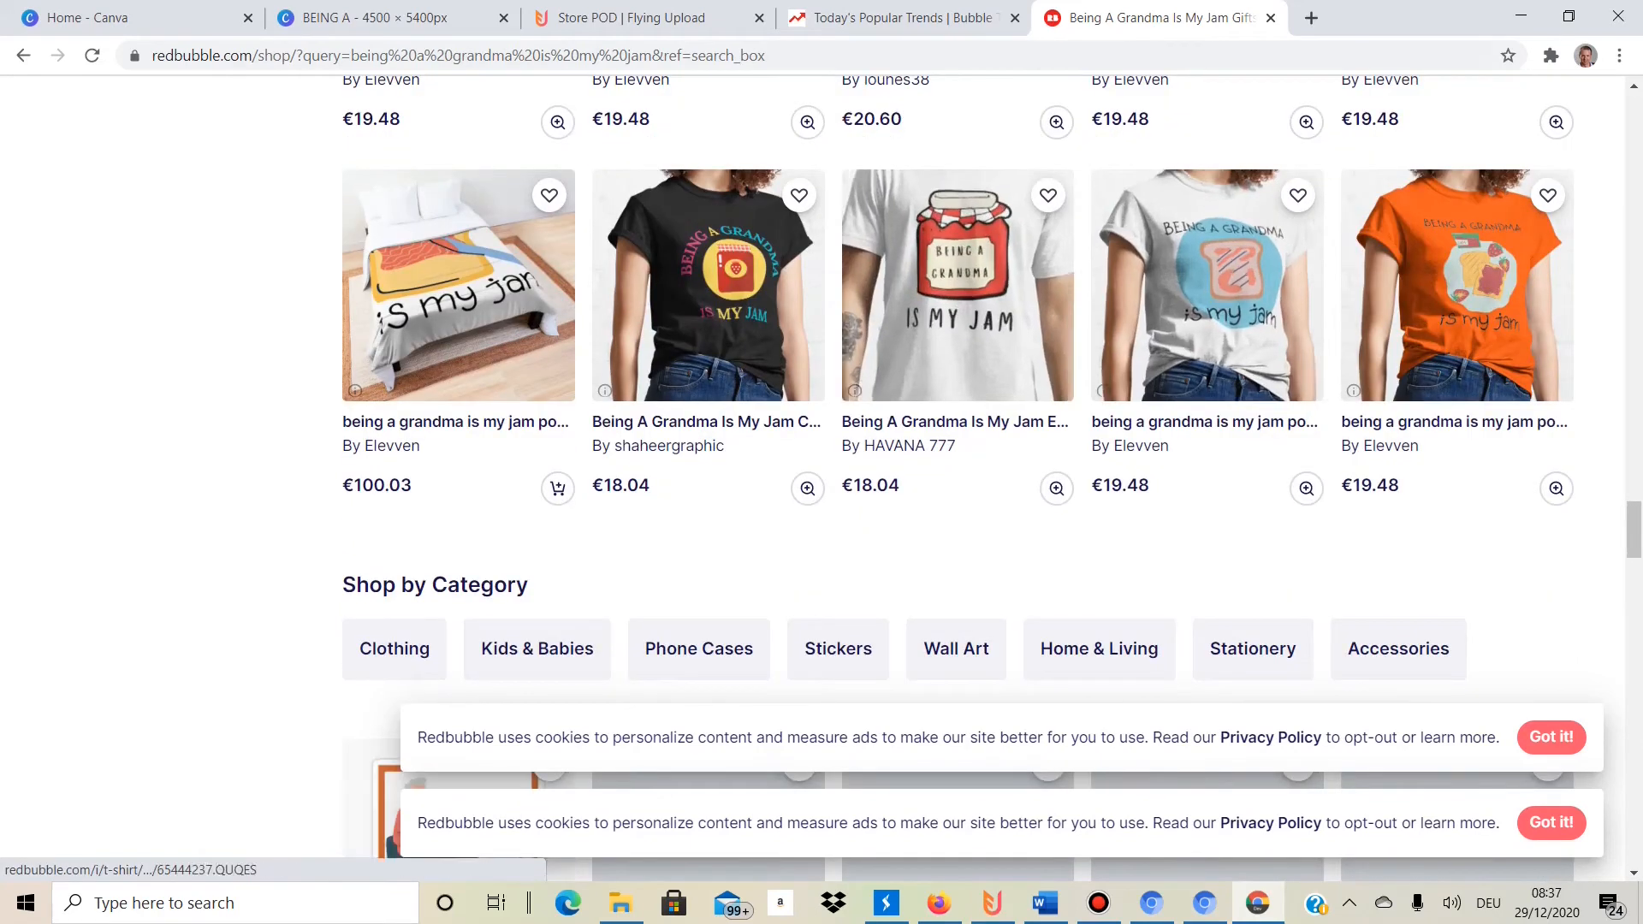
Return to the Canva design and download it as a 4500 × 5400 px PNG with a transparent background.
click(377, 17)
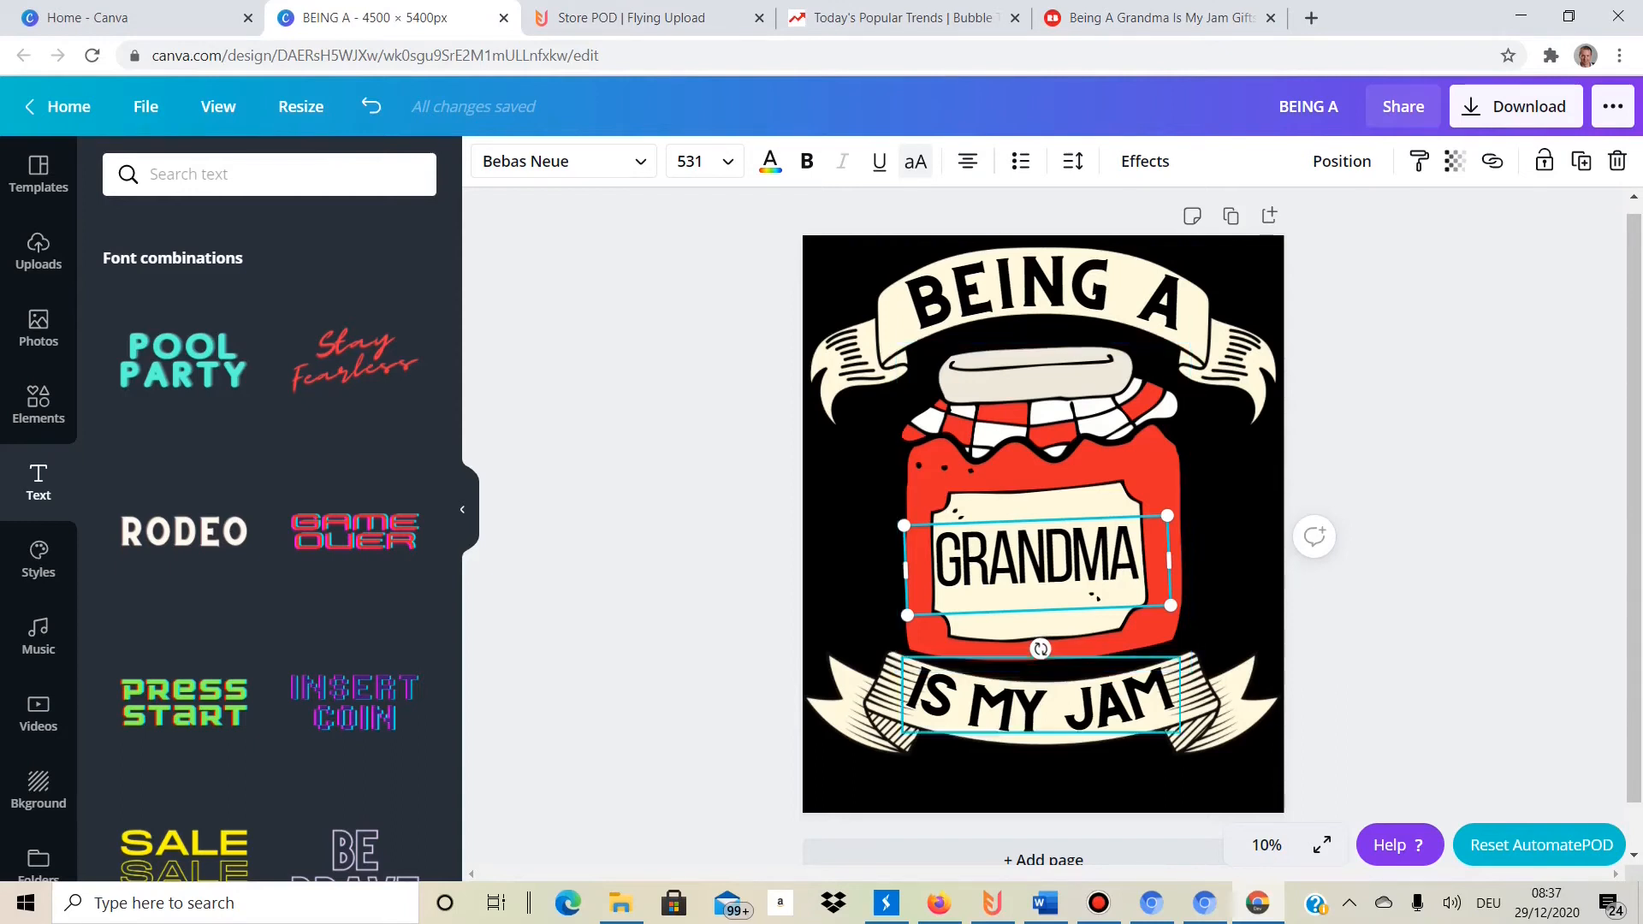
click(1232, 531)
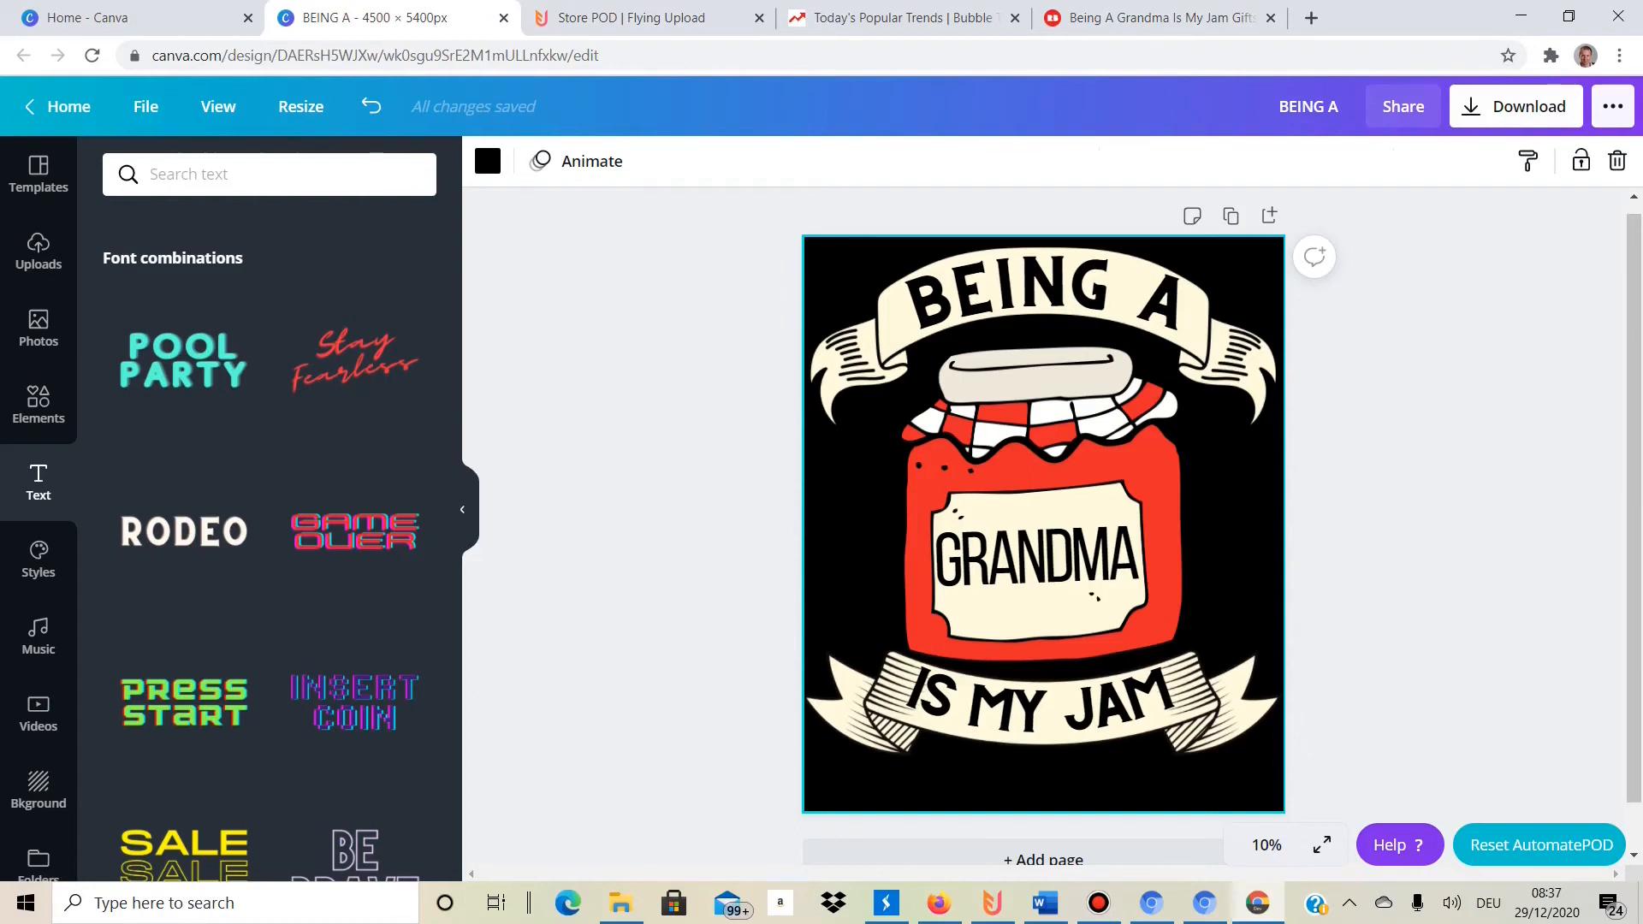
click(1516, 106)
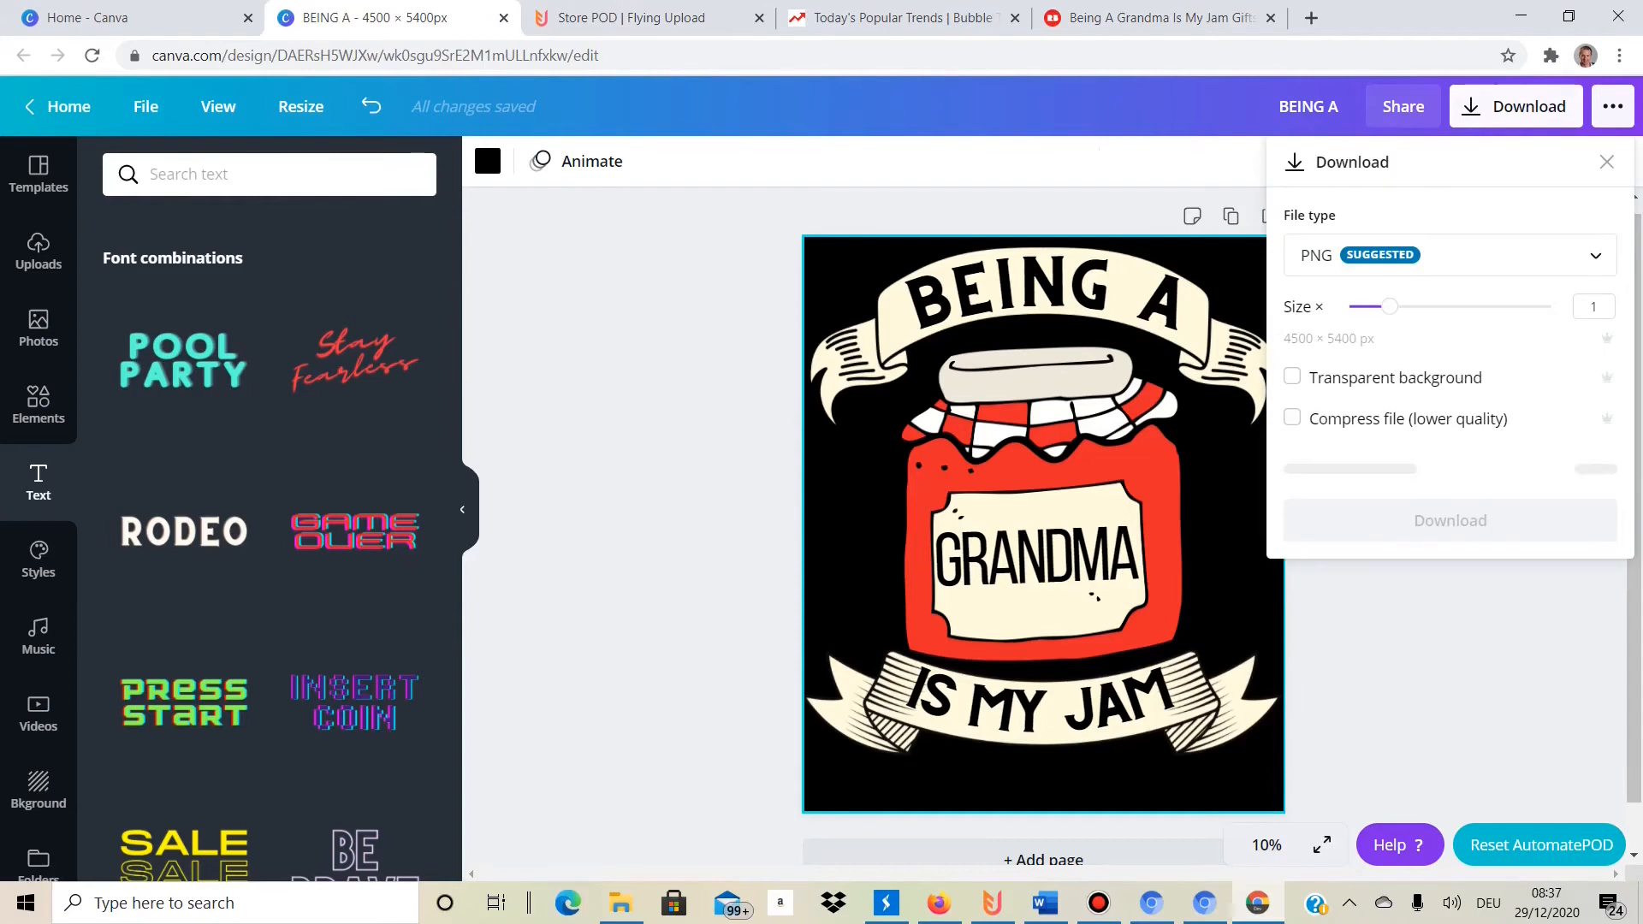
click(1292, 377)
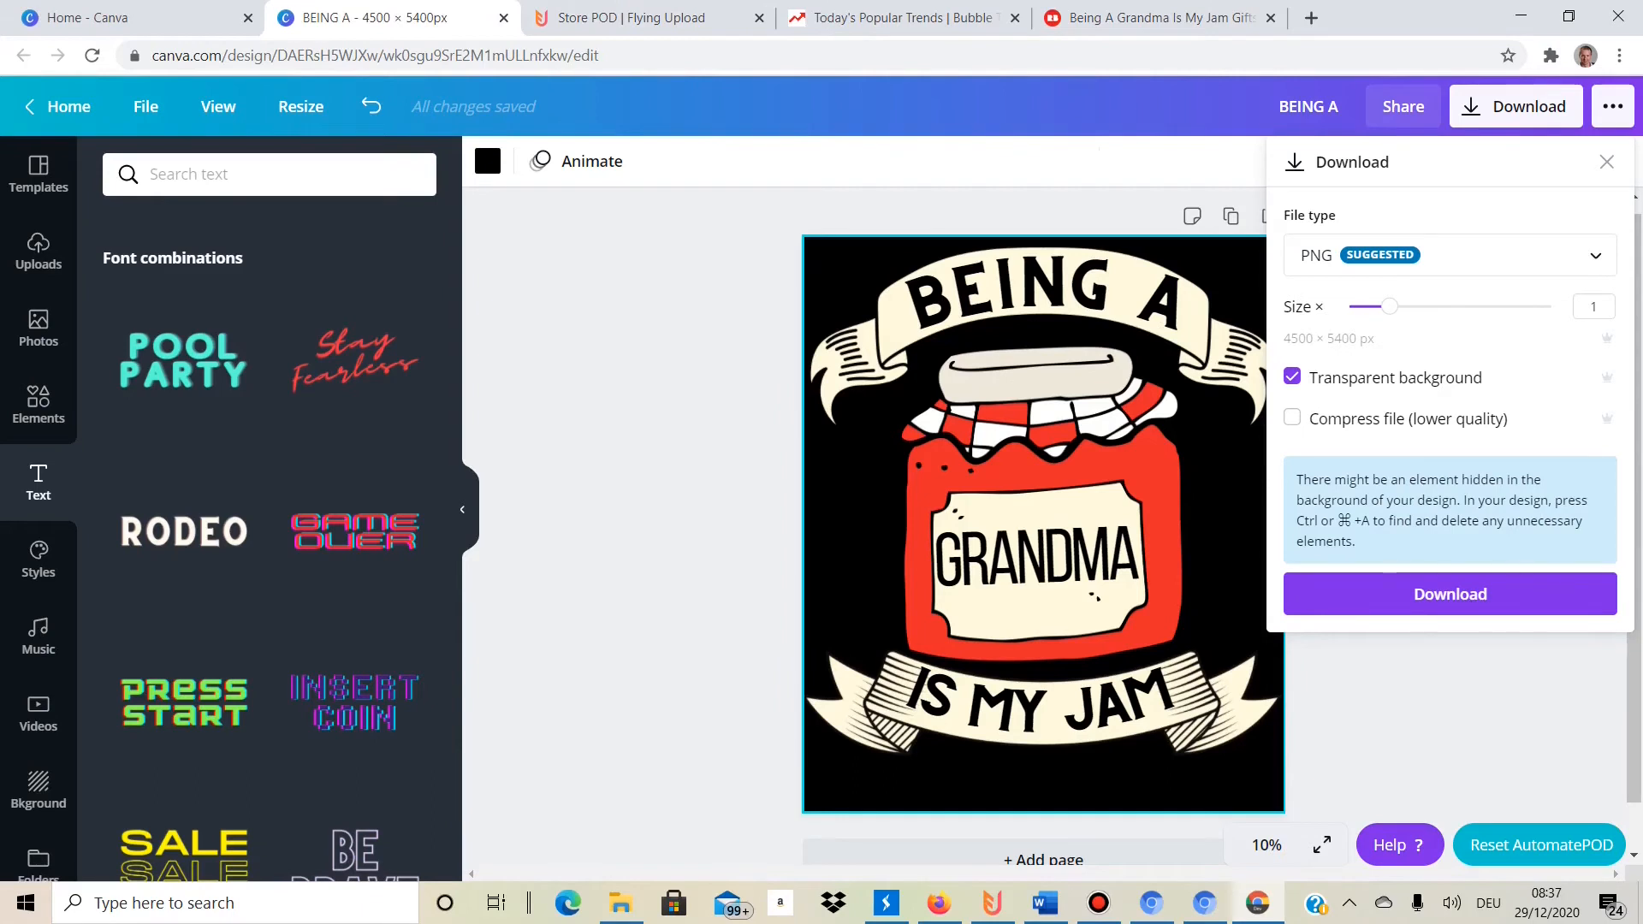
click(1451, 594)
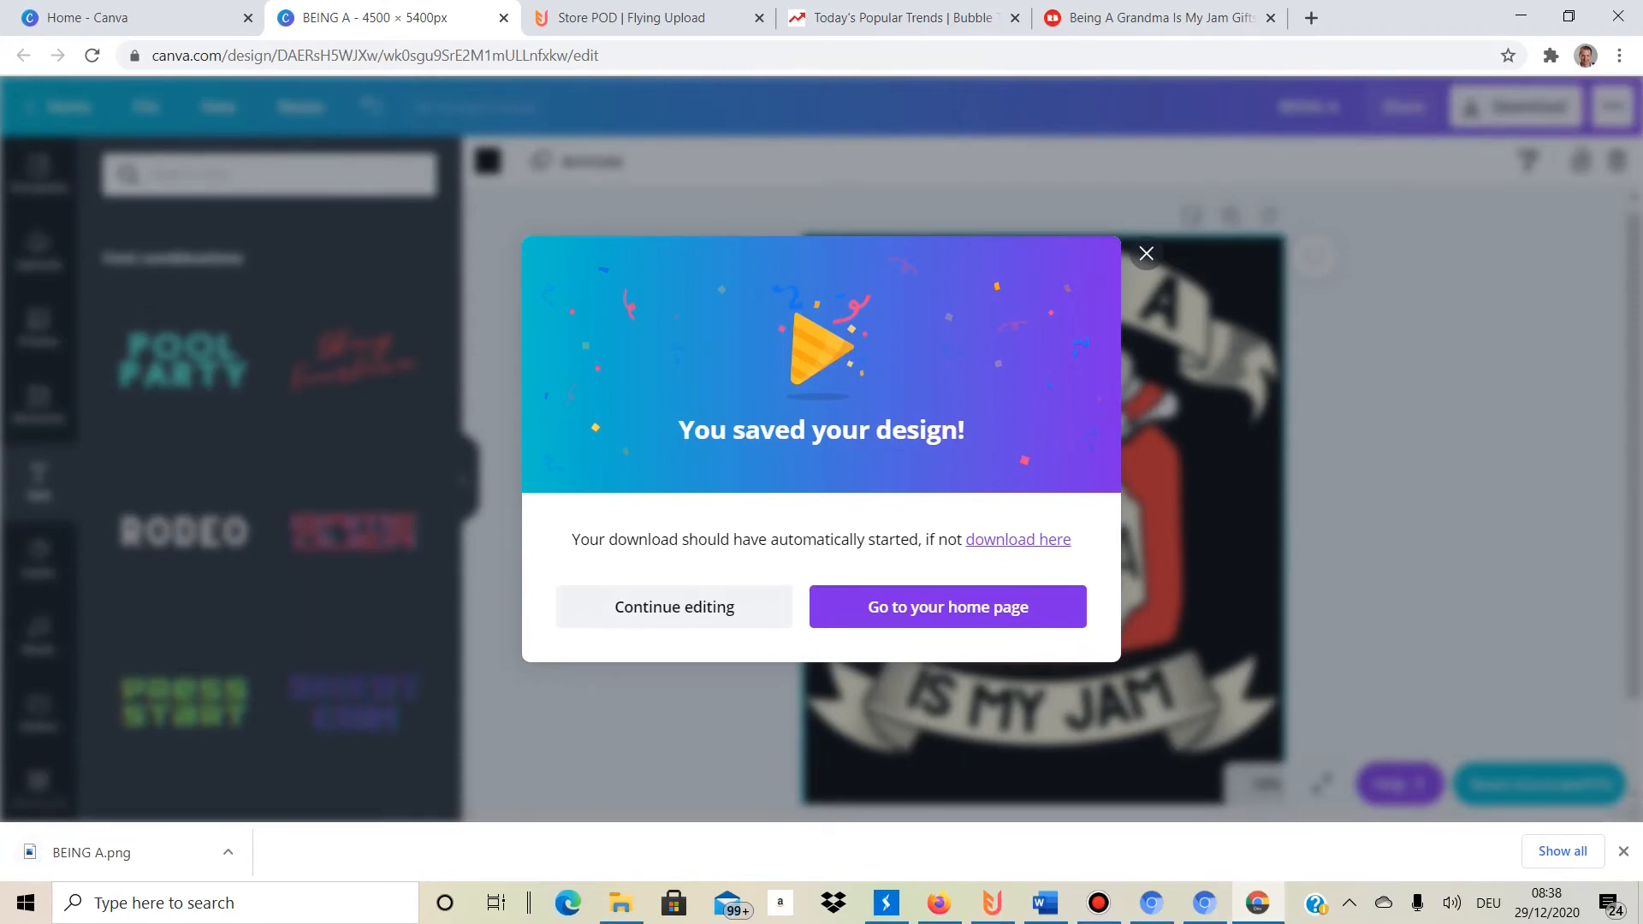
Return to editing, replace the labelled jam jar with the red polka-dot jar from the jam graphics, and enlarge it between the banners.
click(674, 607)
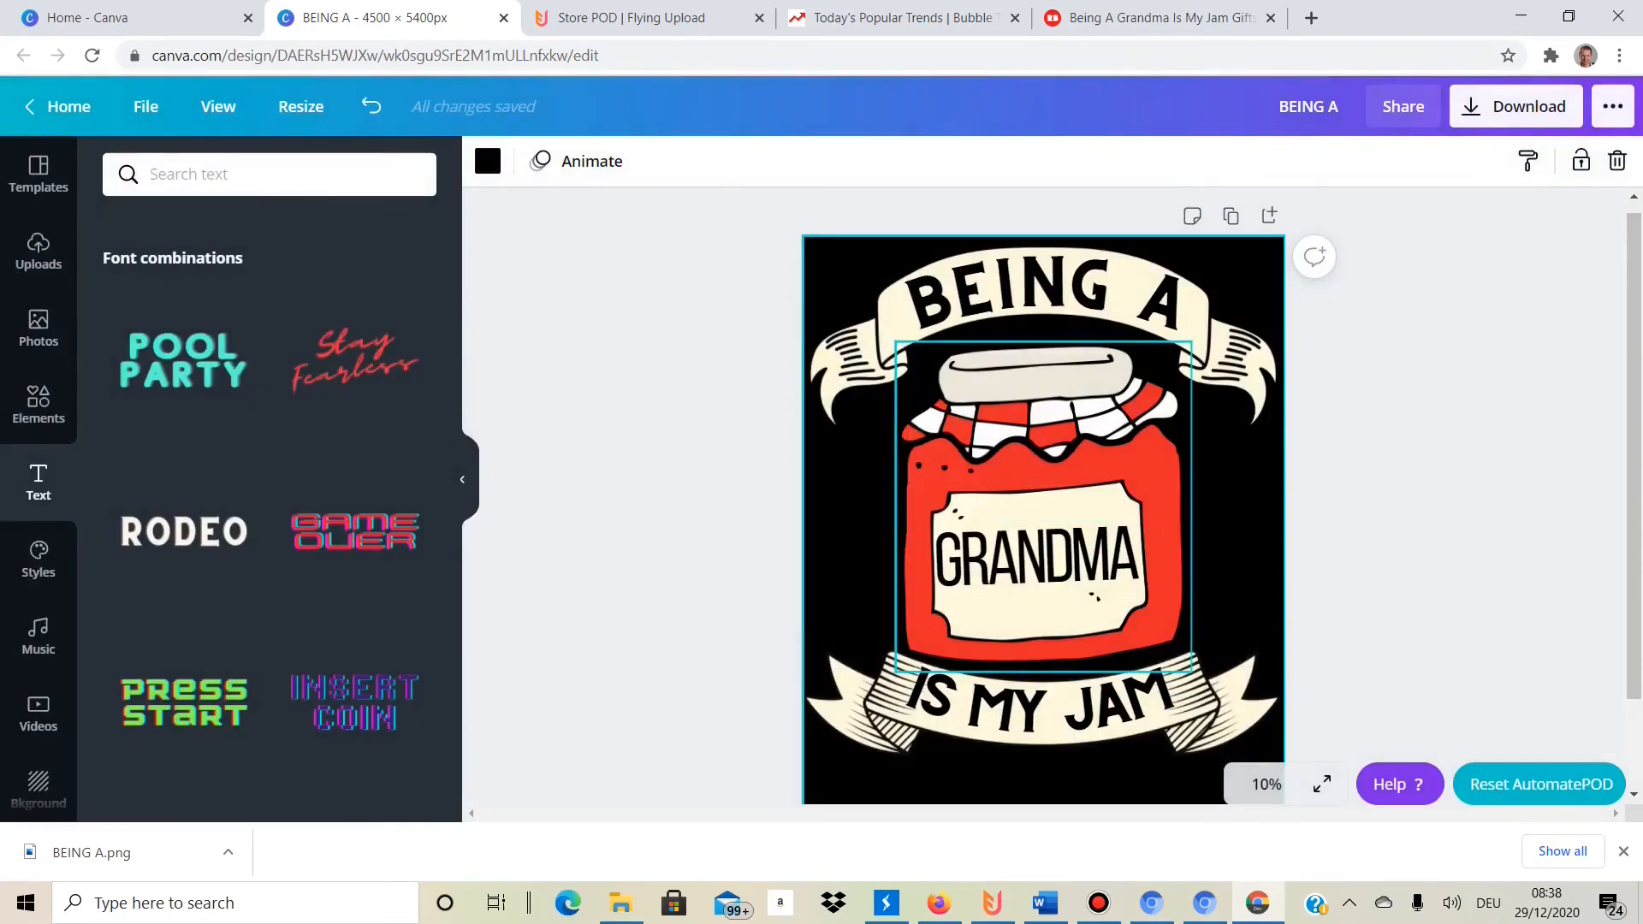
key(Delete)
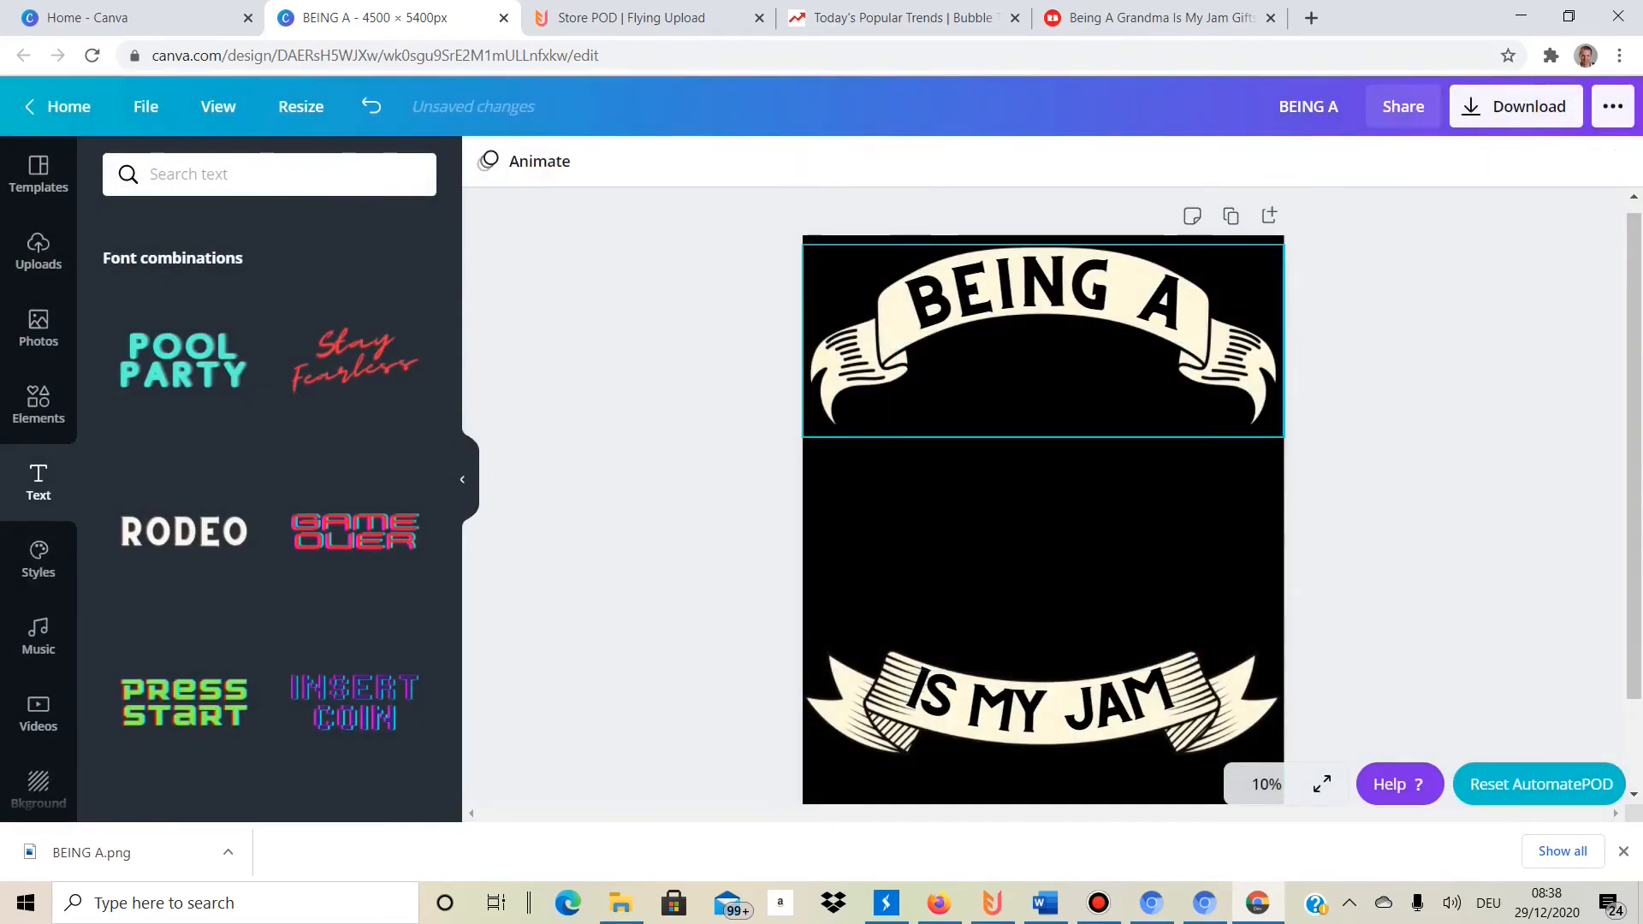
click(38, 404)
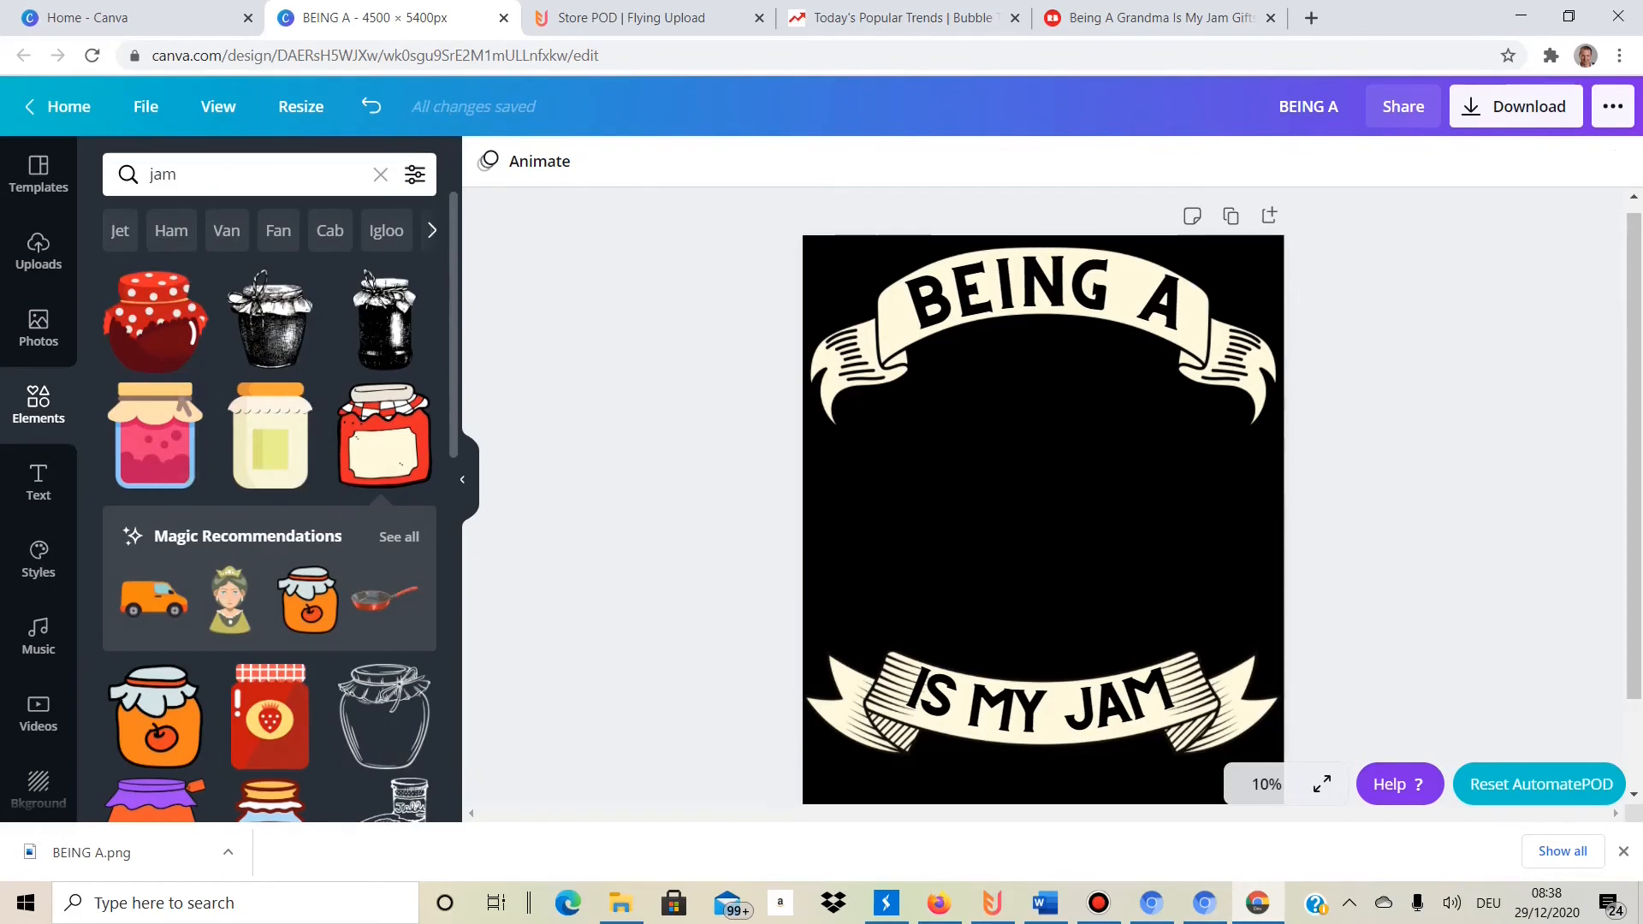
click(154, 321)
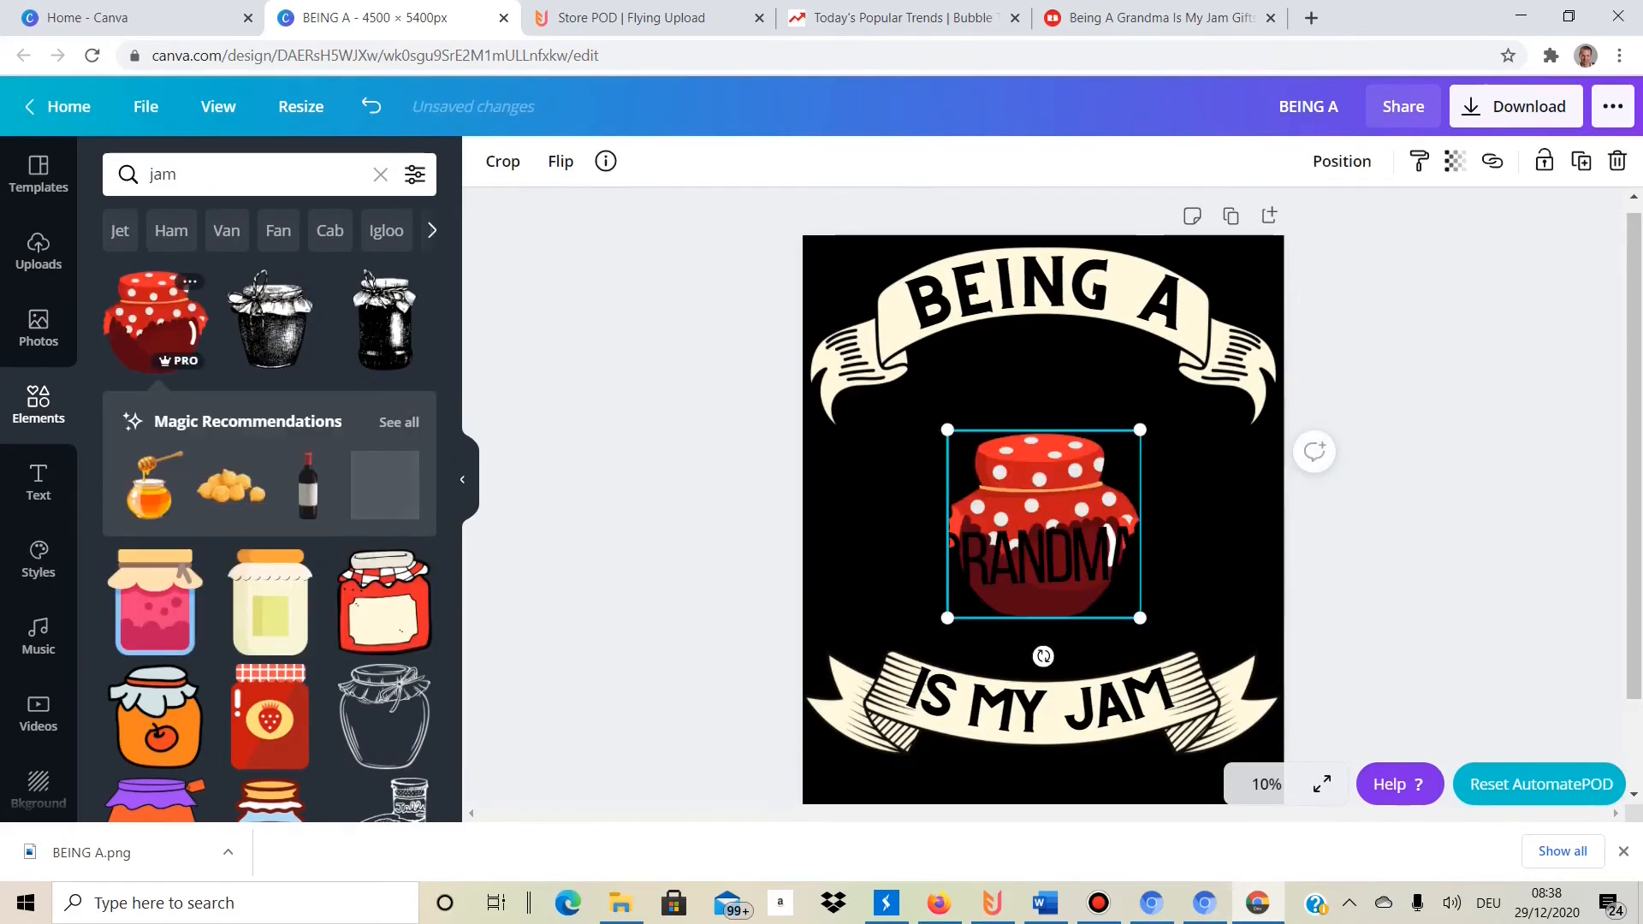
drag(1146, 423, 1195, 297)
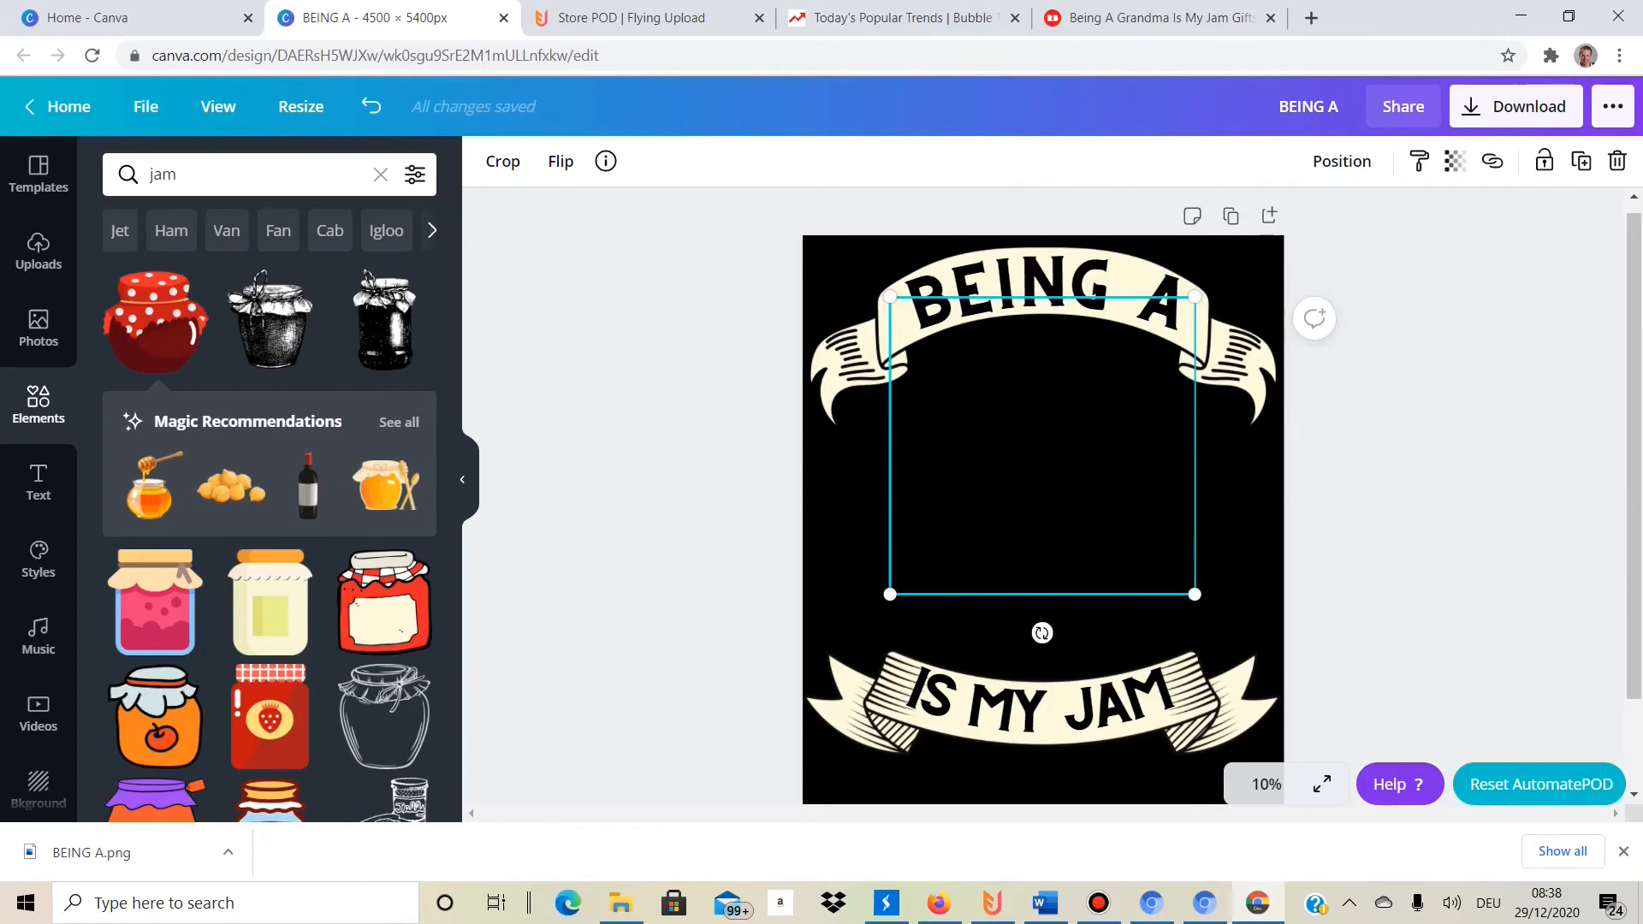
key(Escape)
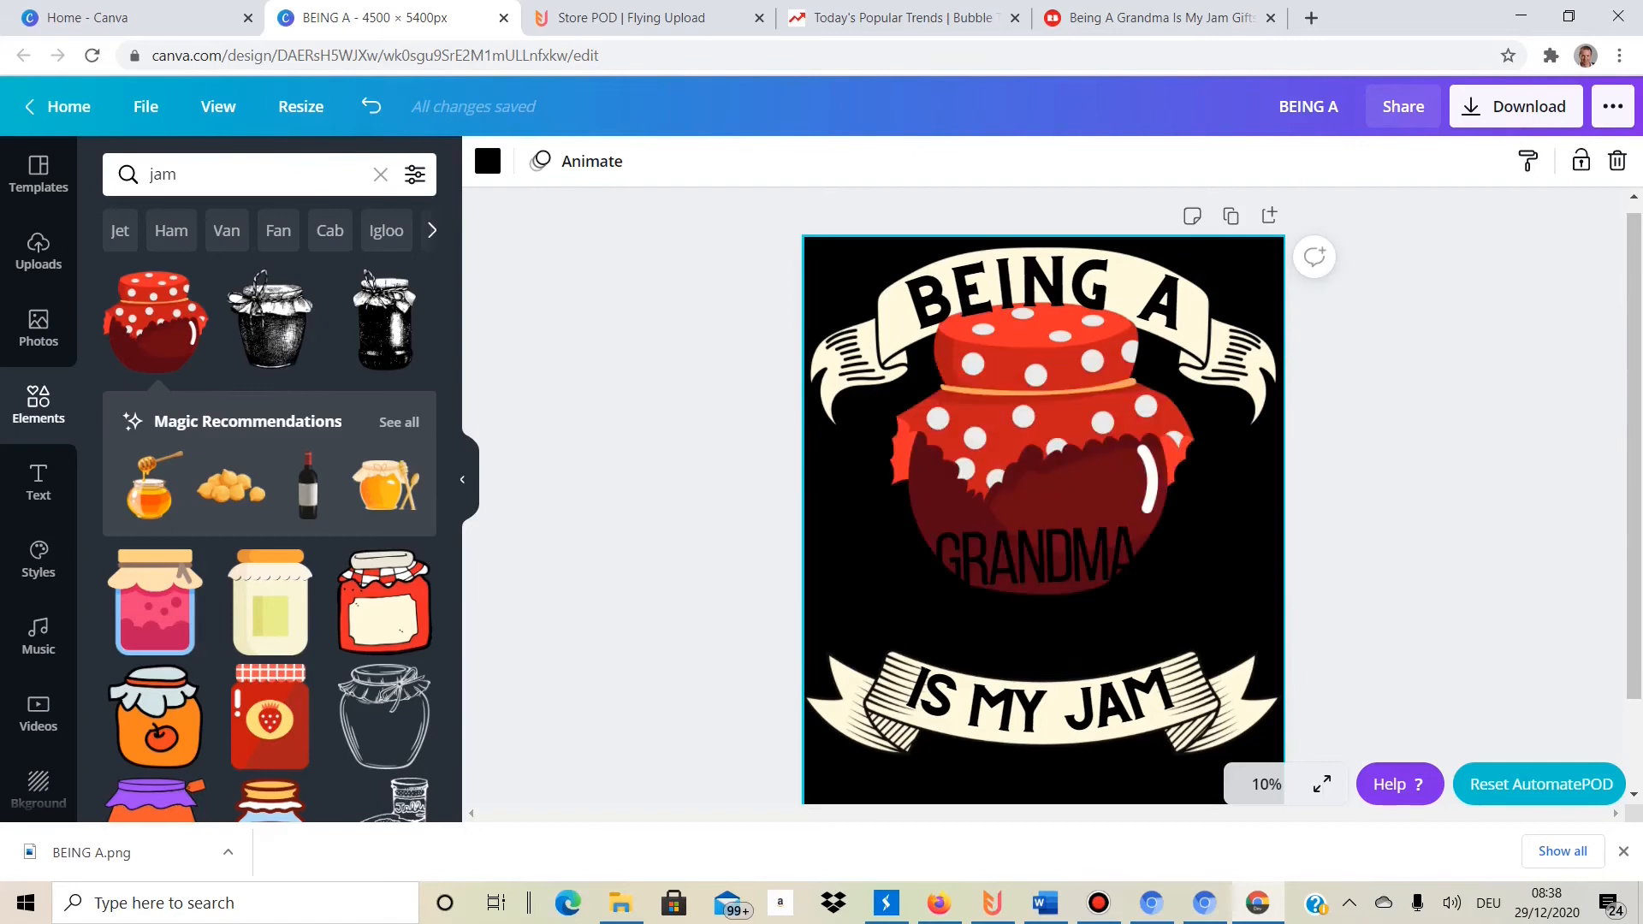
Move the "GRANDMA" text down between the jar and the lower banner and recolour it white.
click(1038, 565)
drag(1037, 565, 1042, 645)
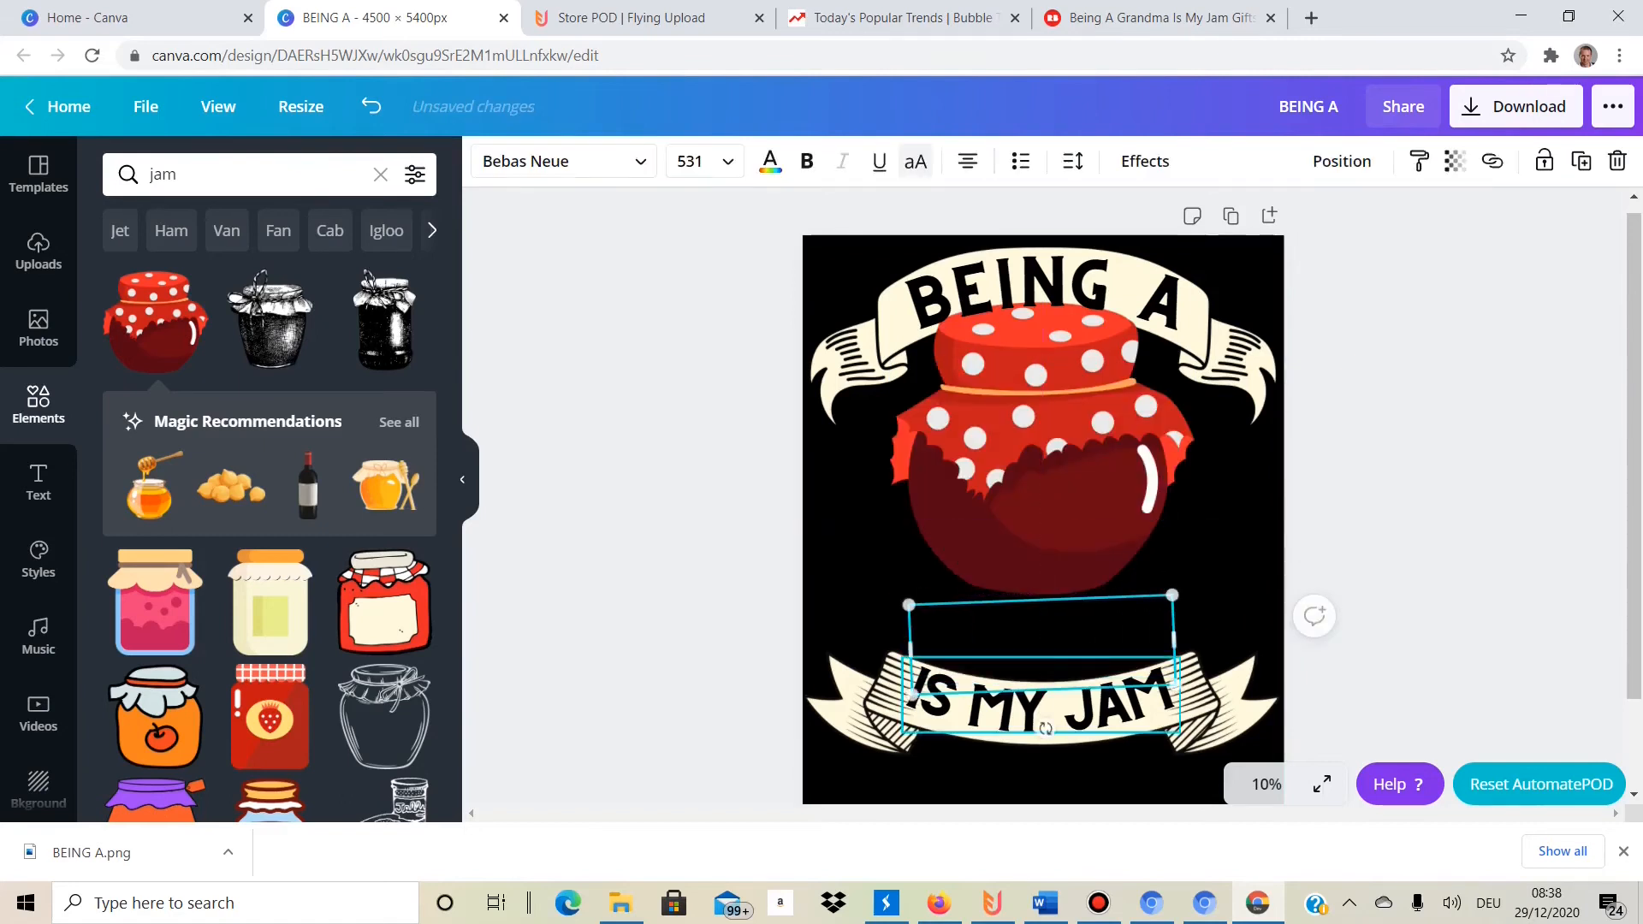
click(770, 161)
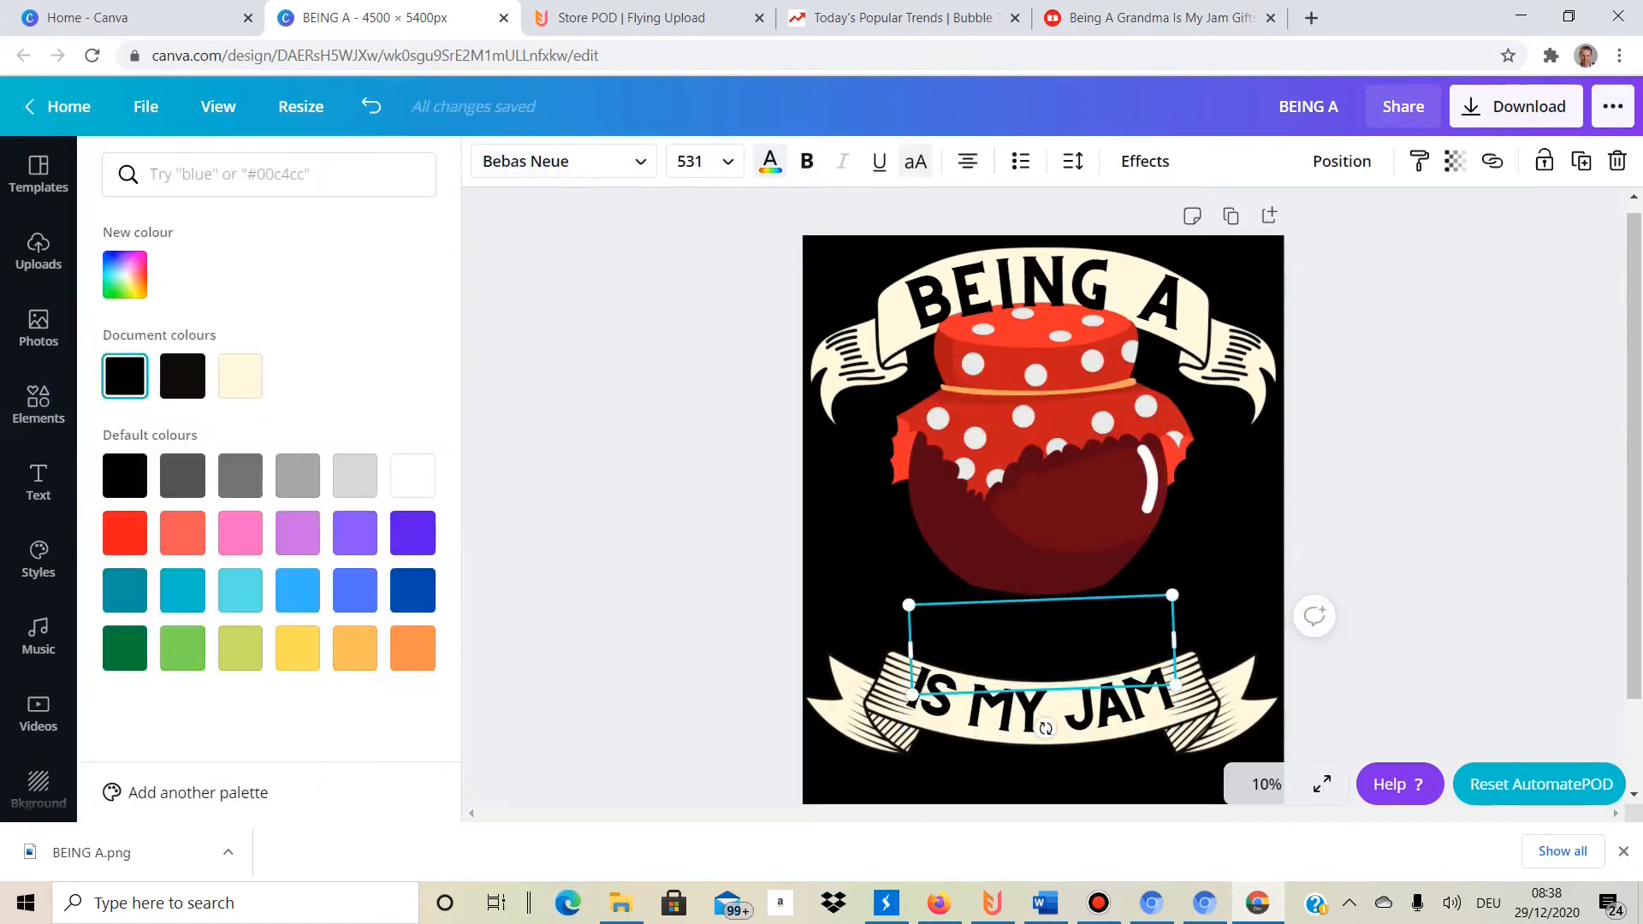
click(413, 475)
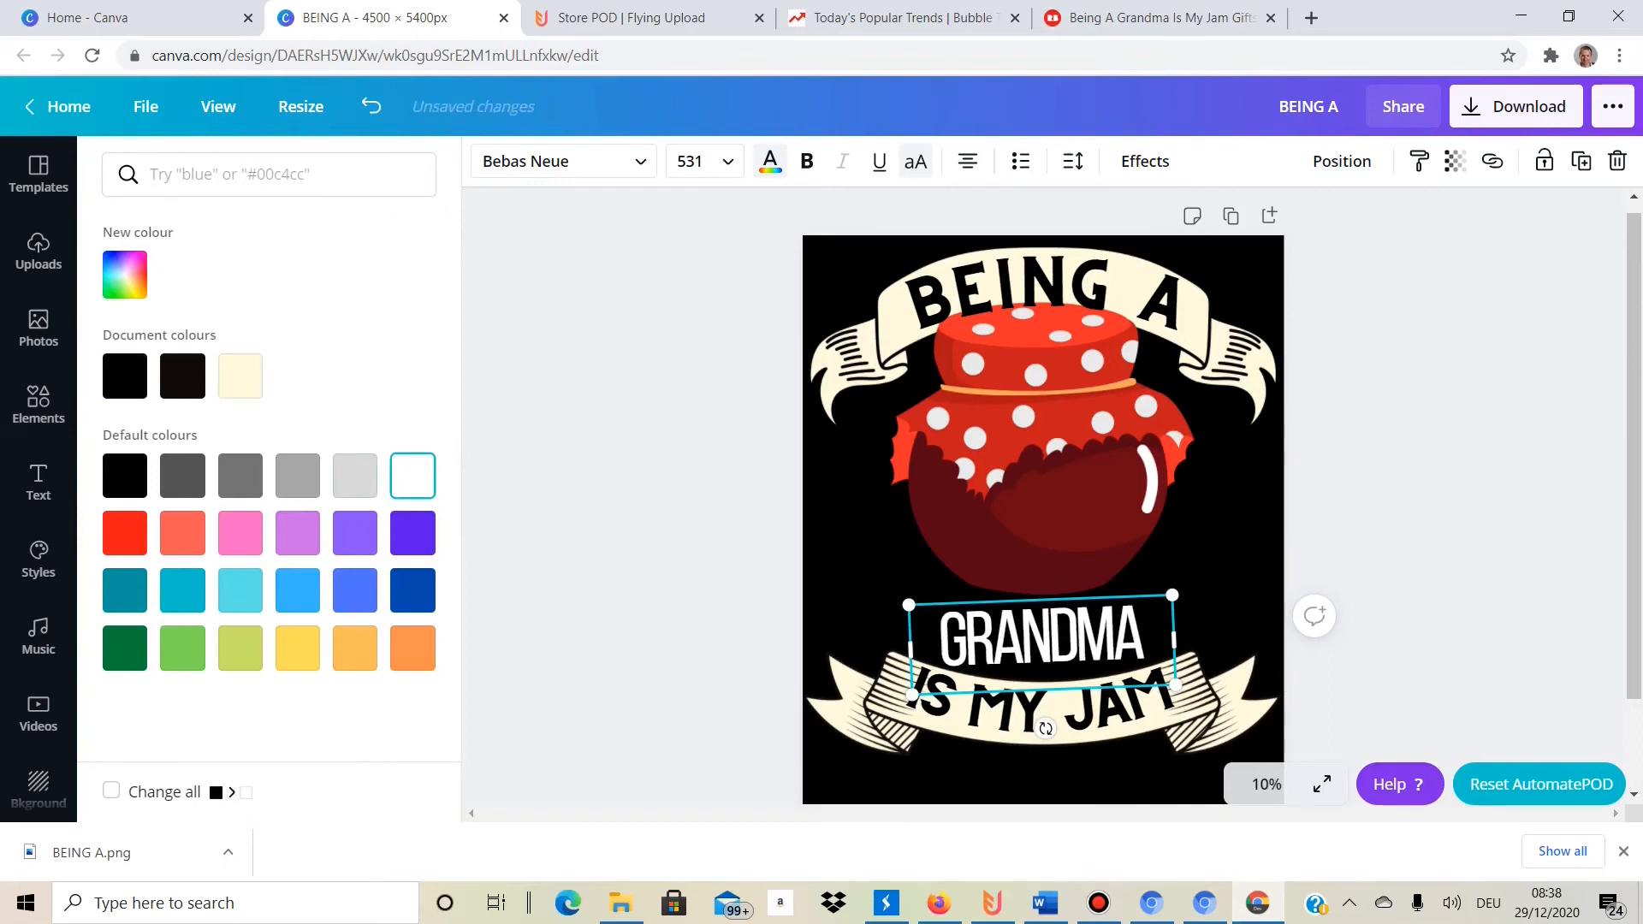
Shrink the polka-dot jar and centre it between the "BEING A" banner and the "GRANDMA" text.
click(1044, 360)
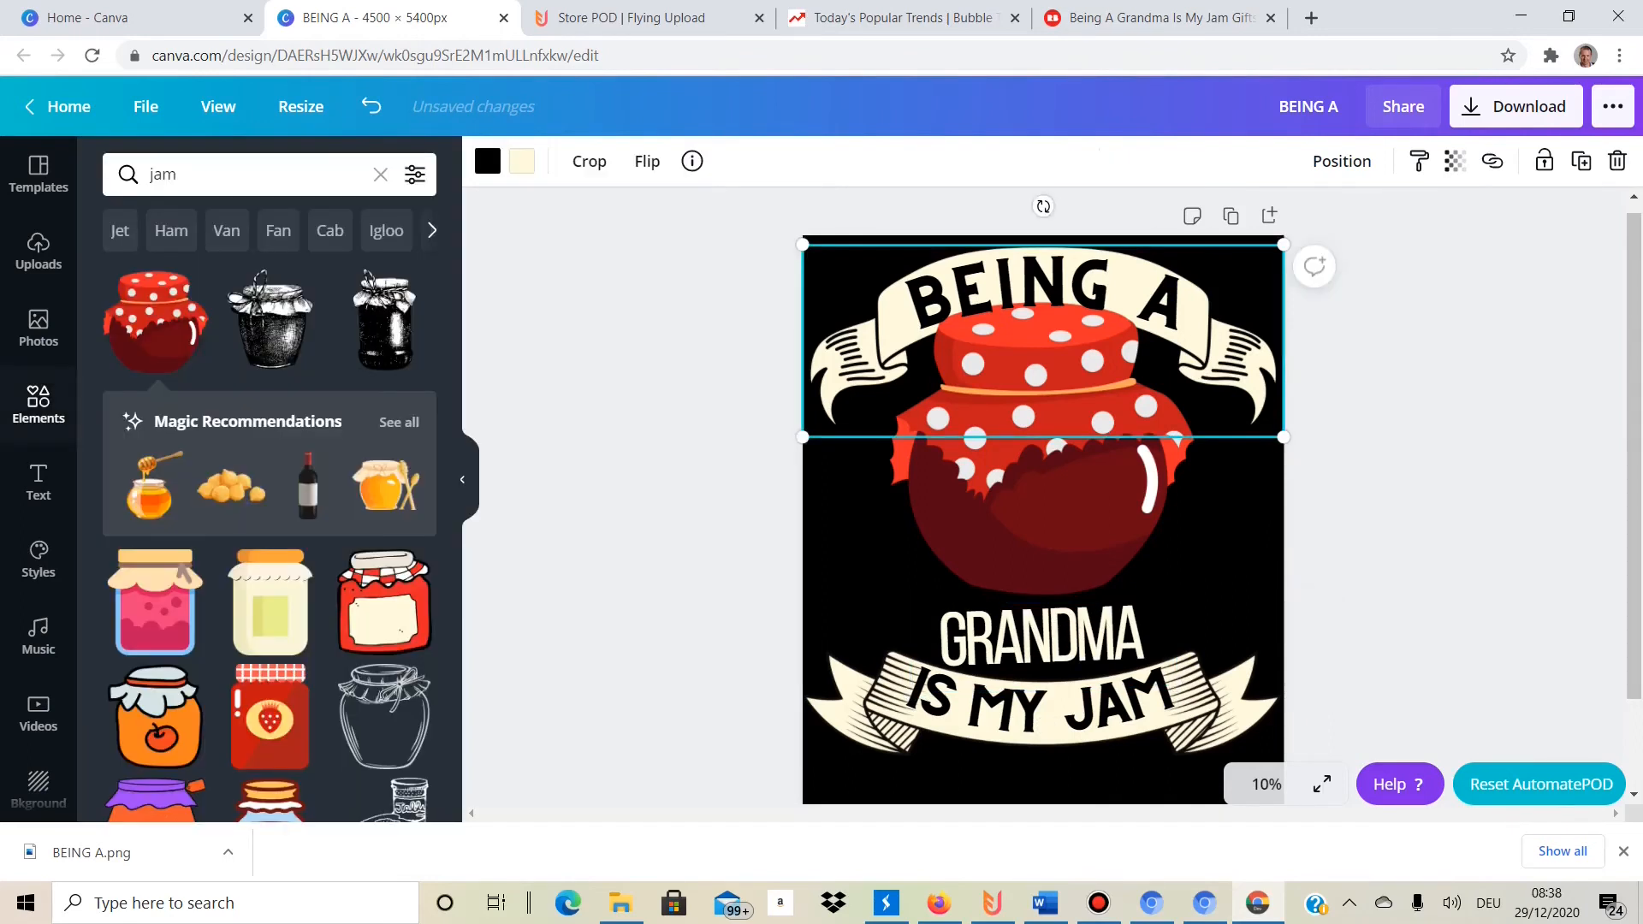
click(1044, 513)
drag(891, 594, 940, 544)
drag(1027, 479, 1010, 512)
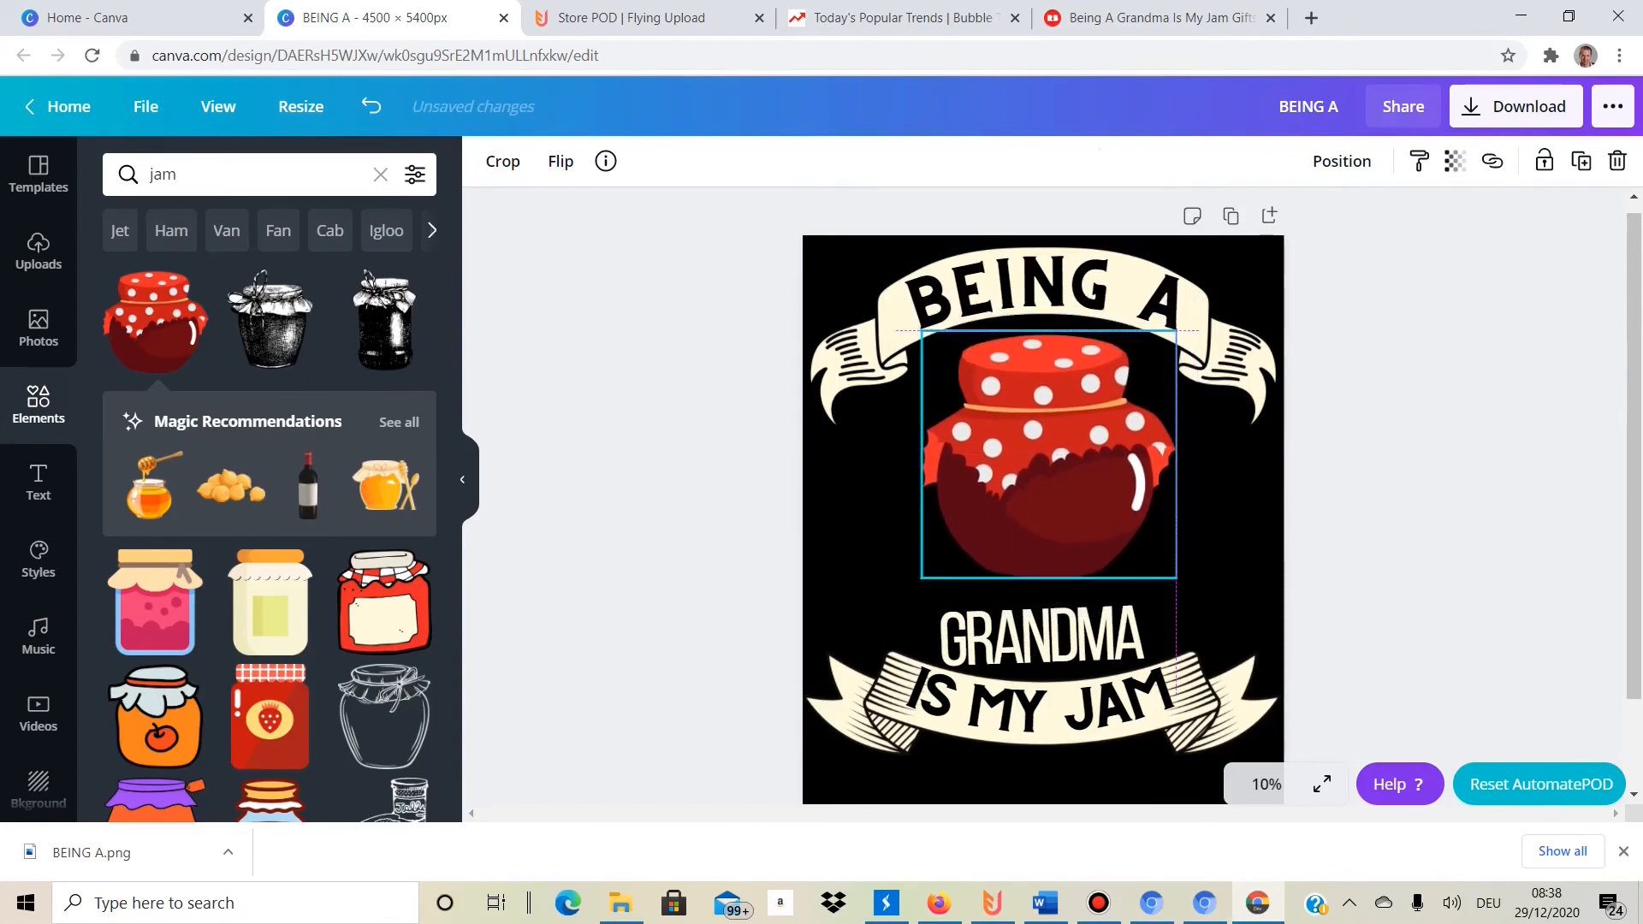
Apply the Curve effect to "GRANDMA" with a curve of -60 and rotate the text slightly.
click(1043, 638)
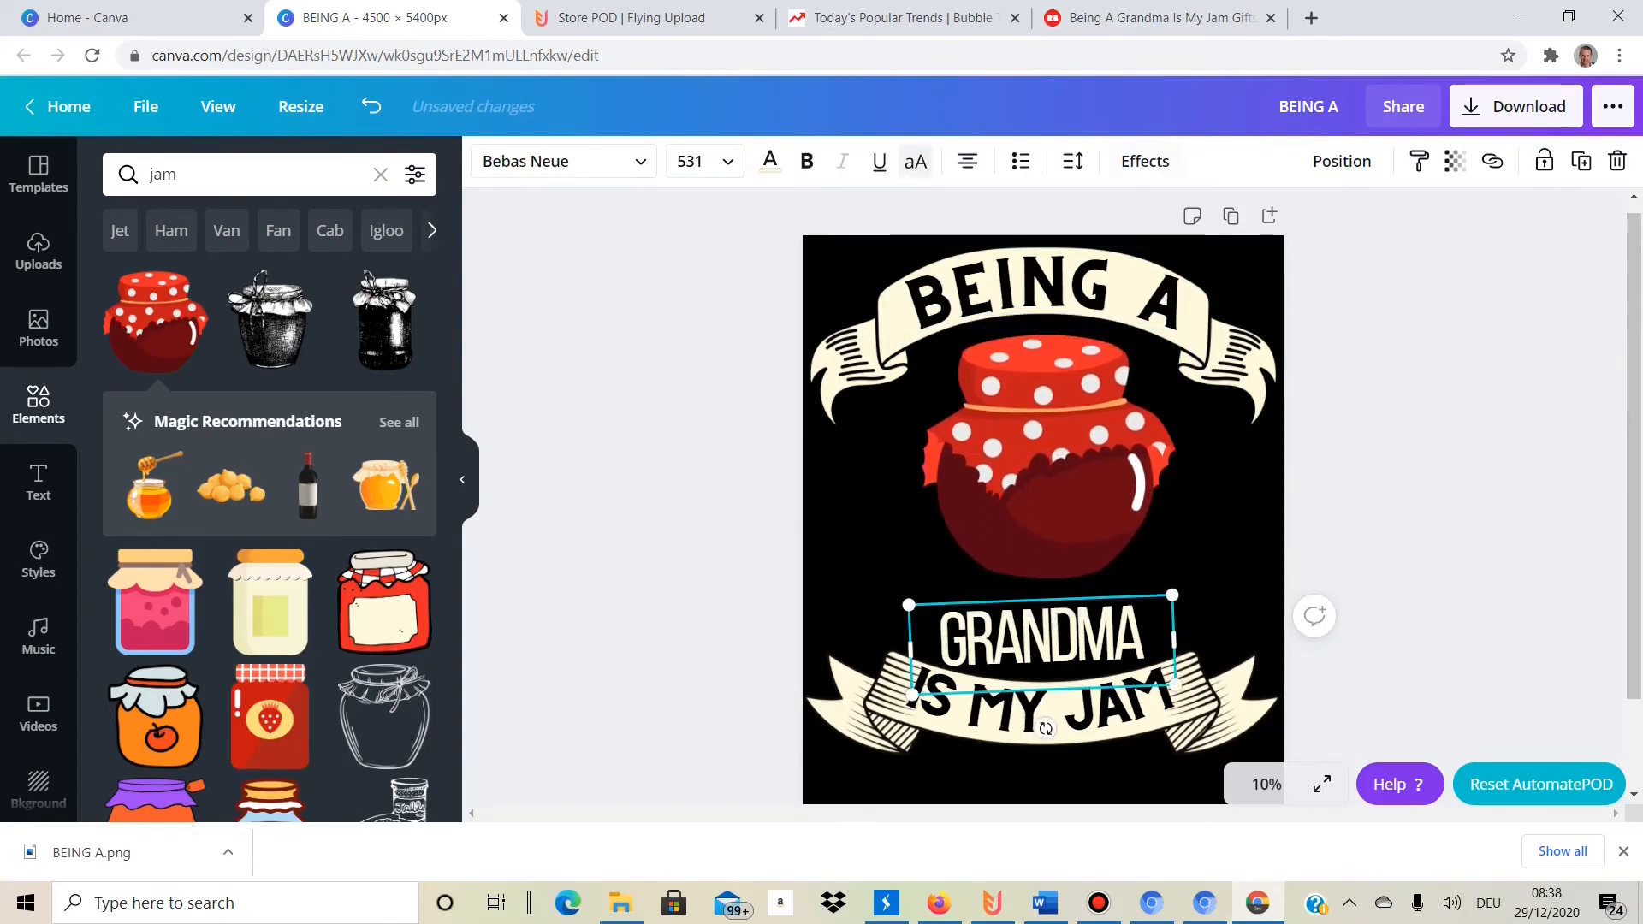
click(1145, 161)
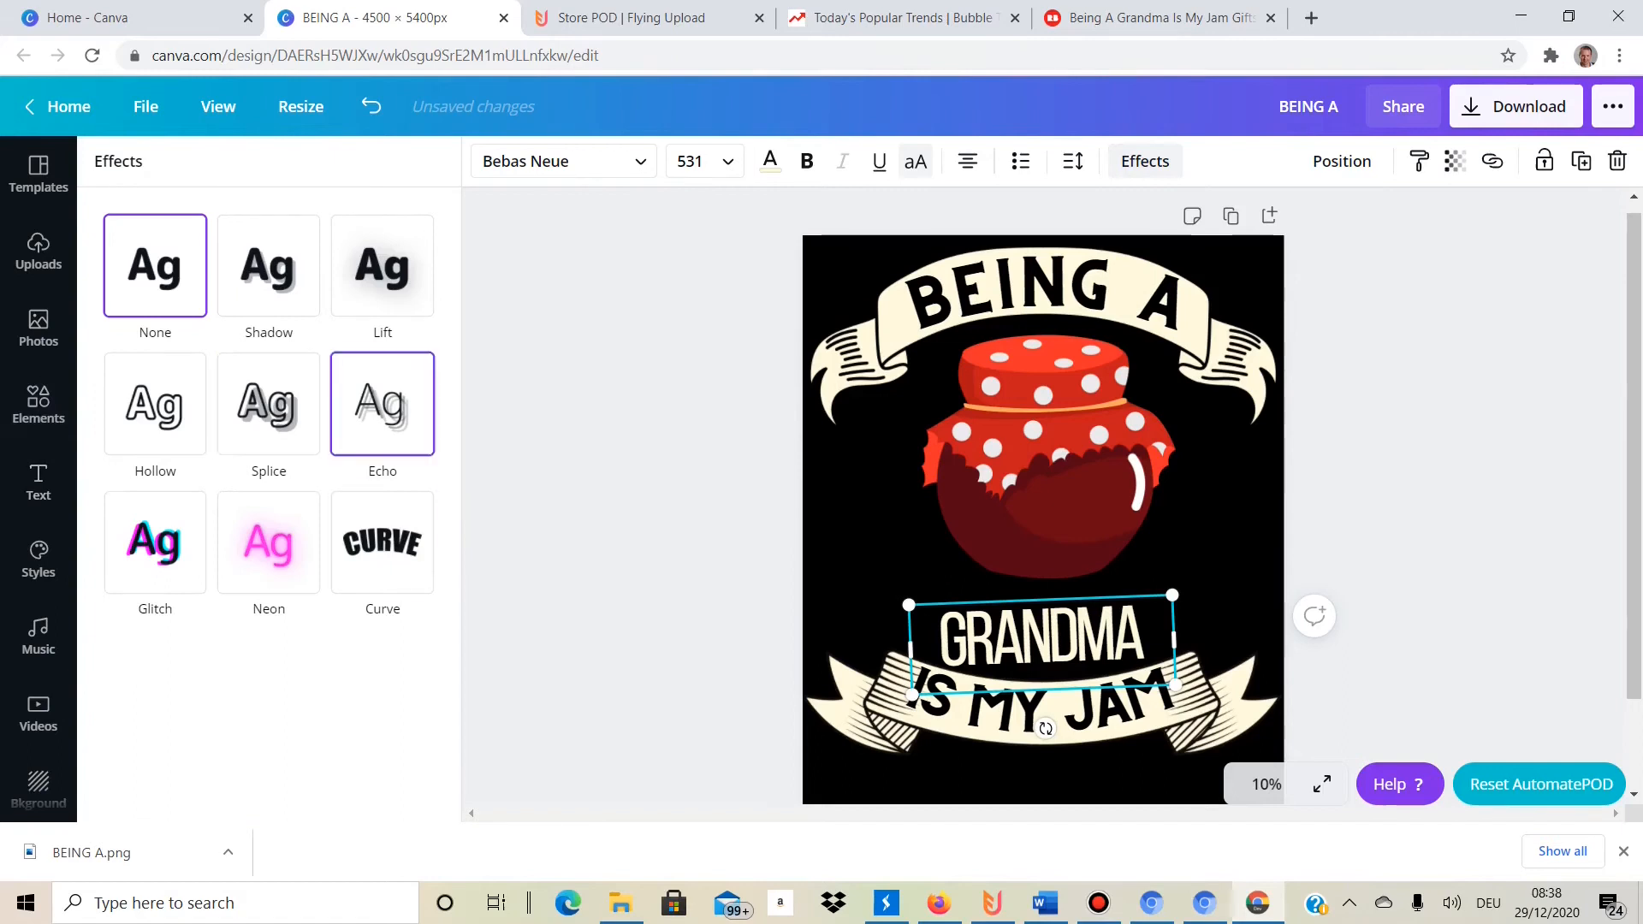
click(382, 542)
drag(436, 671, 168, 671)
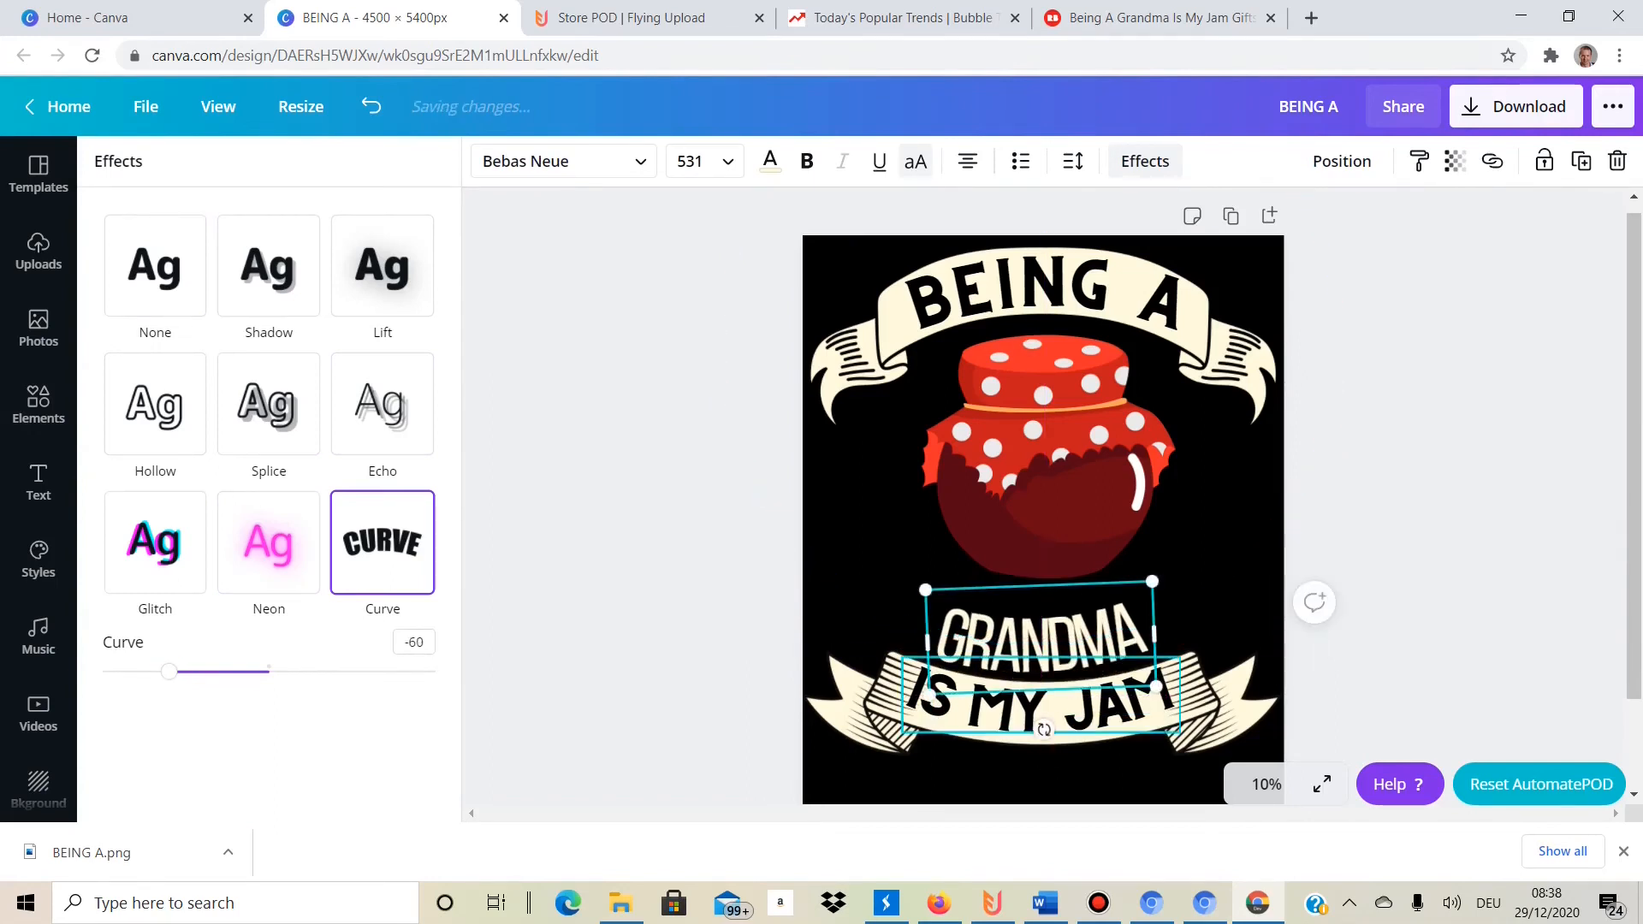
drag(1045, 727, 1050, 726)
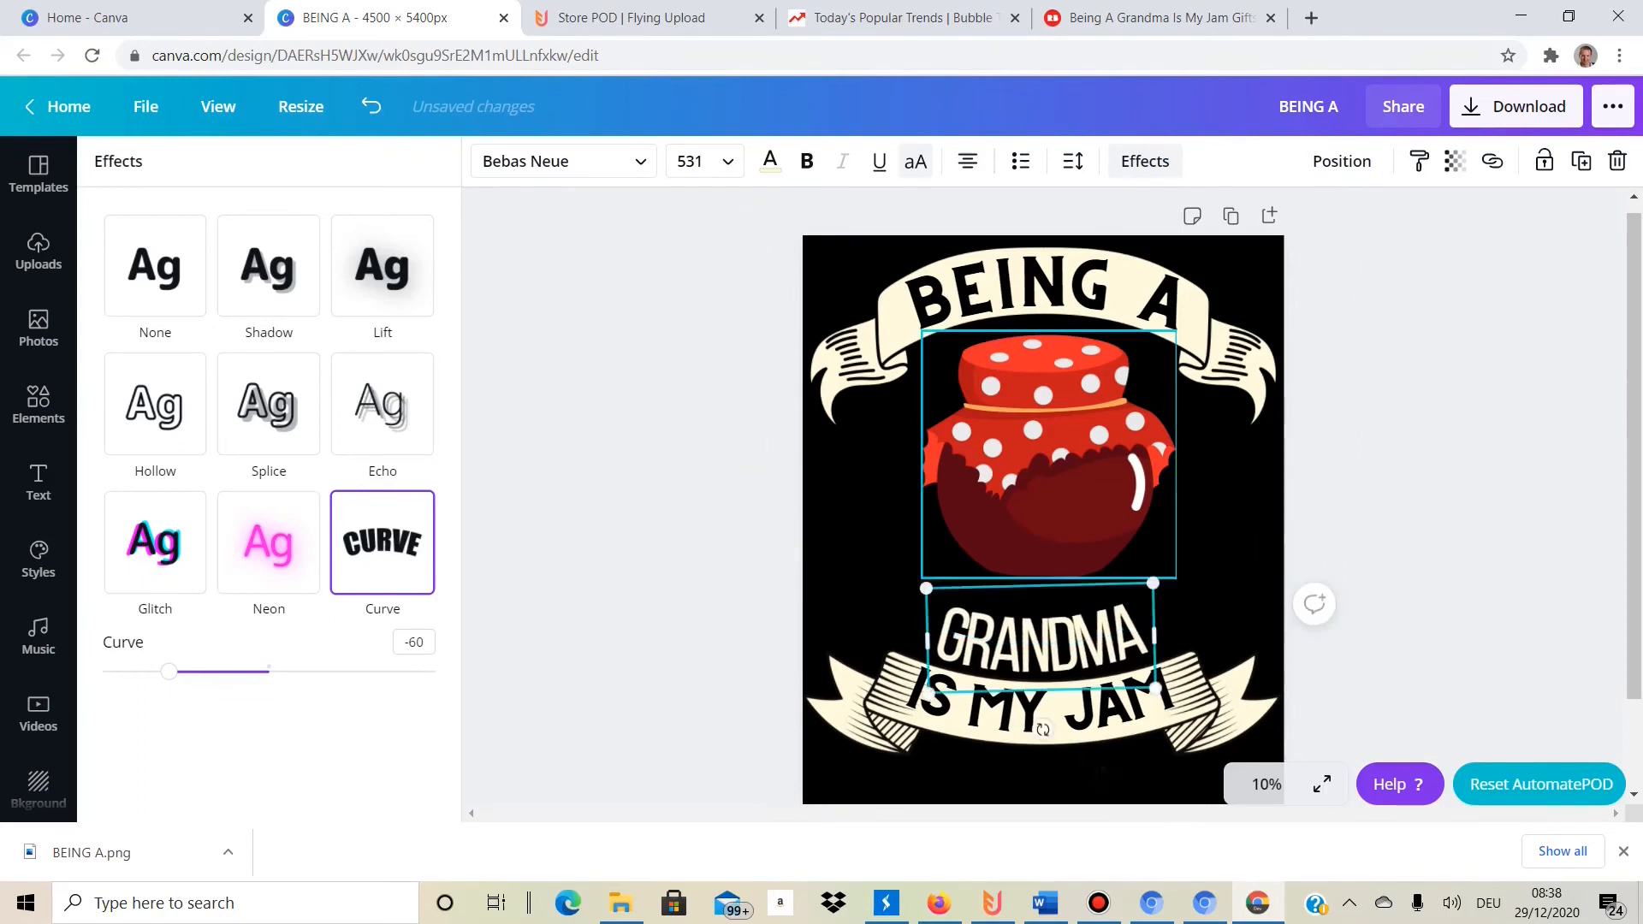
Enlarge the polka-dot jar slightly, recentre it above "GRANDMA" and tilt it a little.
click(1033, 539)
drag(922, 579, 895, 604)
drag(1036, 513, 1044, 505)
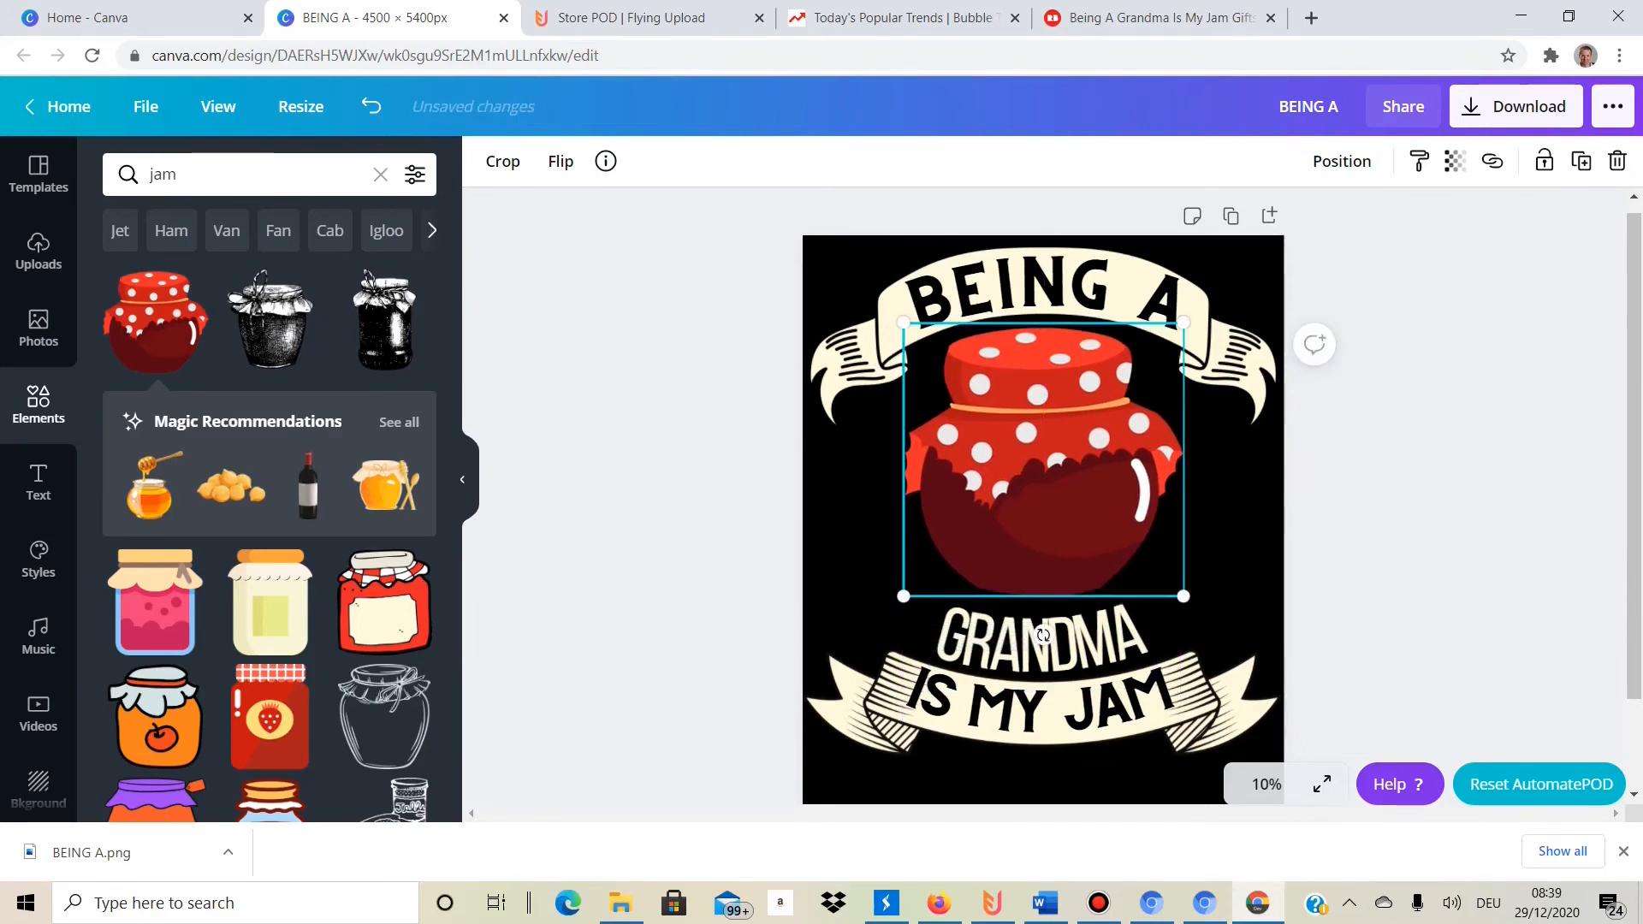
drag(1043, 636, 1048, 635)
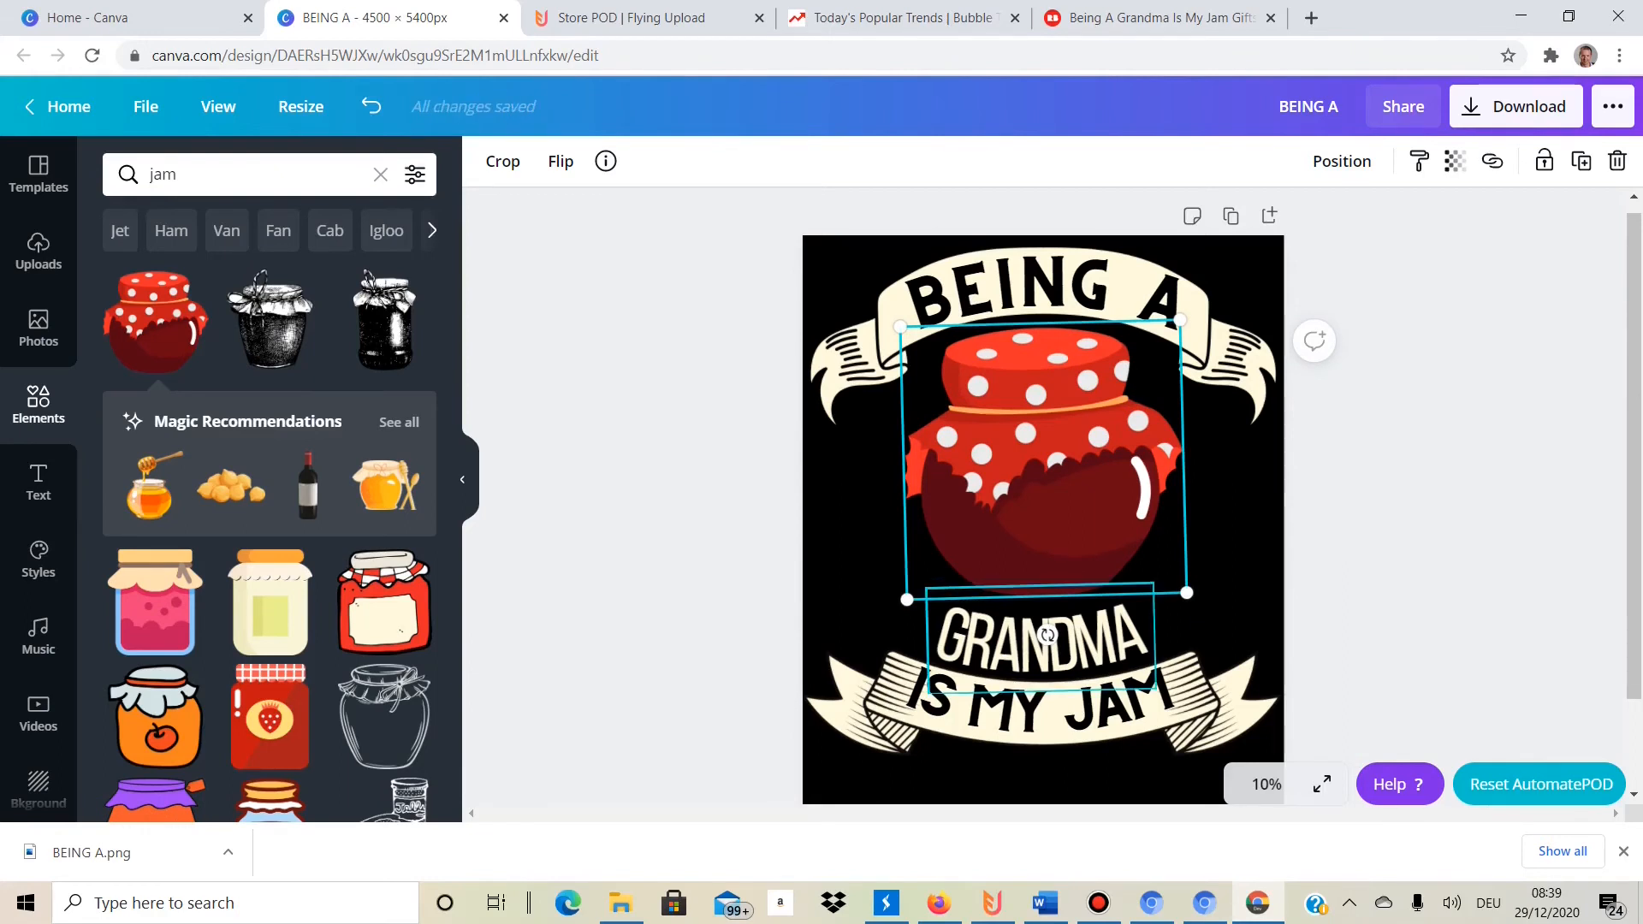
right_click(1020, 561)
click(873, 548)
click(873, 548)
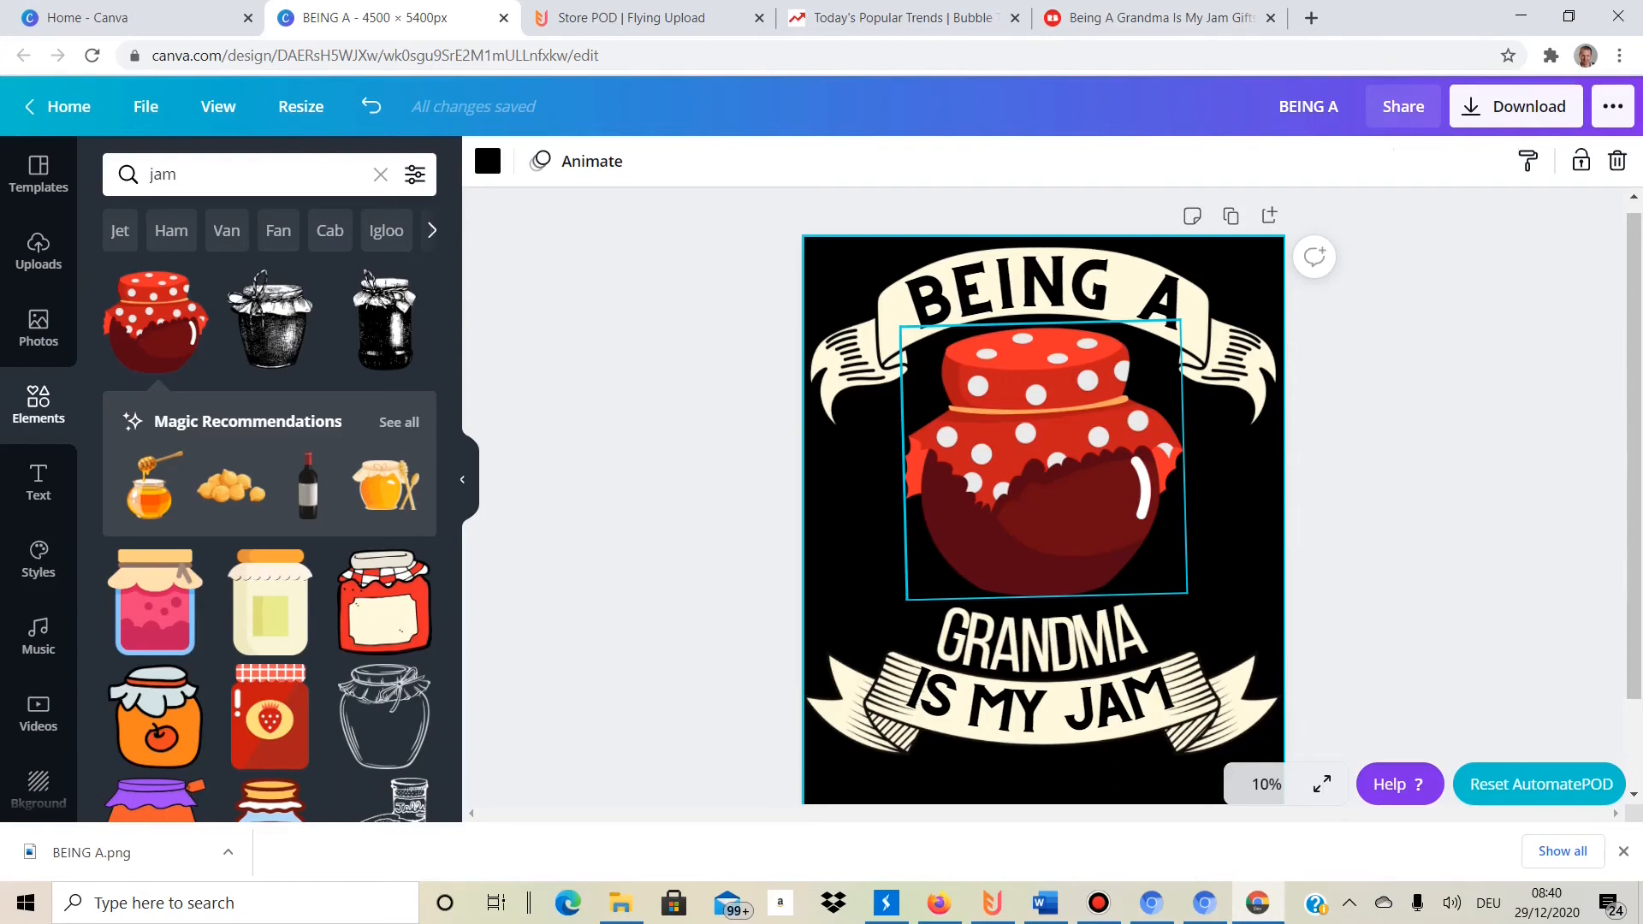
click(1046, 460)
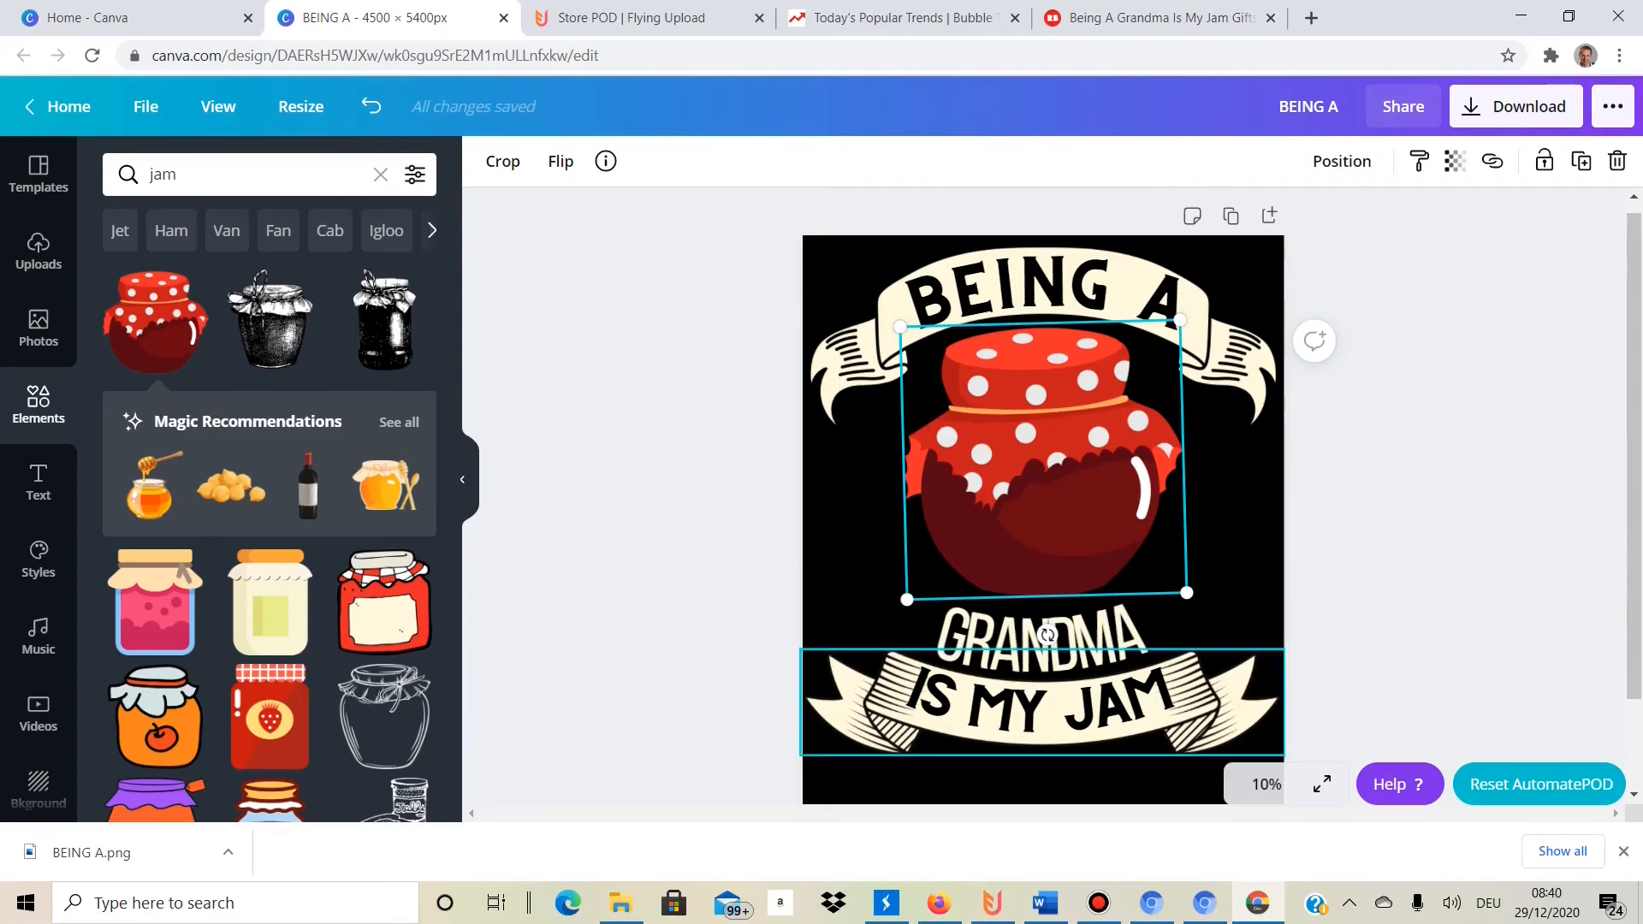
Switch to Flying Upload Pro's design editor and load BEING A.png into it from the Downloads folder.
click(993, 903)
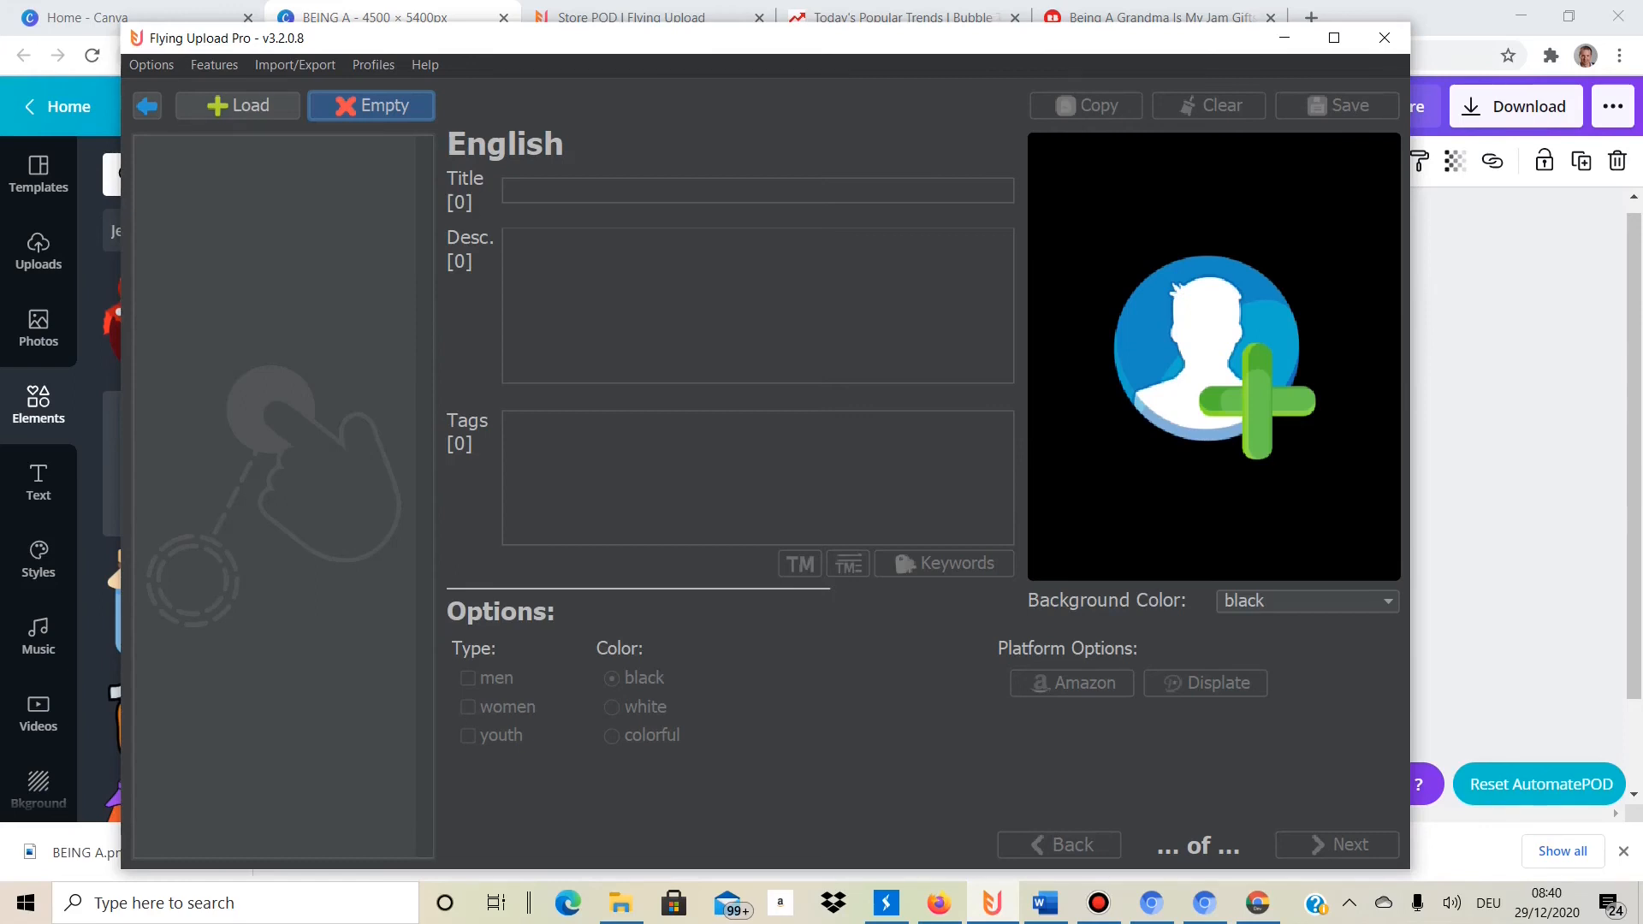
click(147, 106)
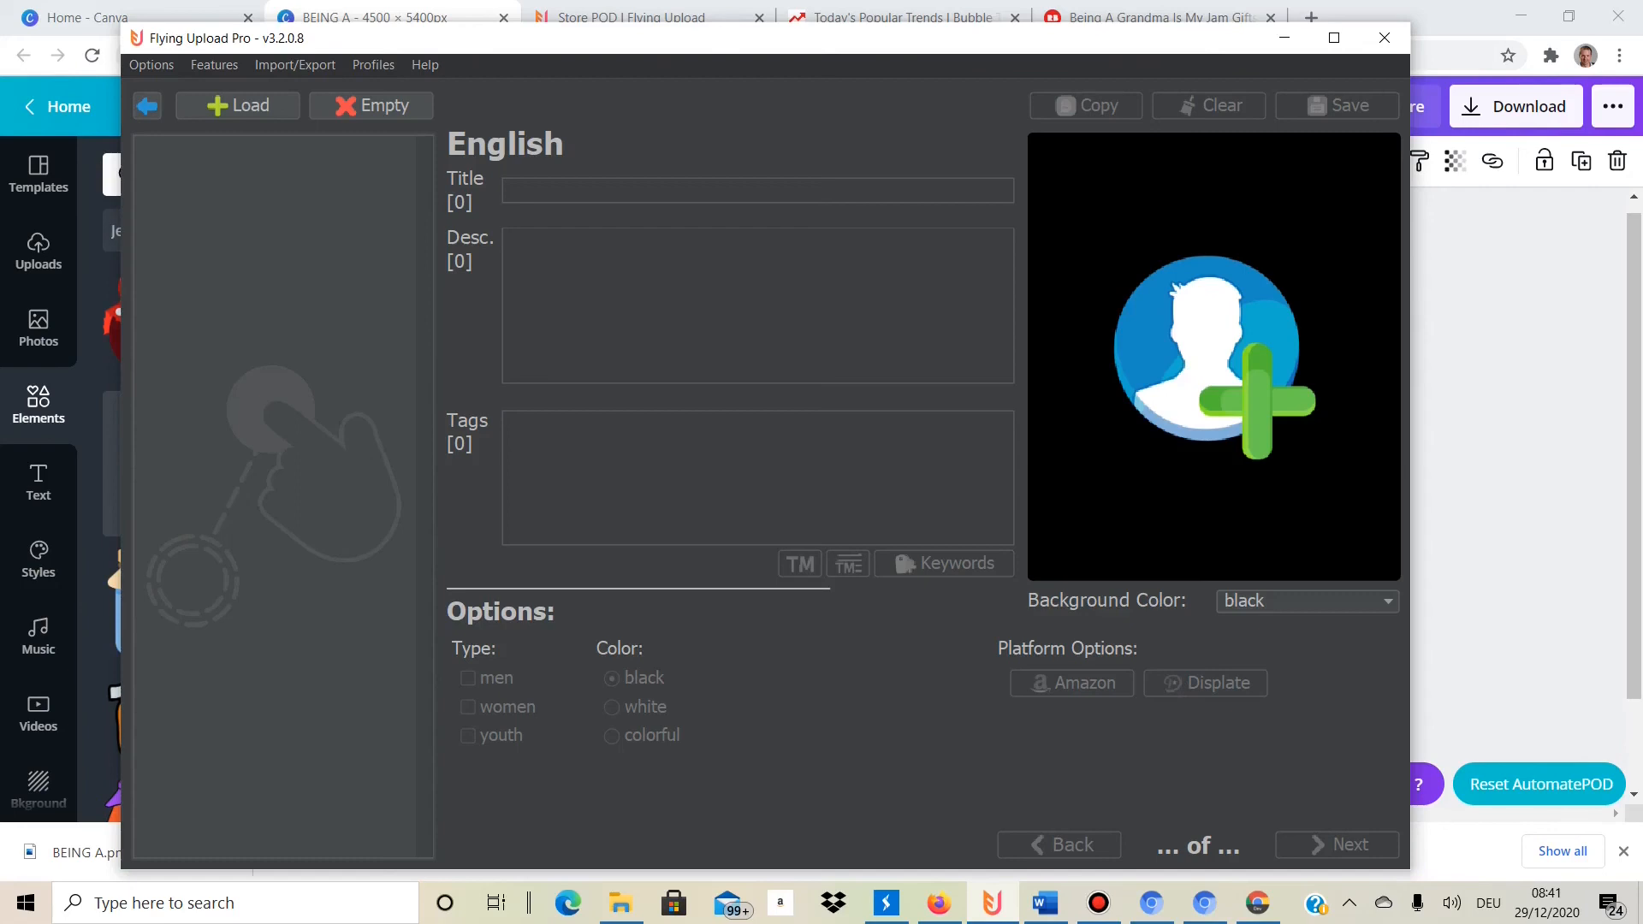
click(571, 518)
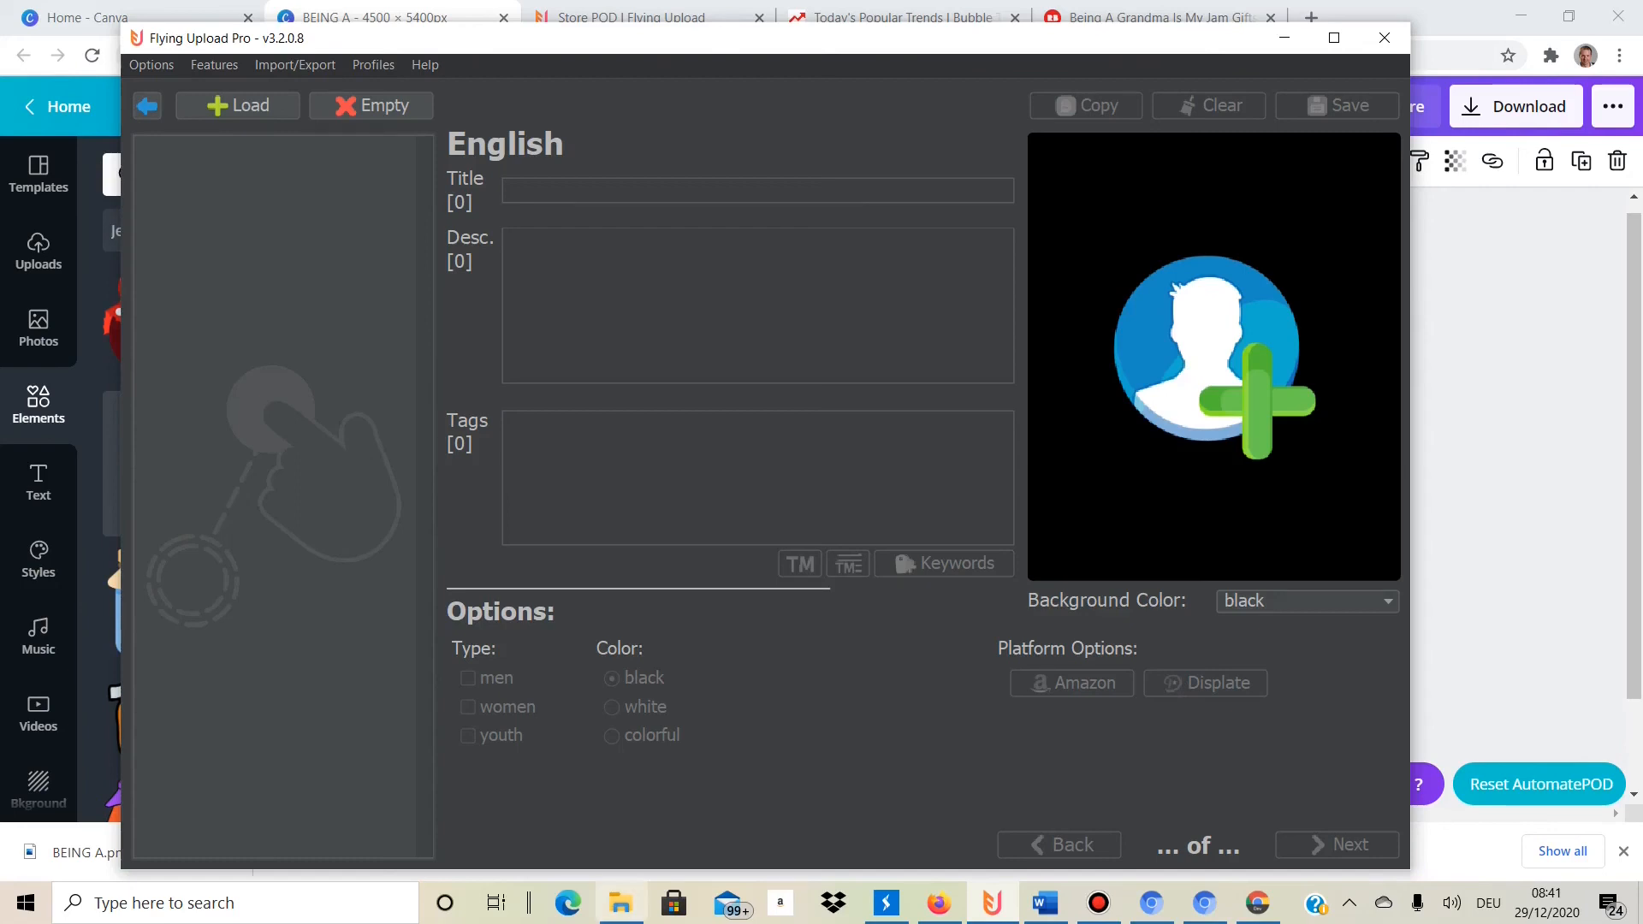
click(621, 903)
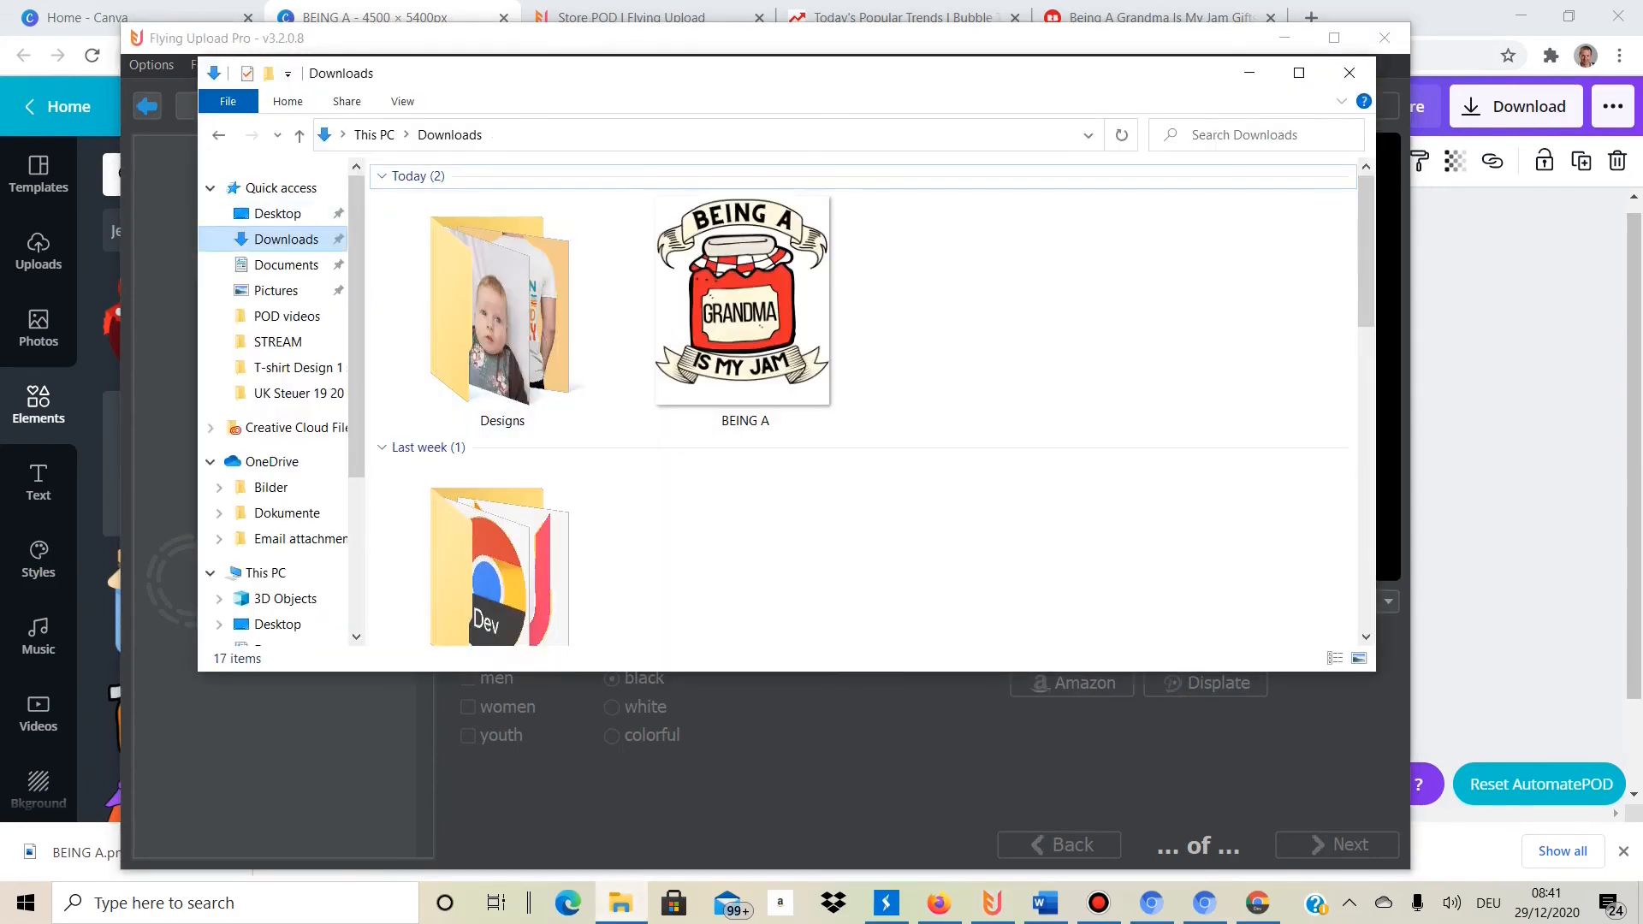
drag(508, 84, 1469, 203)
drag(1464, 420, 342, 304)
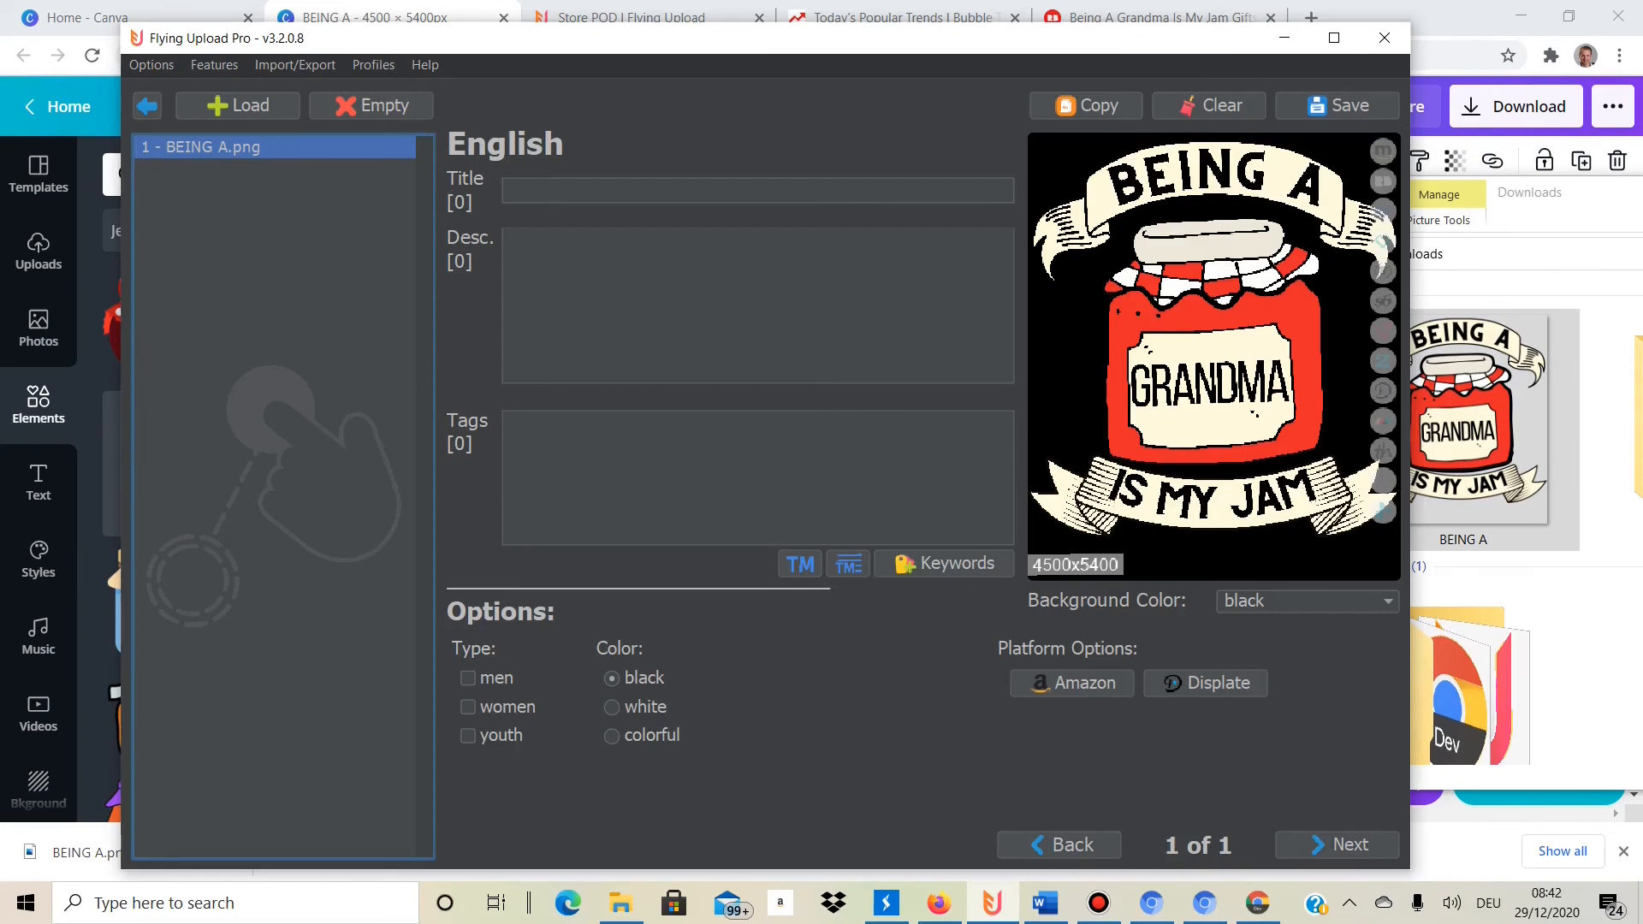
Enter "Being A Grandma Is My Jam" as the design's English title.
click(757, 190)
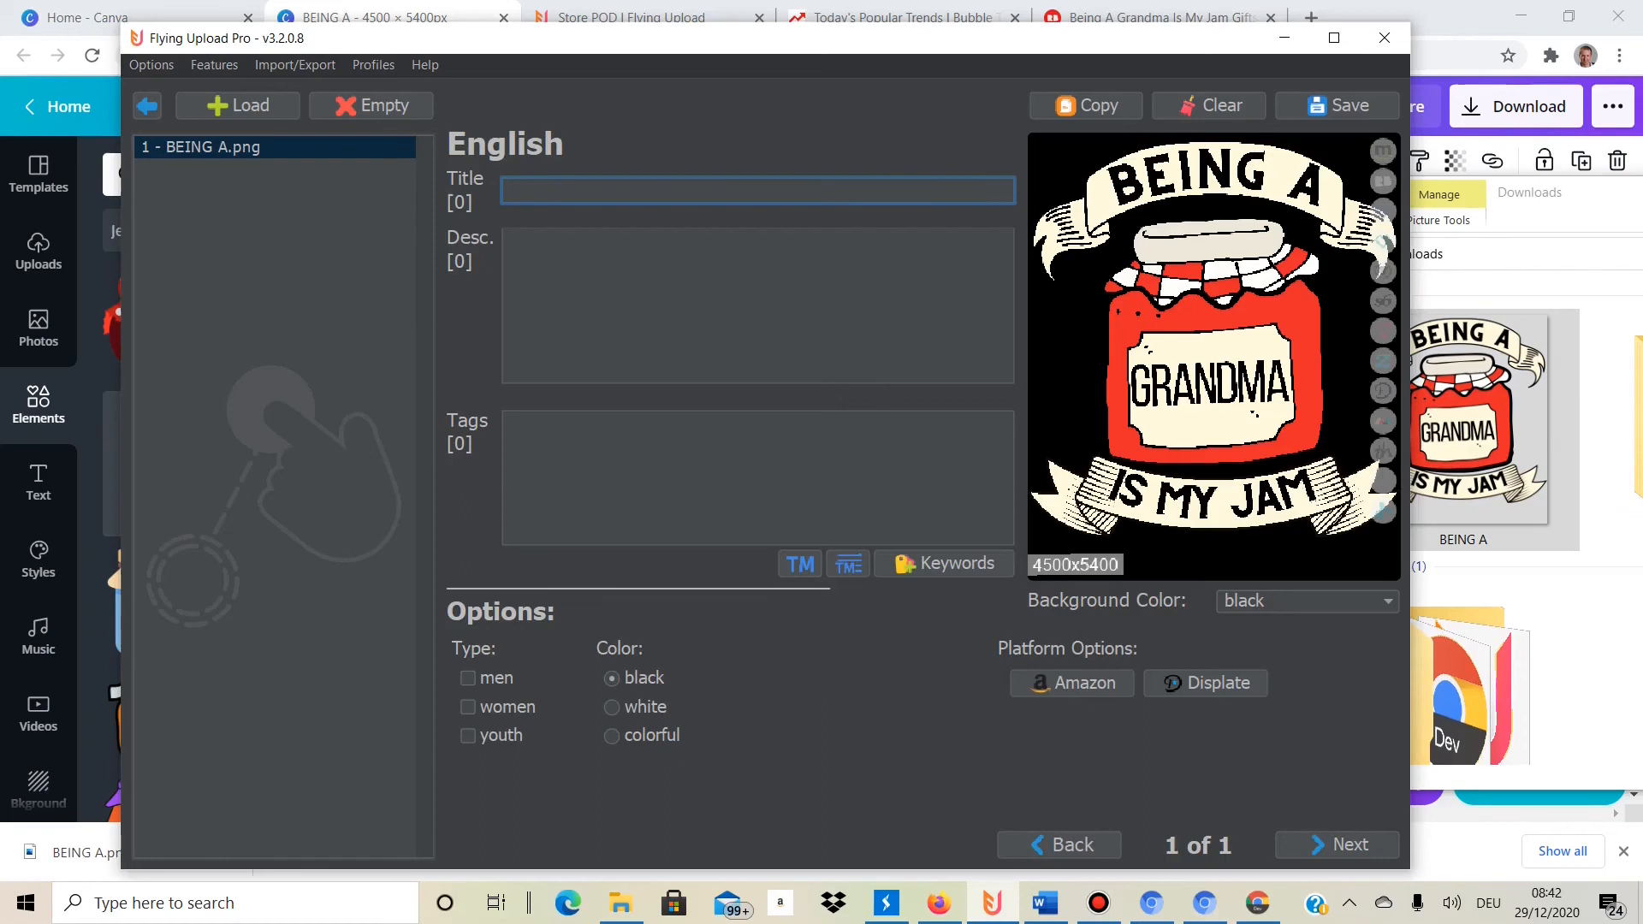
text(Being A Grandma )
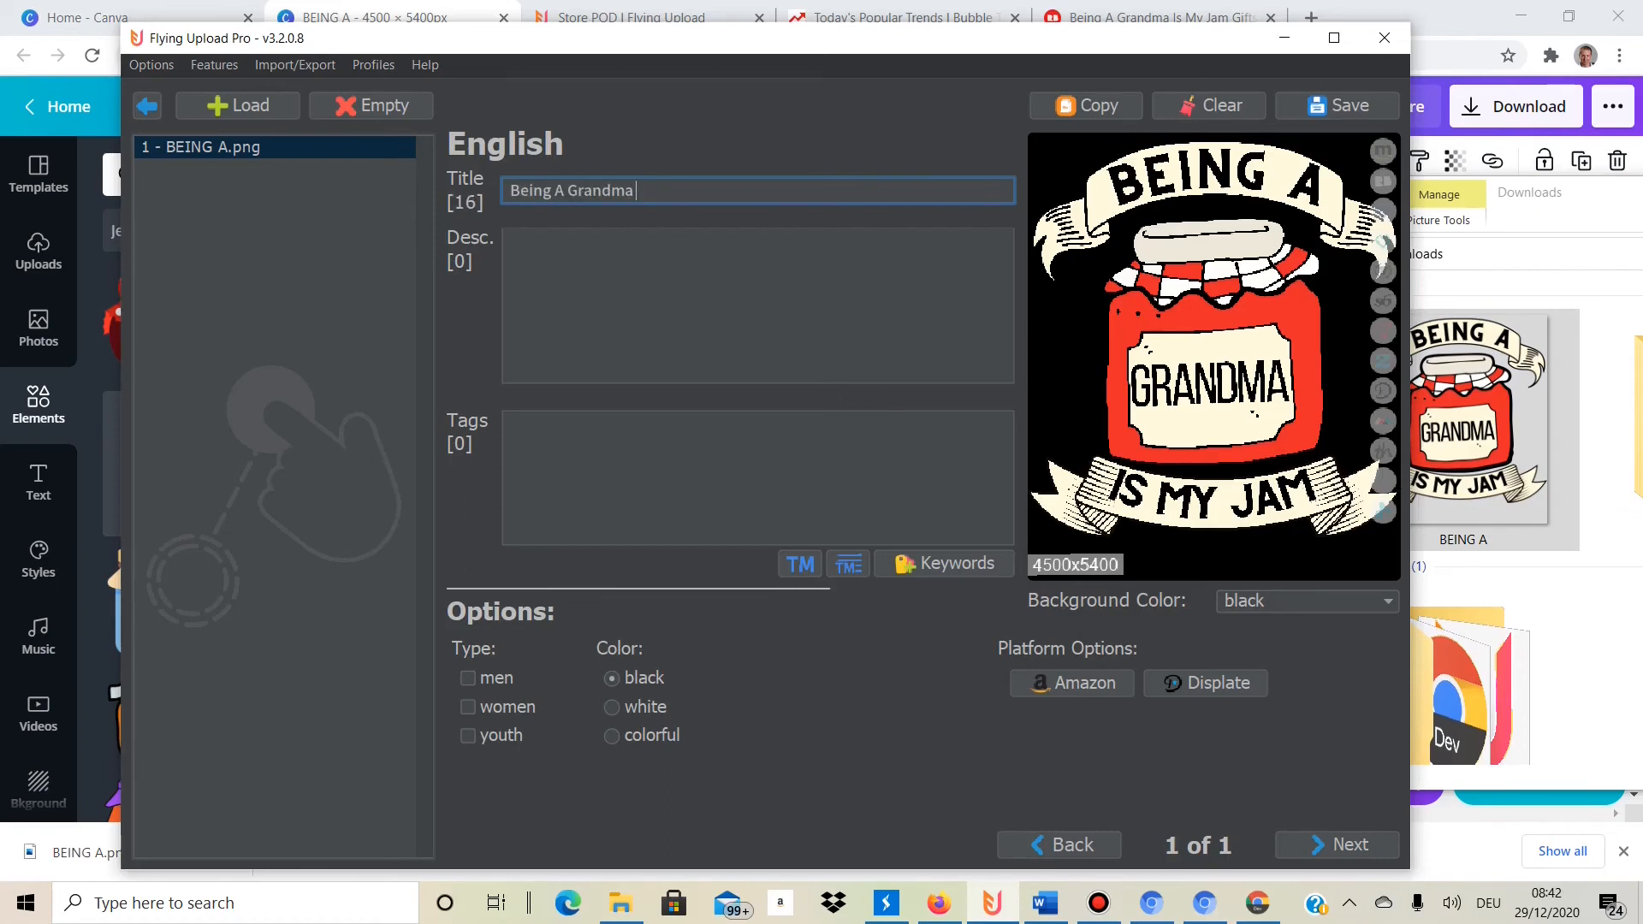
text(Is My Jam)
key(Tab)
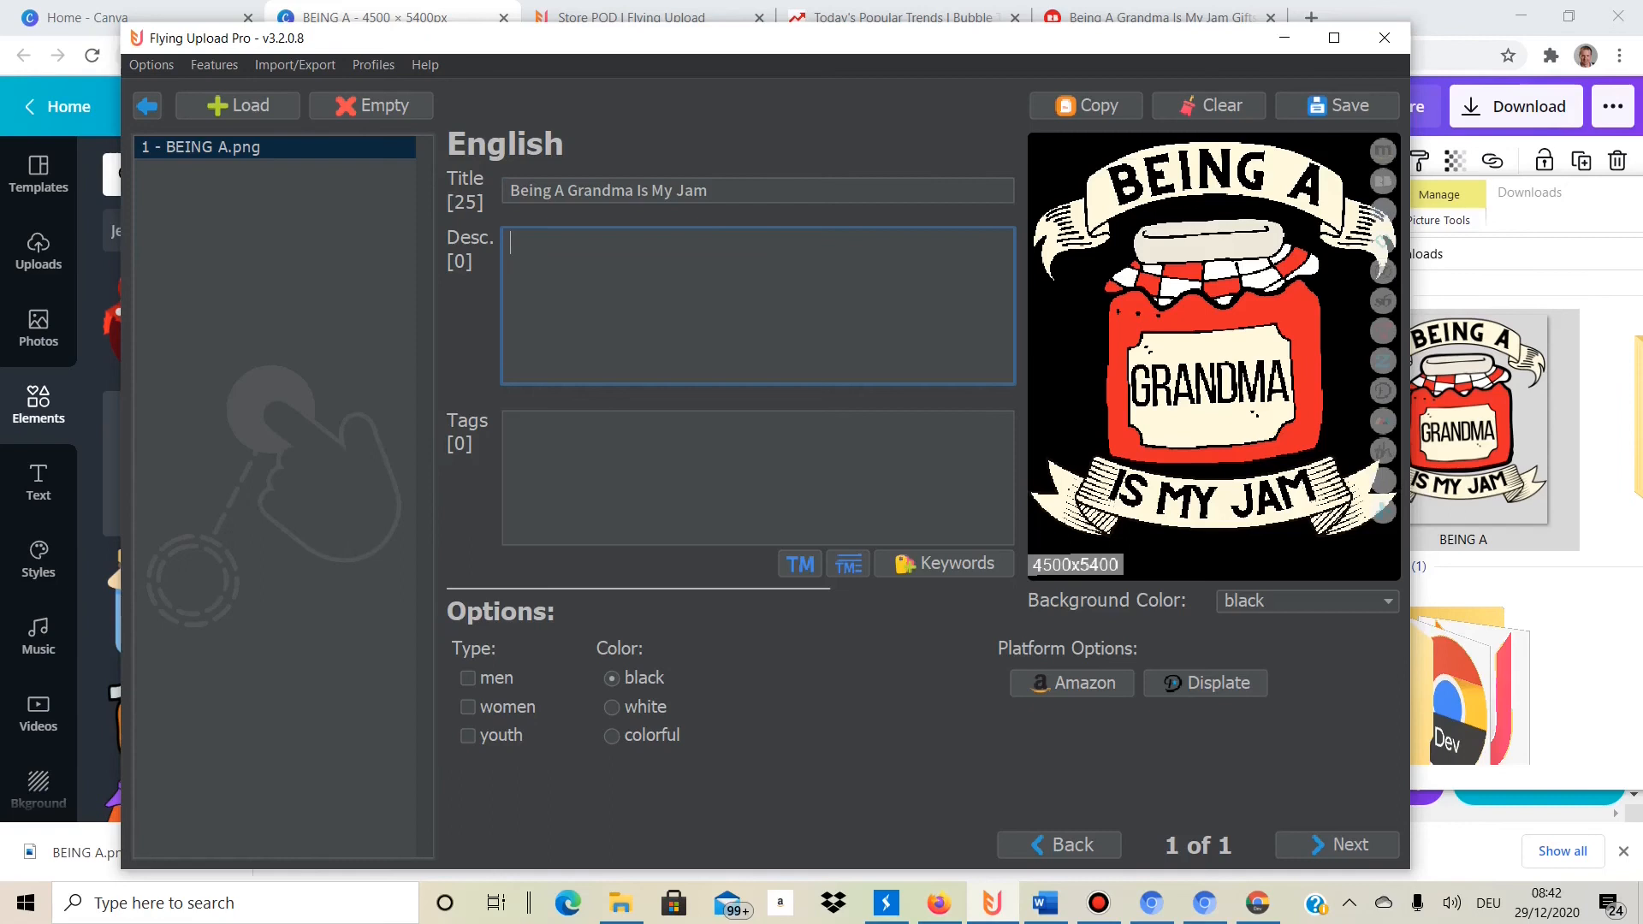
Enter the description "Add some fun to your wardrobe with this design that is perfect for every grandma.".
text(Add some fun to your w)
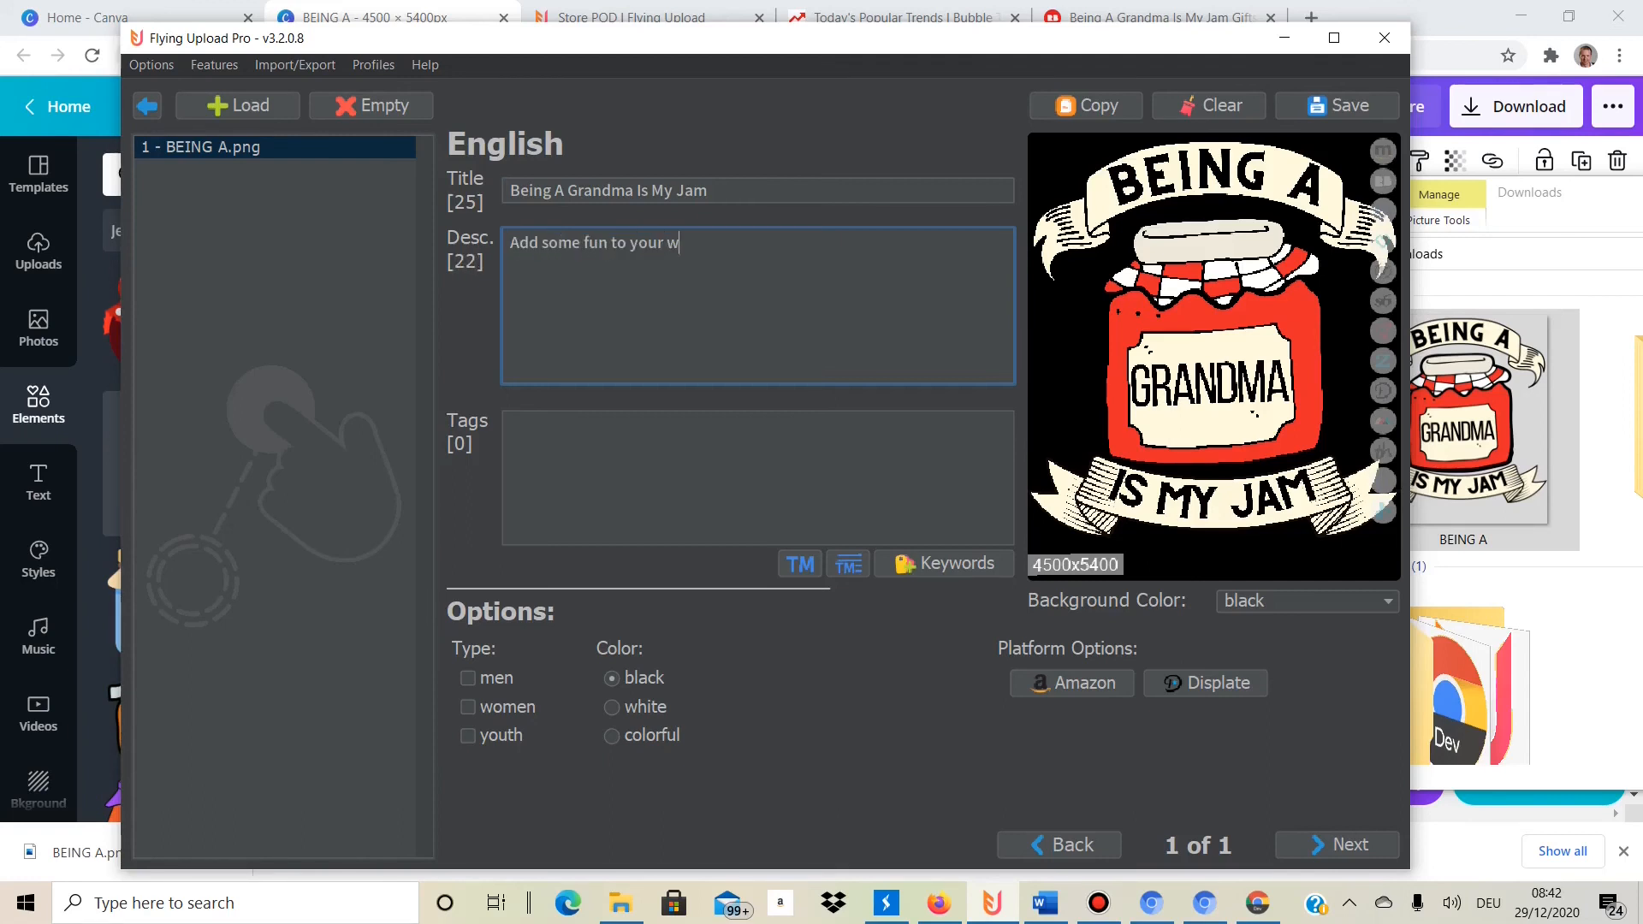
text(ardrobe with this design that is perfect)
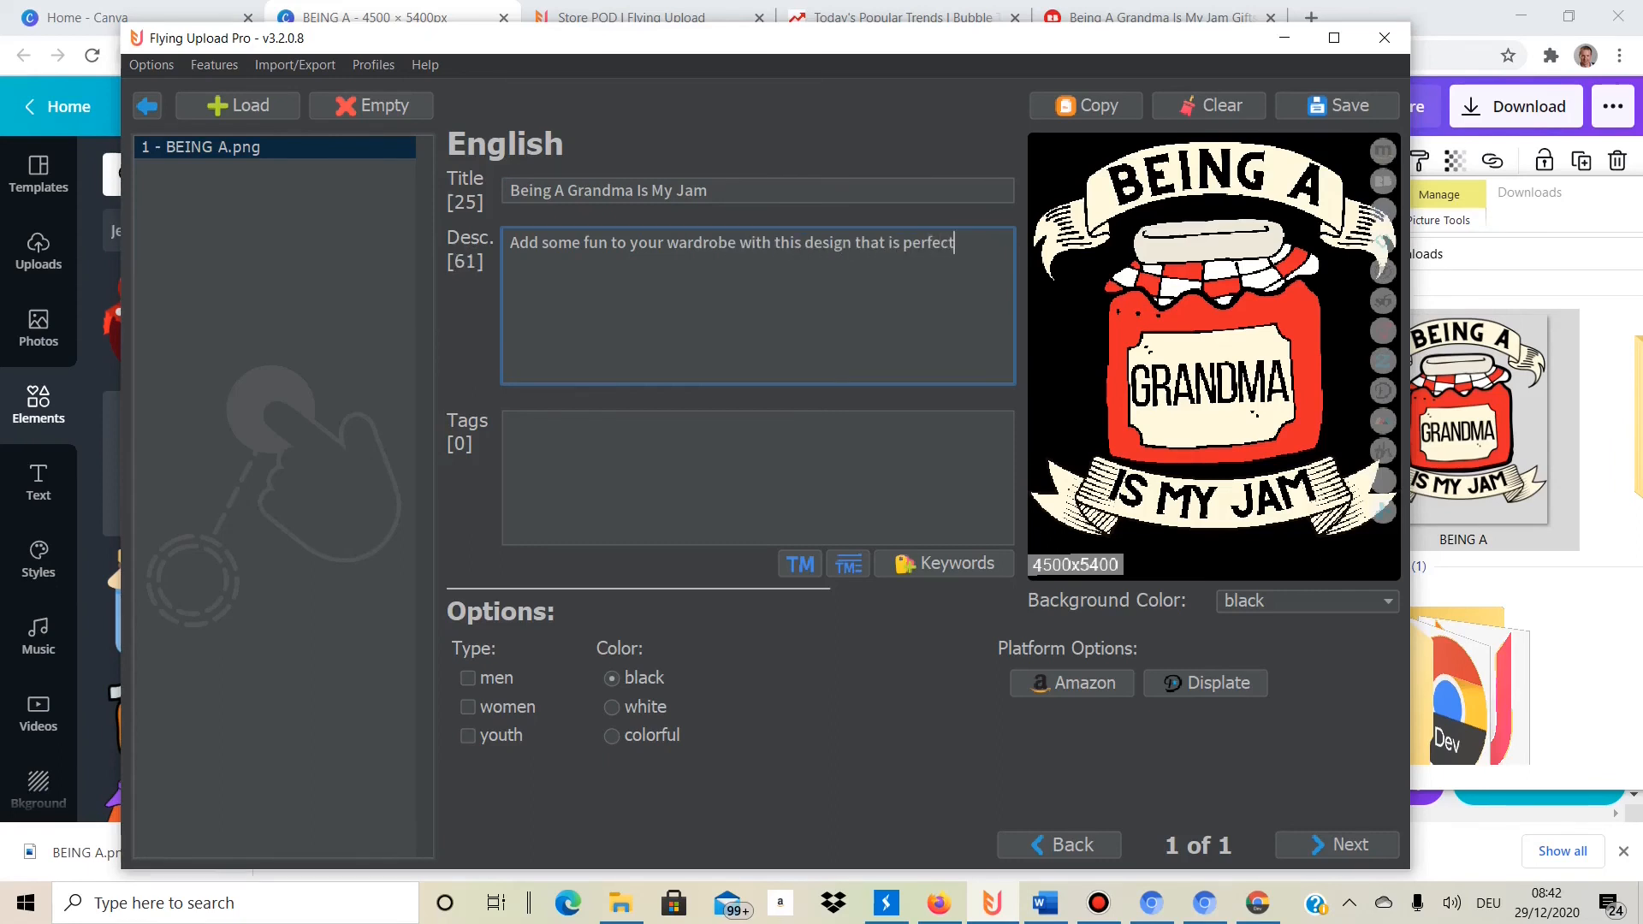
text( for every grnamda)
key(BackSpace)
key(BackSpace)
key(BackSpace)
key(BackSpace)
key(BackSpace)
text(andma.)
Search the Keyword Finder's long keywords for "jam" and add "being a grandma is my jam" as a tag.
click(729, 470)
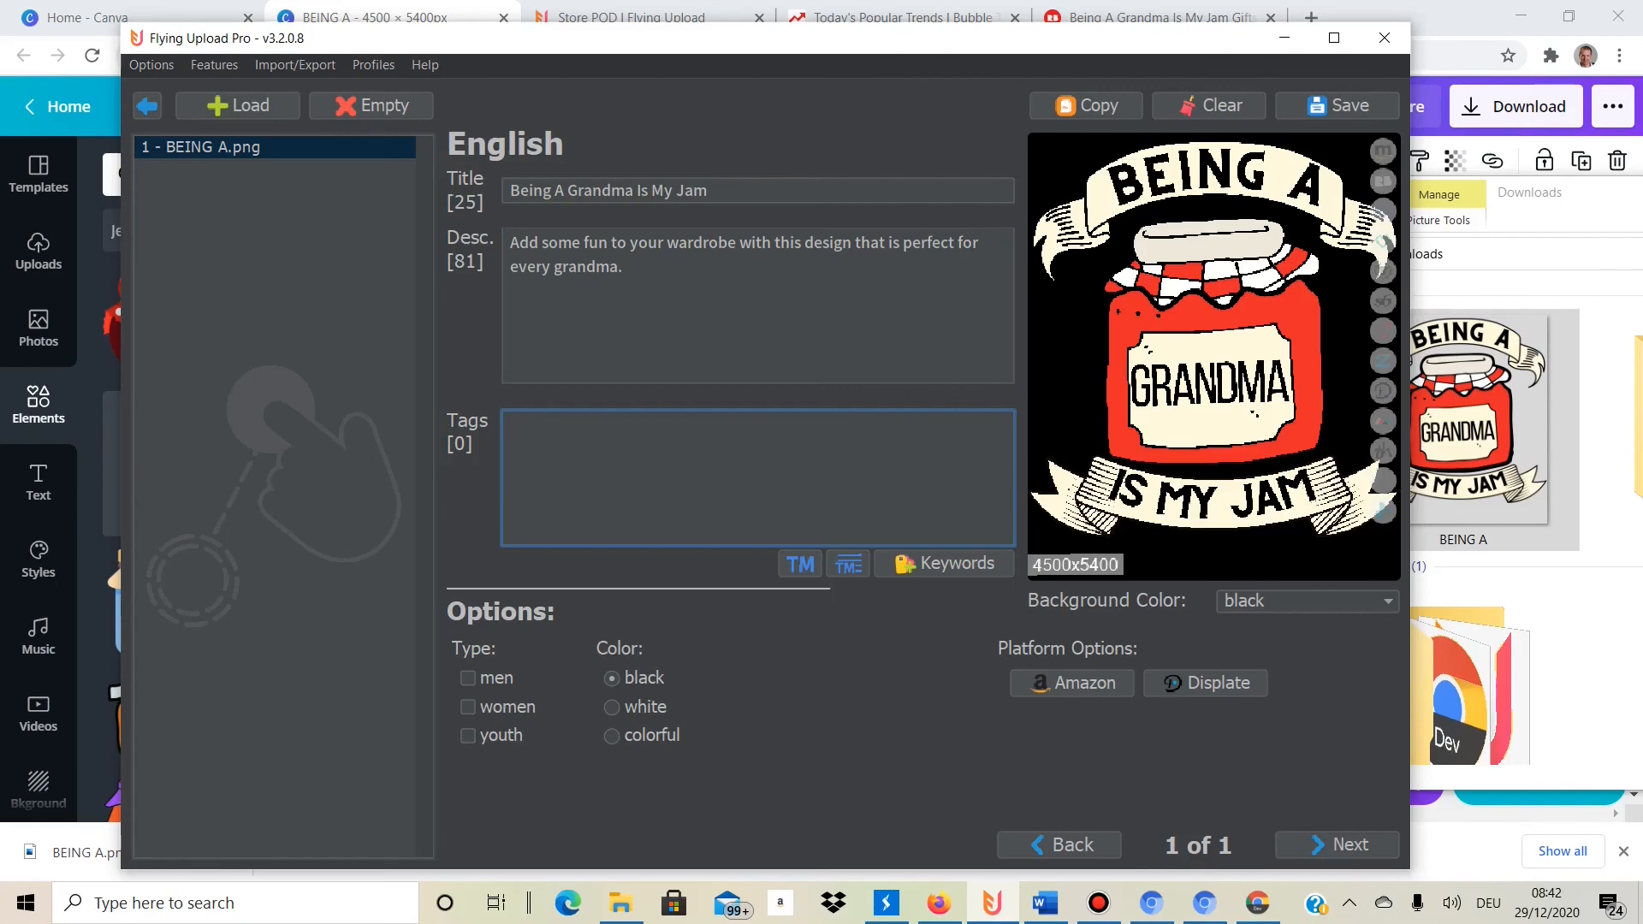
click(944, 564)
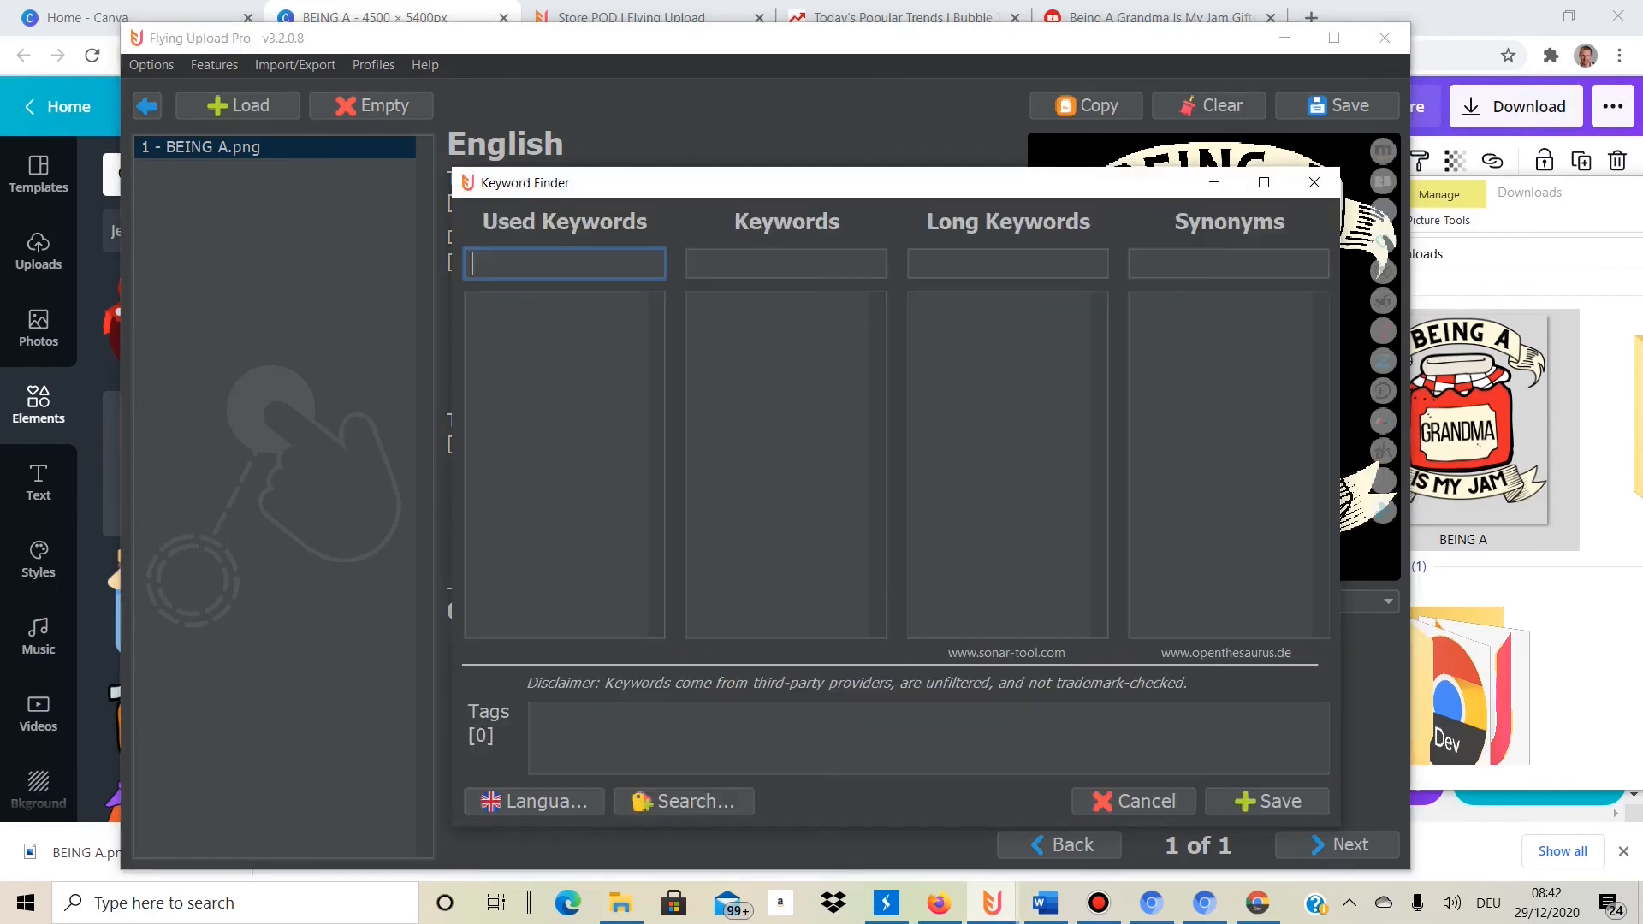
click(1007, 264)
text(jam)
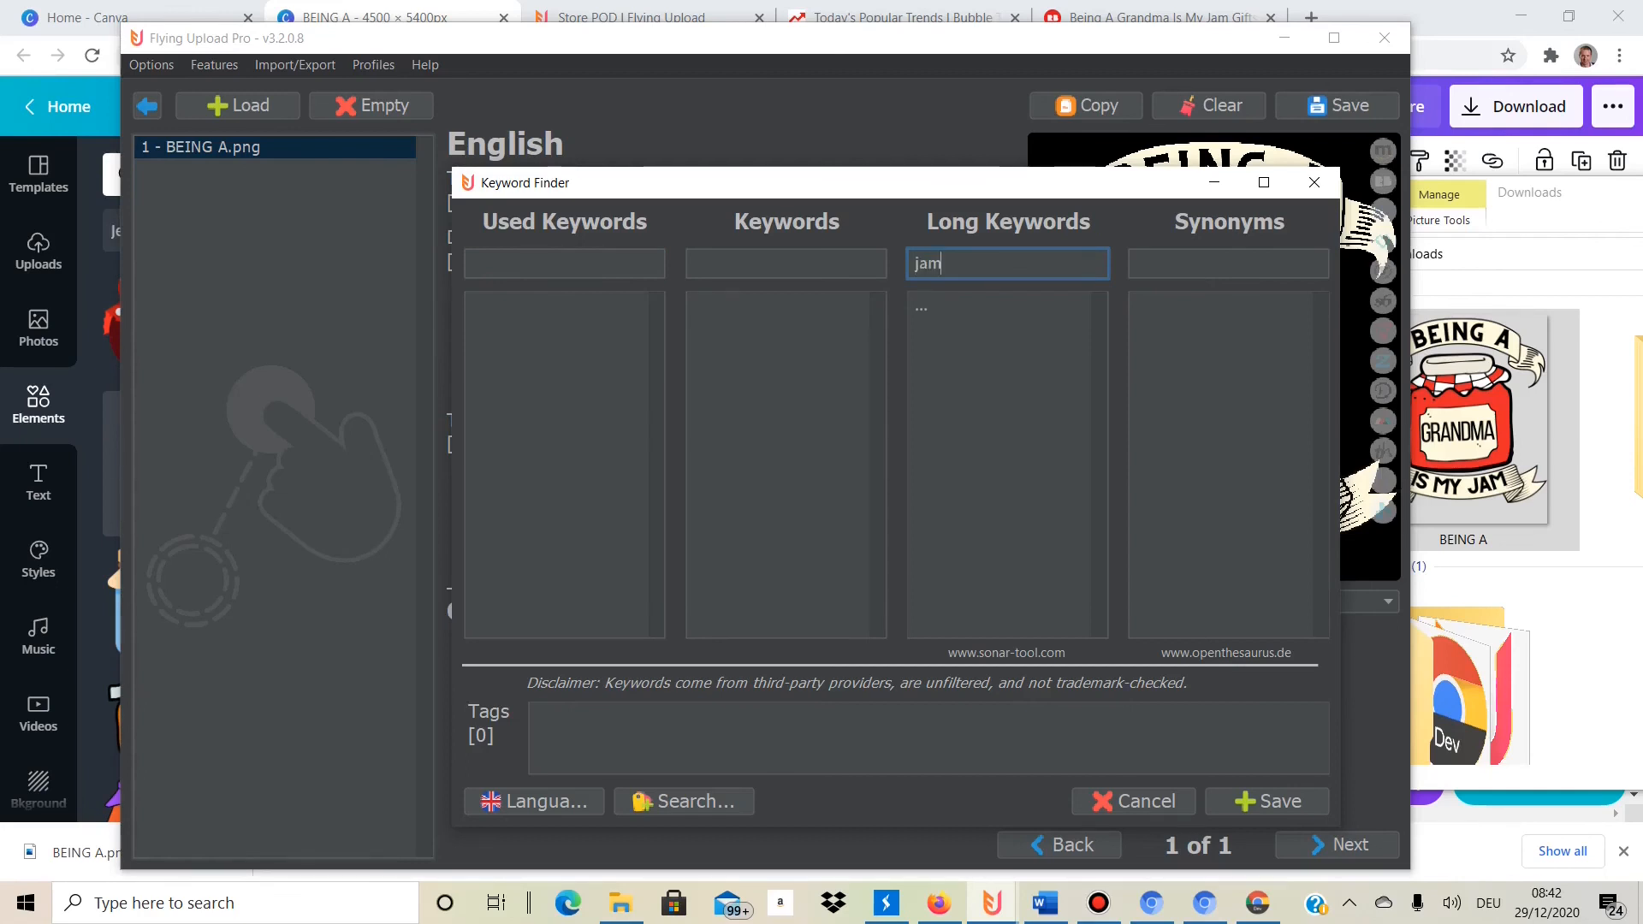
double_click(1000, 306)
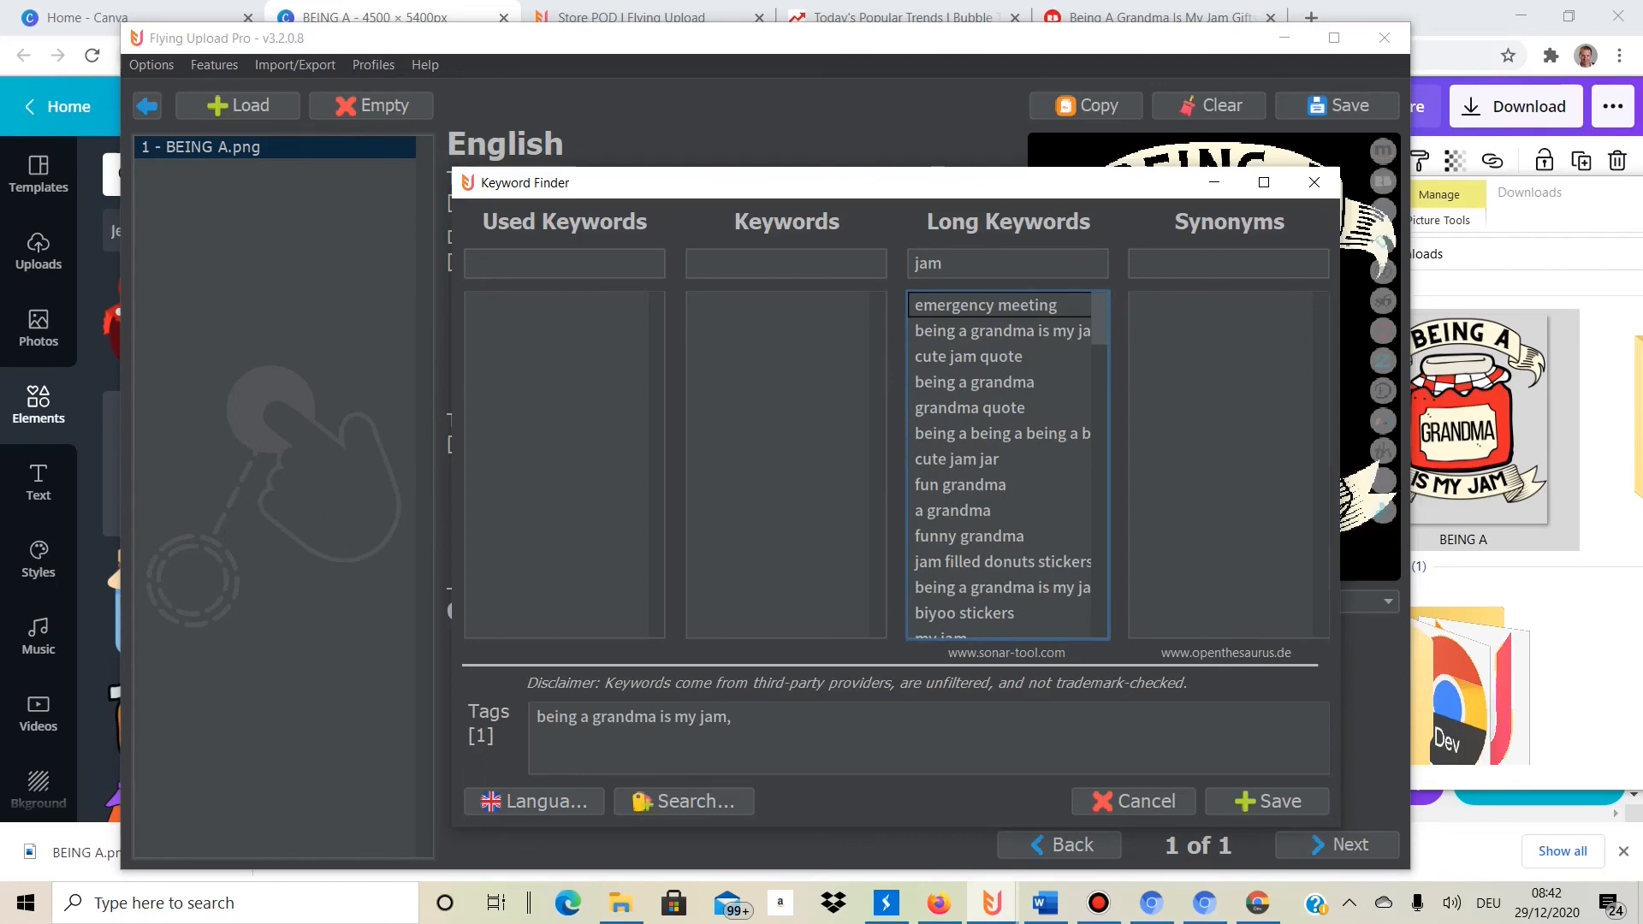
Add the tags "cute jam quote", "being a grandma", "grandma quote", "cute jam jar", "fun grandma" and "a grandma", and save them to the design.
click(1000, 356)
key(Return)
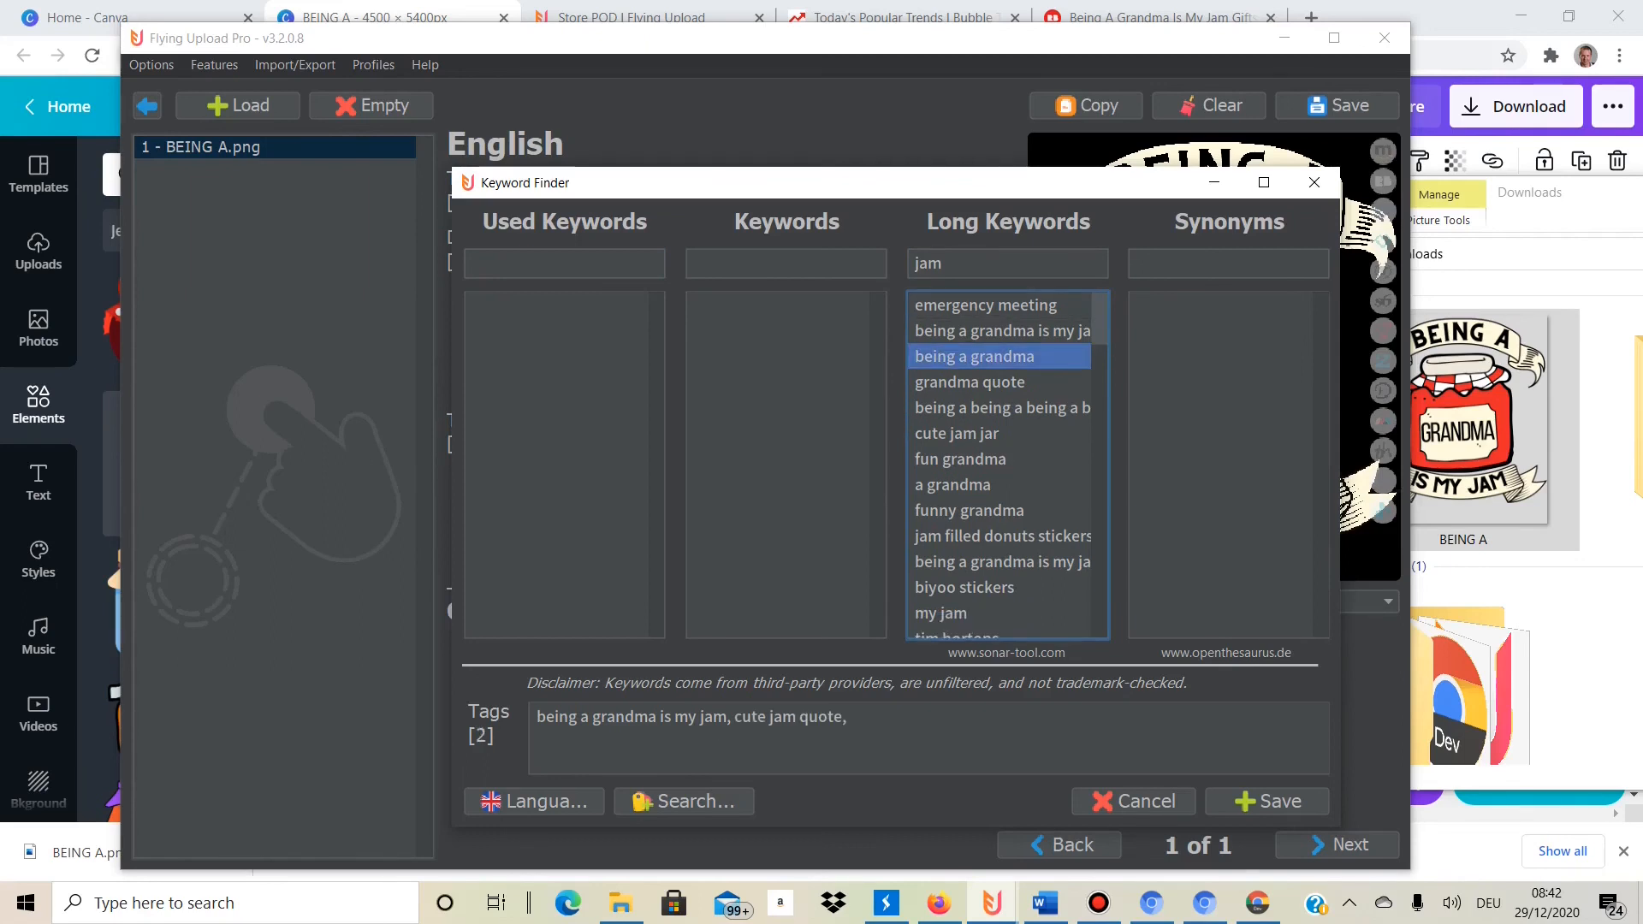
key(Return)
key(Return)
double_click(958, 382)
double_click(958, 383)
double_click(958, 382)
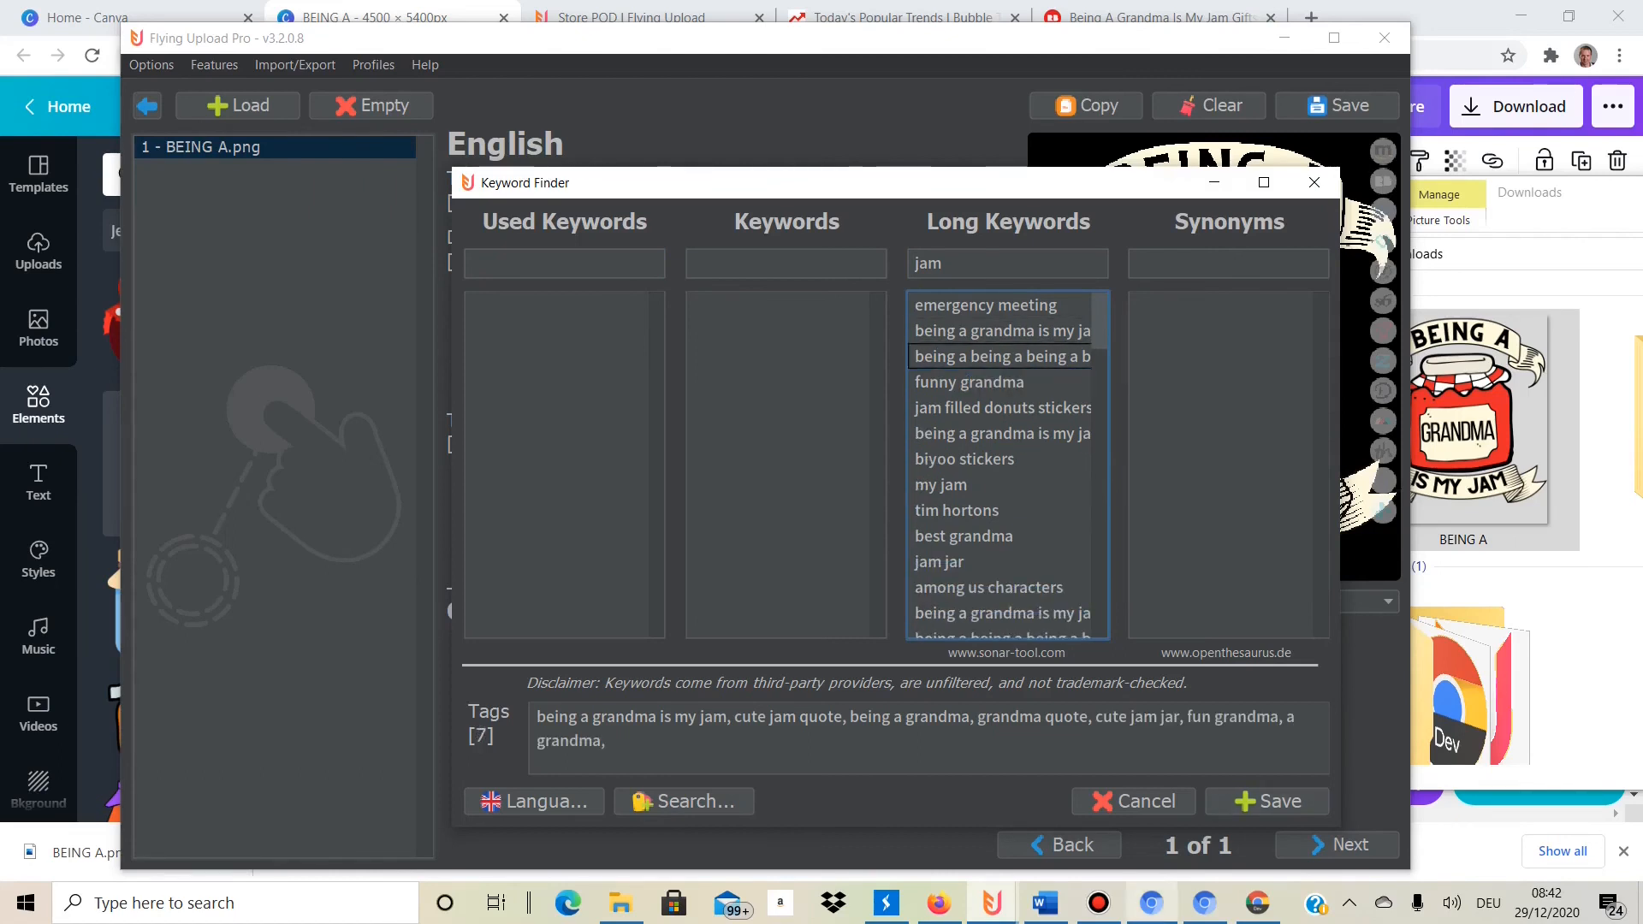
click(1266, 802)
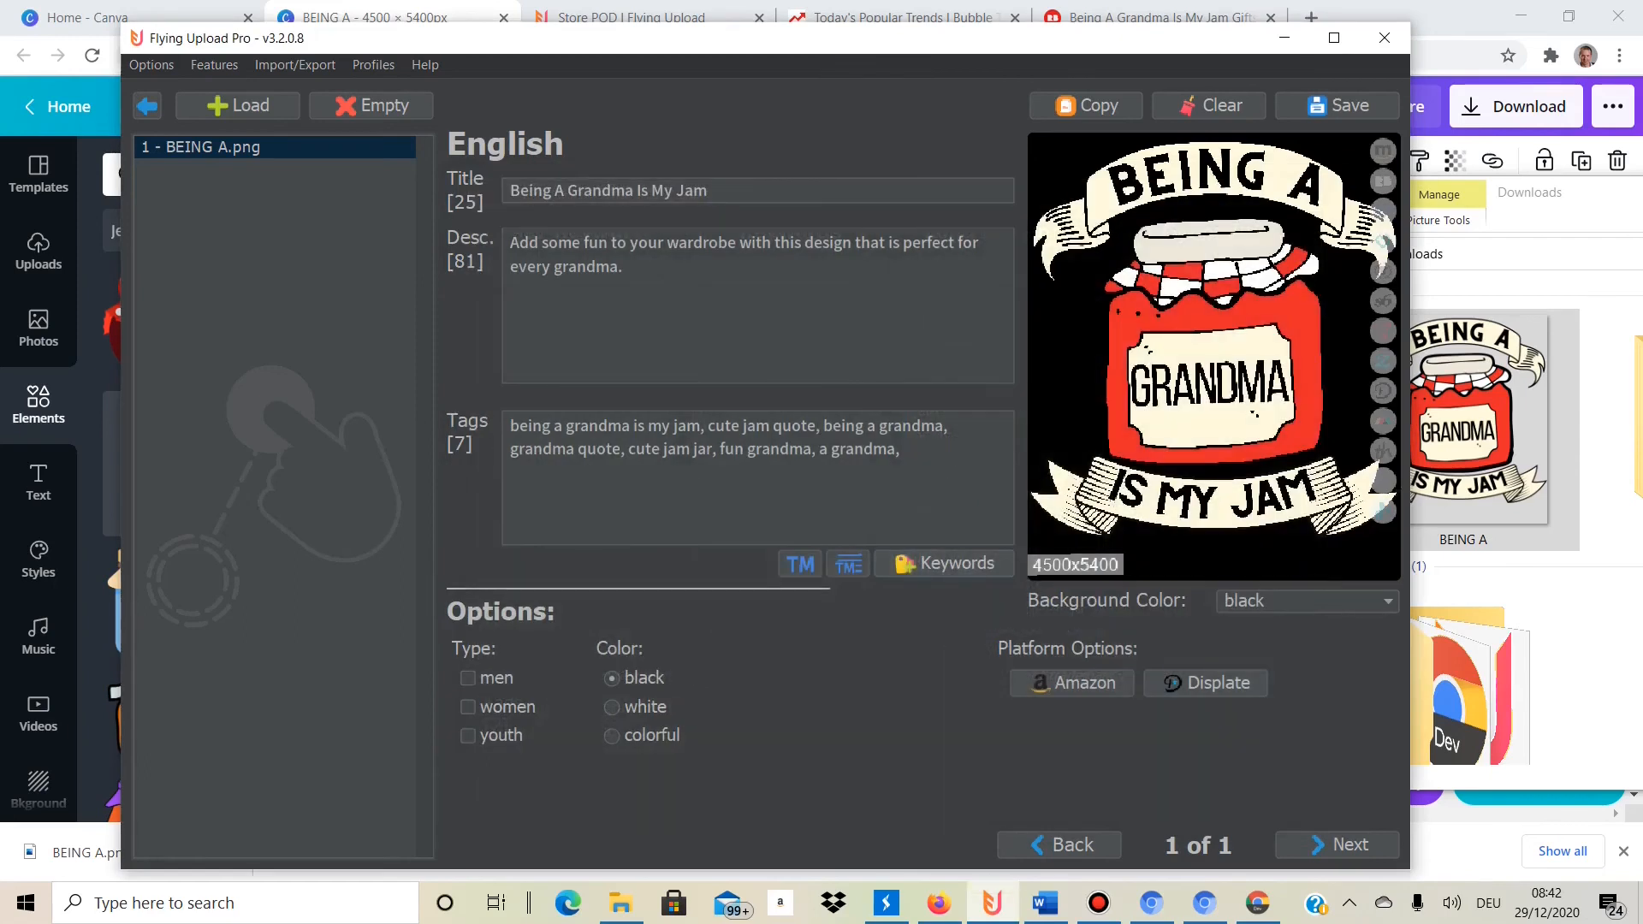
Select men, women and youth as the design's product types.
click(468, 678)
click(468, 707)
click(468, 736)
click(468, 678)
click(468, 678)
Examine the upload overview of supported print-on-demand platforms and return to the design editor.
click(147, 107)
click(961, 518)
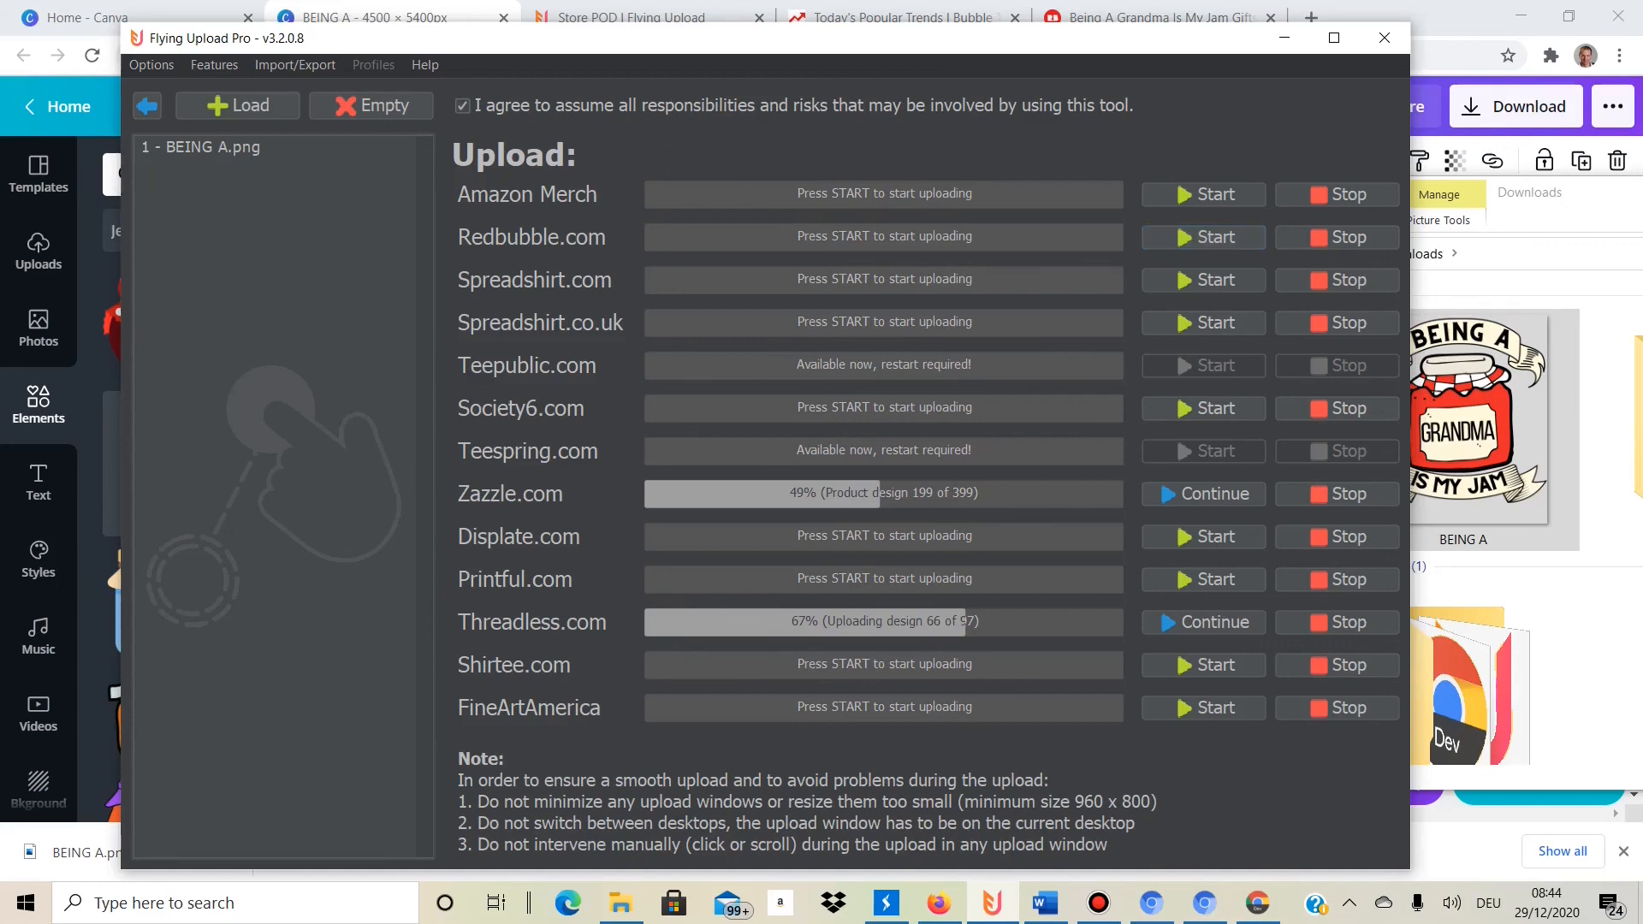
click(148, 106)
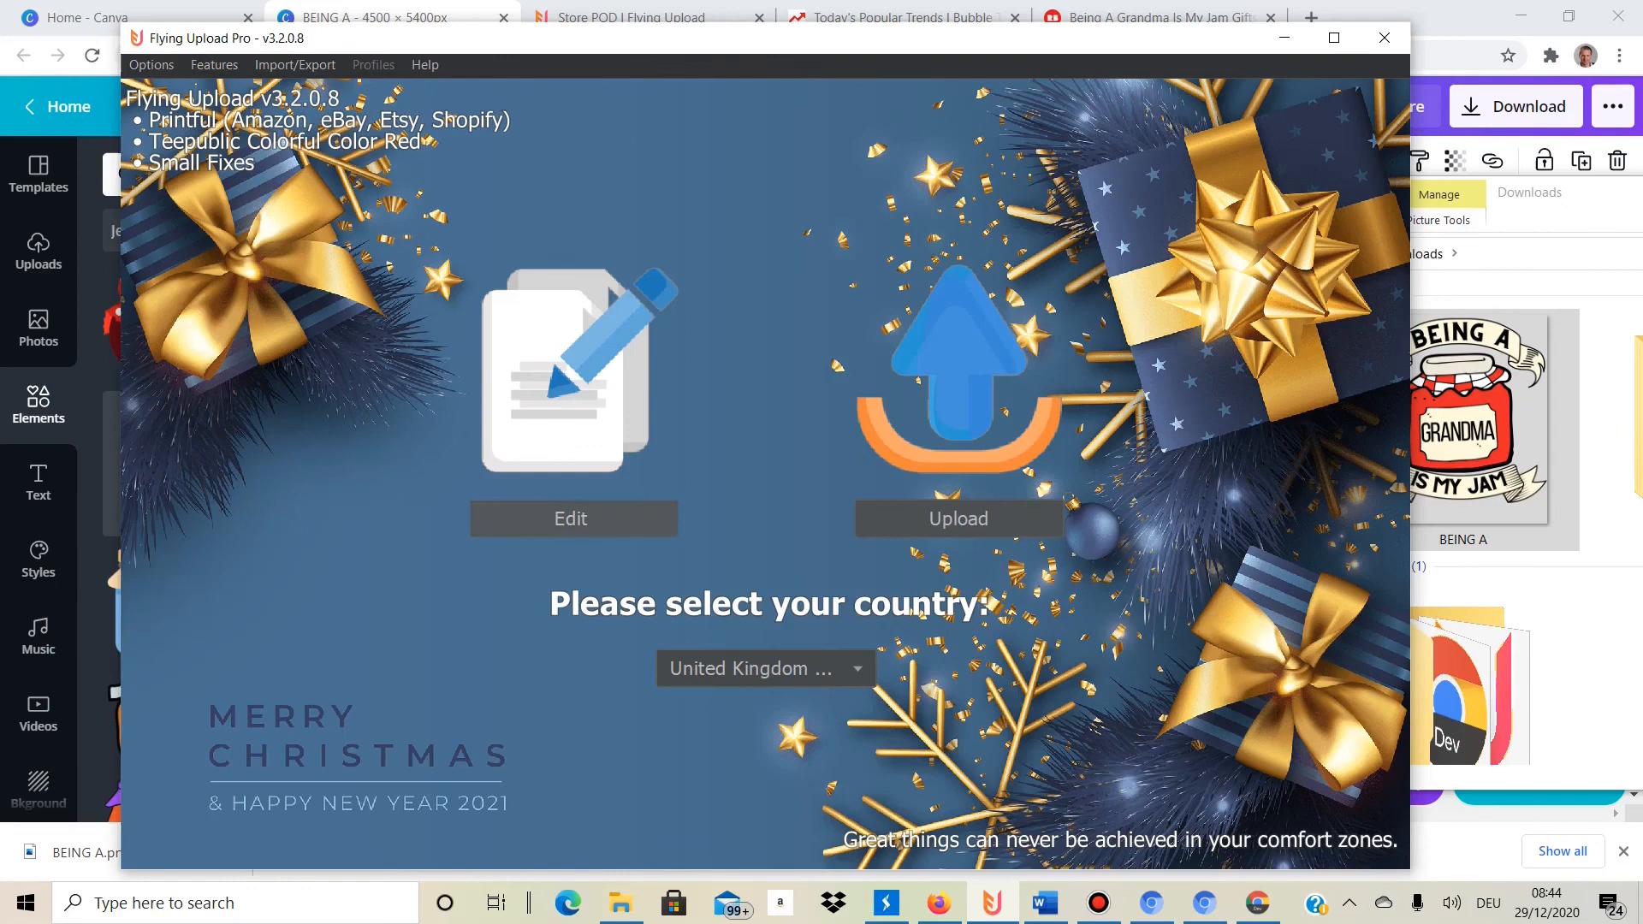
click(572, 519)
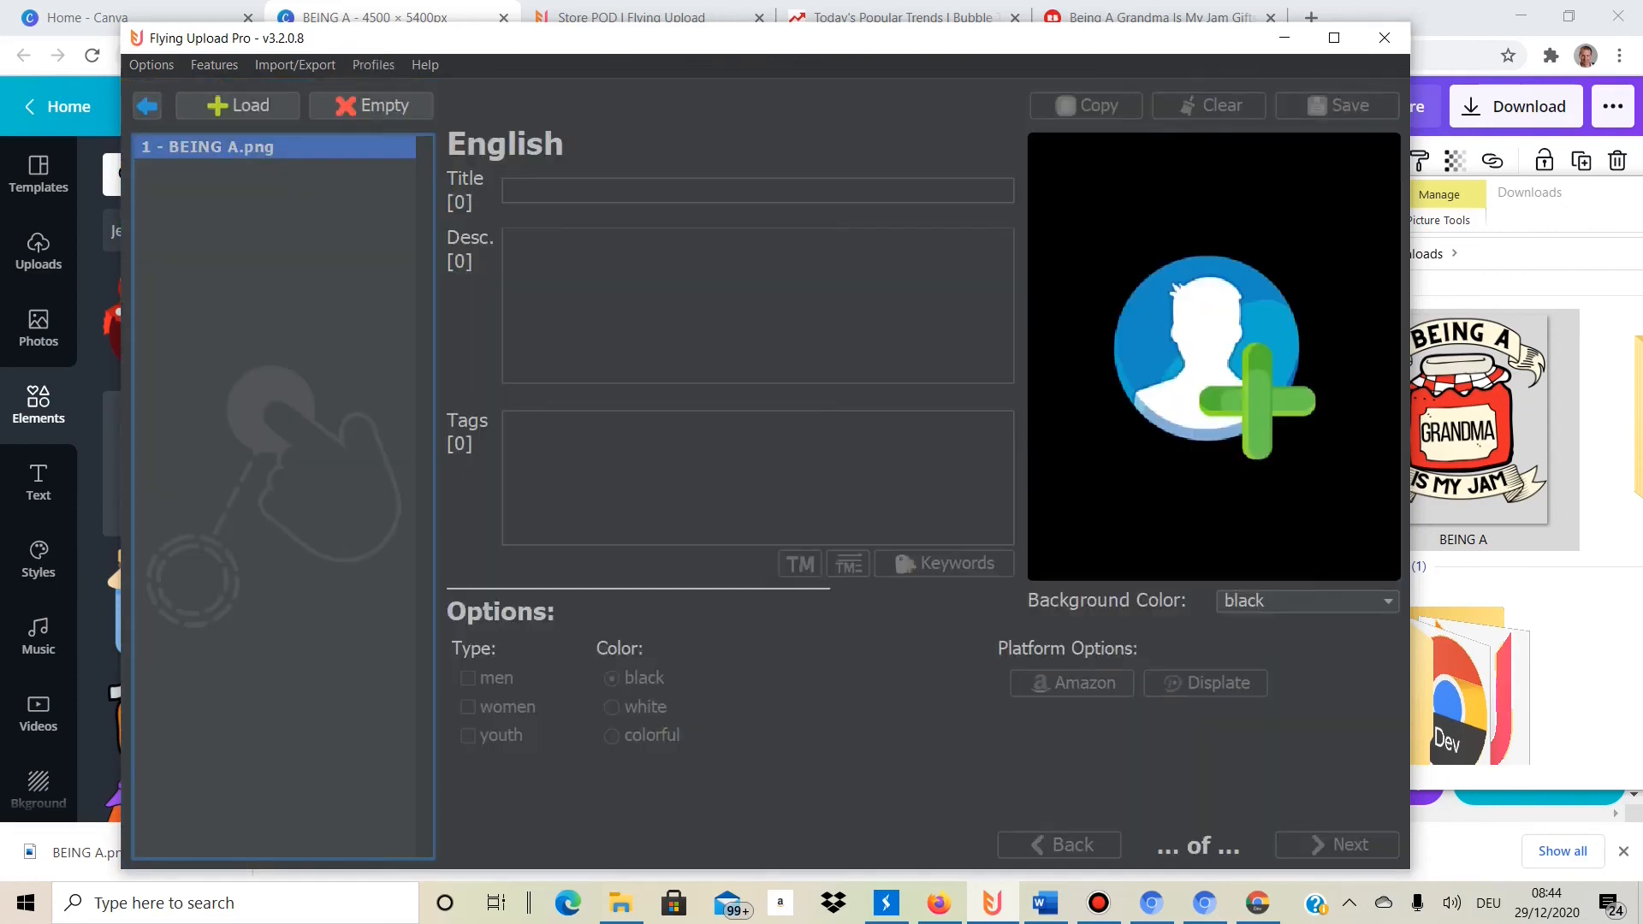